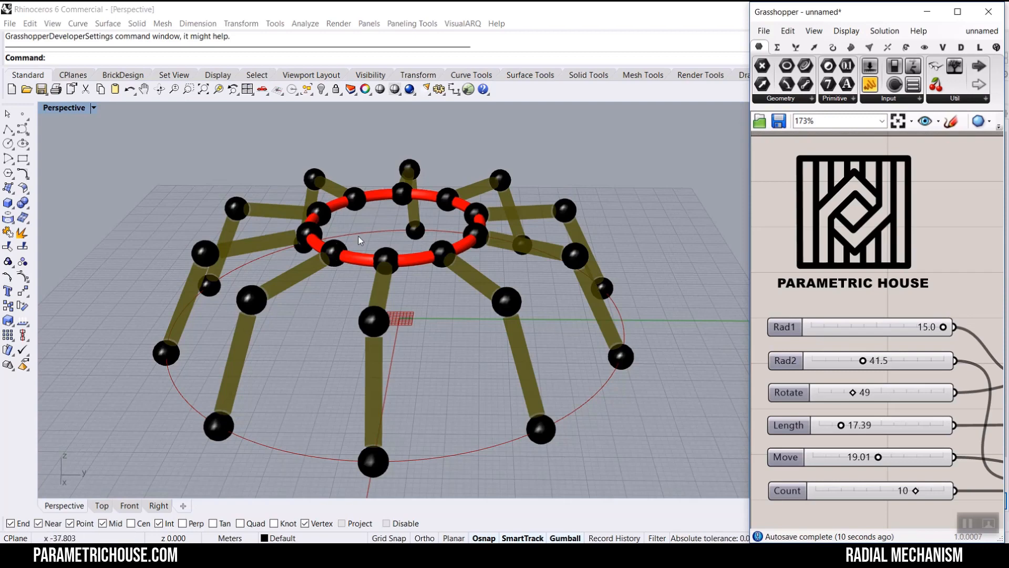
- Set the Rad2 slider to 18.0 and the Move slider to 24.69
right_drag(279, 386, 223, 336)
right_drag(355, 278, 365, 331)
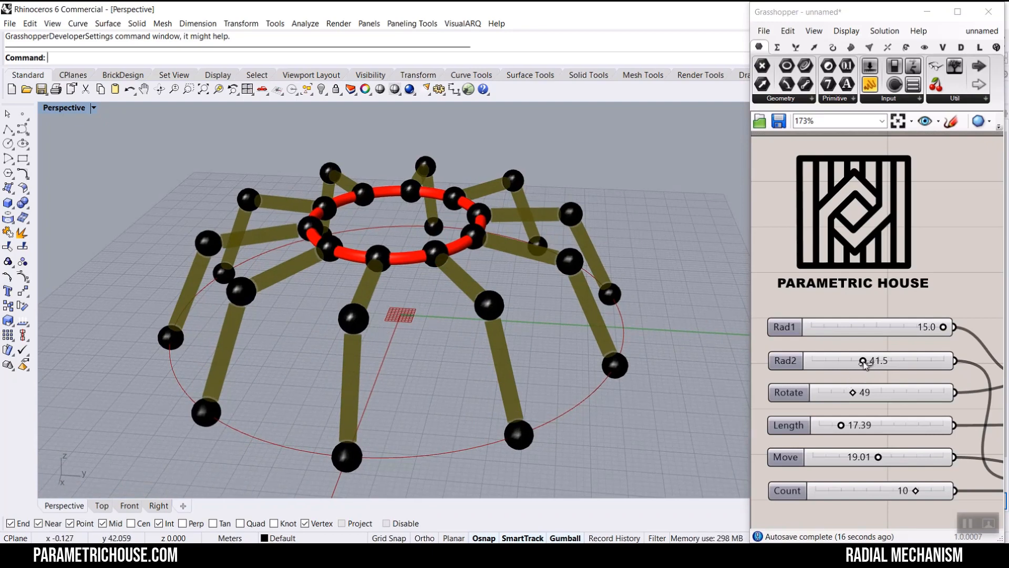
drag(865, 362, 832, 363)
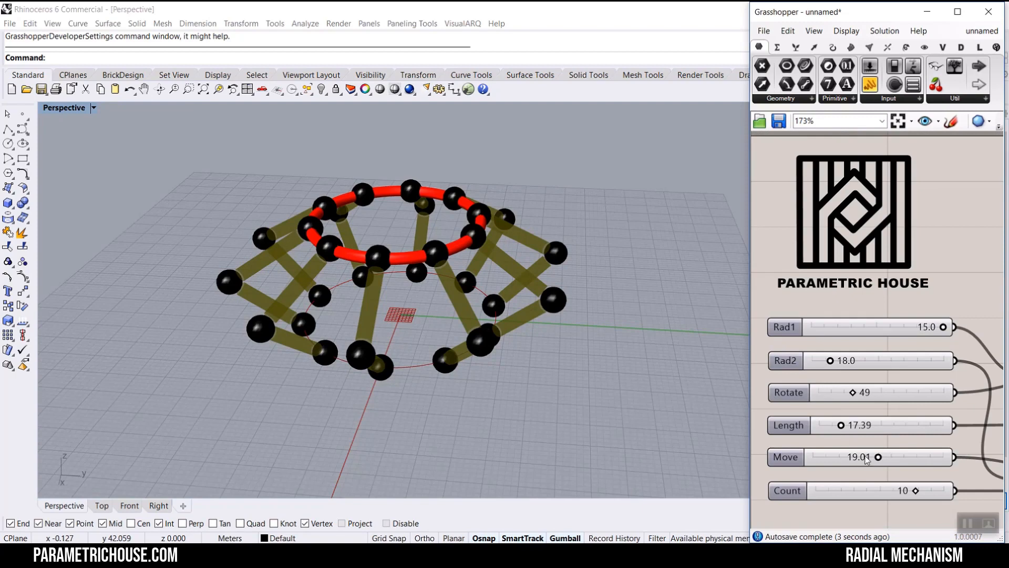
drag(881, 458, 929, 455)
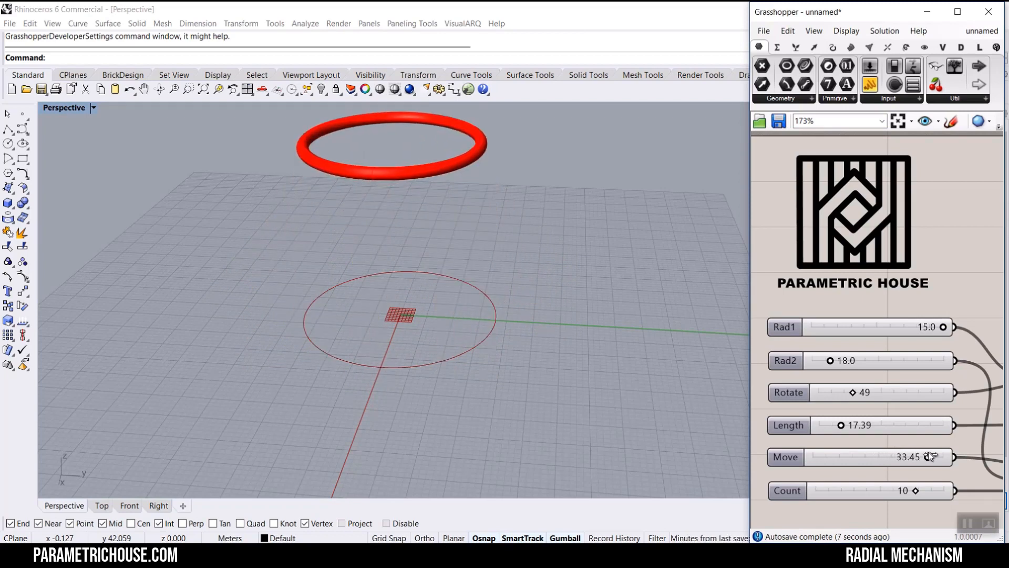
drag(929, 456, 901, 457)
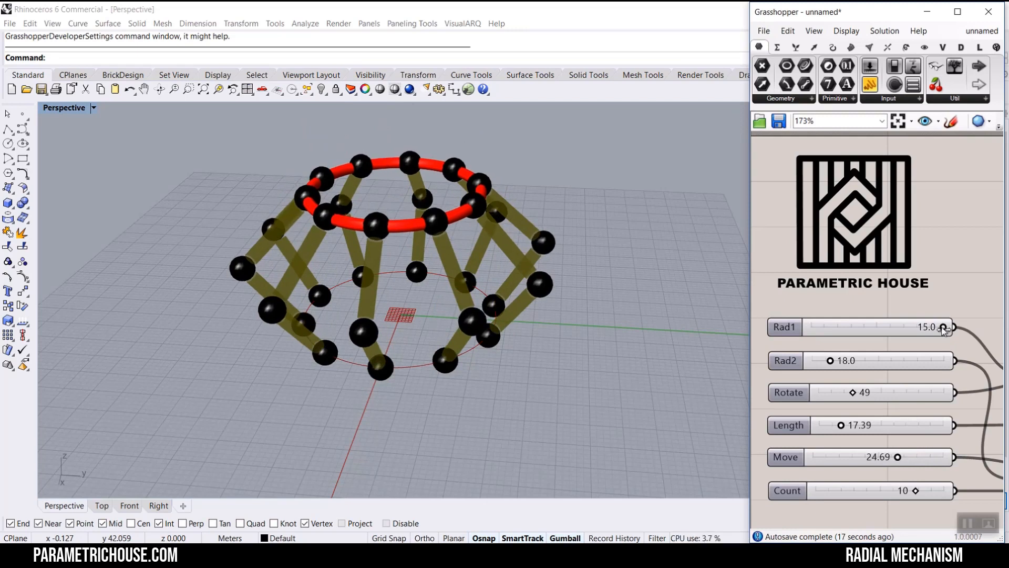
- Open the Rad1 slider's properties, confirm them, and set Rad1 to 23.4
mouse_move(944, 327)
mouse_down()
mouse_move(863, 327)
mouse_move(935, 327)
mouse_up()
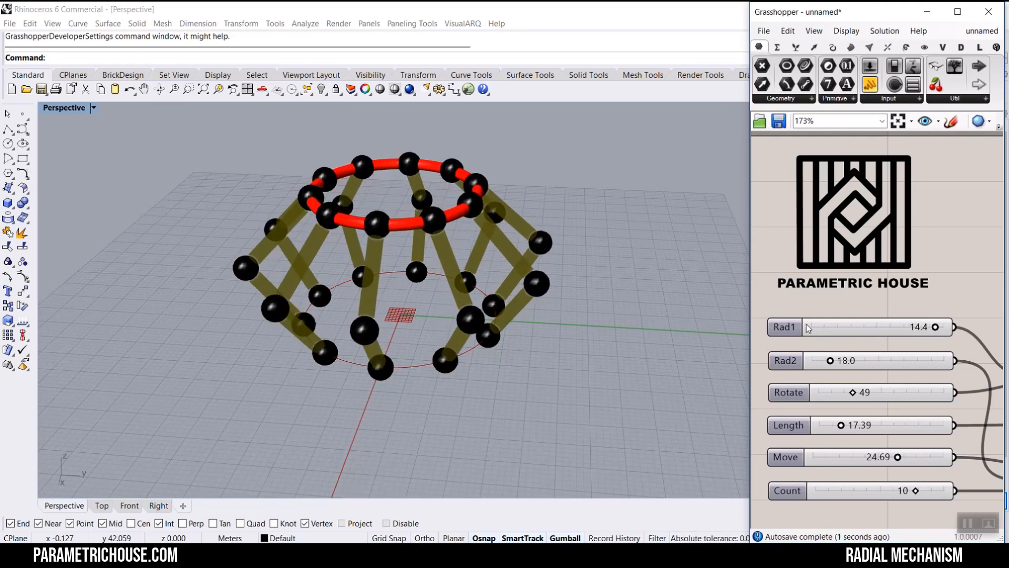
double_click(808, 328)
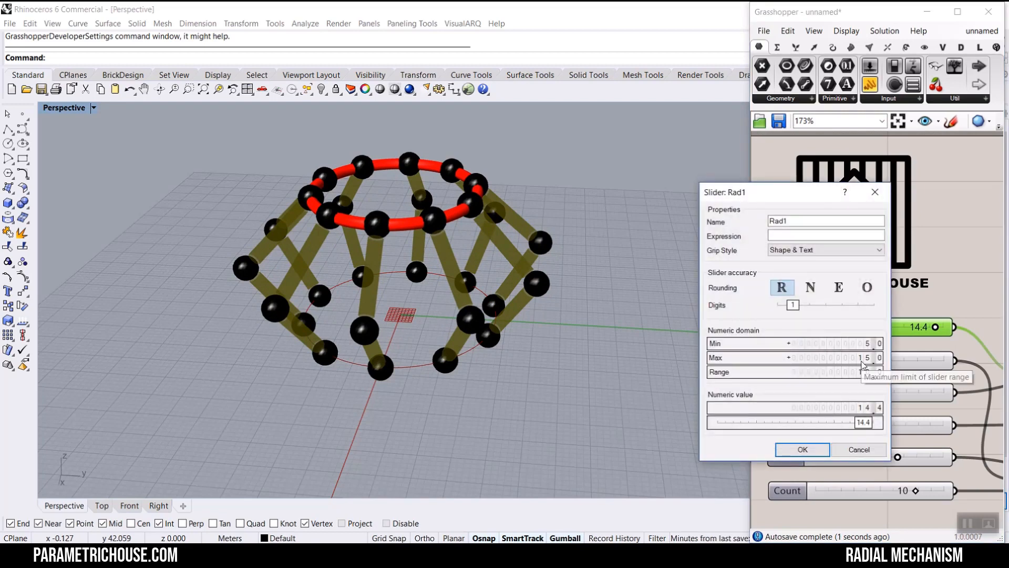
click(812, 449)
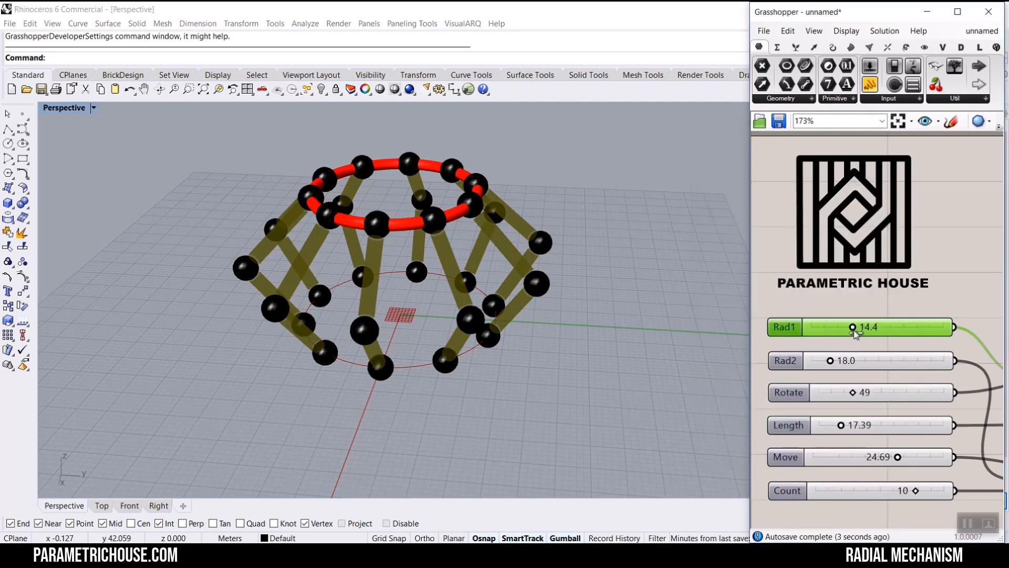
drag(858, 330, 895, 331)
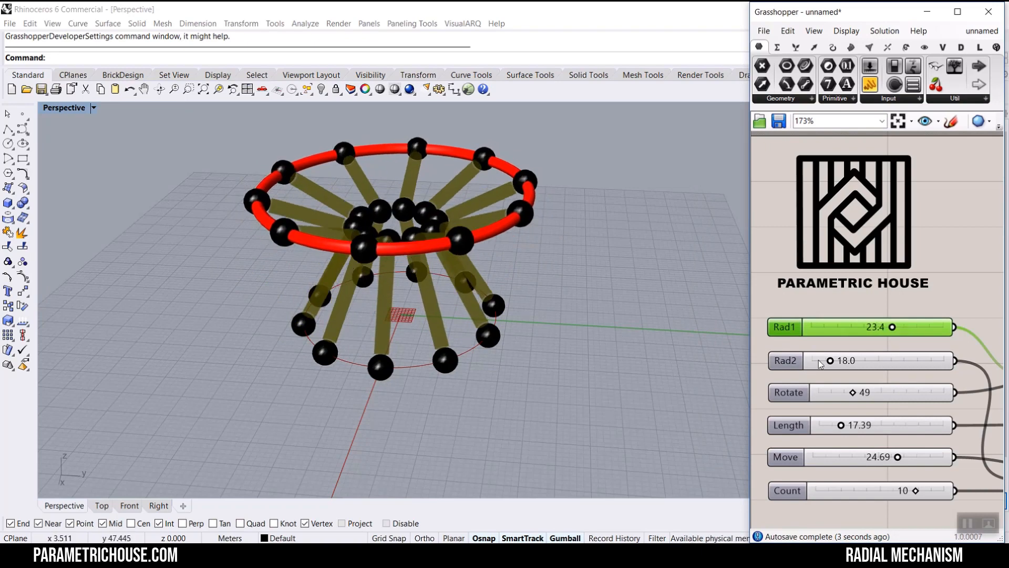
- Set the Rad2 slider to 12.3 and the Rotate slider to 121
drag(833, 361, 824, 363)
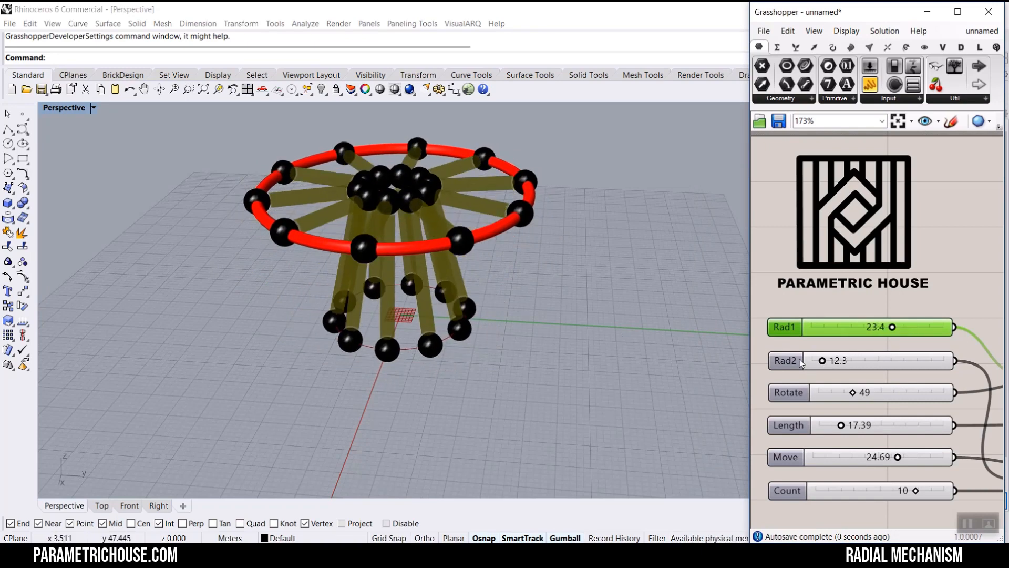
right_drag(372, 276, 327, 277)
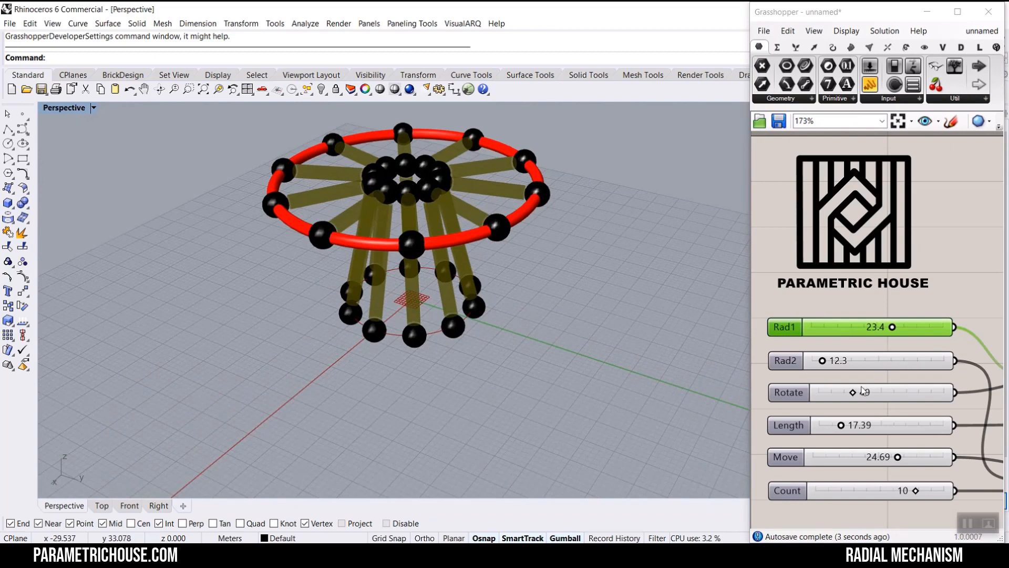
drag(853, 395, 907, 392)
- Set the Length slider to 17.81
right_drag(521, 322, 458, 310)
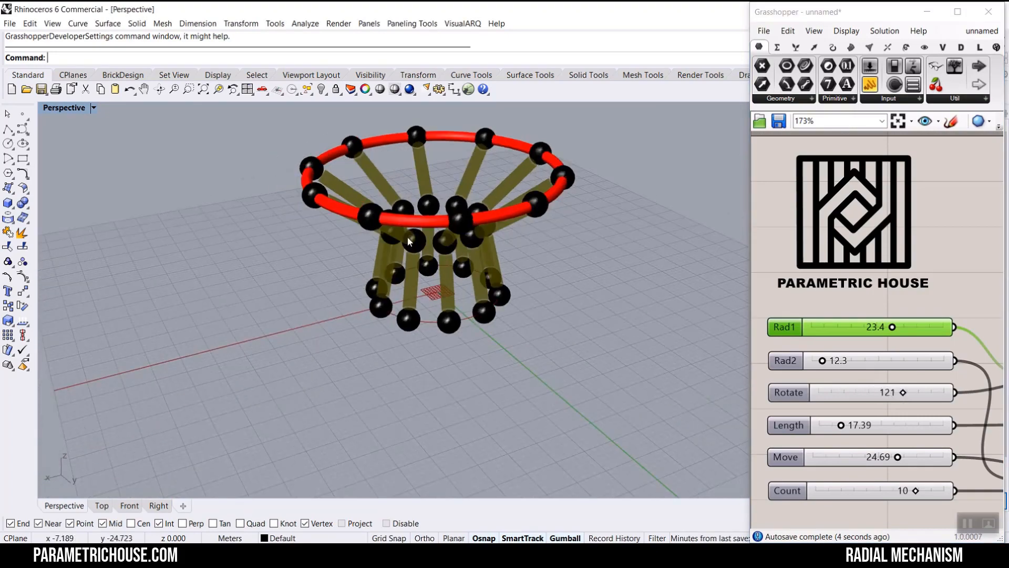
scroll(351, 229, up, 6)
right_drag(351, 229, 378, 243)
scroll(360, 275, down, 6)
scroll(379, 243, up, 6)
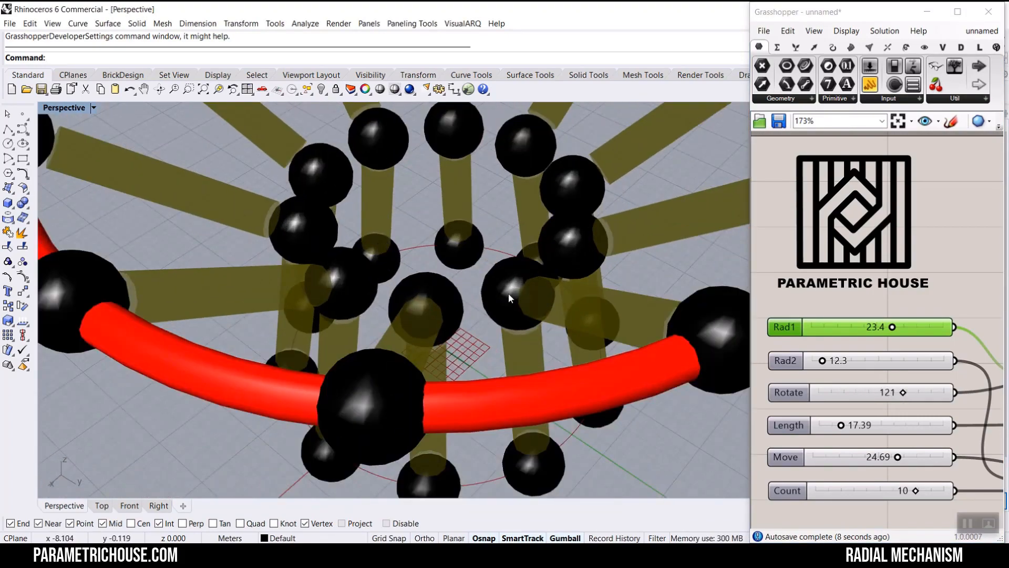
scroll(260, 218, down, 5)
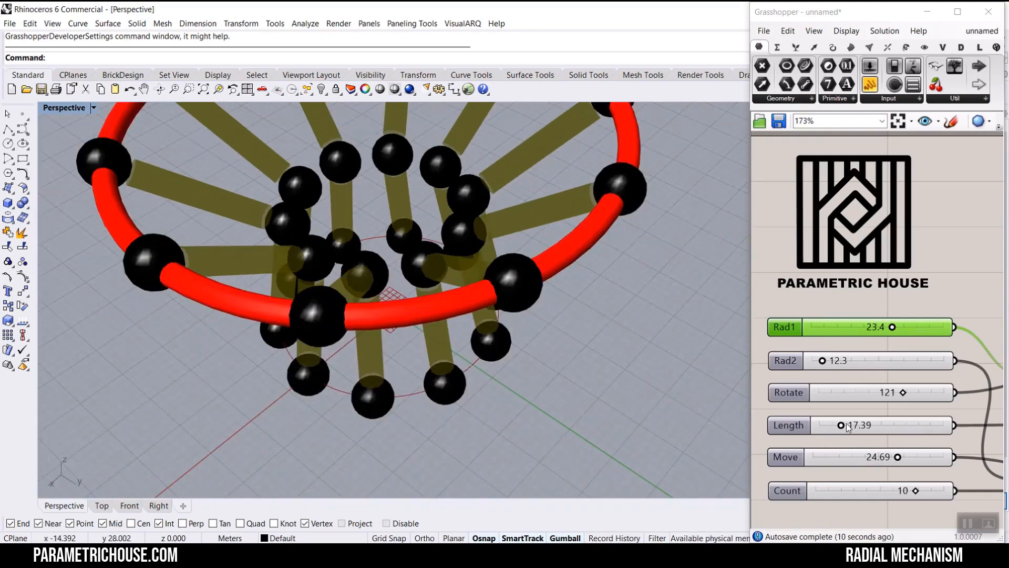
mouse_move(843, 427)
mouse_down()
mouse_move(854, 426)
mouse_move(820, 429)
mouse_move(852, 427)
mouse_move(843, 428)
mouse_up()
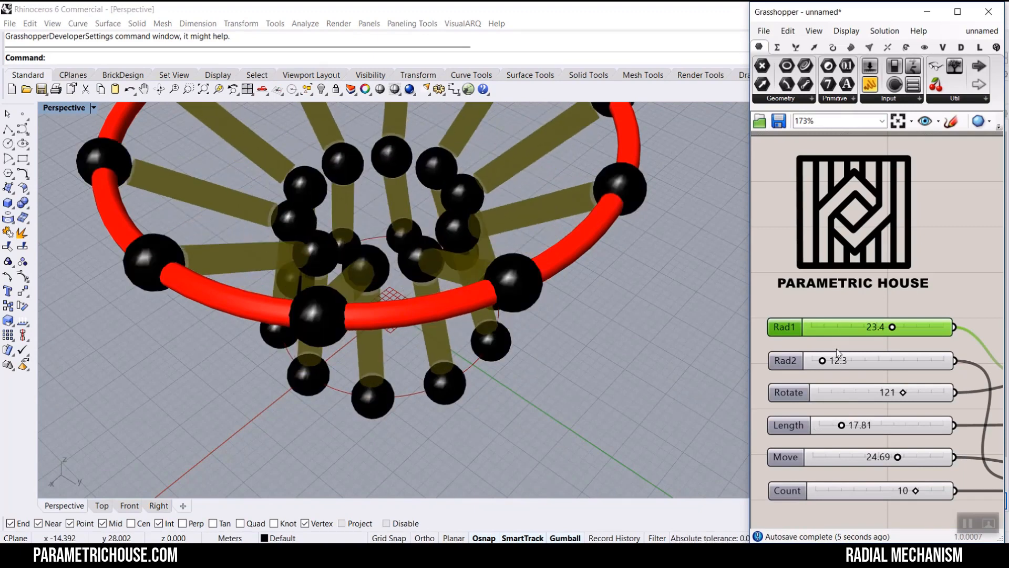
- Set the Rad2 slider to 38.1 and the Length slider to 33.11
drag(822, 361, 858, 361)
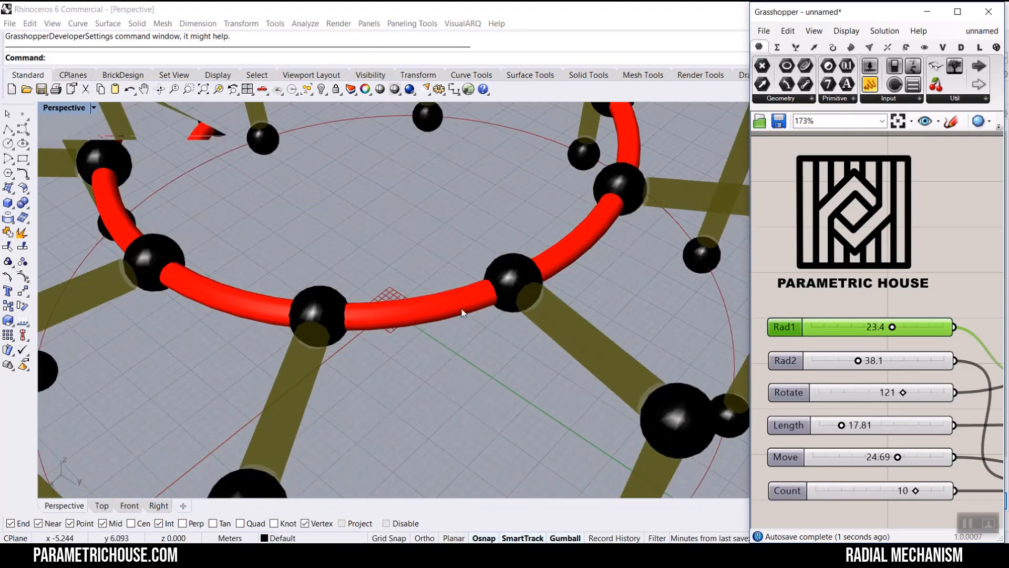
scroll(447, 285, down, 5)
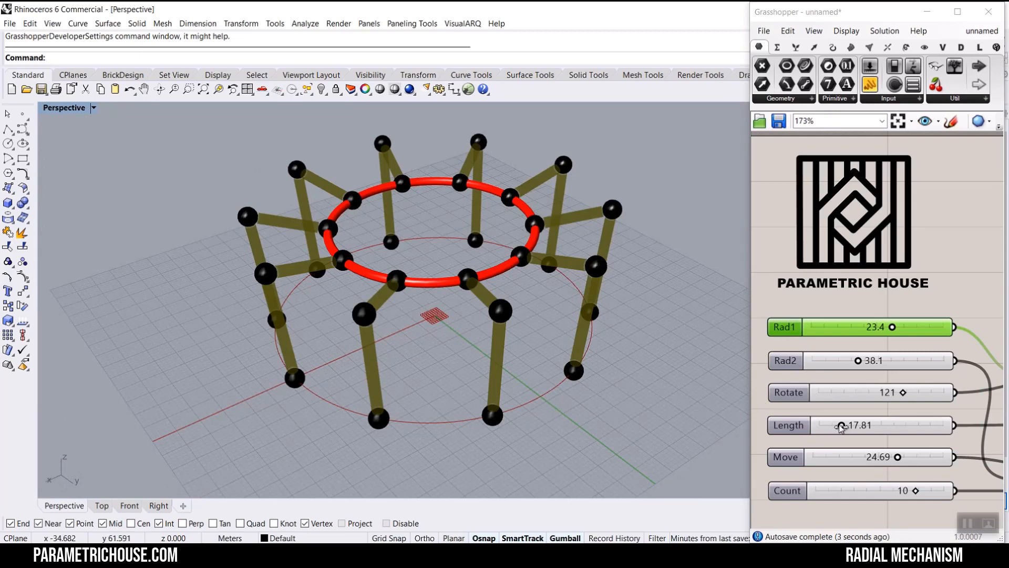
mouse_move(841, 427)
mouse_down()
mouse_move(870, 427)
mouse_move(862, 427)
mouse_up()
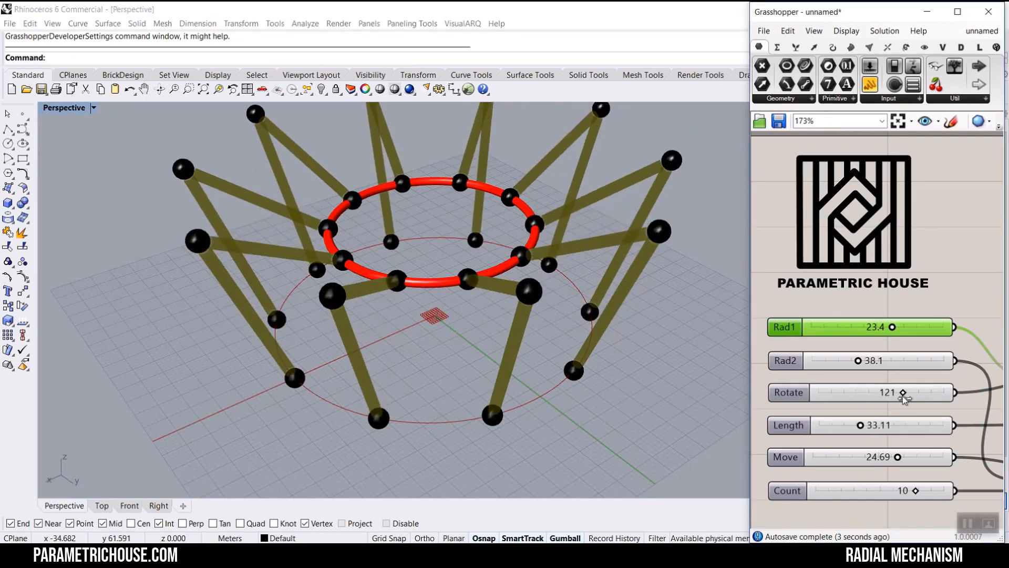
- Set the Rotate slider to 3 and the Move slider to 25.00
drag(903, 395, 823, 380)
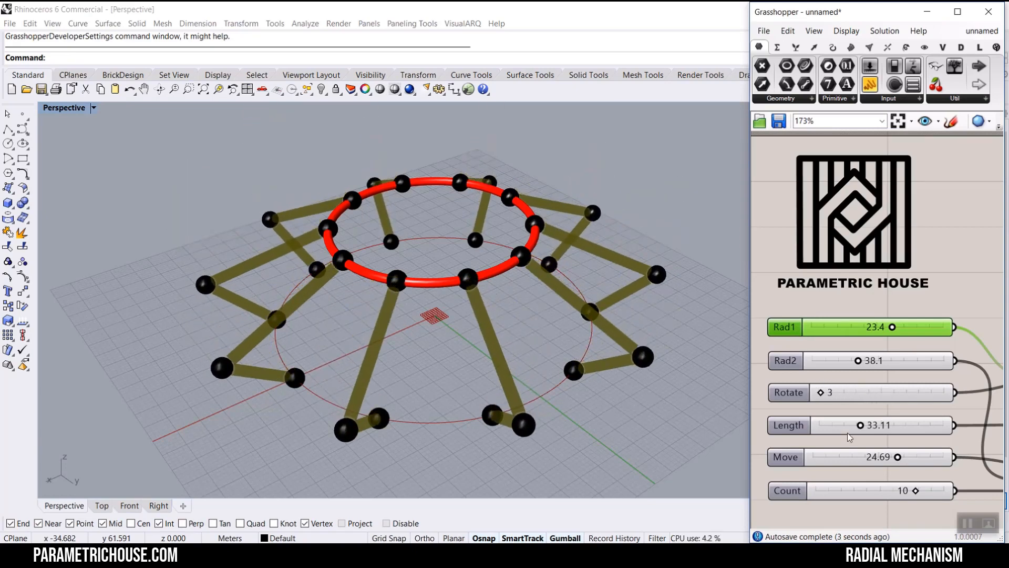
drag(898, 458, 840, 425)
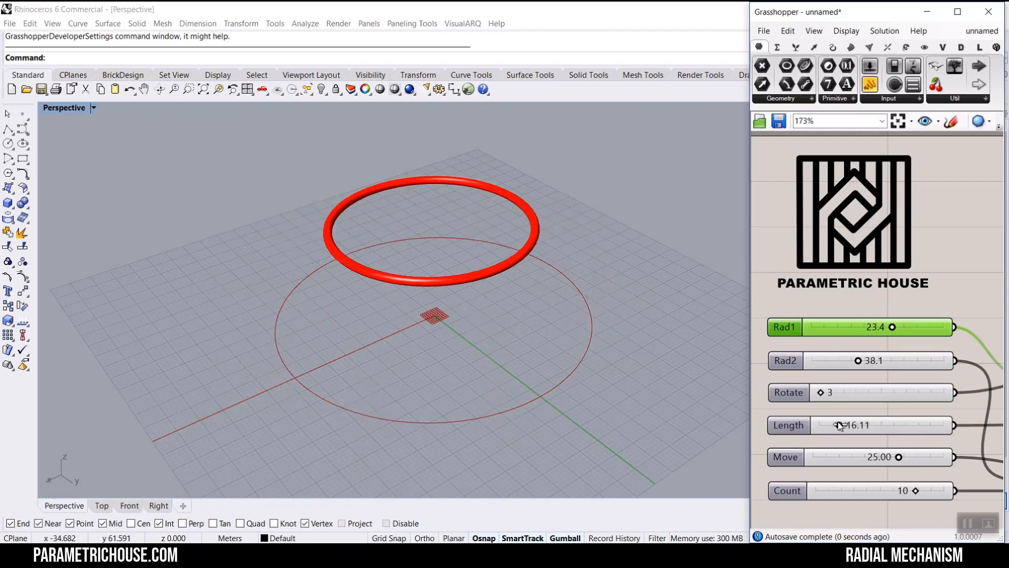
- Set the Rad2 slider to 19.5 and inspect the mechanism in the perspective view
drag(858, 362, 838, 427)
scroll(475, 286, up, 5)
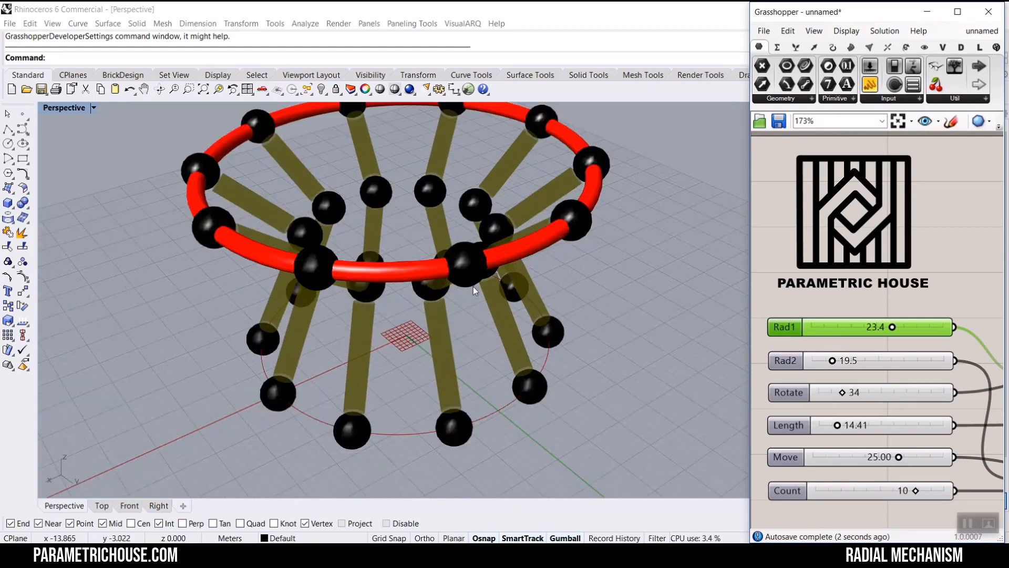
right_drag(474, 286, 482, 250)
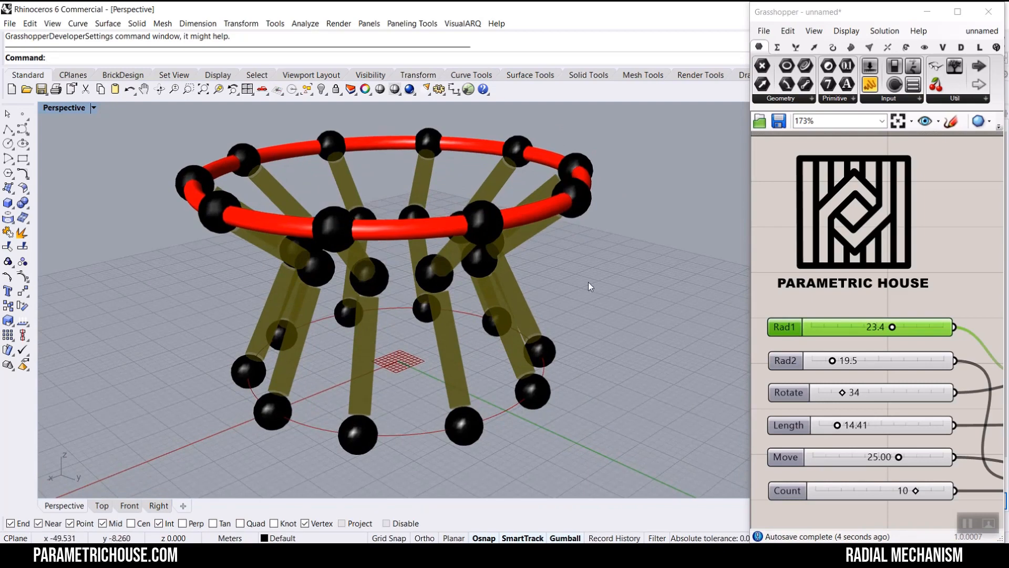
- Set the Length slider to 17.38 and the Rotate slider to 151
drag(837, 425, 841, 427)
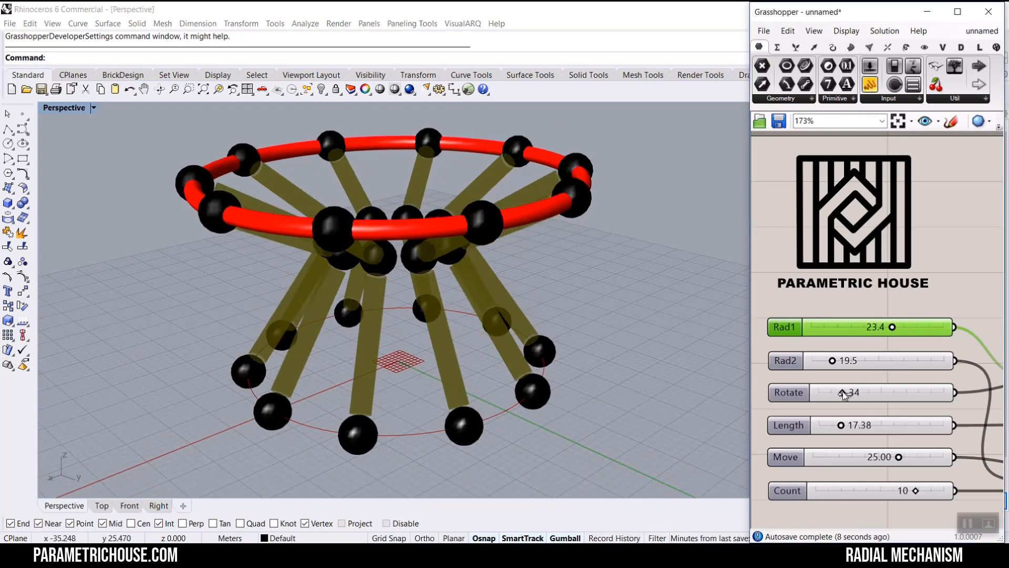
drag(851, 394, 924, 393)
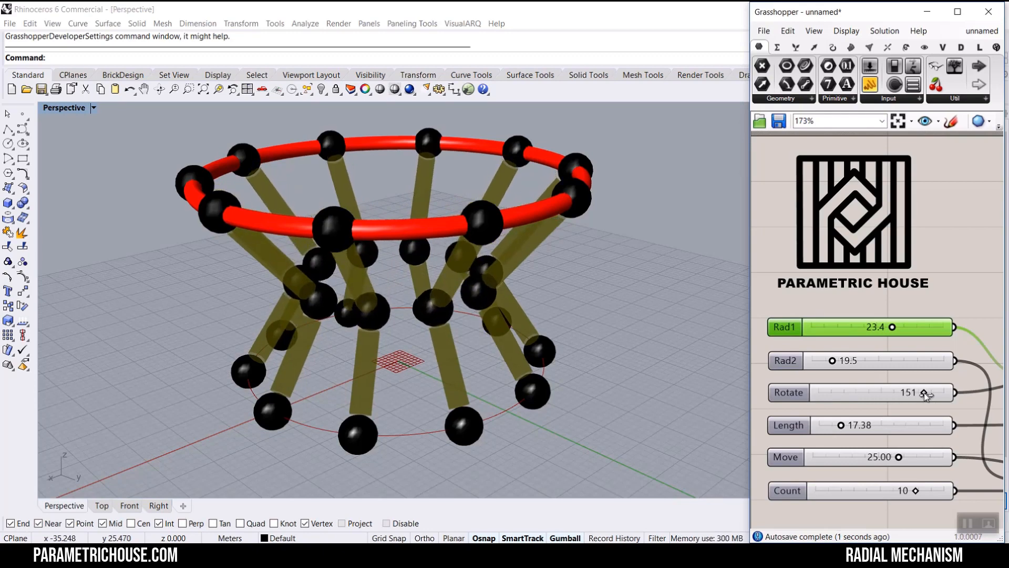
- Set the Move slider to 23.46 and the Count slider to 4
mouse_move(899, 456)
mouse_down()
mouse_move(809, 458)
mouse_move(921, 444)
mouse_move(887, 443)
mouse_up()
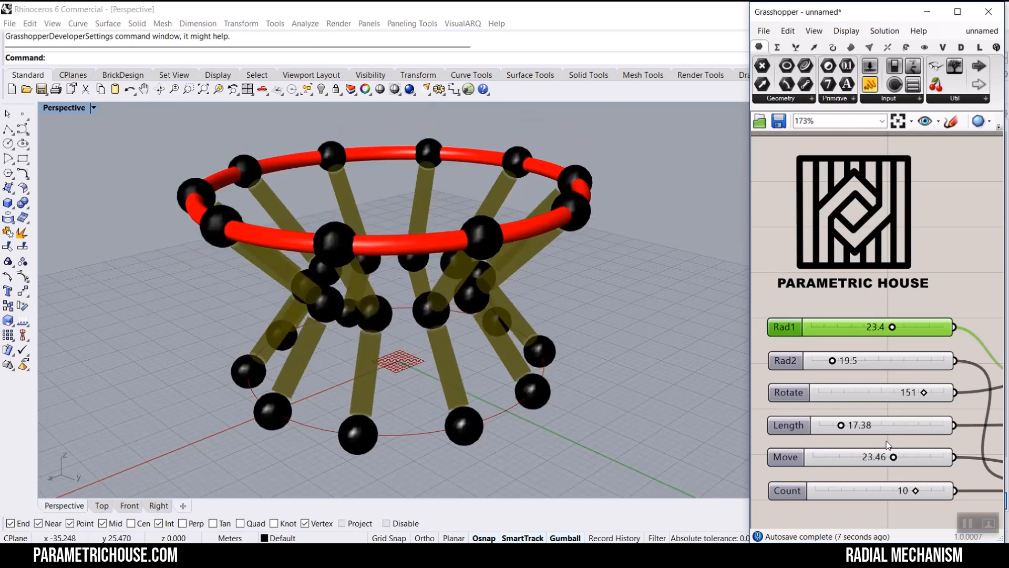
drag(908, 491, 833, 487)
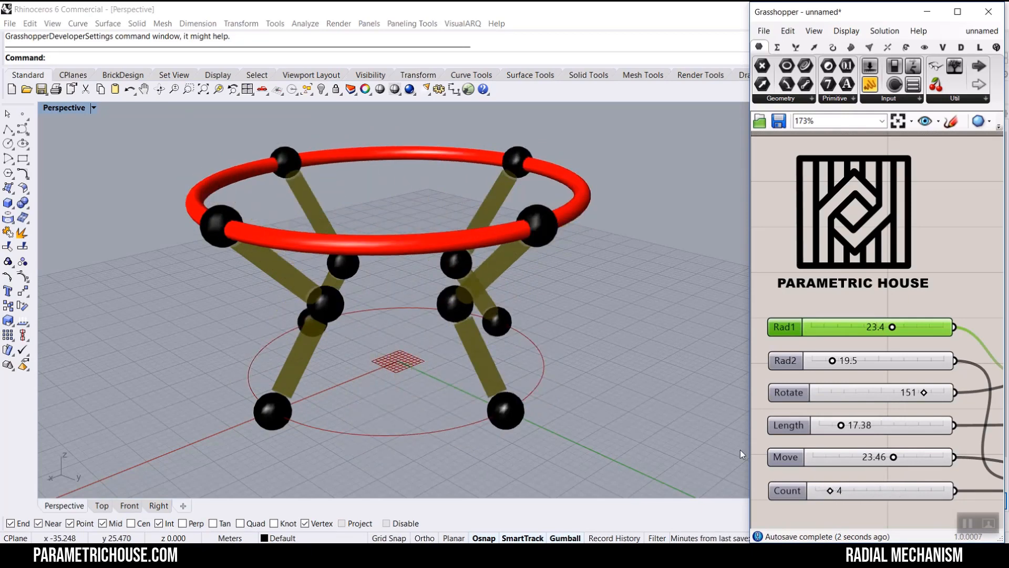
- Set the Move slider to 0.00
right_drag(544, 336, 436, 337)
scroll(572, 351, down, 6)
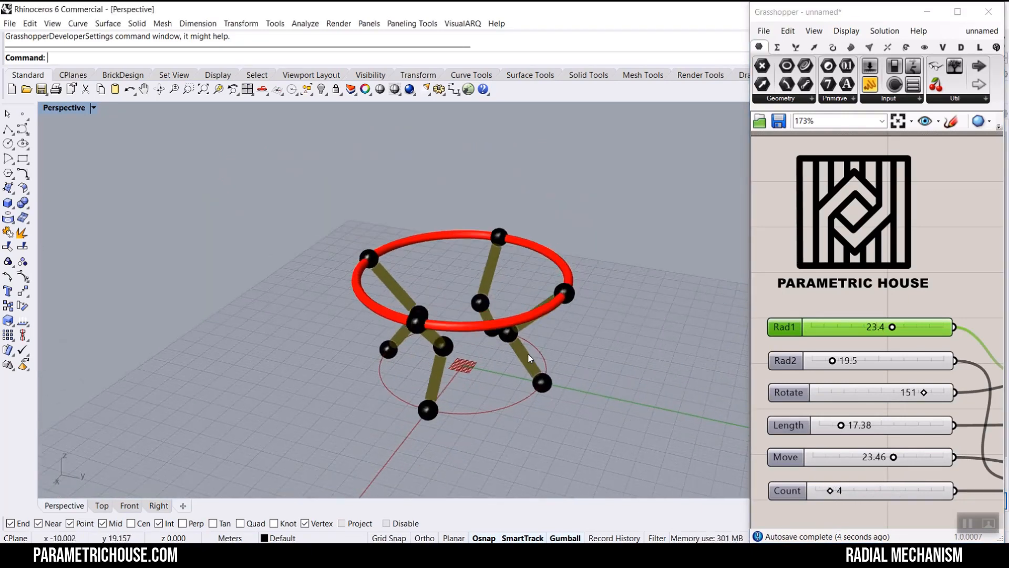
scroll(433, 330, up, 3)
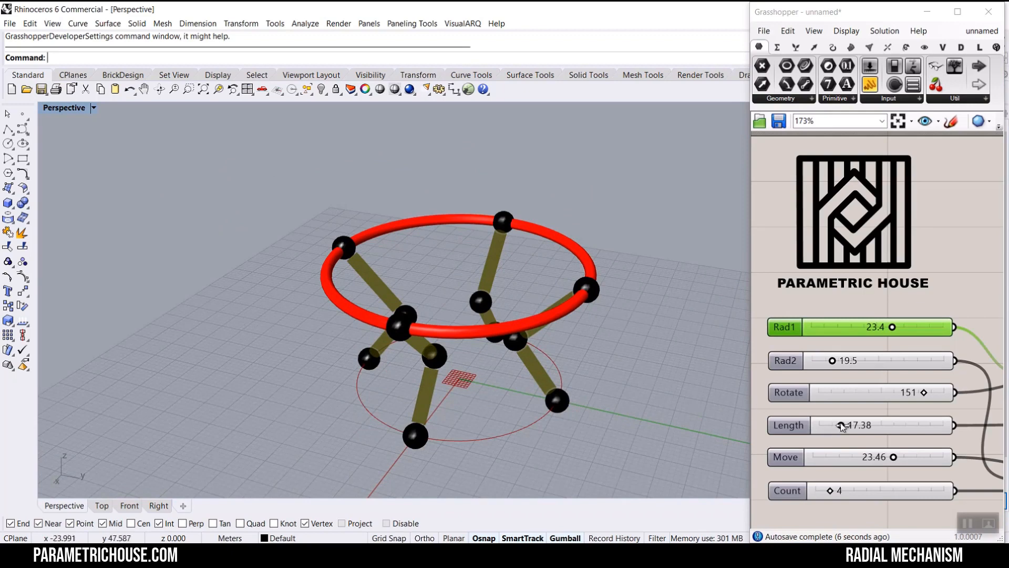
drag(894, 457, 921, 446)
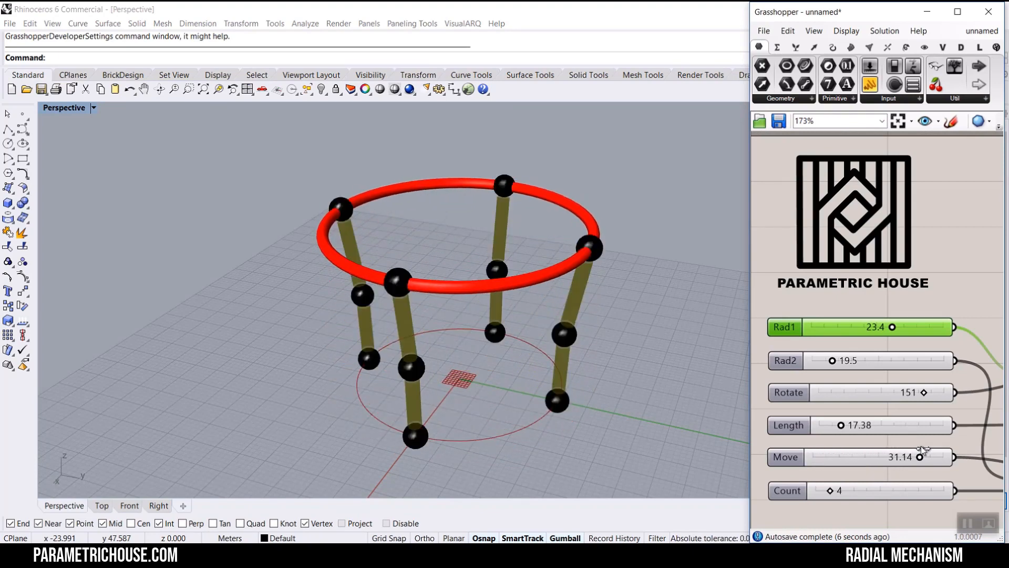
right_drag(552, 315, 509, 324)
scroll(537, 285, up, 2)
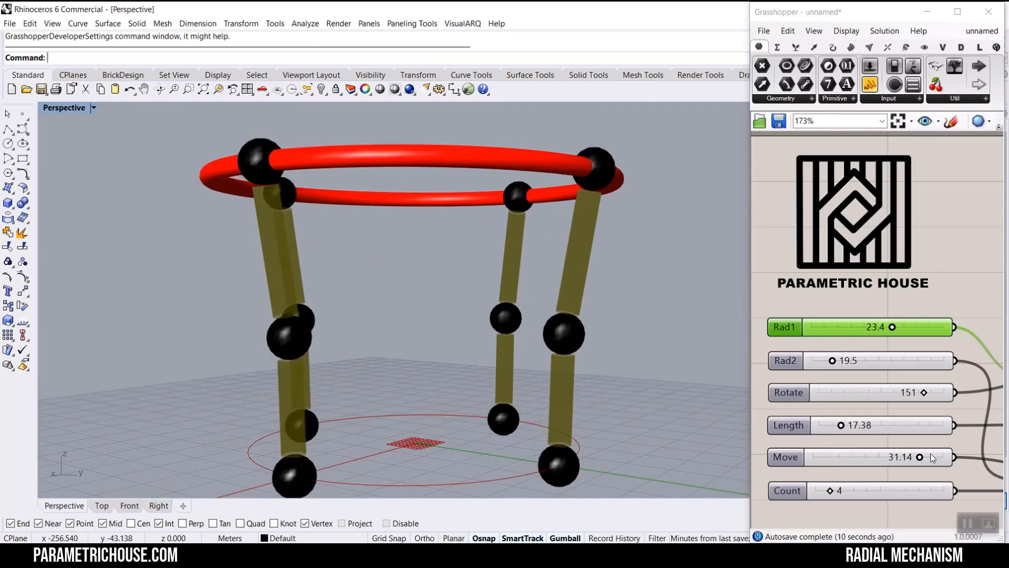
drag(919, 458, 799, 477)
- Set the Rad2 slider to 8.1 and the Move slider to 20.27
right_drag(604, 421, 513, 436)
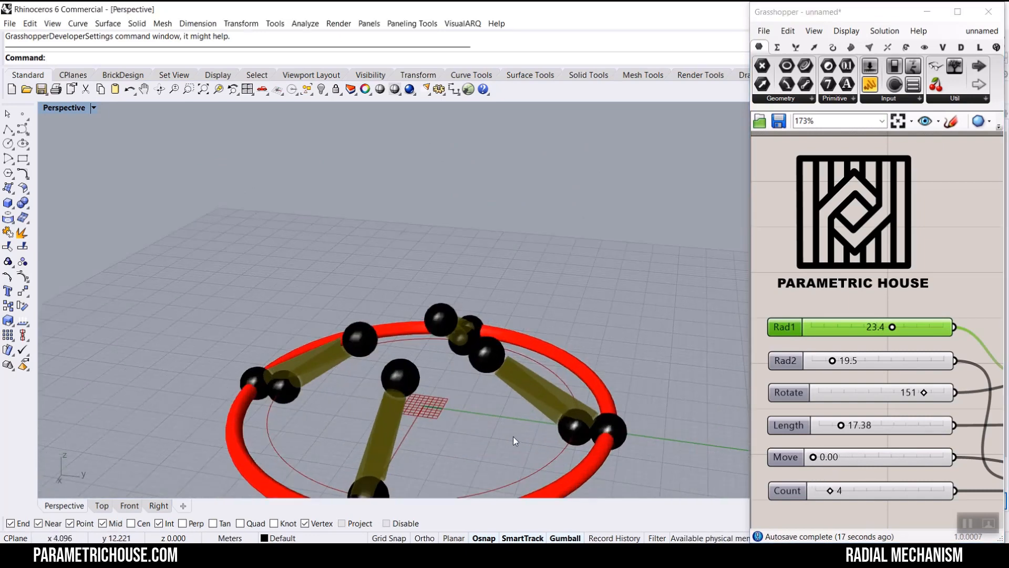
drag(834, 363, 817, 363)
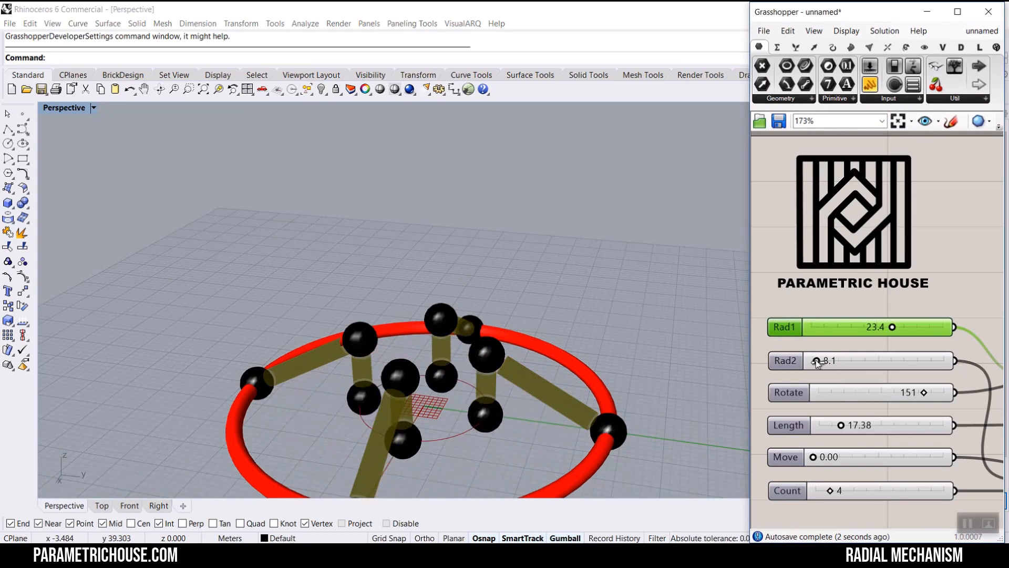
right_drag(368, 326, 315, 392)
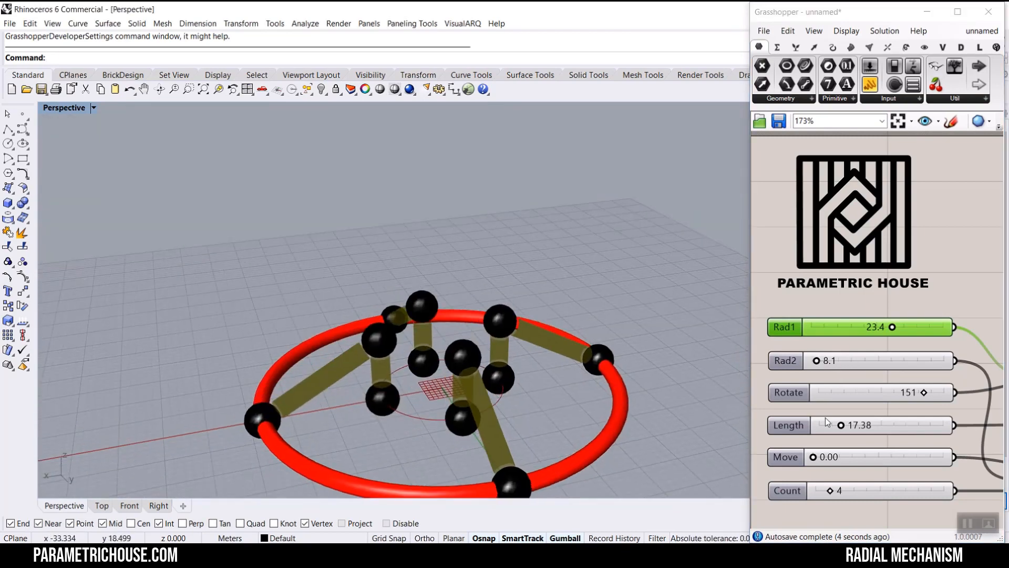
drag(815, 459, 883, 458)
- Set the Rad1 slider to 21.8 and the Rad2 slider to 34.2
right_drag(431, 220, 387, 292)
mouse_move(471, 348)
right_down()
mouse_move(380, 340)
mouse_move(457, 347)
right_up()
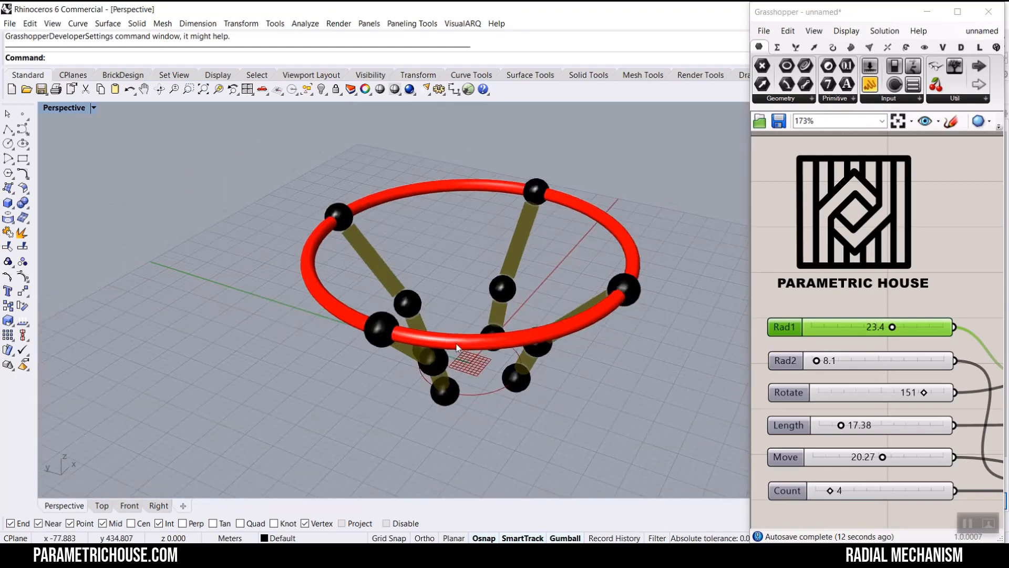
mouse_move(892, 328)
mouse_down()
mouse_move(874, 327)
mouse_move(887, 329)
mouse_up()
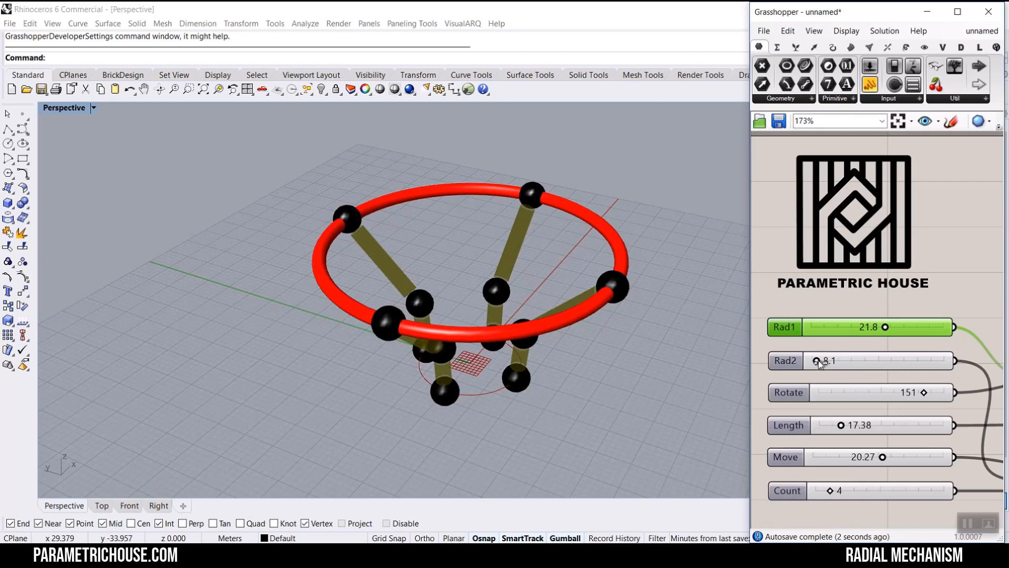
drag(819, 363, 855, 366)
scroll(453, 289, down, 9)
scroll(453, 289, up, 5)
right_drag(454, 290, 518, 311)
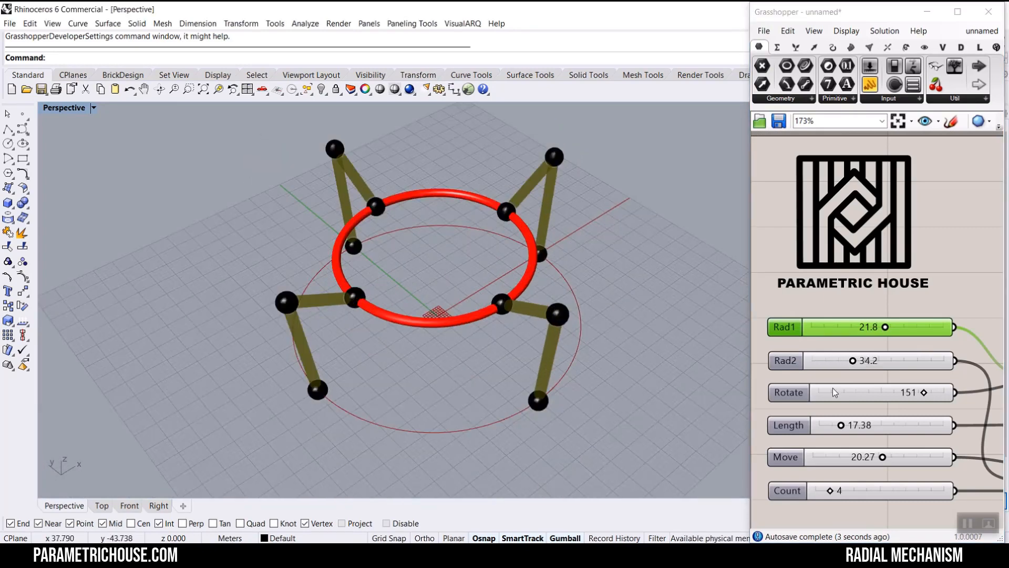
- Set the Count slider to 8
scroll(867, 505, up, 2)
drag(822, 486, 897, 491)
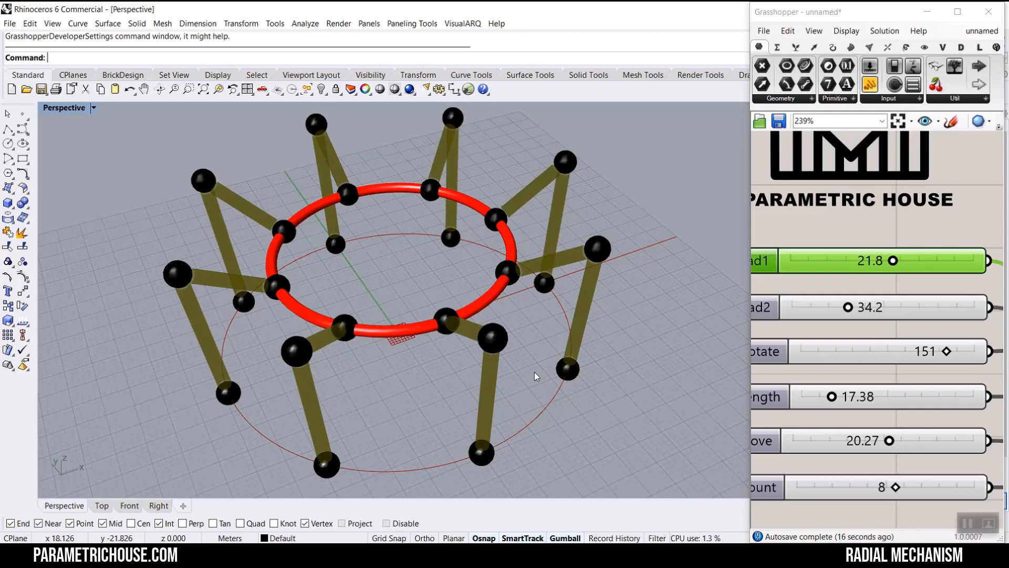
- Create a new blank Grasshopper document
scroll(403, 347, down, 3)
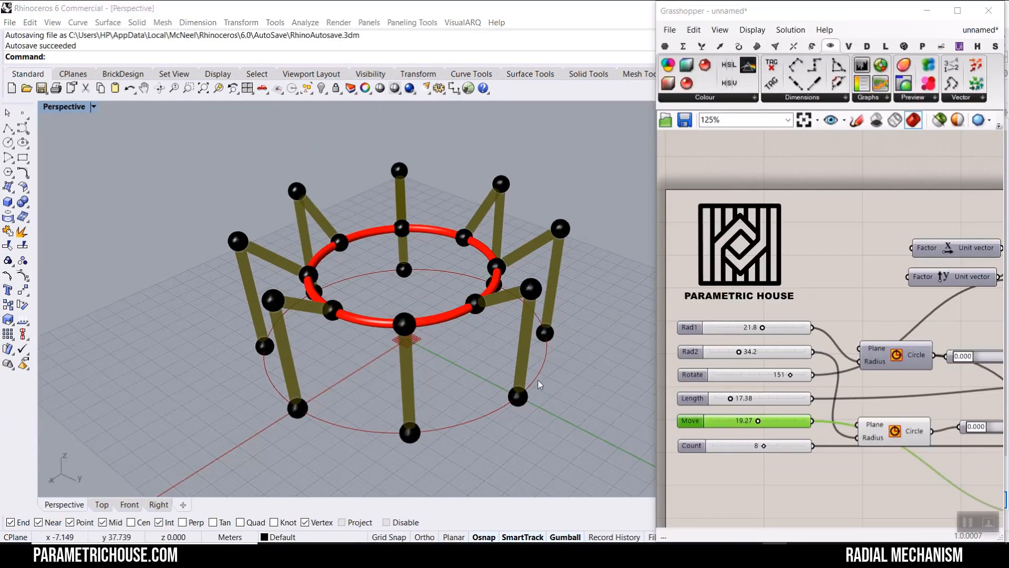
right_drag(538, 380, 533, 299)
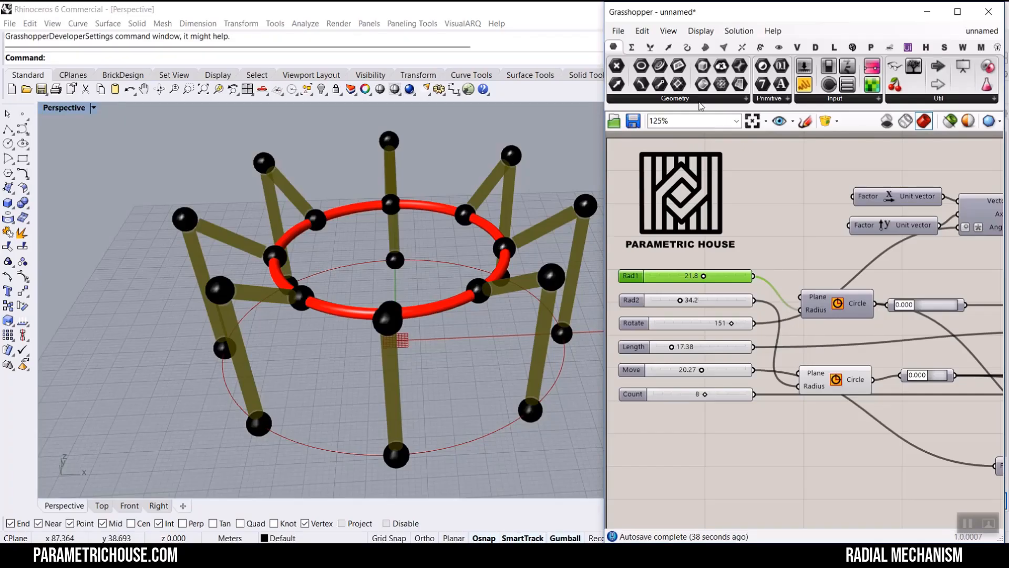
click(622, 32)
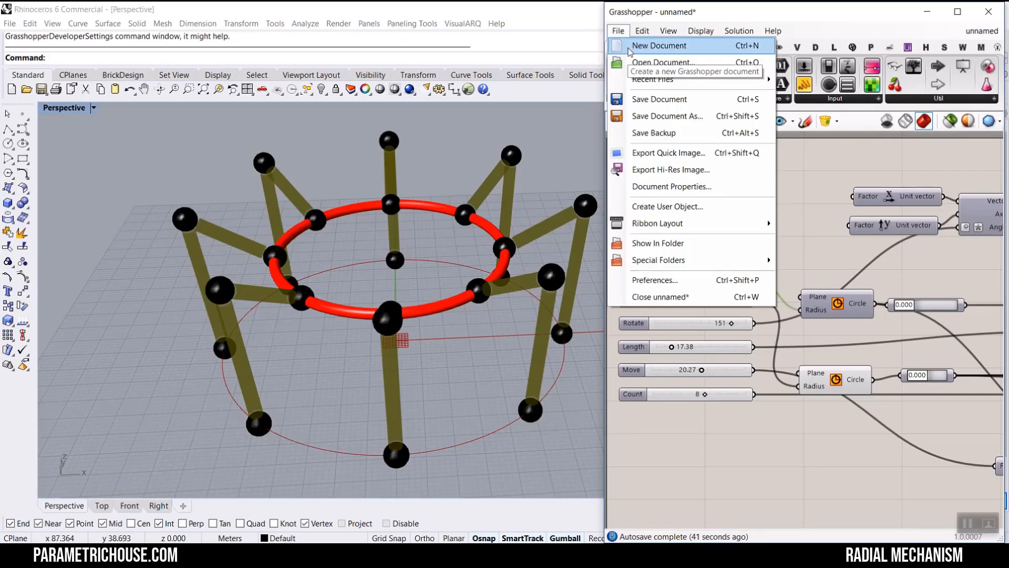
click(631, 47)
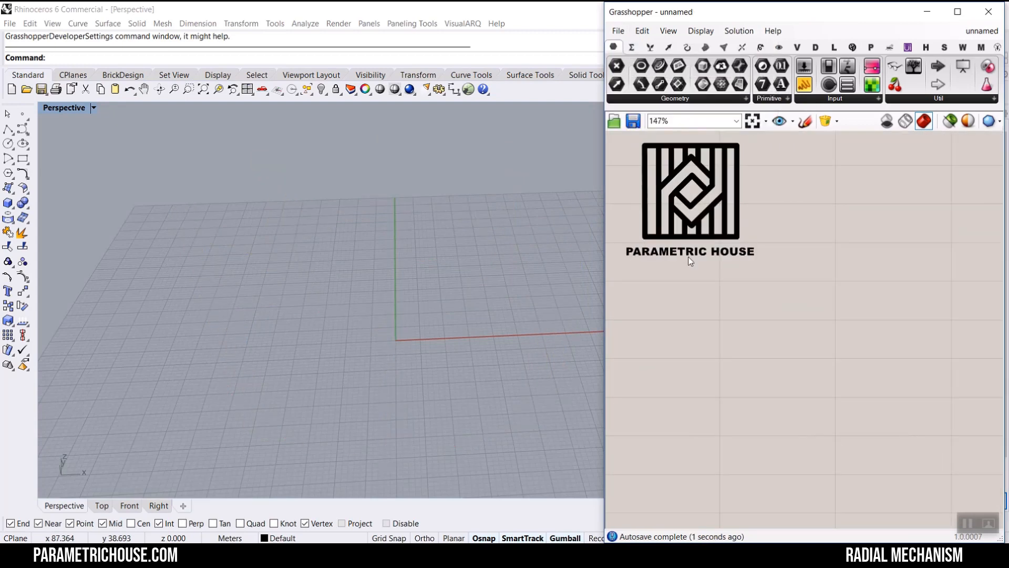
- Switch back to the original mechanism document and view the mechanism from several angles in the viewport
right_drag(449, 322, 424, 315)
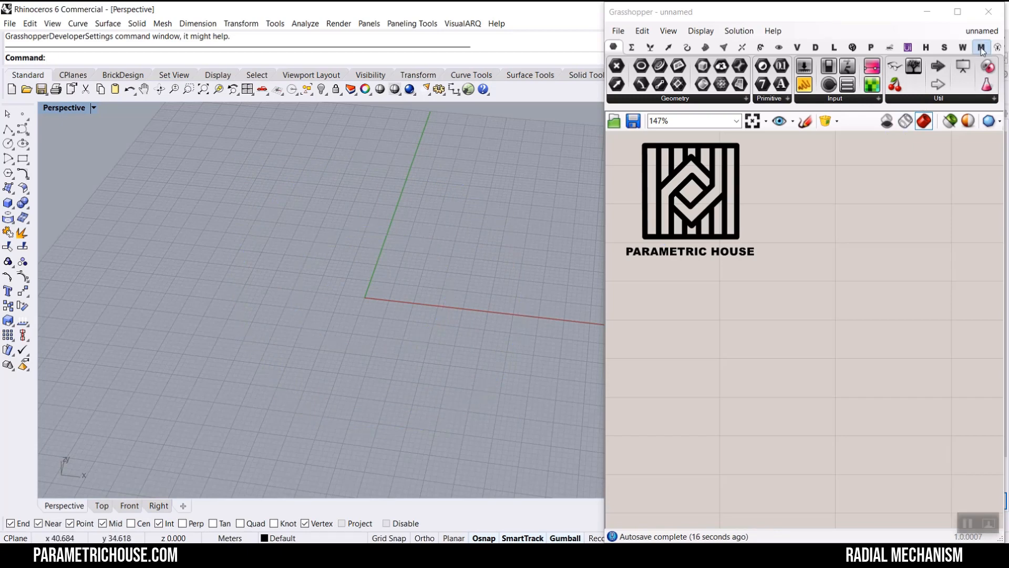
click(986, 36)
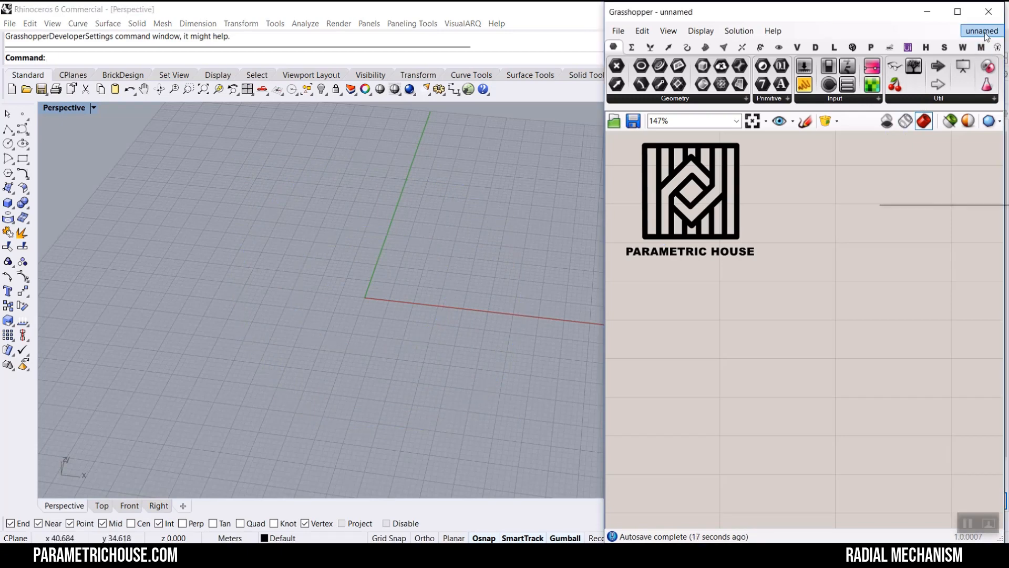
click(952, 162)
right_drag(305, 322, 227, 309)
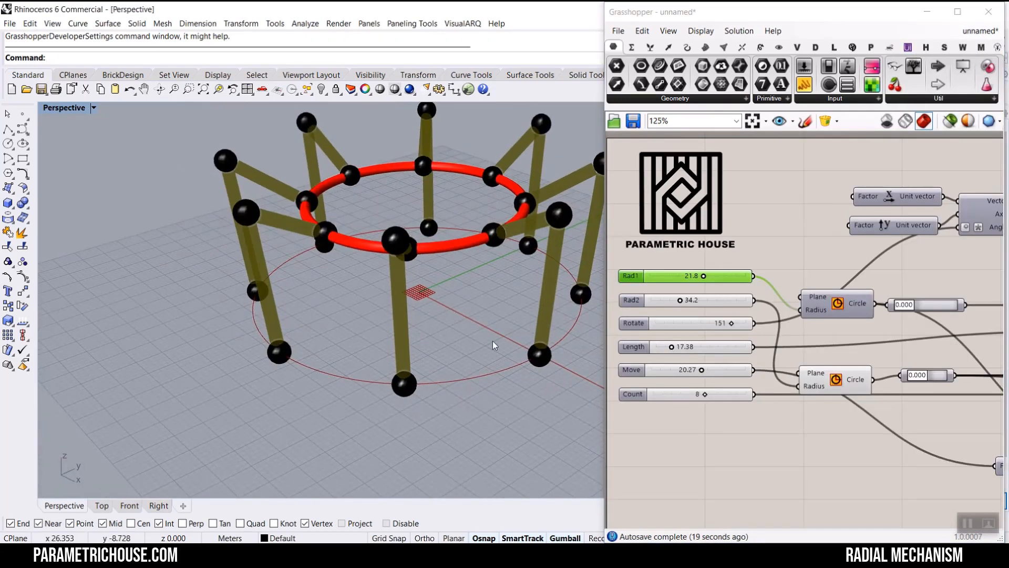
right_drag(494, 345, 297, 409)
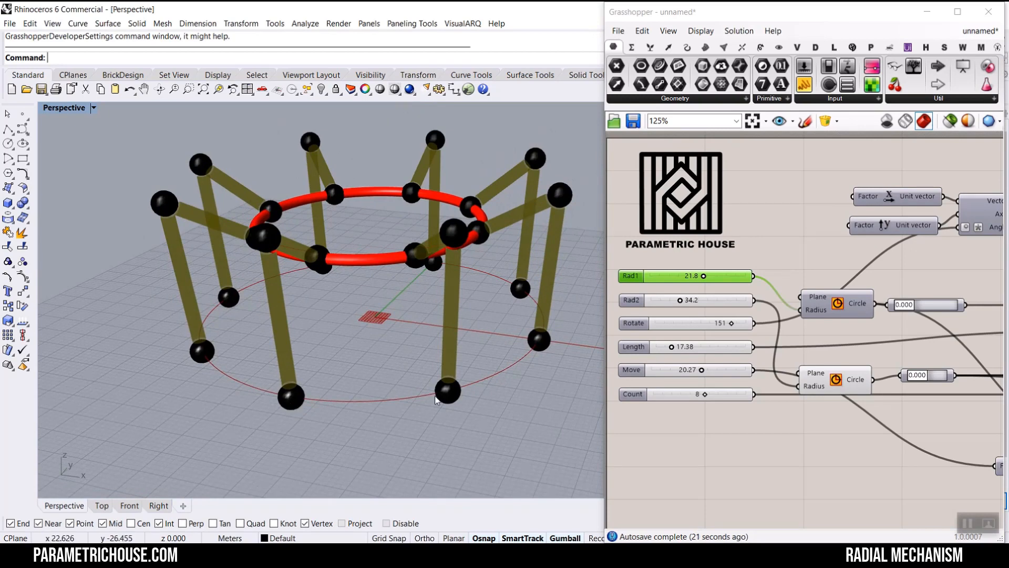
right_drag(548, 315, 395, 328)
scroll(393, 283, up, 4)
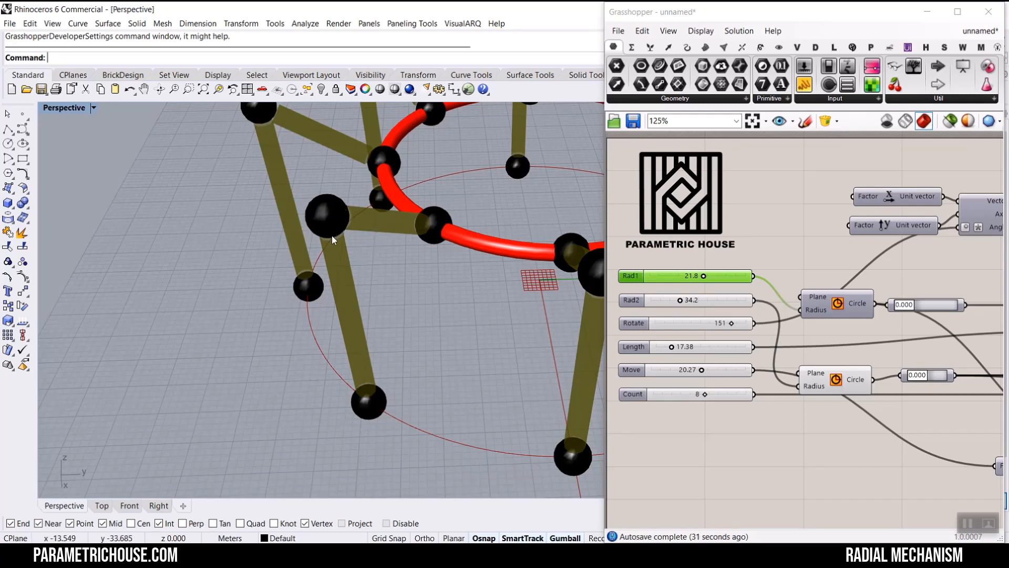
- Switch to the new blank document and place a Circle component on the canvas
click(977, 37)
click(939, 169)
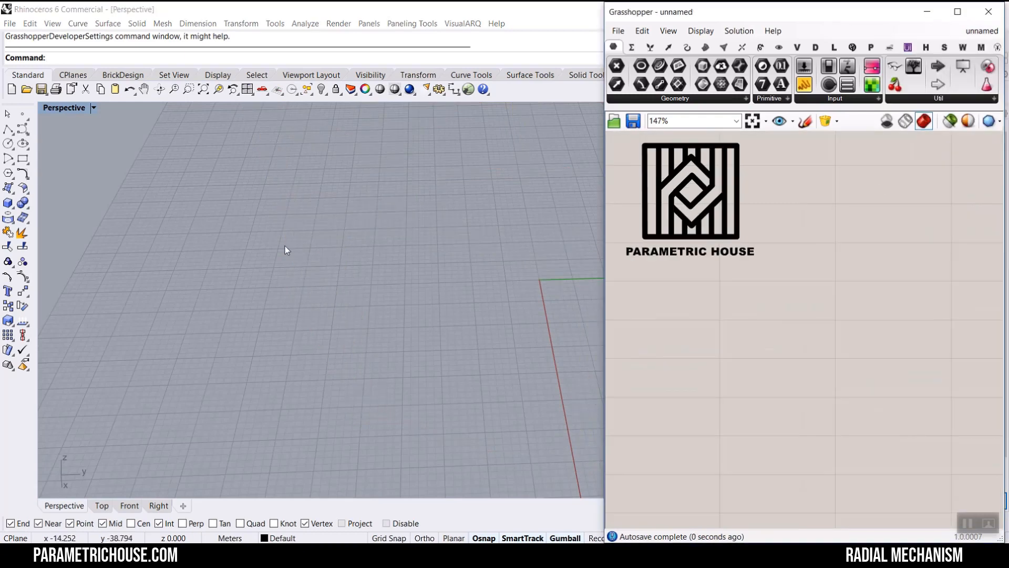
right_drag(287, 250, 463, 271)
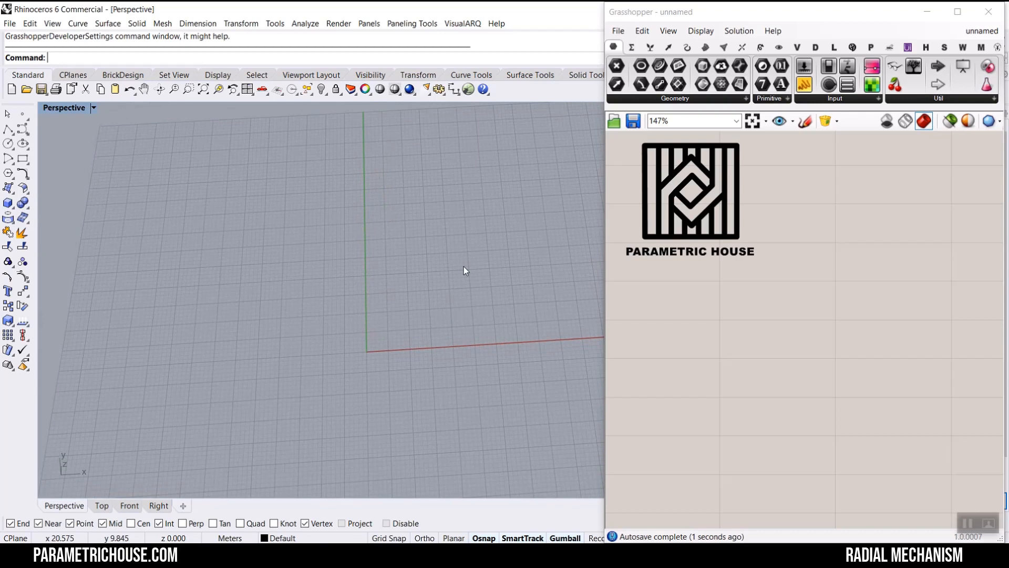
click(687, 47)
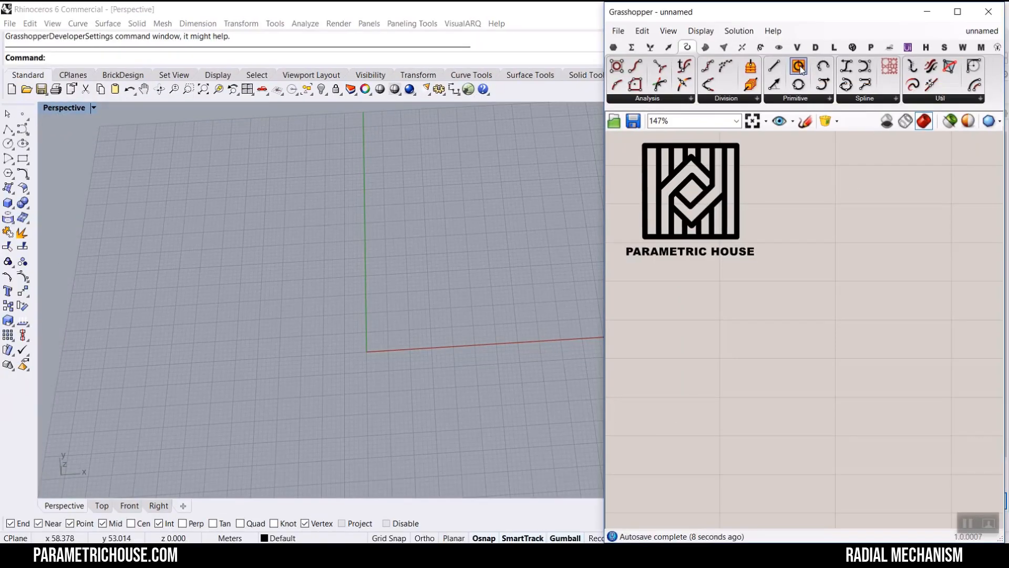
drag(793, 70, 939, 479)
- Duplicate the Circle component and place the copy below the first one
scroll(939, 478, up, 3)
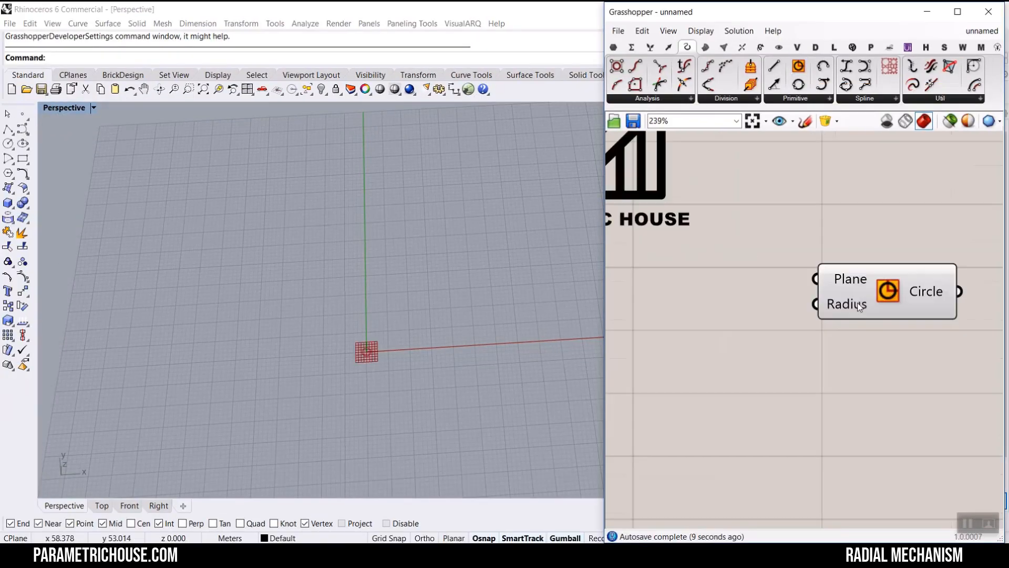
click(614, 46)
scroll(872, 280, down, 4)
scroll(870, 280, down, 3)
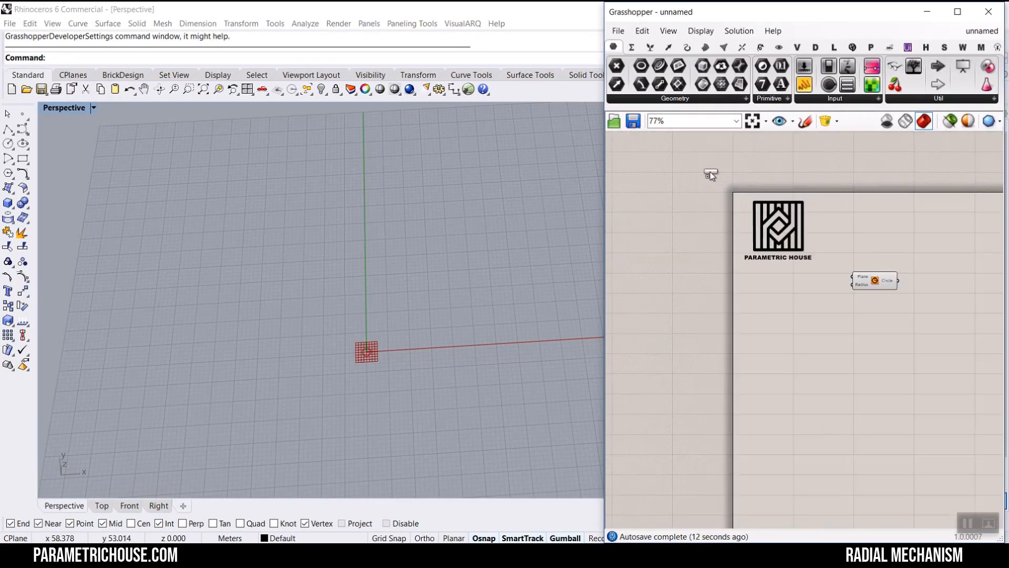
scroll(889, 295, up, 5)
scroll(894, 310, up, 2)
right_drag(894, 311, 849, 324)
drag(808, 265, 883, 379)
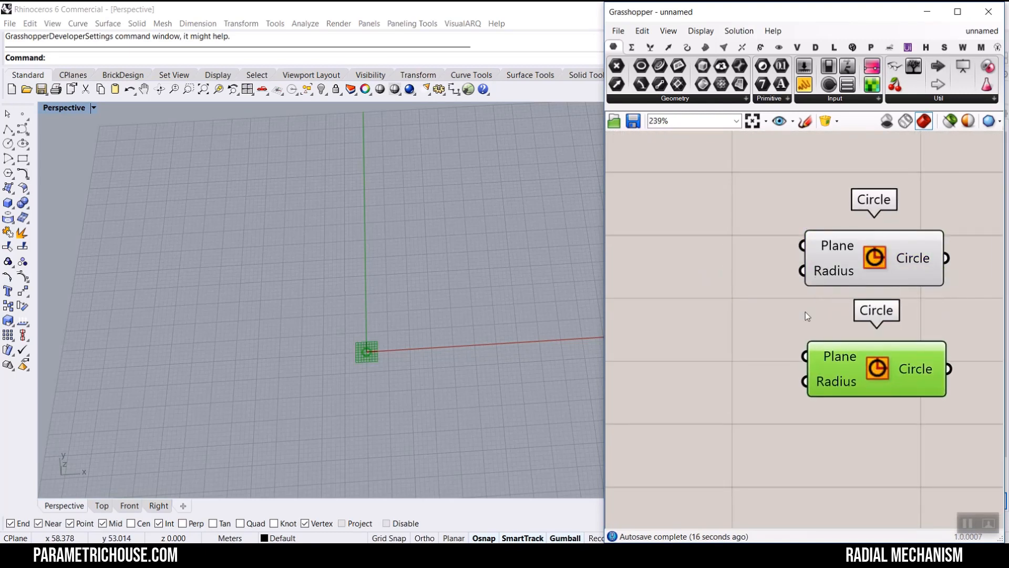
- Add a number slider with a range of 1 to 30 and position it beside the first circle
double_click(695, 280)
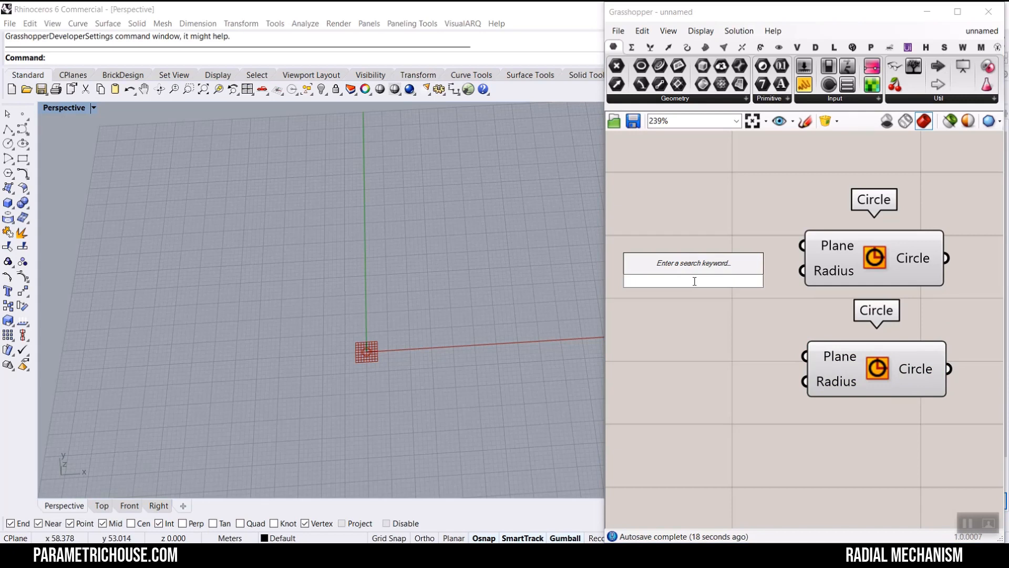
text(1..30)
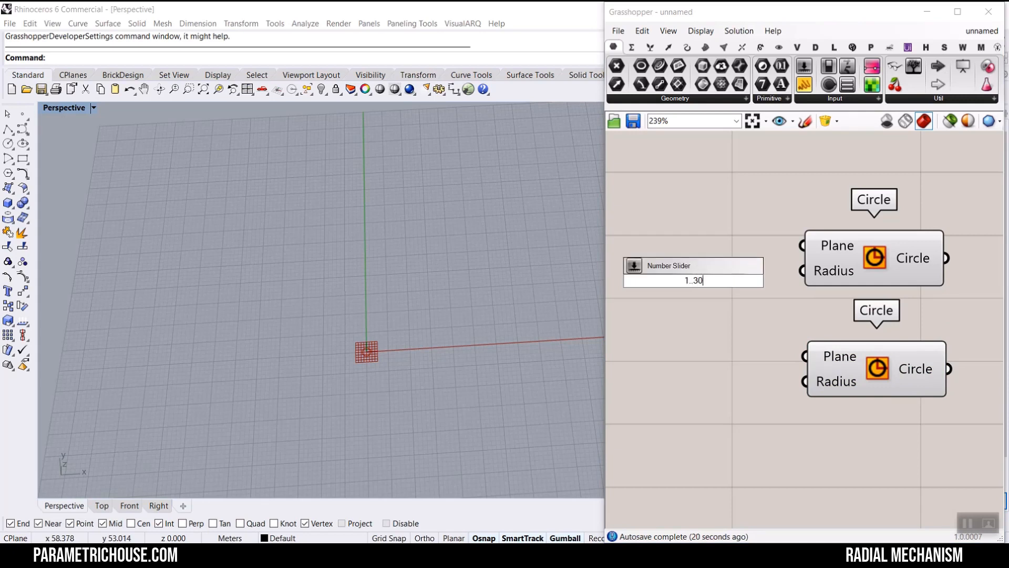
key(Return)
right_drag(672, 294, 750, 293)
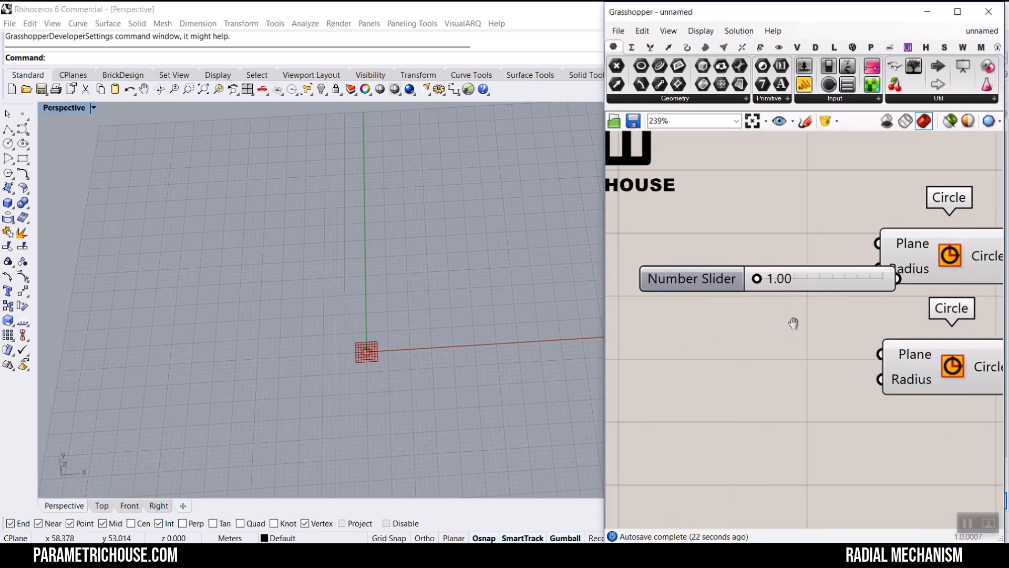
- Rename the slider as Rad1
right_click(828, 278)
drag(904, 286, 833, 286)
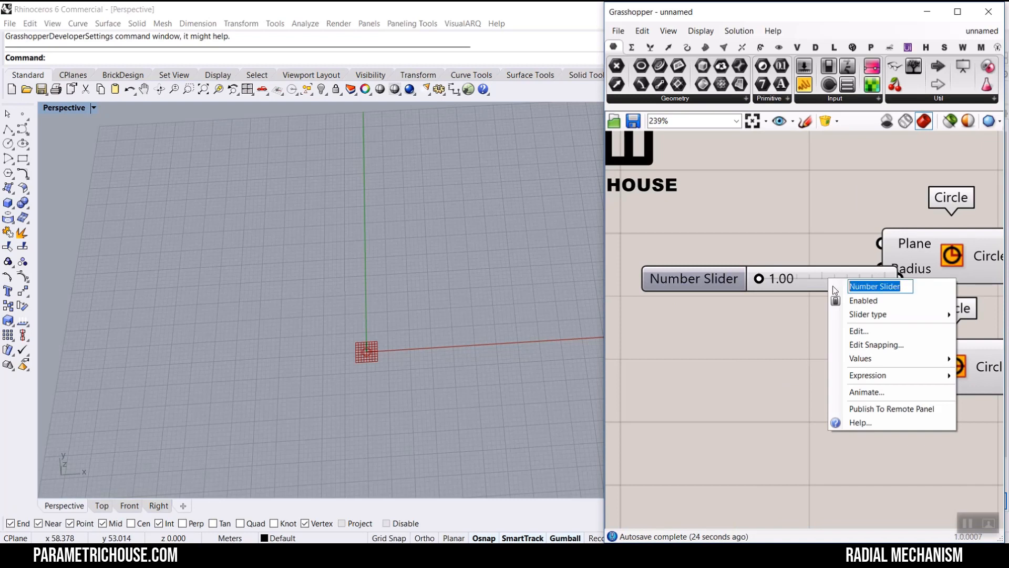
text(Rad1)
key(Return)
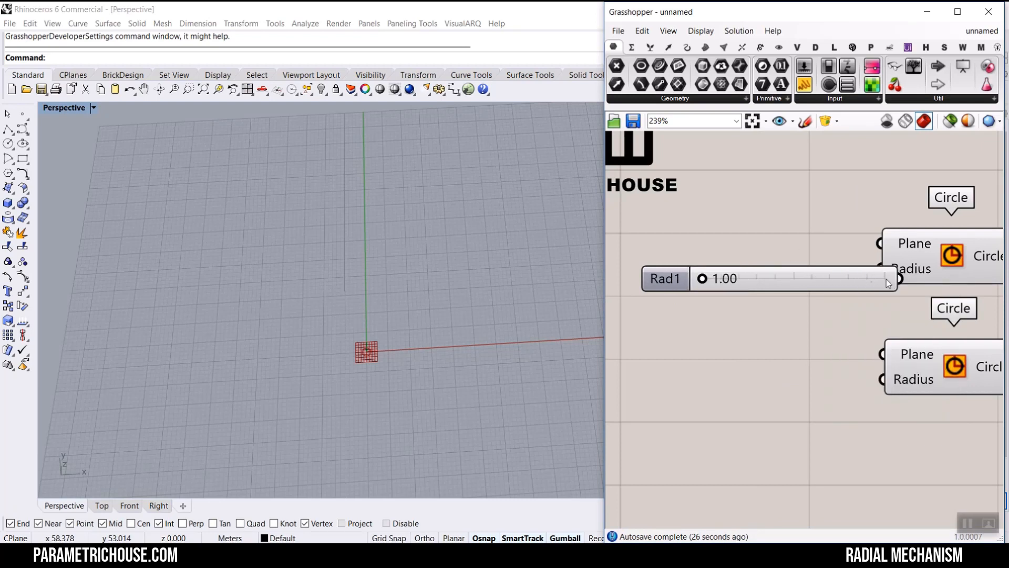
- Duplicate the slider, connect the copy to the second circle's Radius and rename it Rad2
drag(892, 277, 879, 379)
right_click(665, 379)
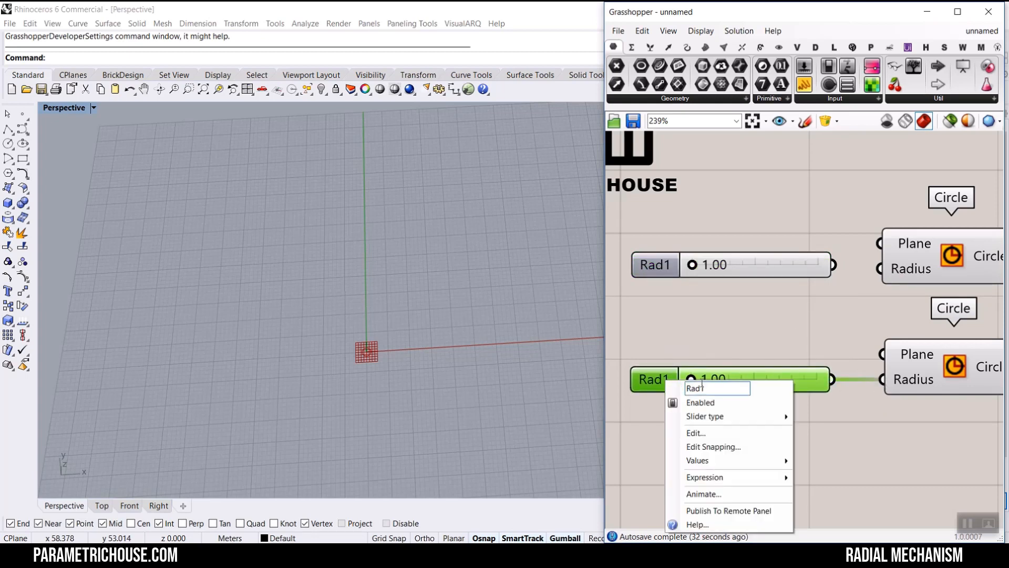
drag(700, 388, 742, 379)
text(2)
key(Return)
- Connect Rad1 to the first circle's Radius and set it to 11.05
drag(833, 266, 881, 268)
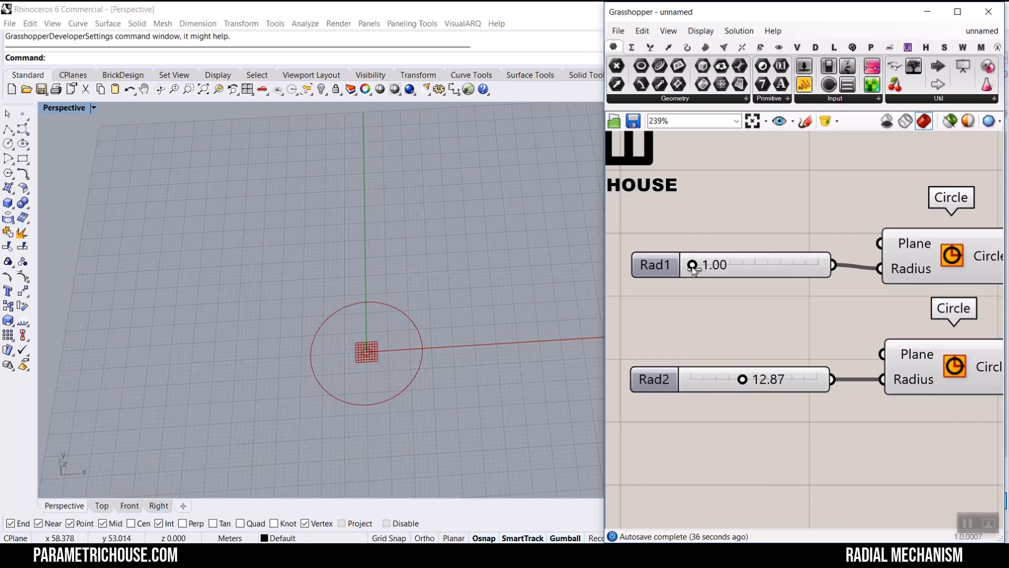
drag(693, 265, 736, 265)
- Raise the Rad2 slider's maximum in its settings and set Rad2 to 40.23
drag(742, 379, 818, 380)
click(641, 380)
double_click(641, 379)
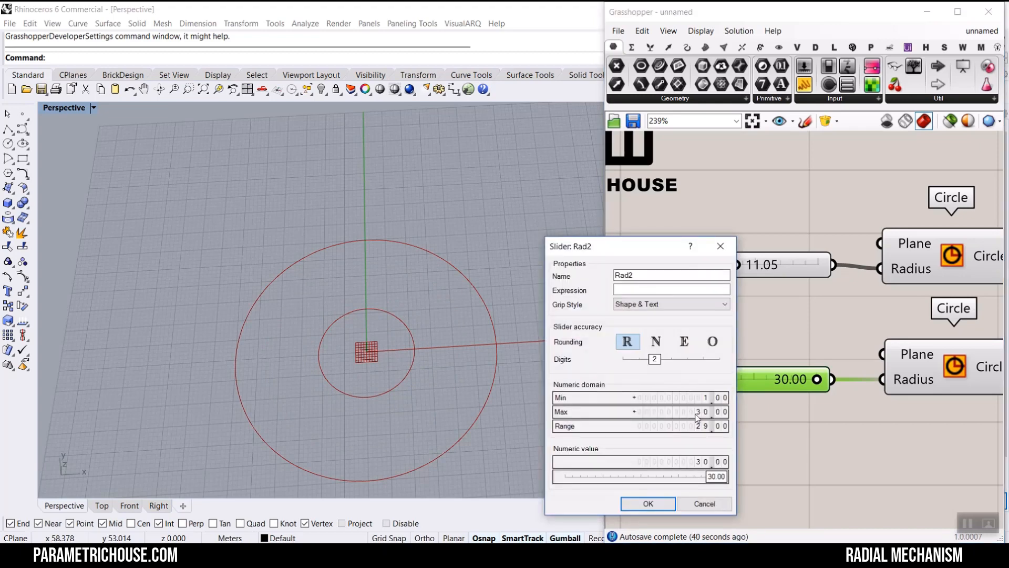
scroll(697, 416, up, 2)
click(649, 504)
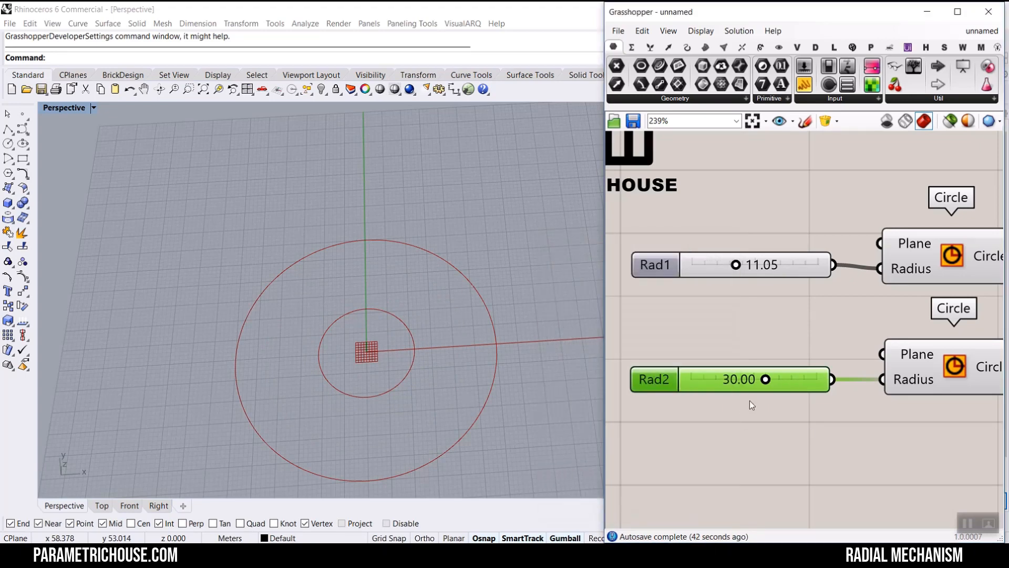
drag(765, 381, 792, 380)
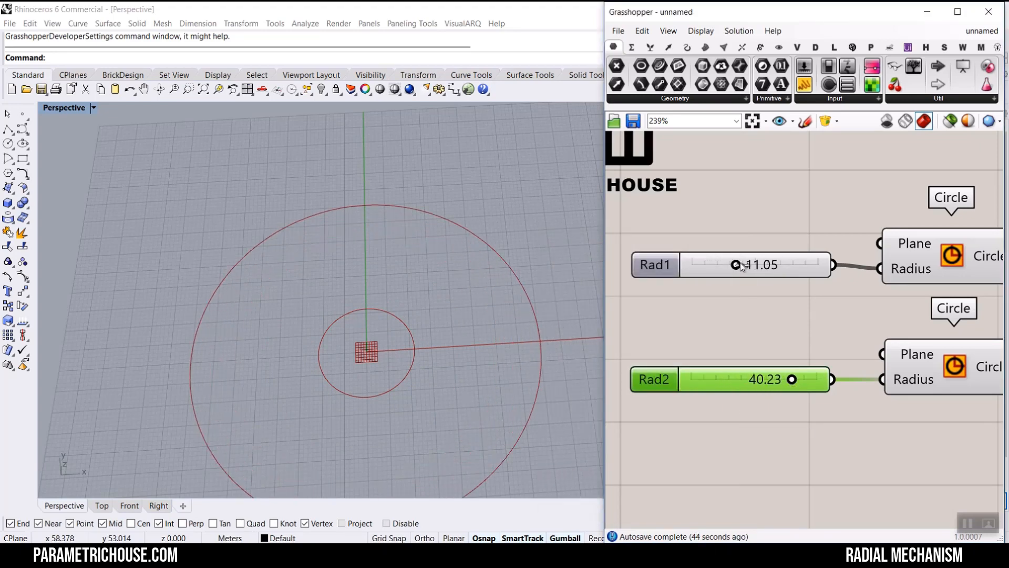
- Set the Rad1 slider to 17.71
drag(741, 265, 765, 264)
right_drag(326, 324, 343, 309)
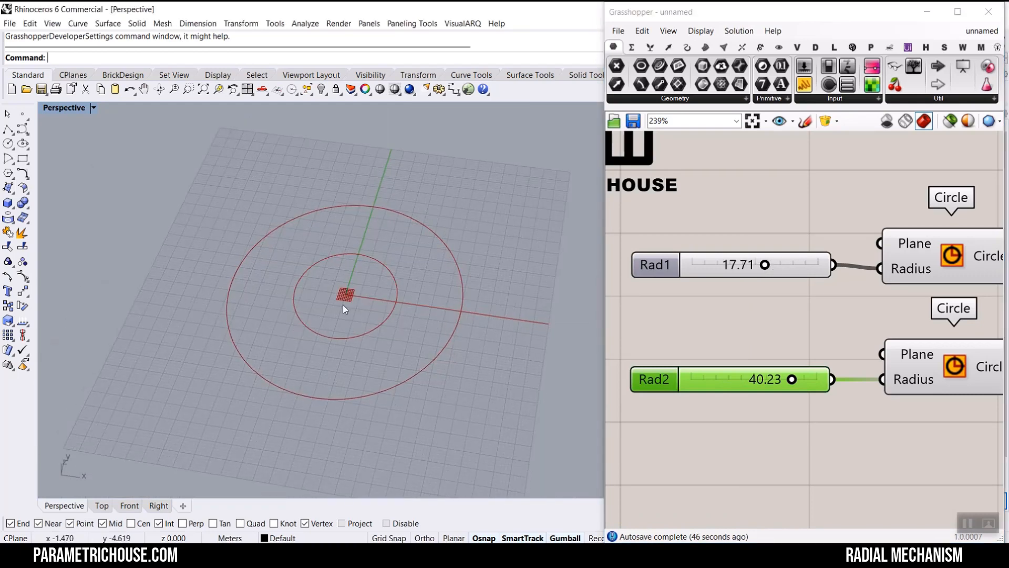
scroll(344, 307, up, 3)
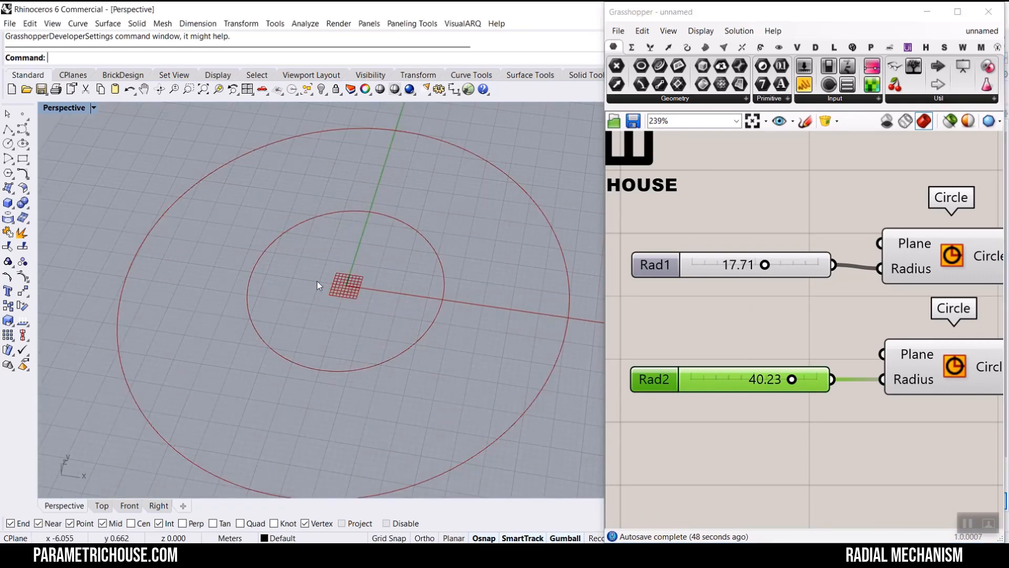
scroll(839, 264, down, 3)
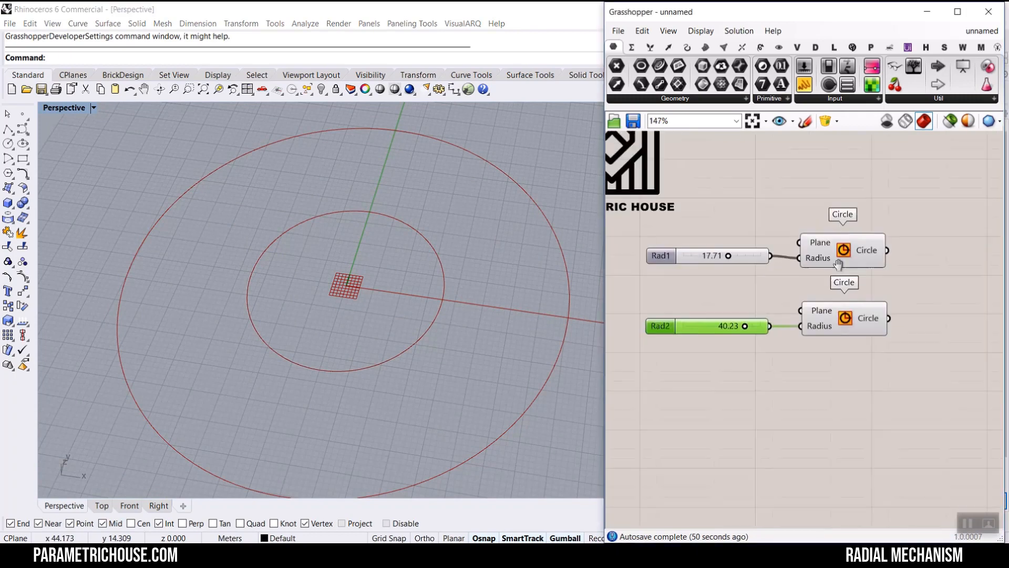
- Add a Pipe component and connect the first circle's output to its Curve input
click(705, 48)
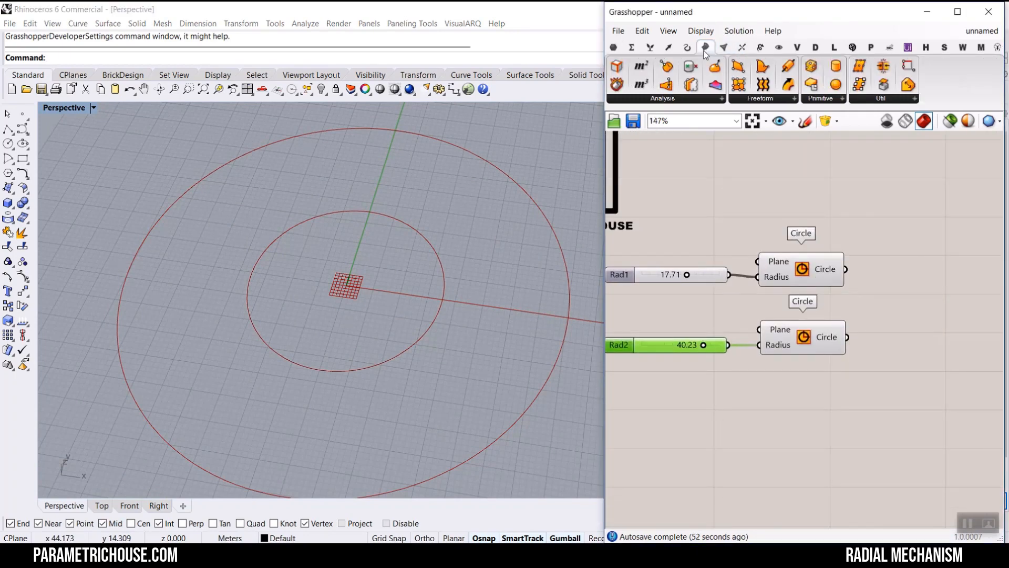
drag(788, 65, 910, 252)
scroll(938, 237, up, 3)
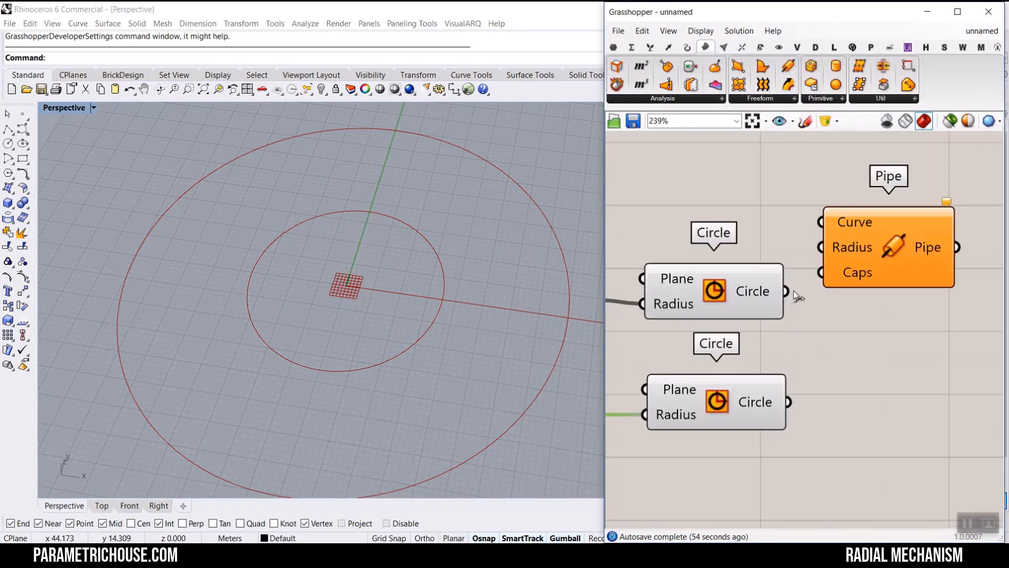
drag(788, 292, 821, 222)
right_drag(294, 173, 334, 239)
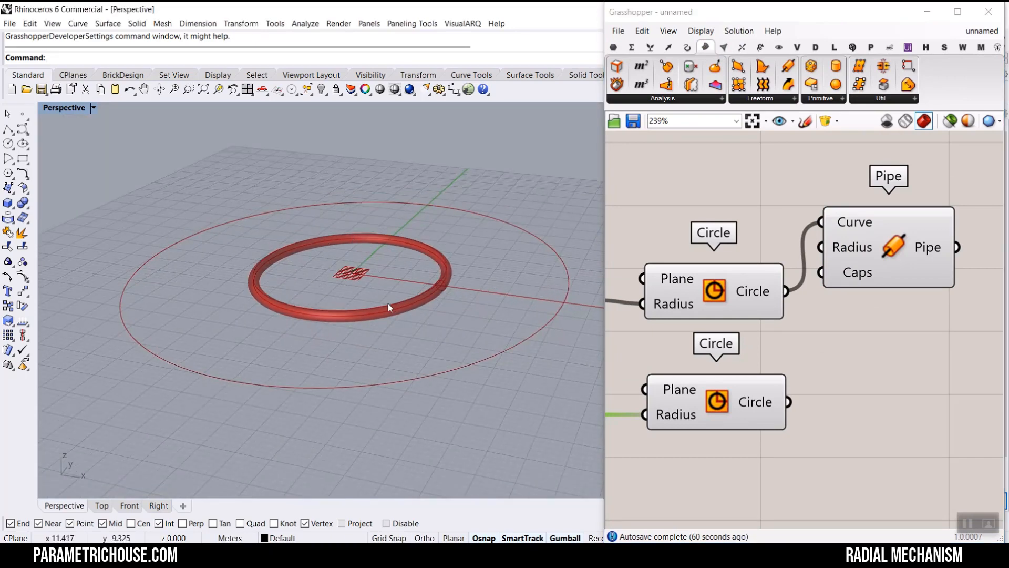
- Switch back to the original mechanism document and examine its slider connections
click(976, 33)
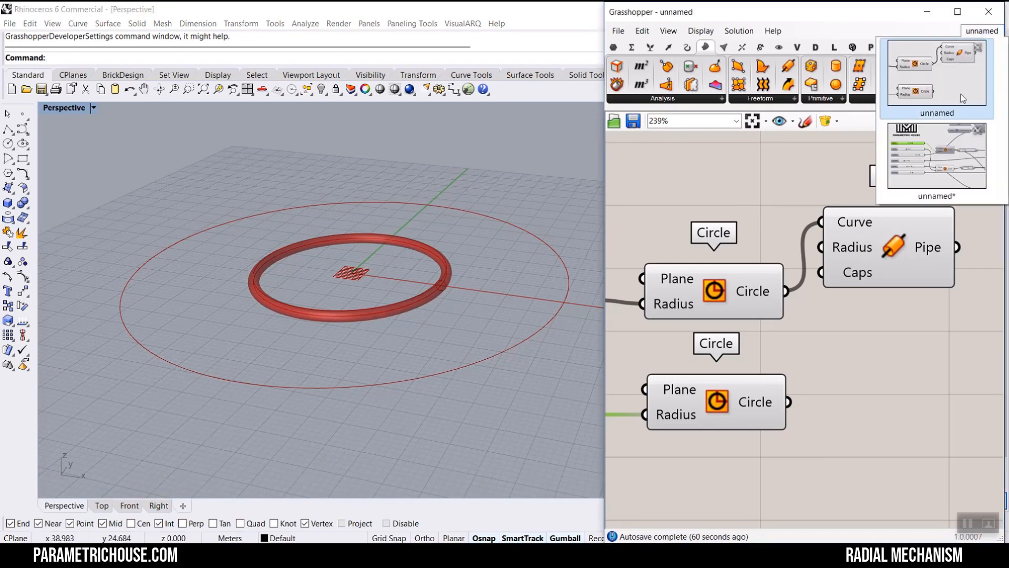
click(935, 167)
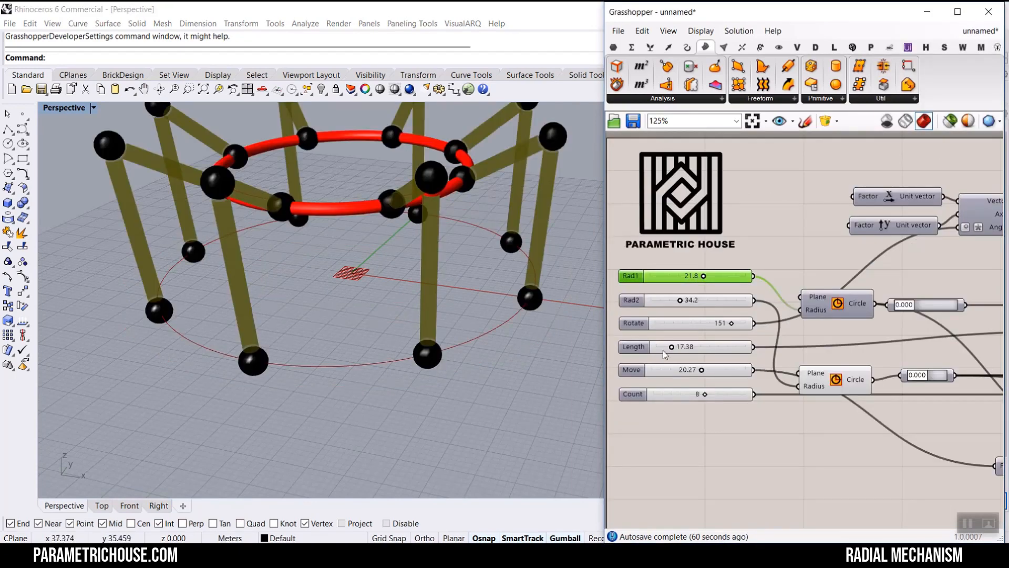
scroll(663, 351, up, 3)
click(736, 395)
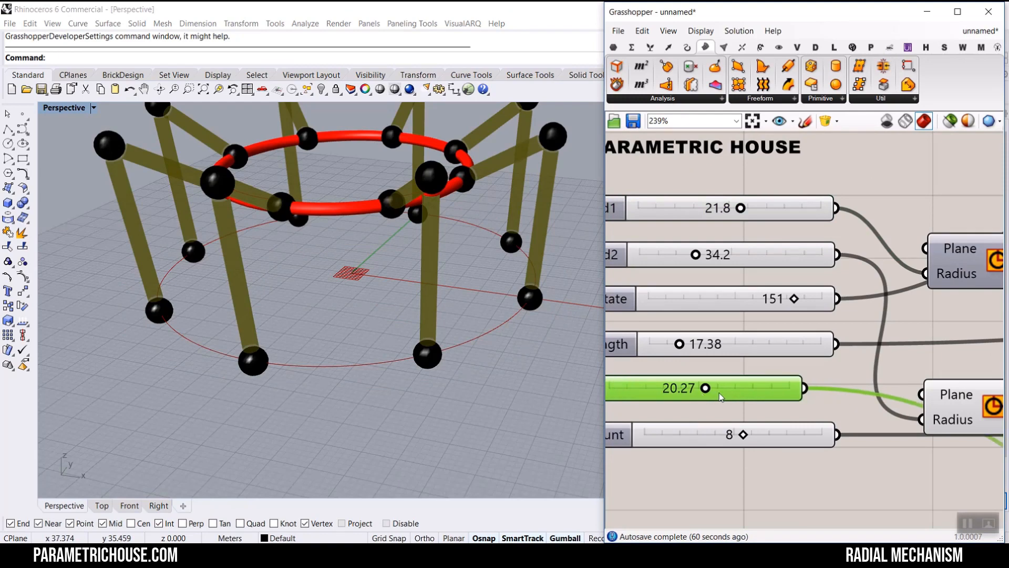
- Test the Move slider in the original mechanism definition, then return to the new unnamed document
drag(740, 388, 689, 389)
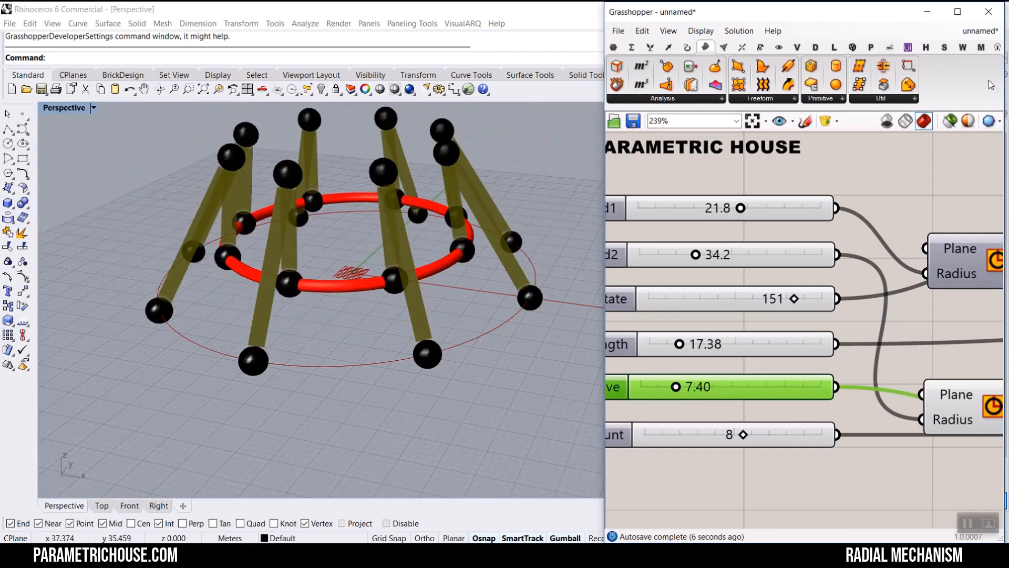
click(992, 38)
click(946, 168)
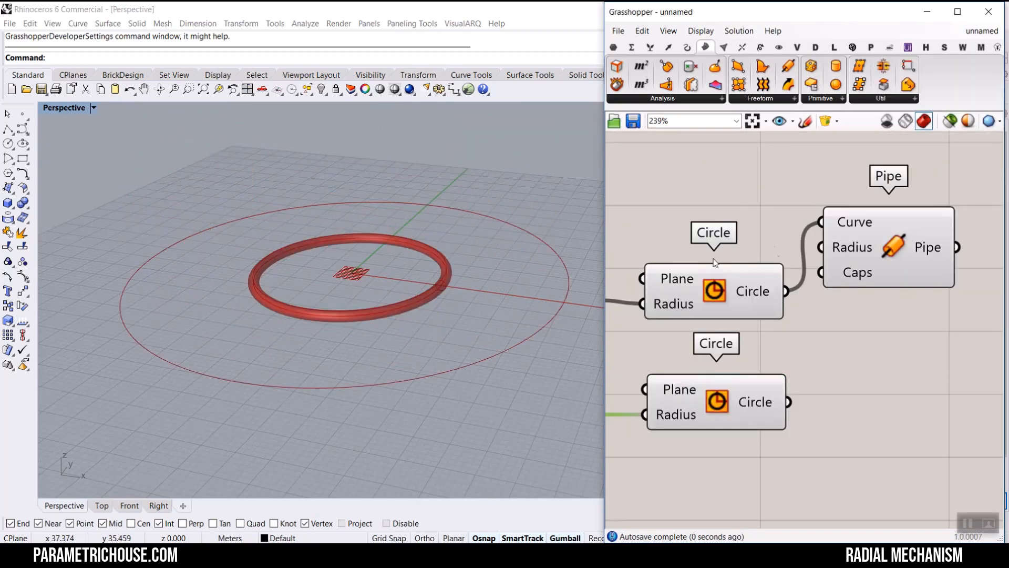
- Add a Move component and connect the first circle's output to its Geometry input
click(705, 309)
scroll(704, 310, down, 3)
double_click(837, 318)
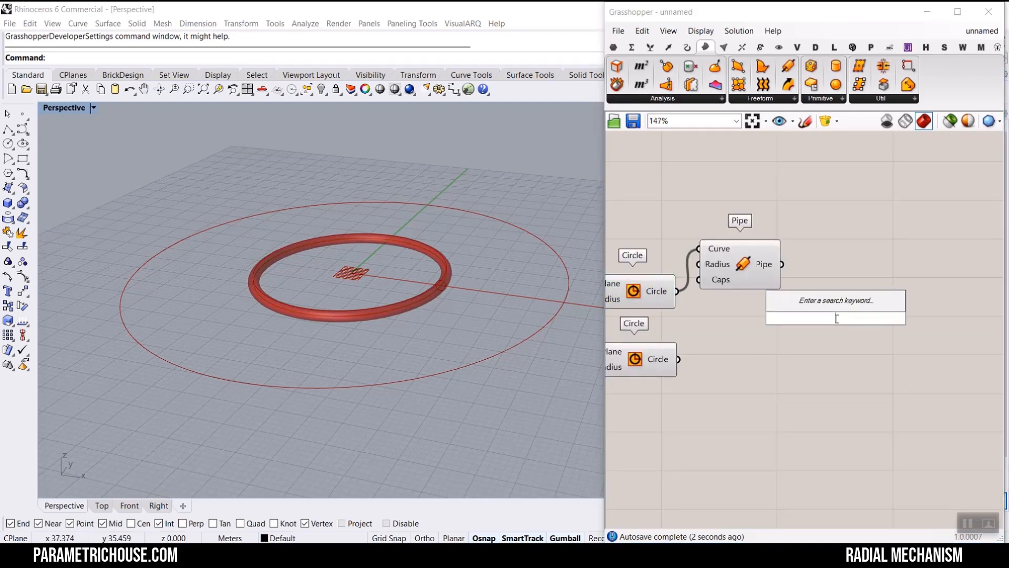
text(mv)
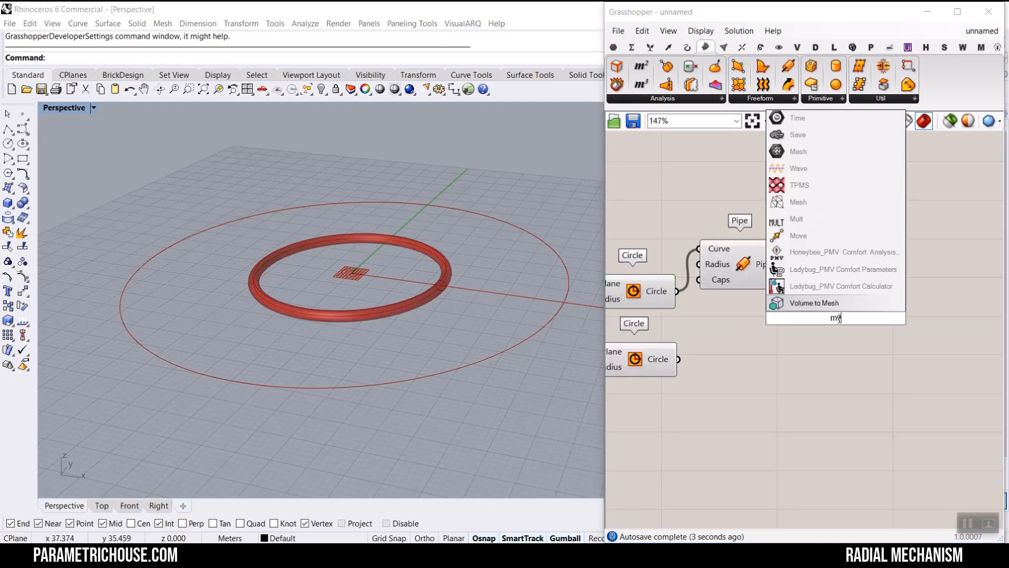
click(810, 237)
scroll(720, 263, up, 3)
drag(716, 267, 862, 242)
drag(654, 308, 817, 341)
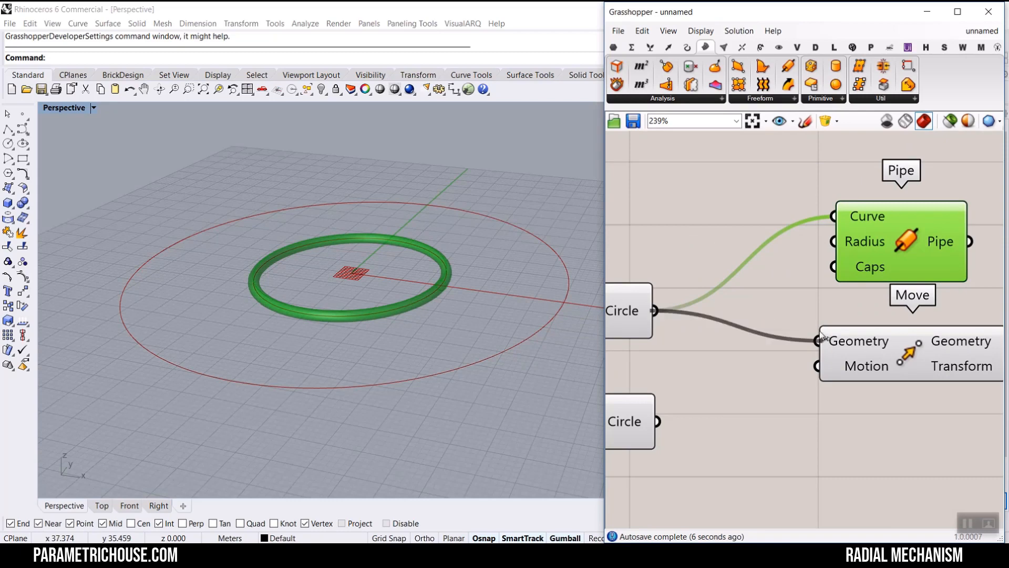
- Add a Unit Z vector component, rearrange the components, and connect the unit vector to the Move's Motion input
right_drag(719, 369, 754, 344)
click(754, 344)
double_click(754, 344)
click(730, 328)
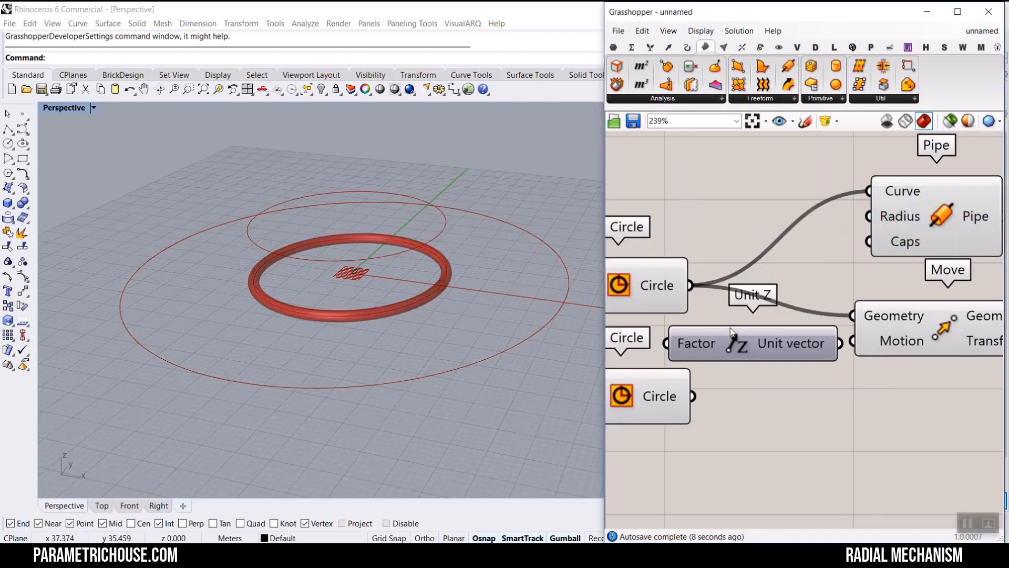
right_drag(846, 346, 742, 344)
scroll(742, 344, down, 2)
drag(845, 255, 1002, 256)
drag(887, 322, 916, 232)
drag(844, 330, 876, 241)
right_drag(782, 287, 888, 325)
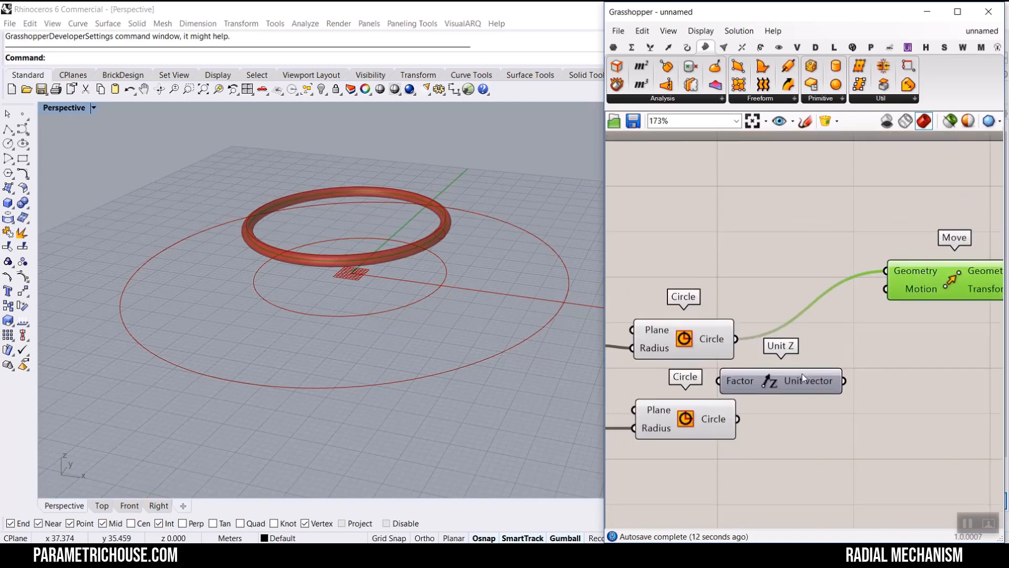
drag(802, 374, 888, 289)
scroll(715, 283, up, 3)
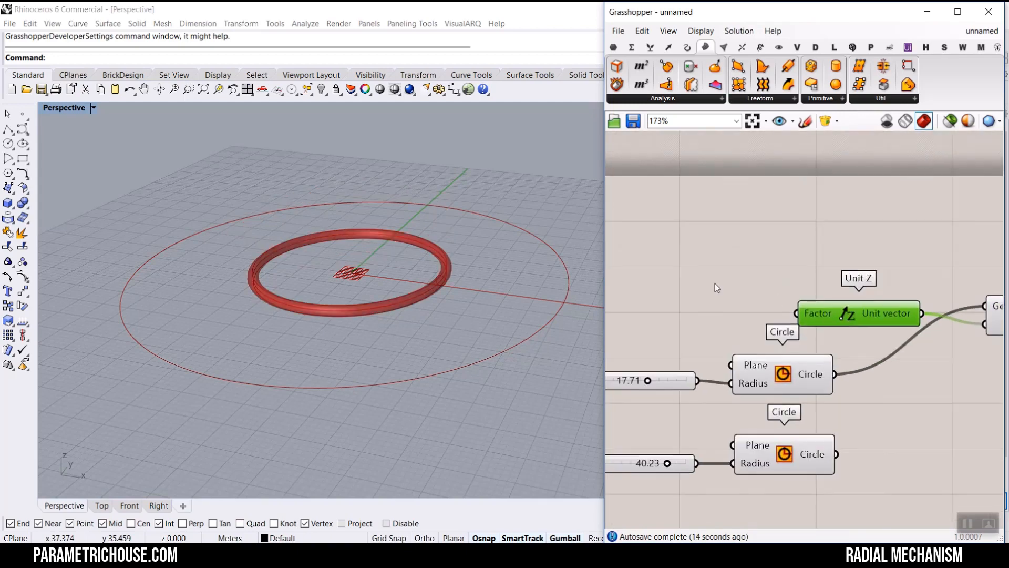
- Create a 0..100 number slider, connect it to Unit Z's Factor input and set it to 22.97
double_click(657, 282)
text(0..1)
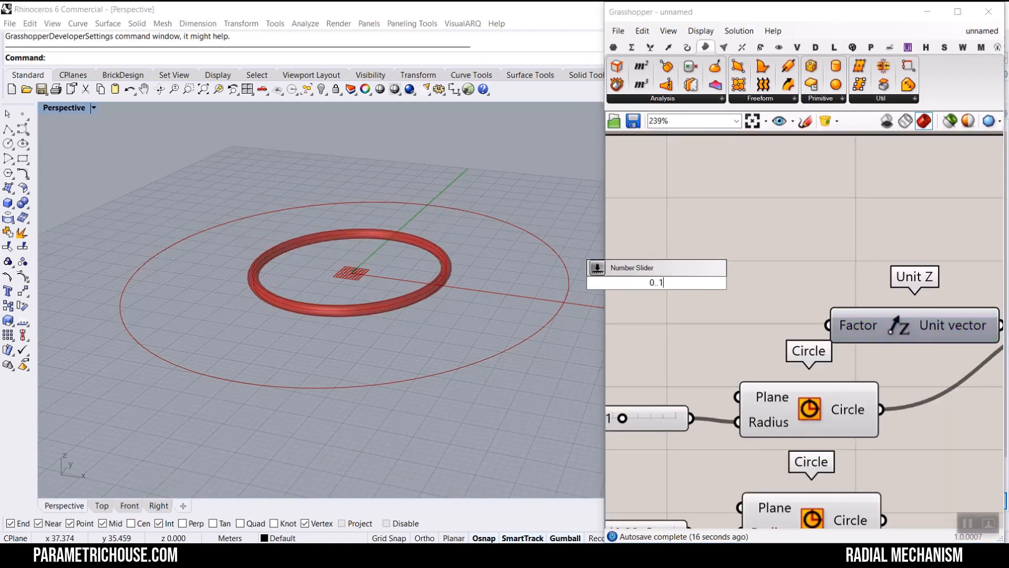
text(00)
key(Return)
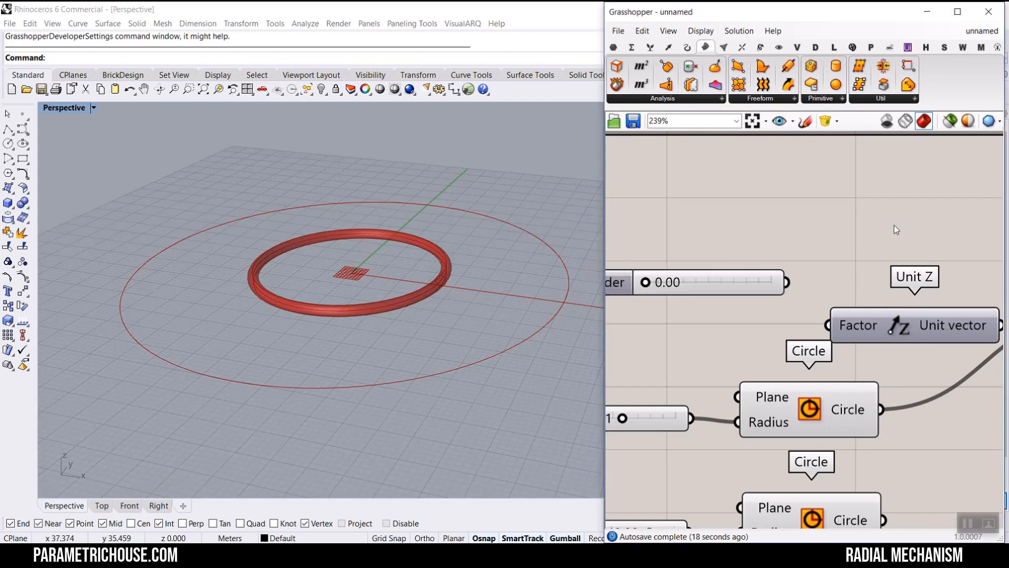
drag(787, 282, 829, 325)
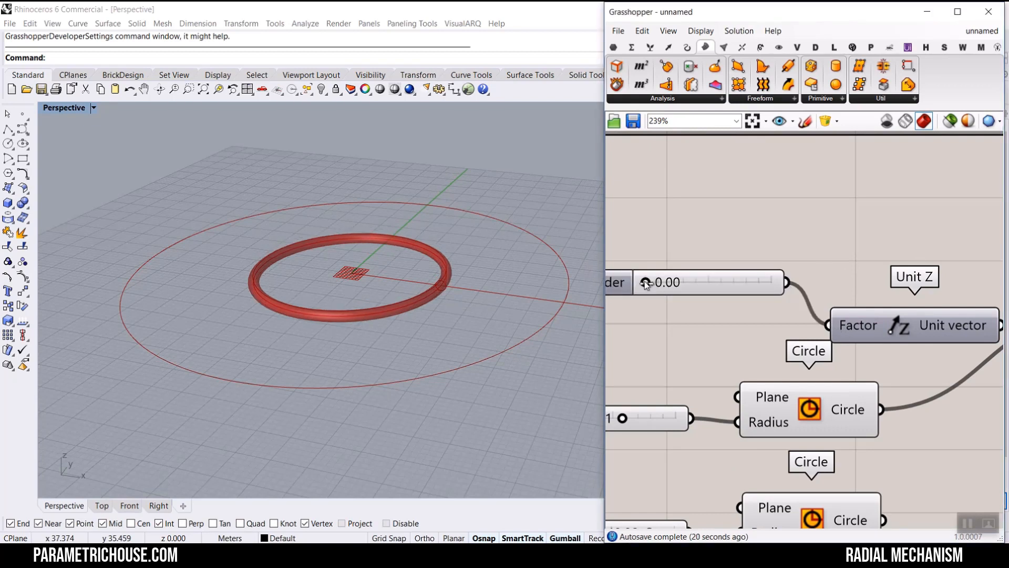
drag(645, 284, 674, 282)
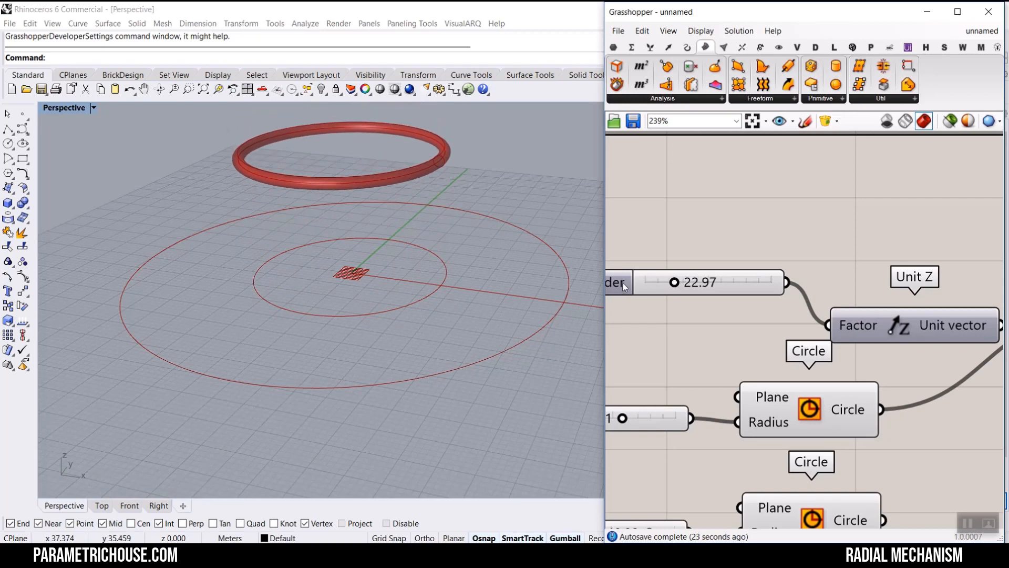
- Set the factor slider's maximum to 30 and move it to 16.33
double_click(623, 283)
click(681, 318)
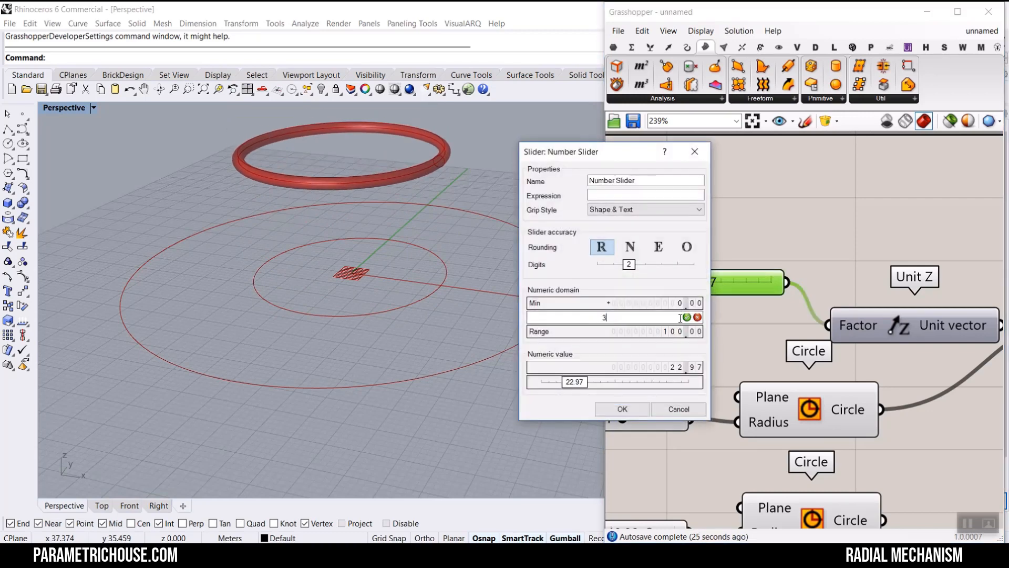
text(30)
key(Return)
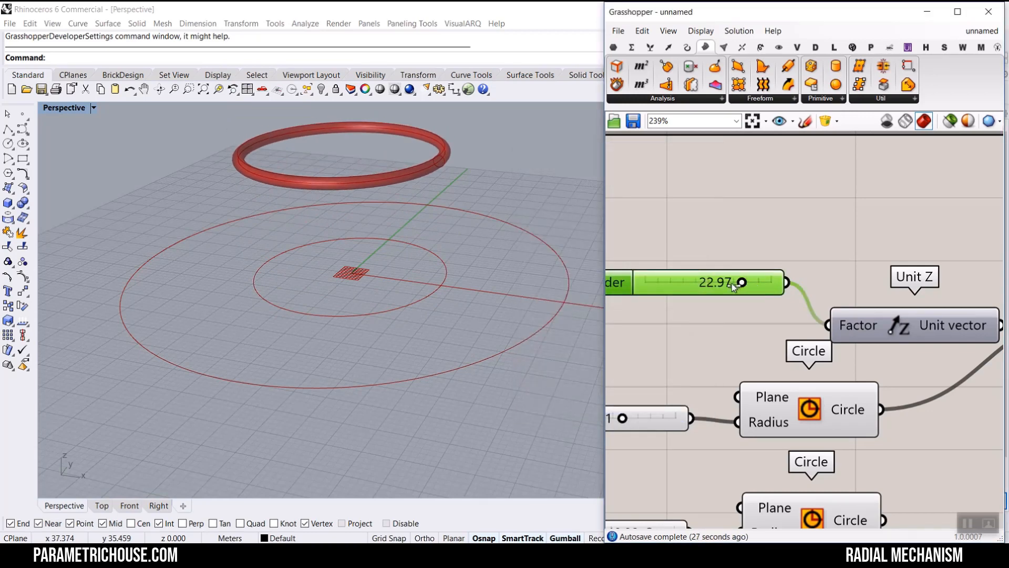
drag(732, 284, 706, 283)
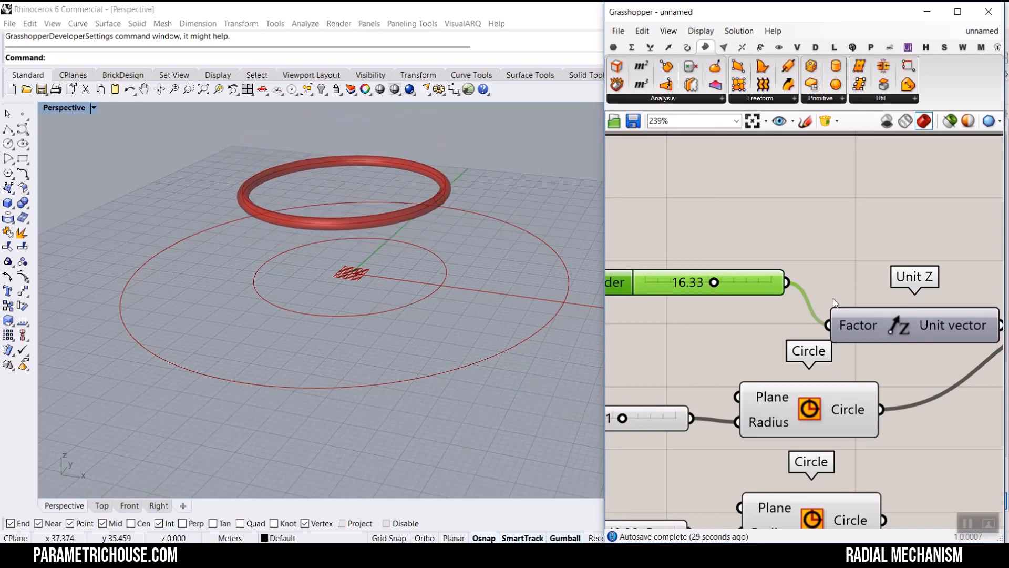
- Tidy the Unit Z, Move and Pipe component layout and set the factor slider to 11.29
scroll(834, 298, down, 4)
drag(849, 272, 806, 311)
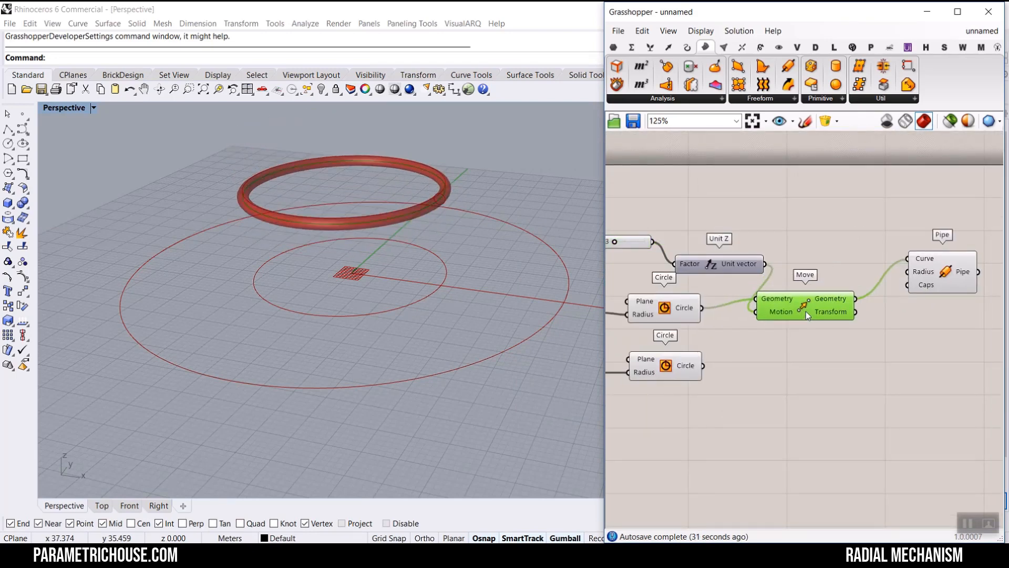
drag(941, 282, 930, 312)
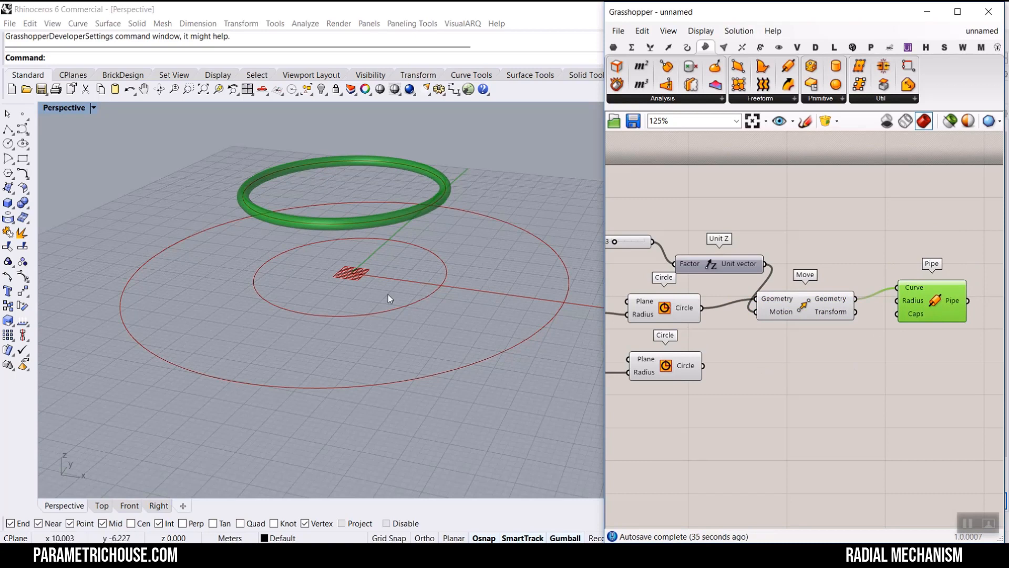
right_drag(650, 257, 684, 265)
drag(650, 249, 637, 249)
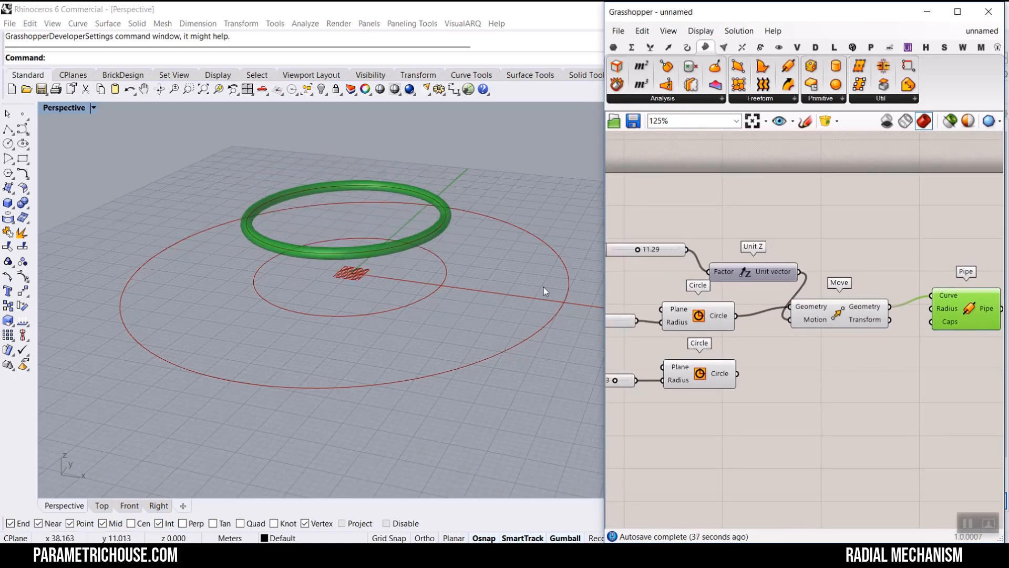
- Switch to the original mechanism document and test how its Move slider lifts the ring in the viewport
click(508, 320)
drag(571, 305, 570, 298)
drag(447, 223, 445, 227)
drag(507, 207, 509, 187)
click(509, 194)
click(982, 31)
click(936, 153)
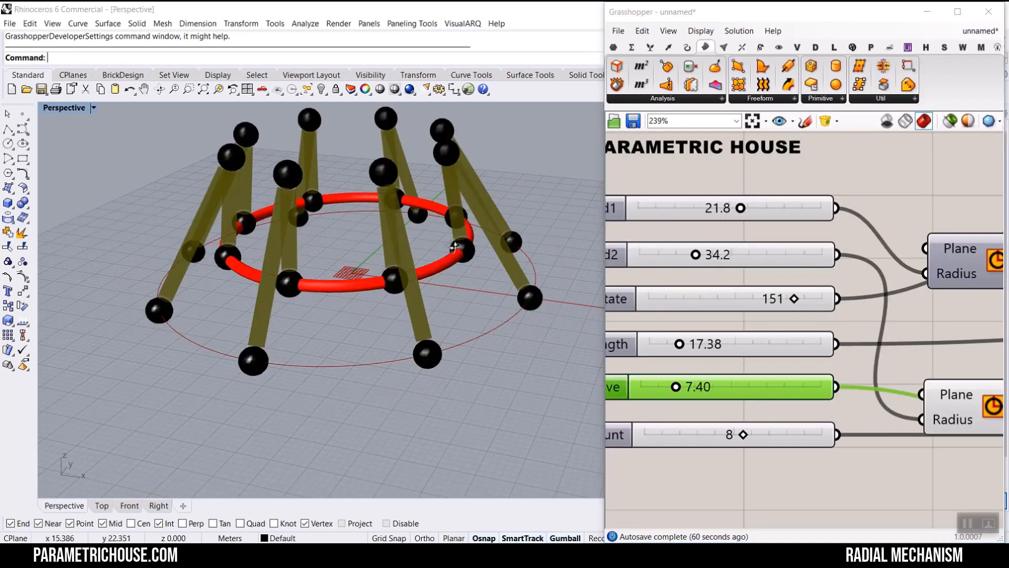
scroll(392, 280, up, 3)
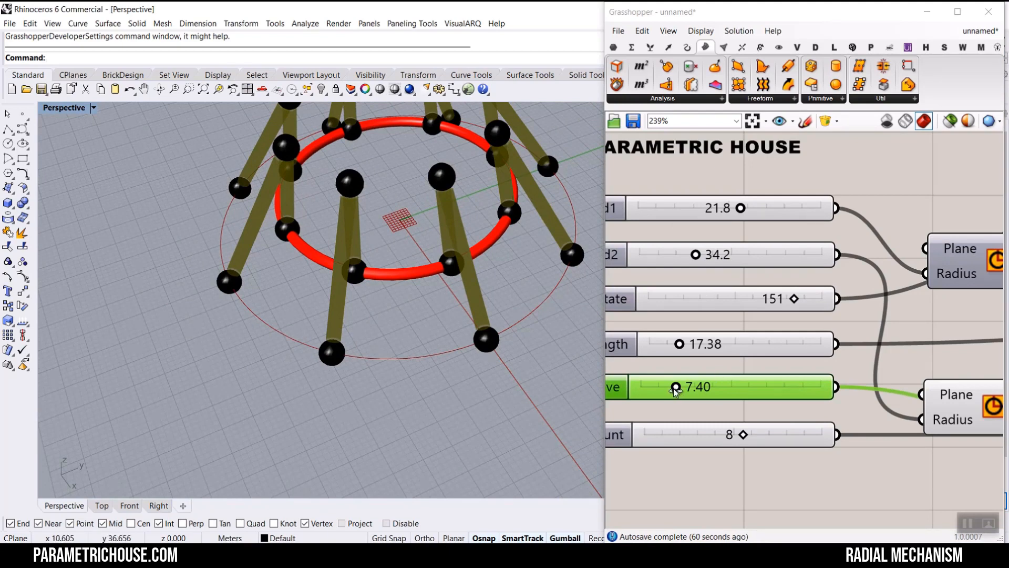
drag(676, 387, 737, 392)
right_drag(400, 263, 358, 249)
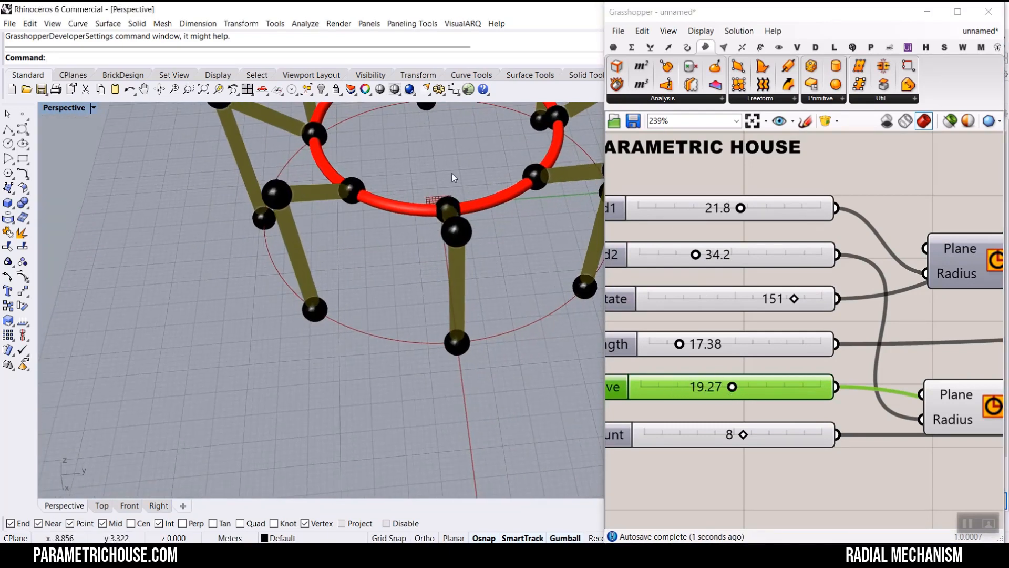
click(979, 33)
click(979, 33)
click(937, 156)
scroll(422, 258, down, 5)
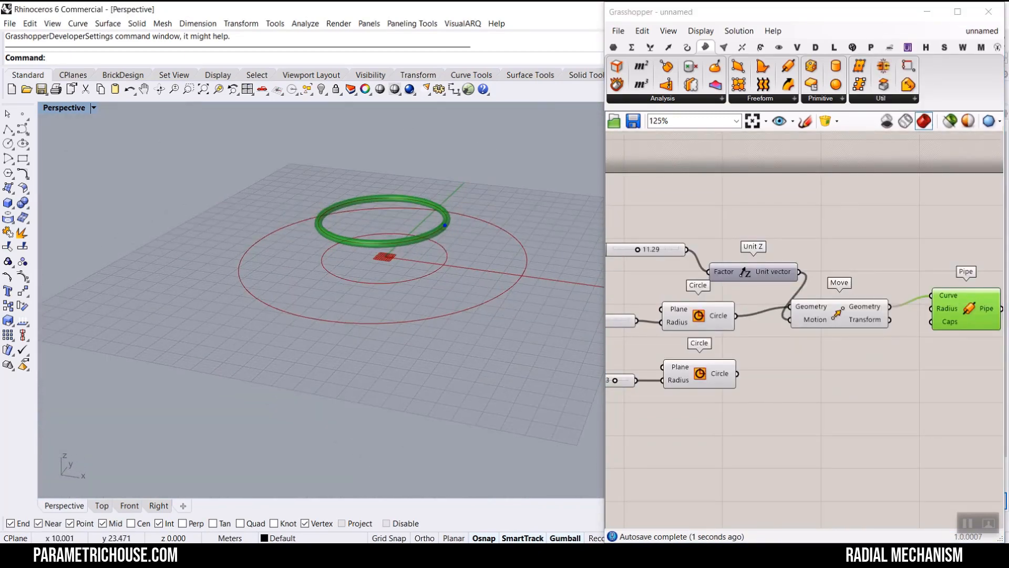
mouse_move(441, 225)
mouse_down()
mouse_move(489, 198)
mouse_move(531, 275)
mouse_move(502, 223)
mouse_move(344, 184)
mouse_move(371, 278)
mouse_move(336, 300)
mouse_up()
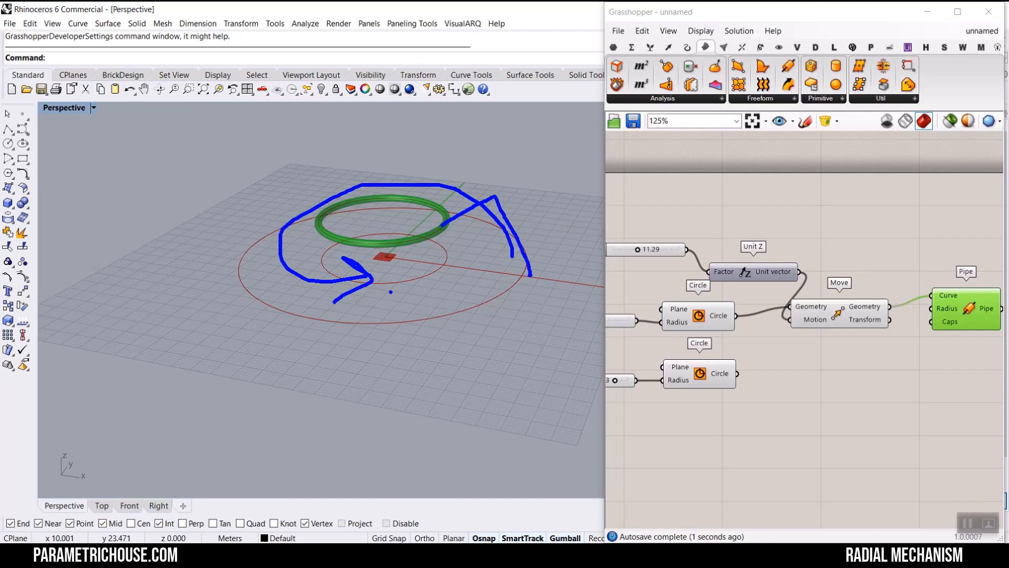
key(Escape)
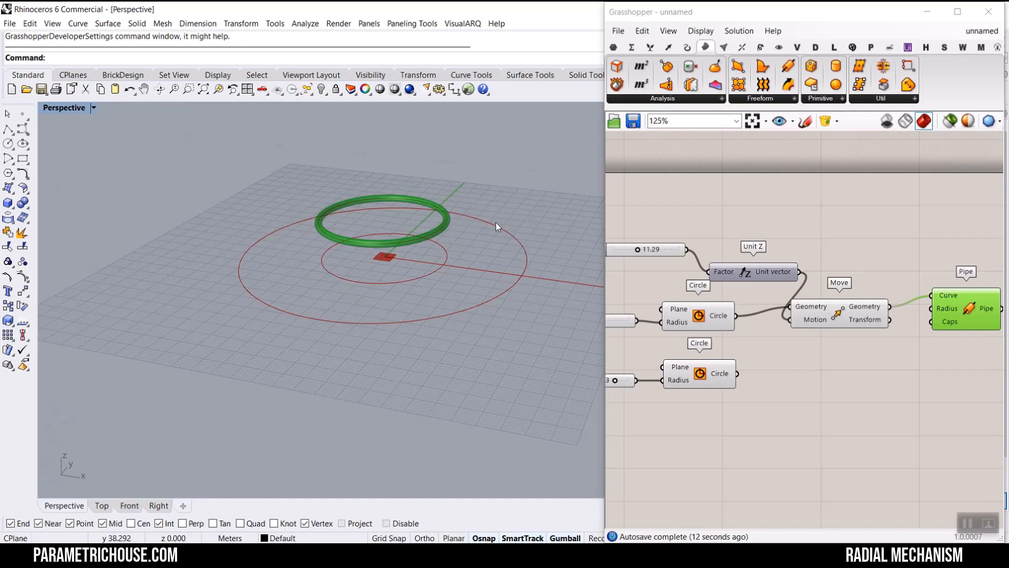
- Select and delete the existing points and curves in the Rhino scene
scroll(497, 223, up, 3)
mouse_move(399, 230)
mouse_down()
mouse_move(481, 179)
mouse_move(559, 330)
mouse_up()
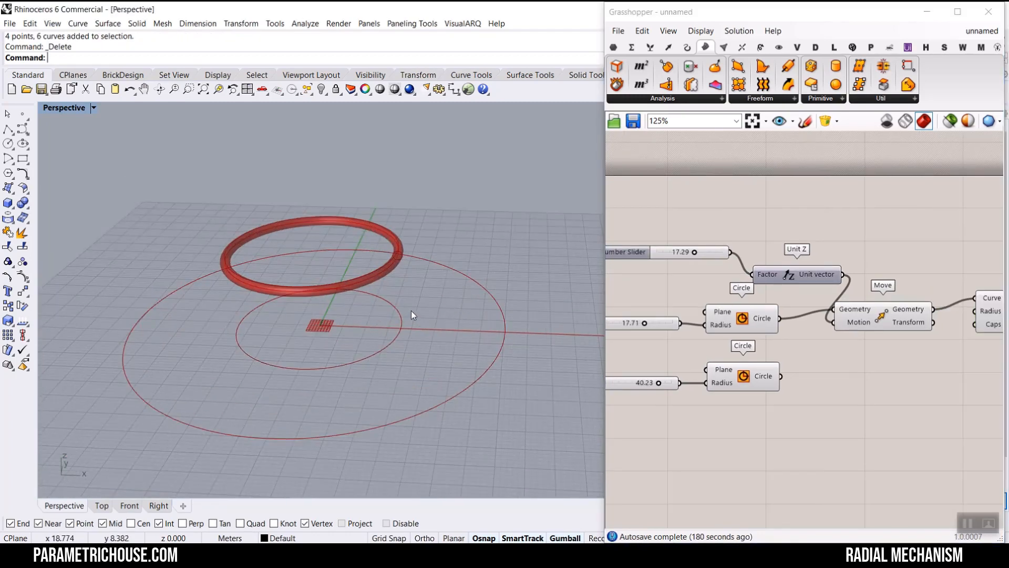
shift+right_drag(411, 311, 441, 325)
right_drag(496, 337, 478, 346)
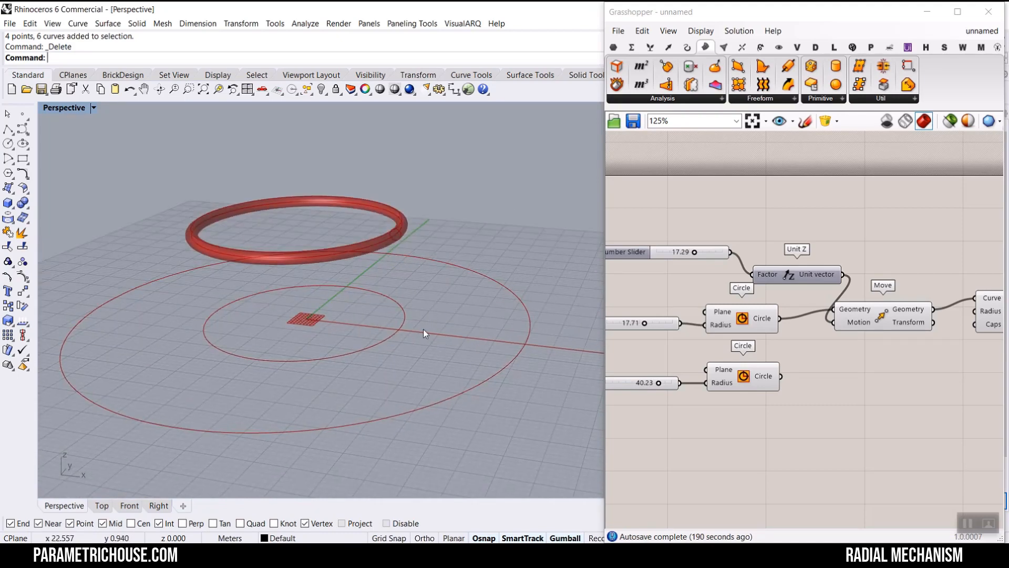
- Highlight the two circles by selecting their components and their curves in the viewport
click(8, 129)
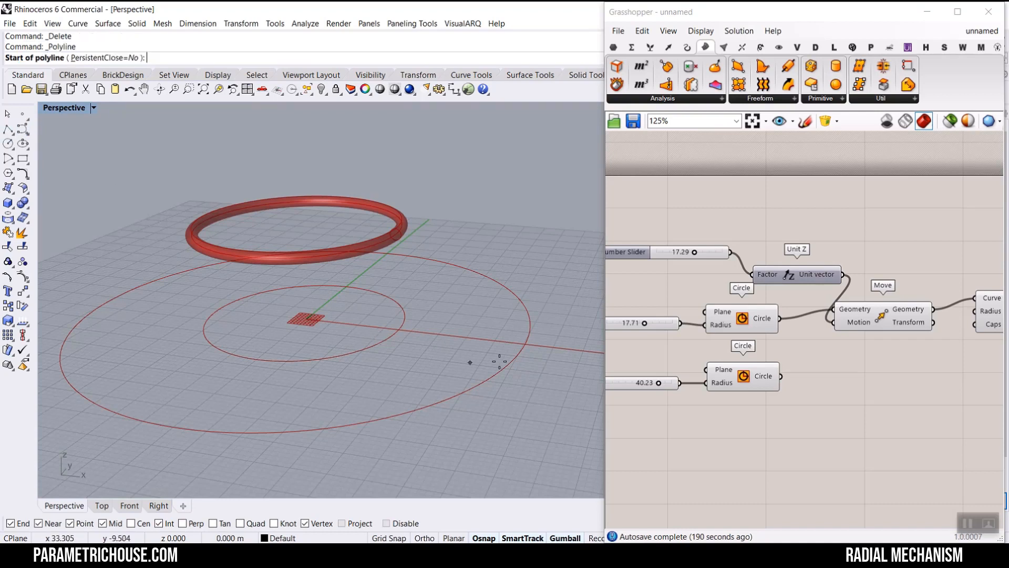
key(Escape)
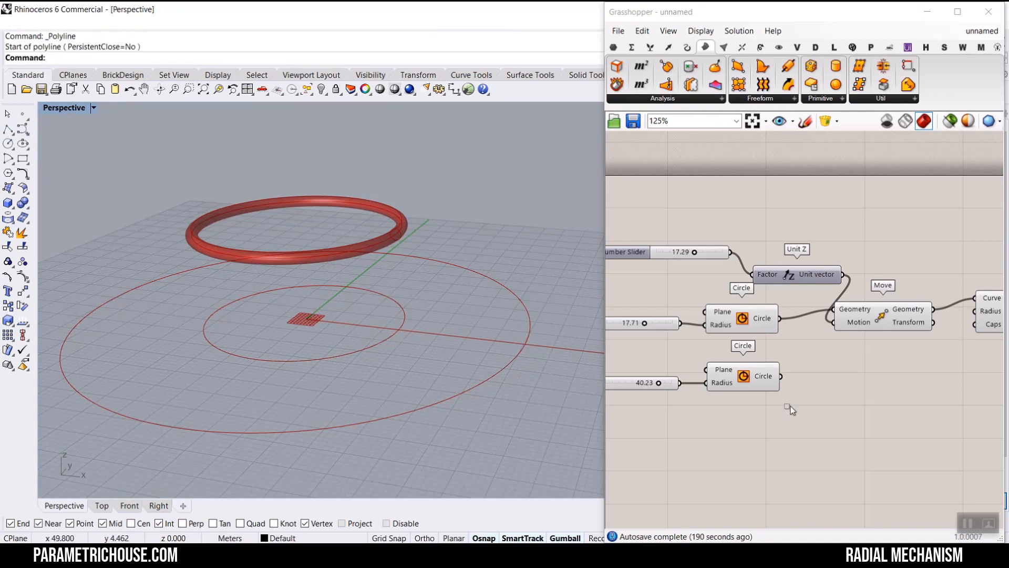
drag(792, 408, 722, 315)
middle_click(826, 367)
click(846, 415)
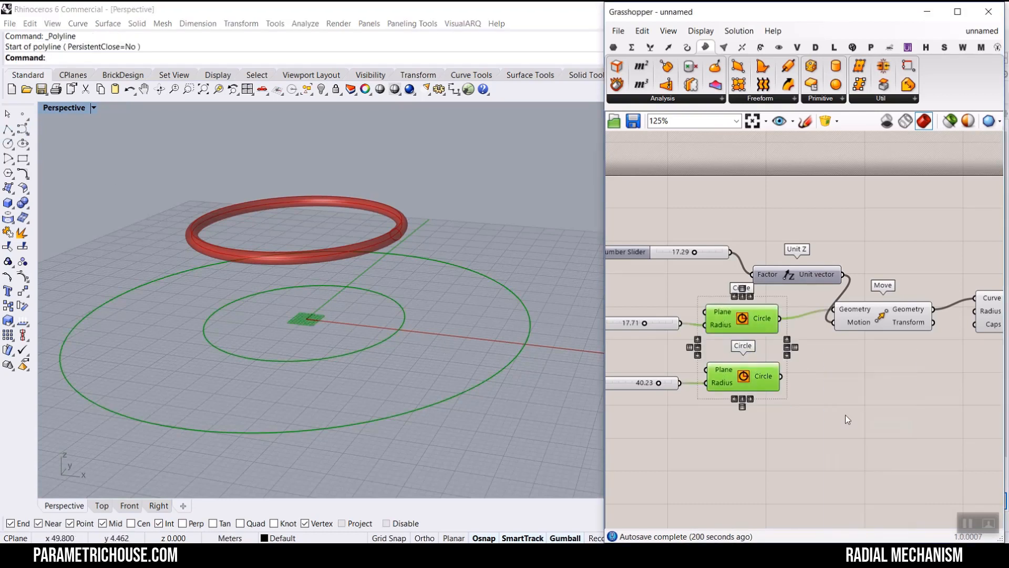
click(493, 370)
click(494, 368)
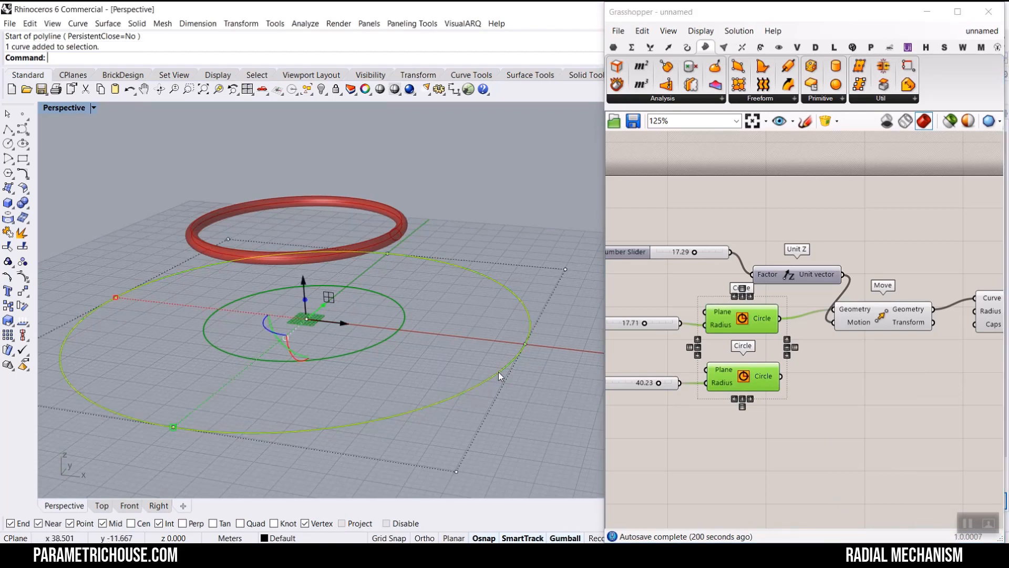
click(400, 329)
click(472, 308)
scroll(472, 309, up, 3)
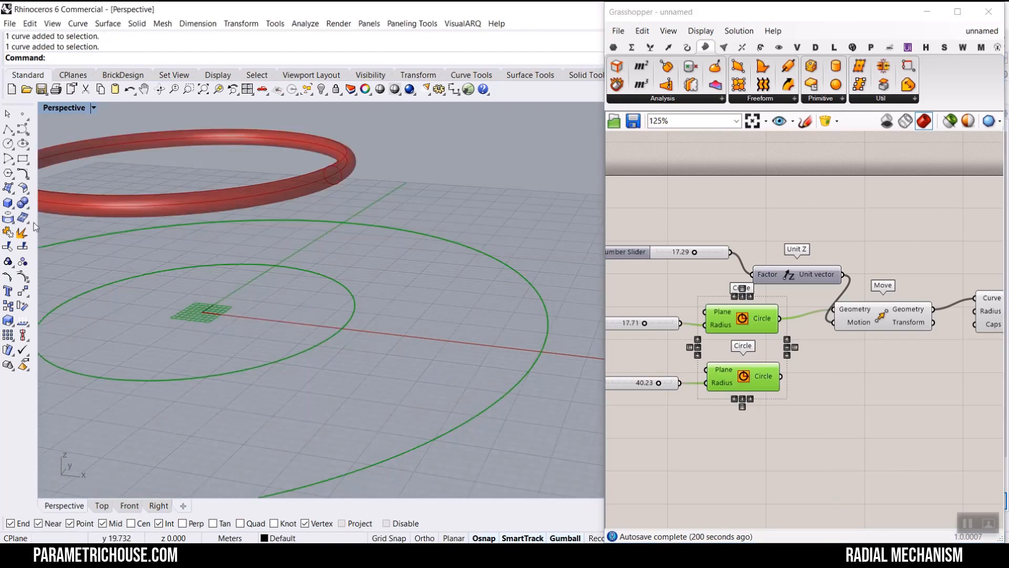
- Place points at the ends of both circles where they meet the x-axis
click(23, 114)
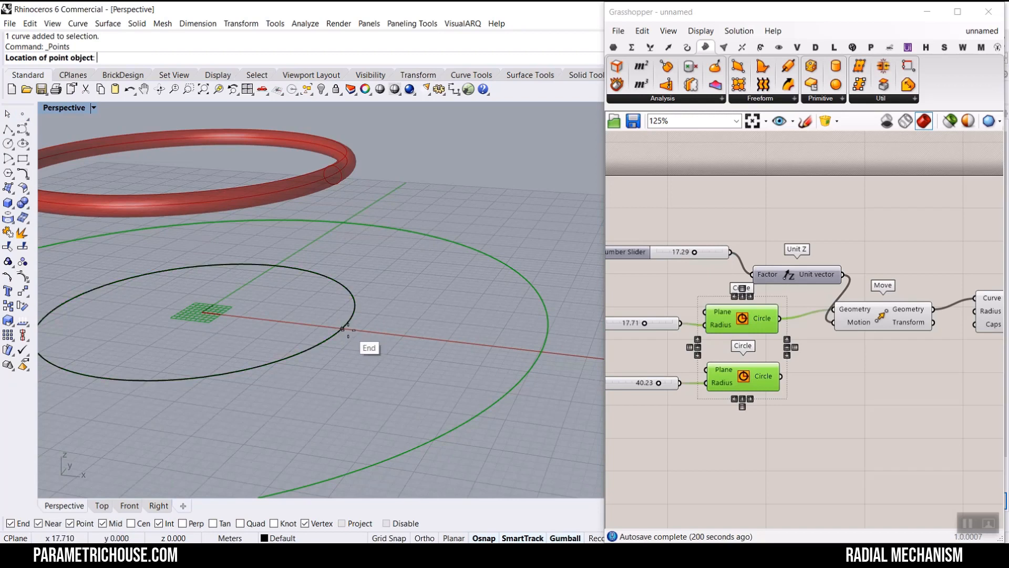
click(342, 329)
click(541, 351)
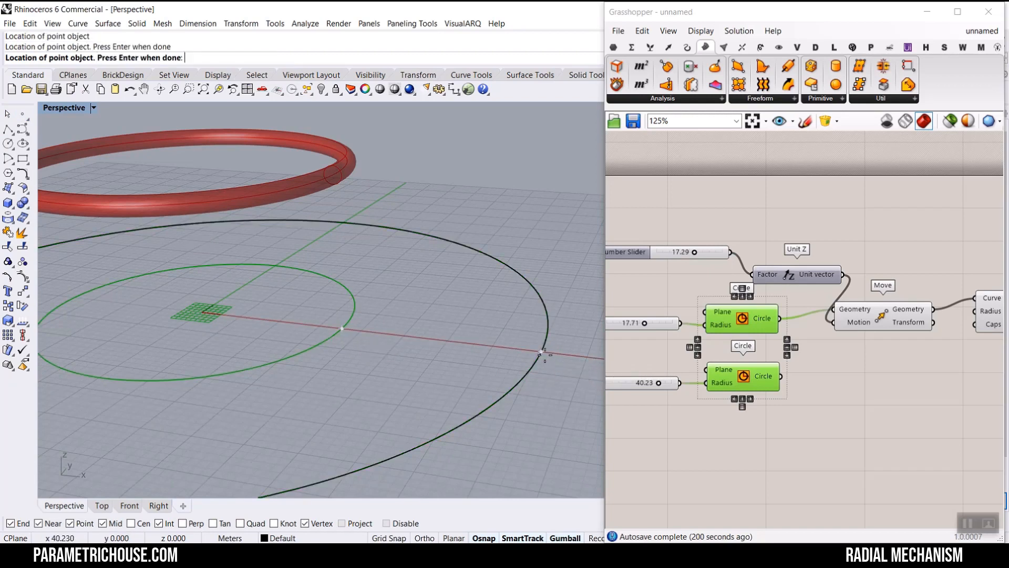
key(Return)
- Draw a two-segment polyline from the inner circle's point up to a peak and down to the outer circle's point
click(8, 129)
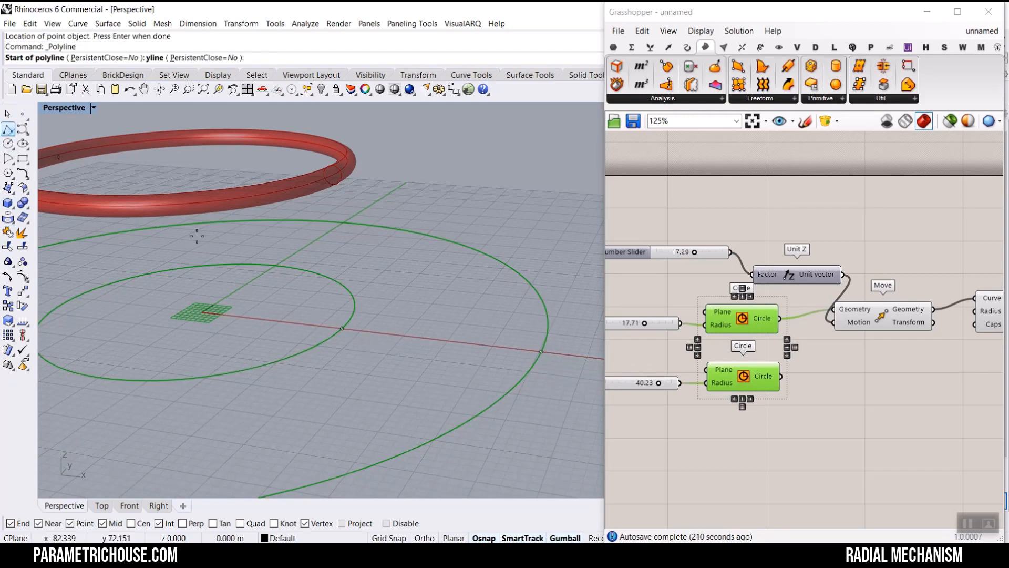
click(343, 329)
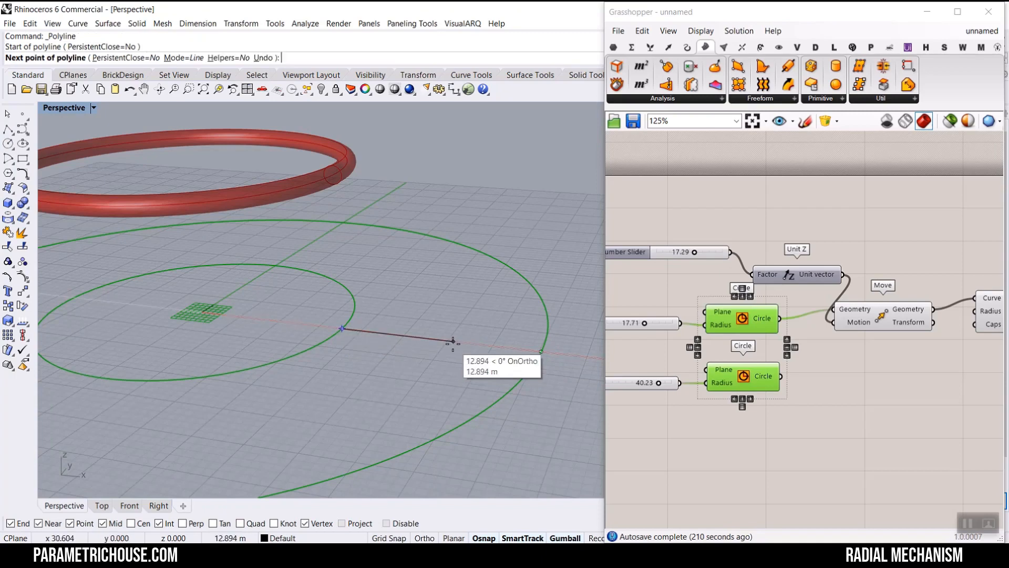
ctrl+click(452, 340)
click(452, 258)
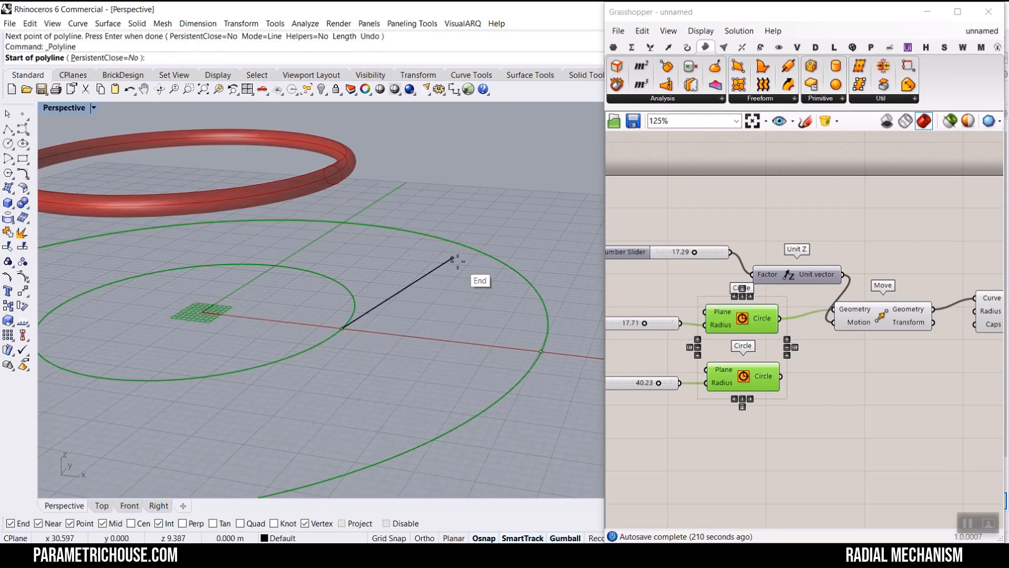
click(542, 351)
right_click(540, 352)
right_drag(468, 353, 497, 393)
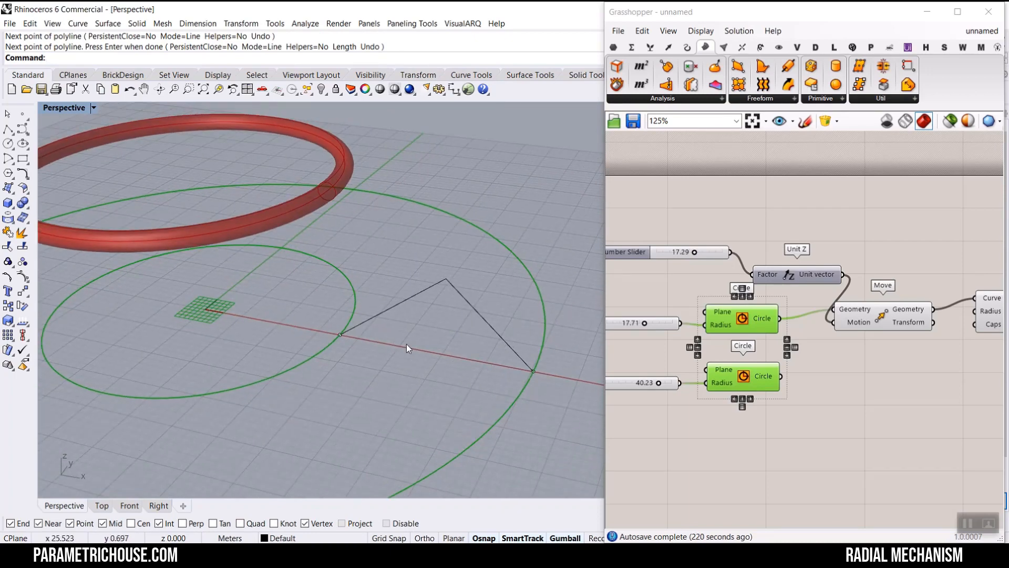
right_drag(406, 344, 511, 341)
- Place a point at the polyline's peak vertex
click(22, 113)
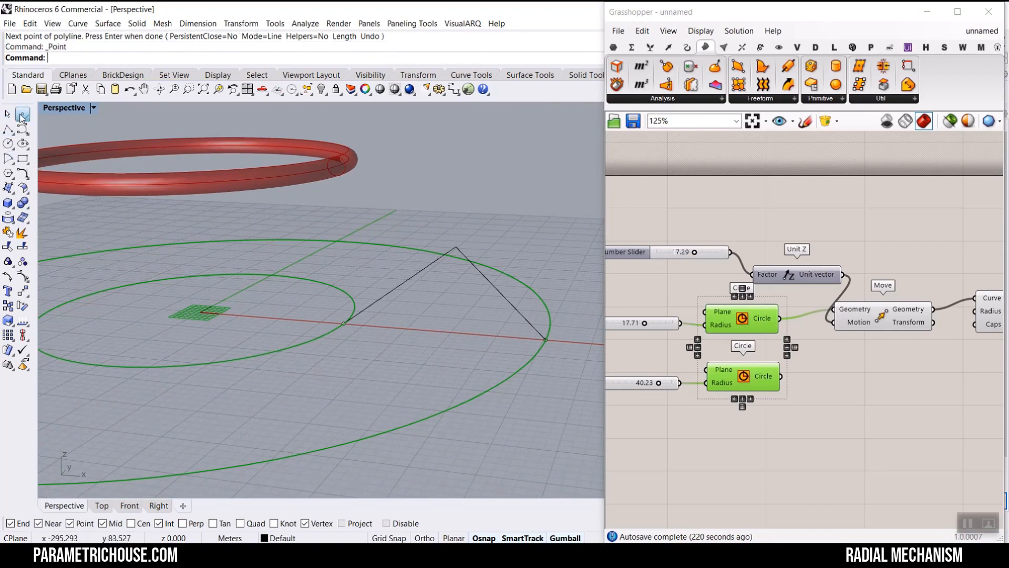
click(457, 252)
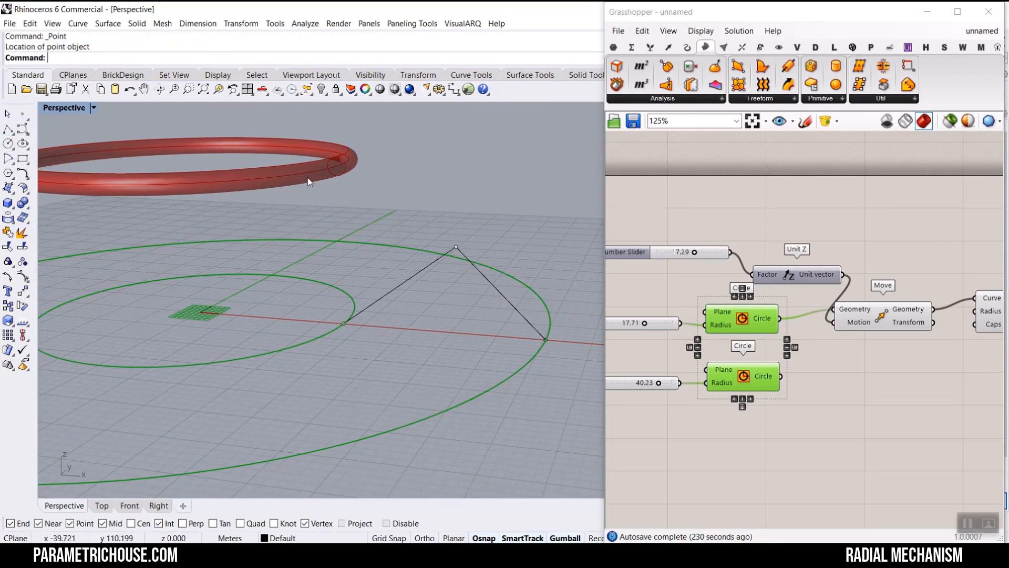
click(299, 348)
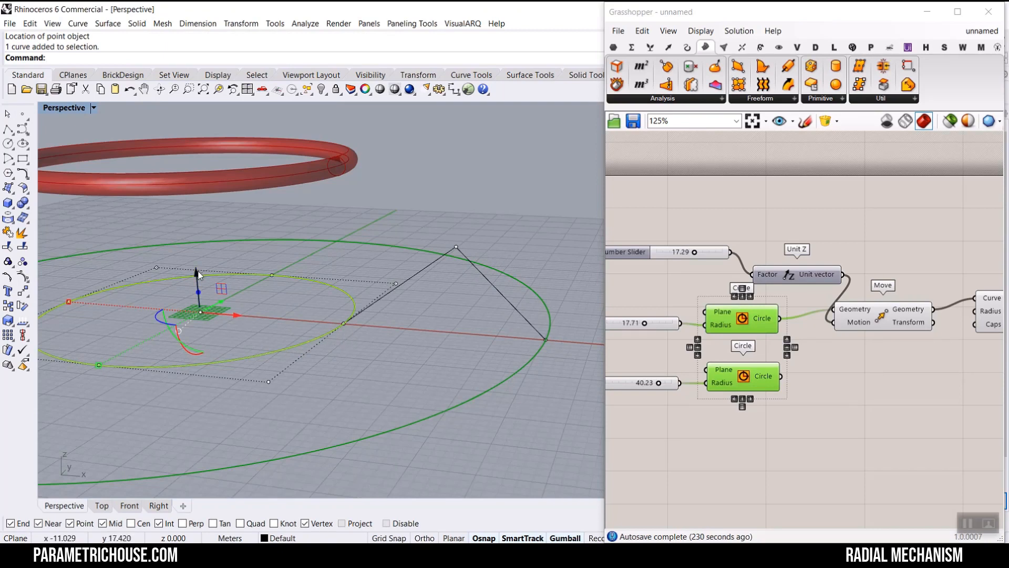
drag(198, 274, 195, 118)
click(415, 185)
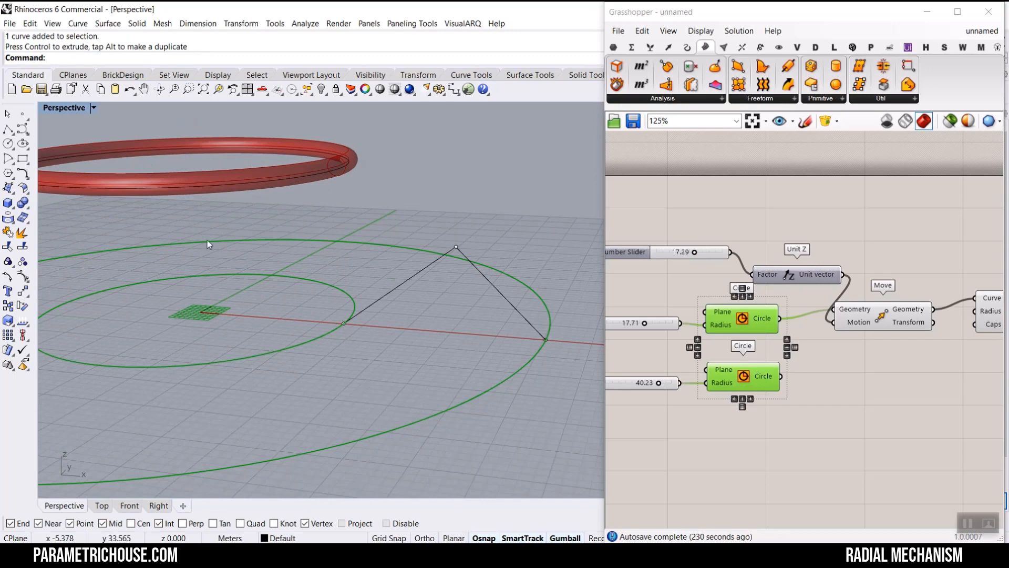
- Place points at the polyline's inner end and on the lifted ring directly above it
click(23, 113)
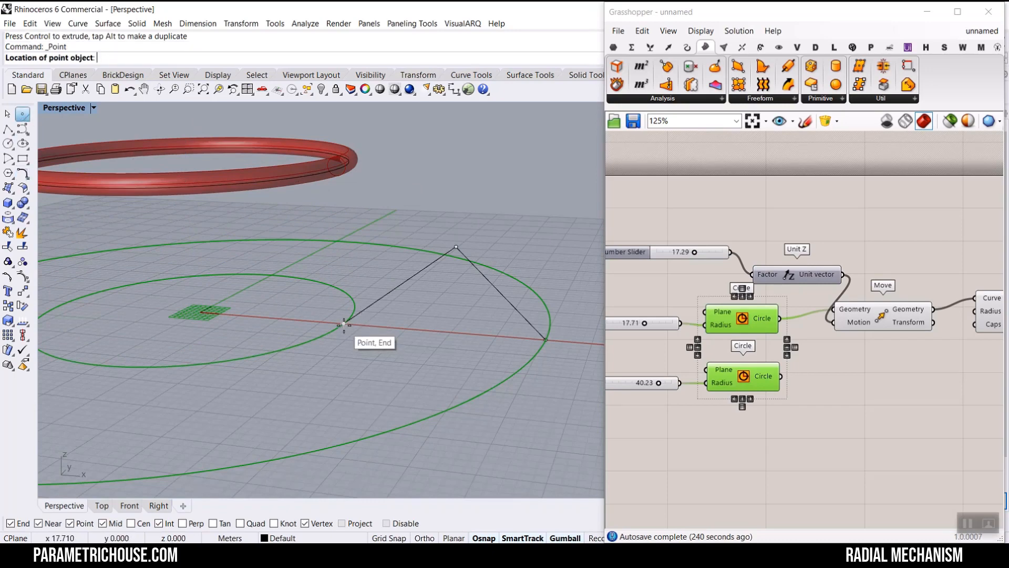
ctrl+click(344, 324)
click(346, 166)
right_drag(357, 177, 396, 201)
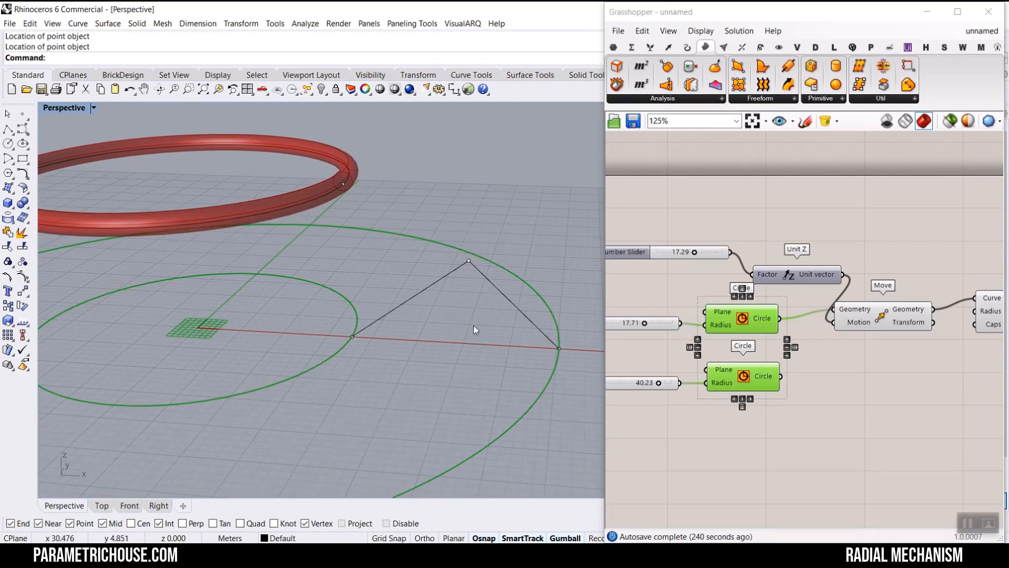
right_drag(468, 277, 440, 267)
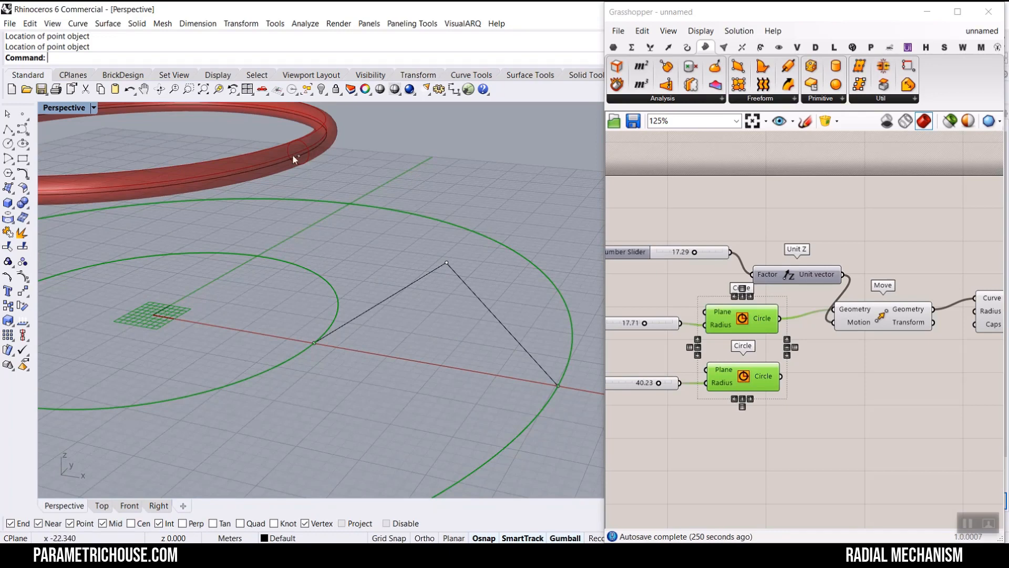
scroll(288, 150, up, 3)
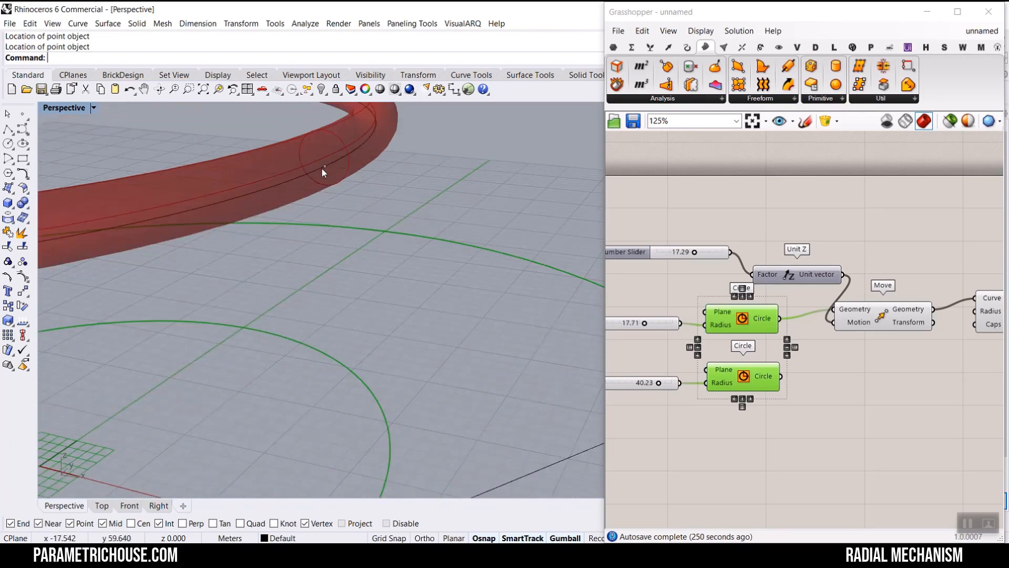
scroll(324, 165, down, 4)
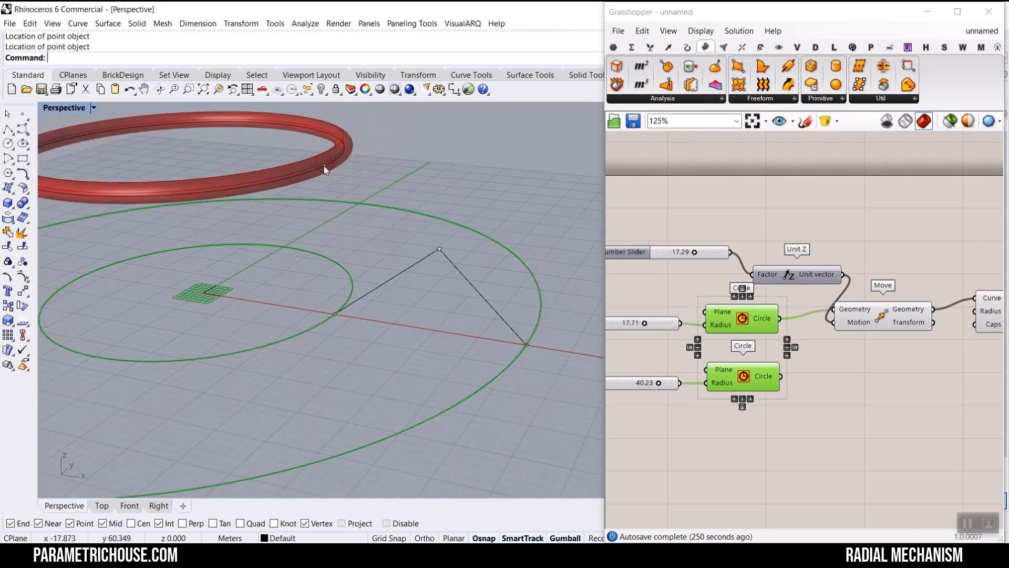
drag(331, 166, 446, 161)
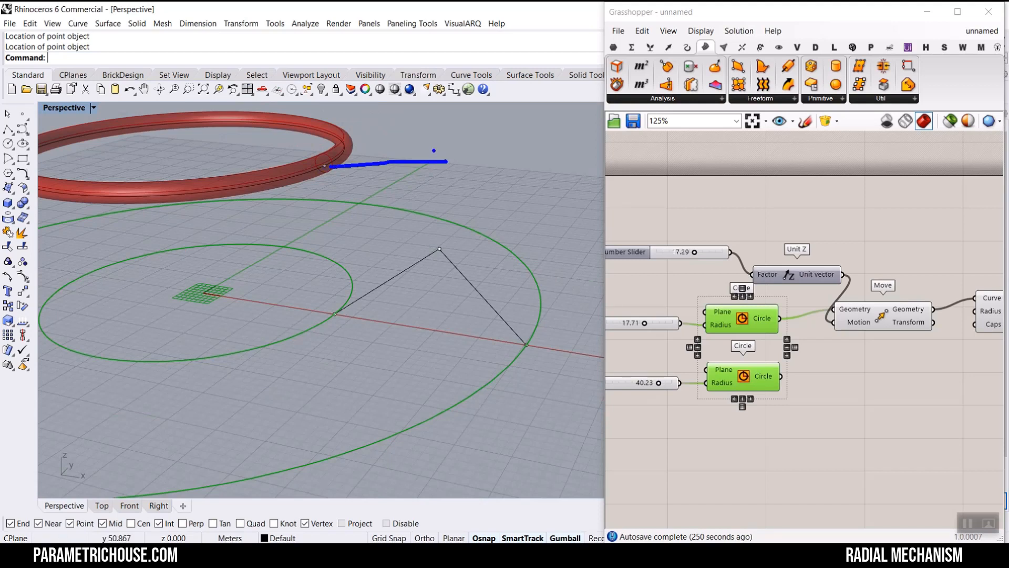
mouse_move(419, 117)
mouse_down()
mouse_move(423, 258)
mouse_move(322, 315)
mouse_up()
drag(366, 289, 378, 334)
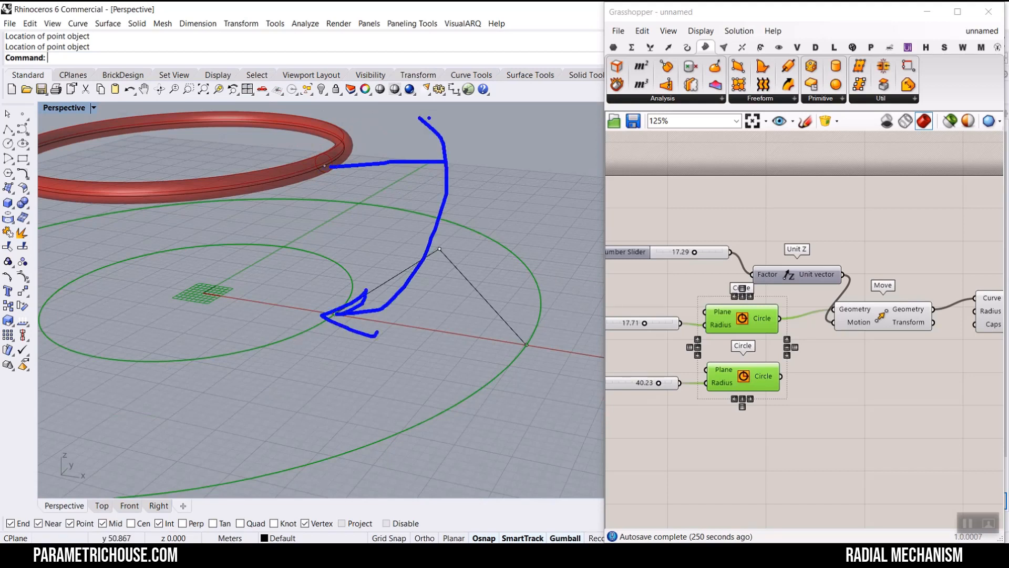
drag(429, 117, 400, 111)
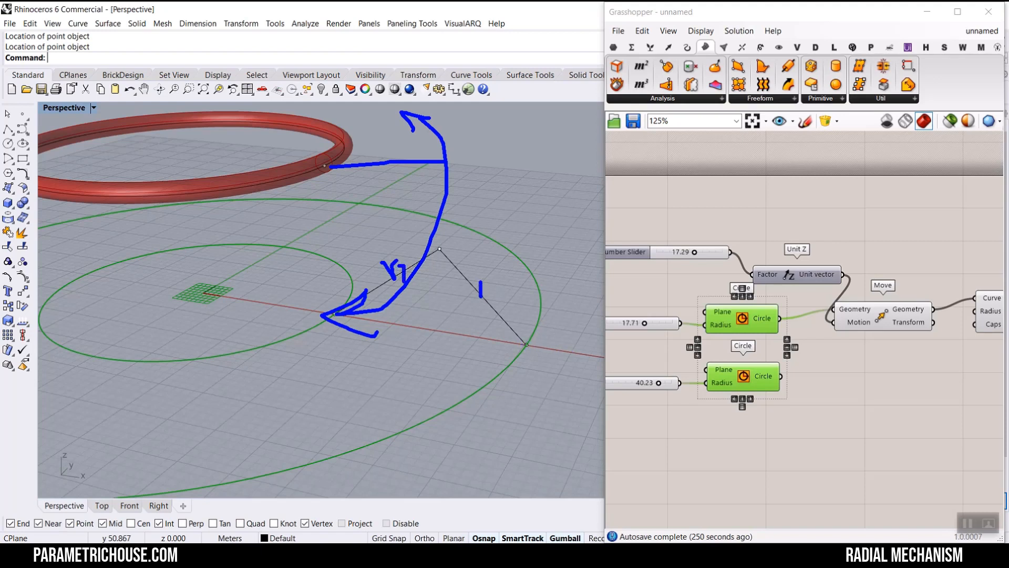
mouse_move(520, 199)
mouse_down()
mouse_move(454, 221)
mouse_move(457, 383)
mouse_move(484, 404)
mouse_up()
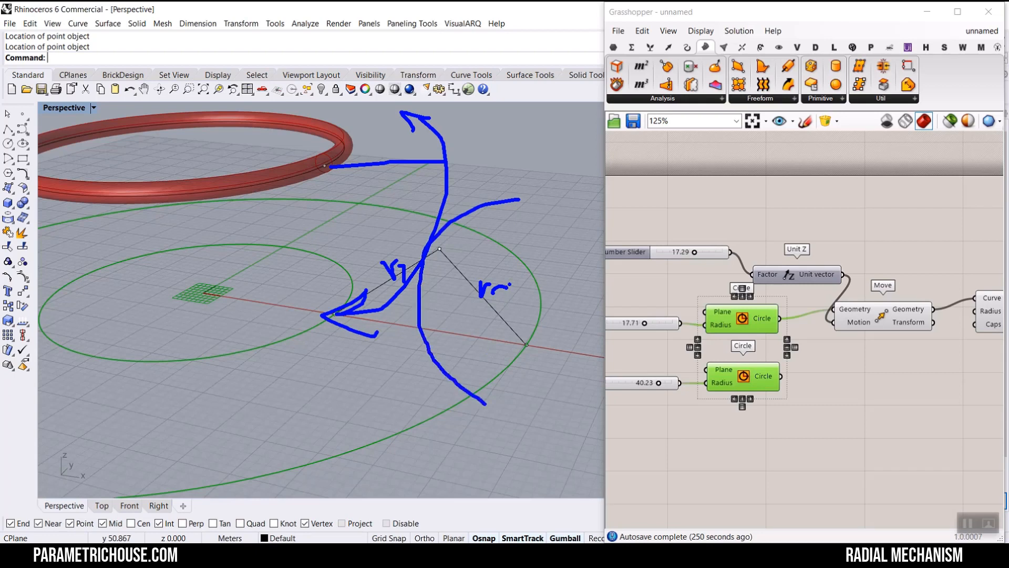
key(Escape)
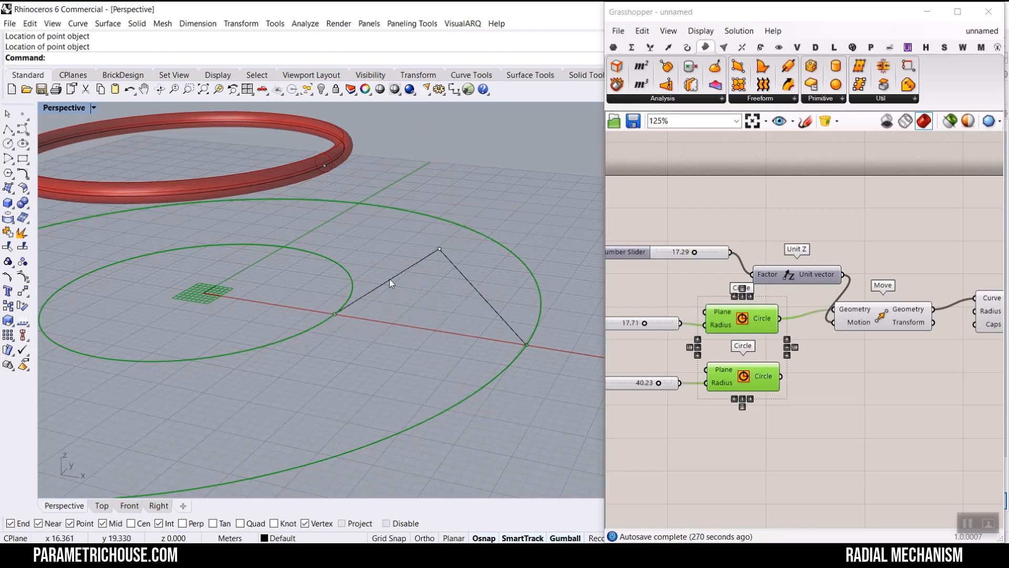
- Measure the length of the polyline's inner segment
mouse_move(389, 279)
right_down()
mouse_move(408, 299)
mouse_move(400, 302)
right_up()
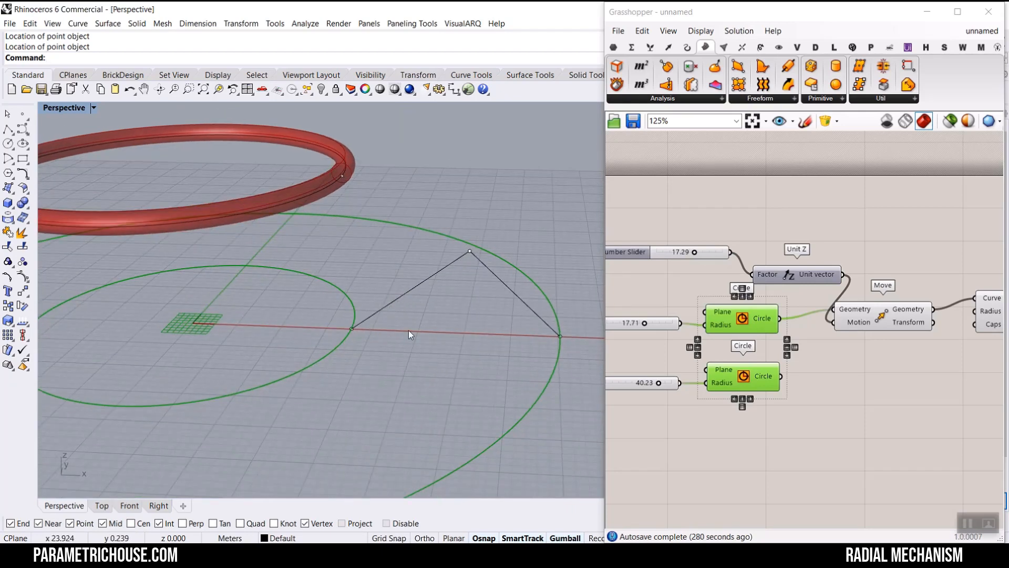
text(Length)
key(Return)
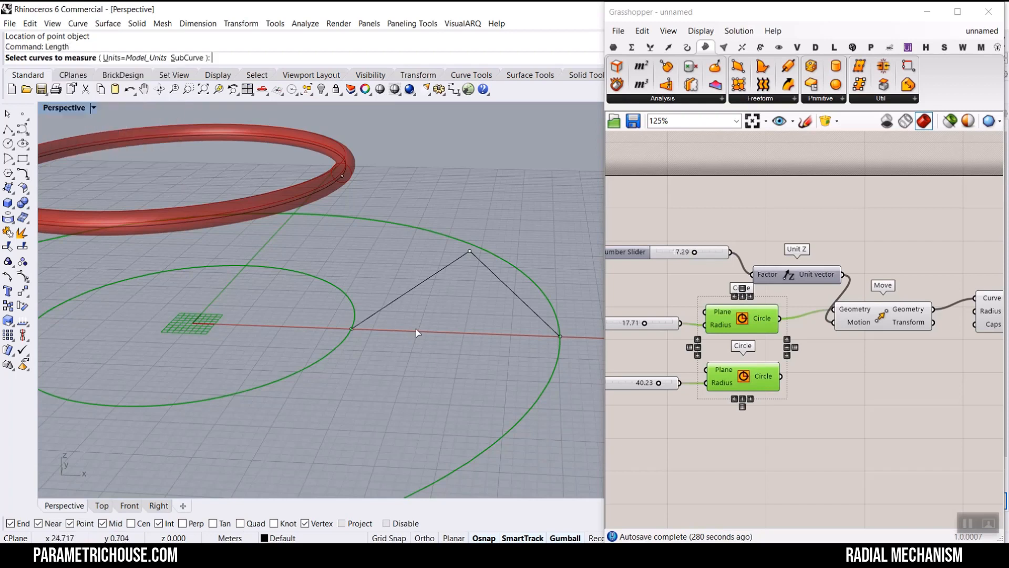
click(378, 313)
key(Return)
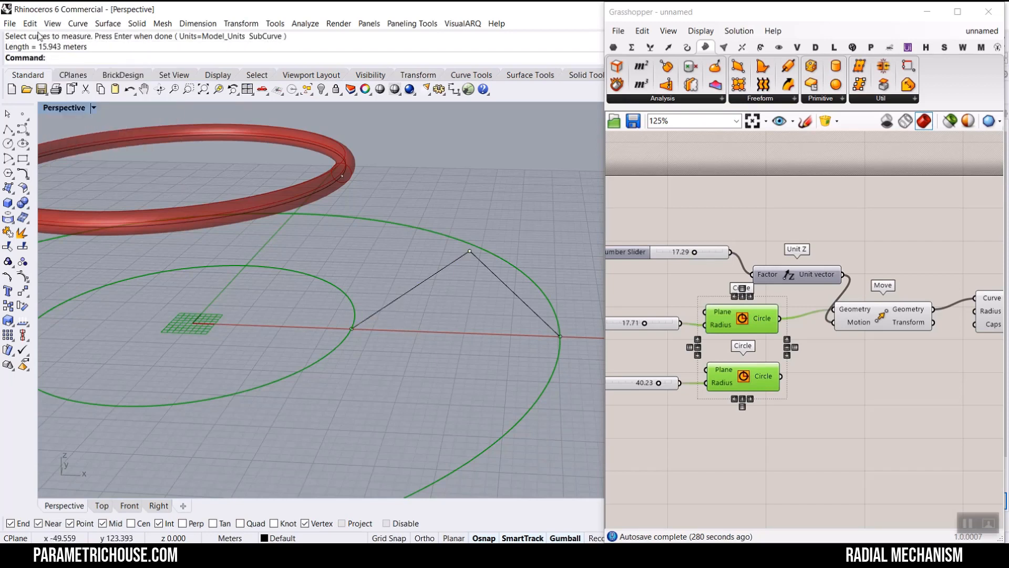
- Draw a vertical circle centered on the ring point with a radius of 15.943
click(7, 143)
click(126, 57)
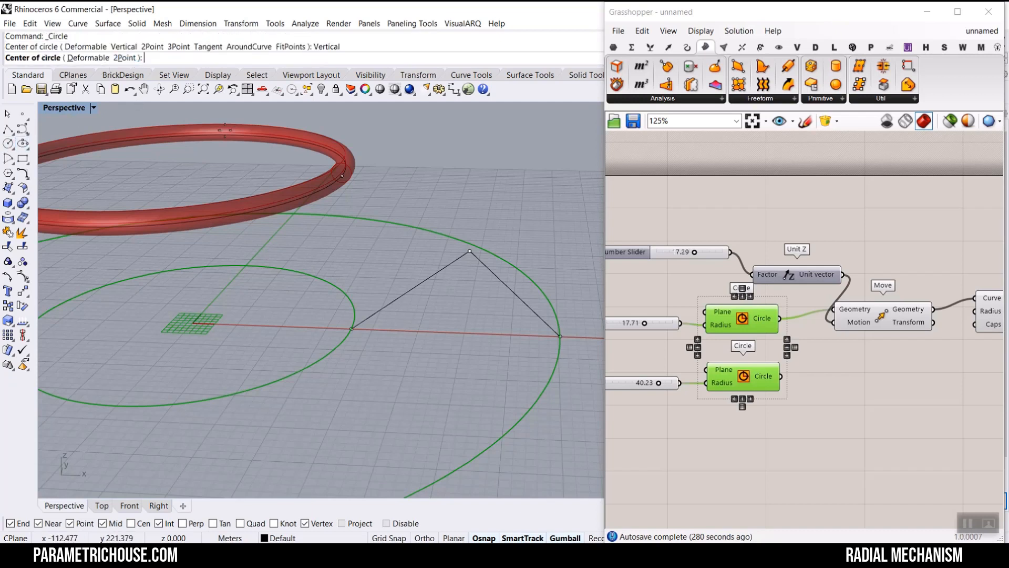
click(341, 176)
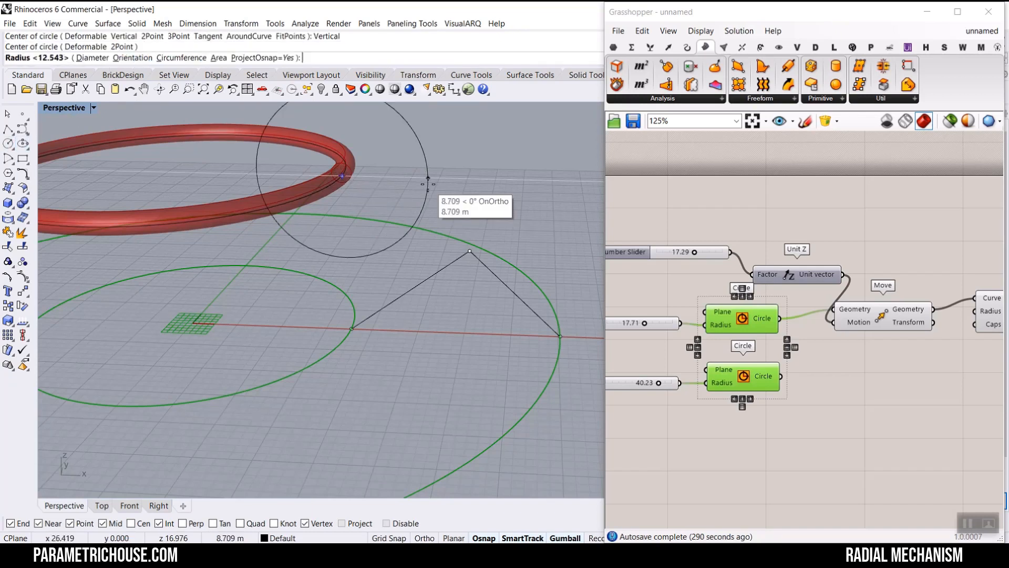
scroll(144, 46, up, 3)
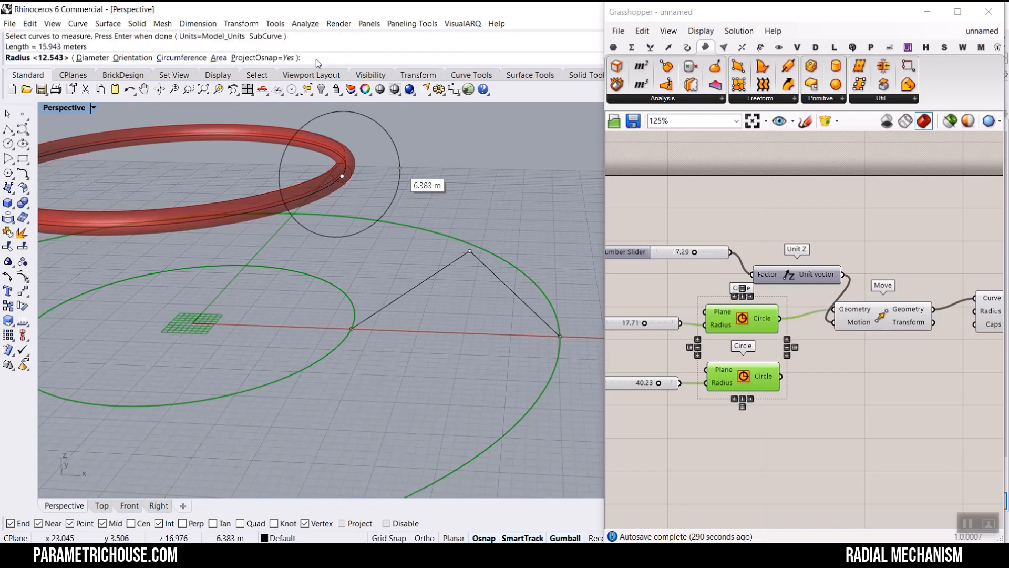
text(15)
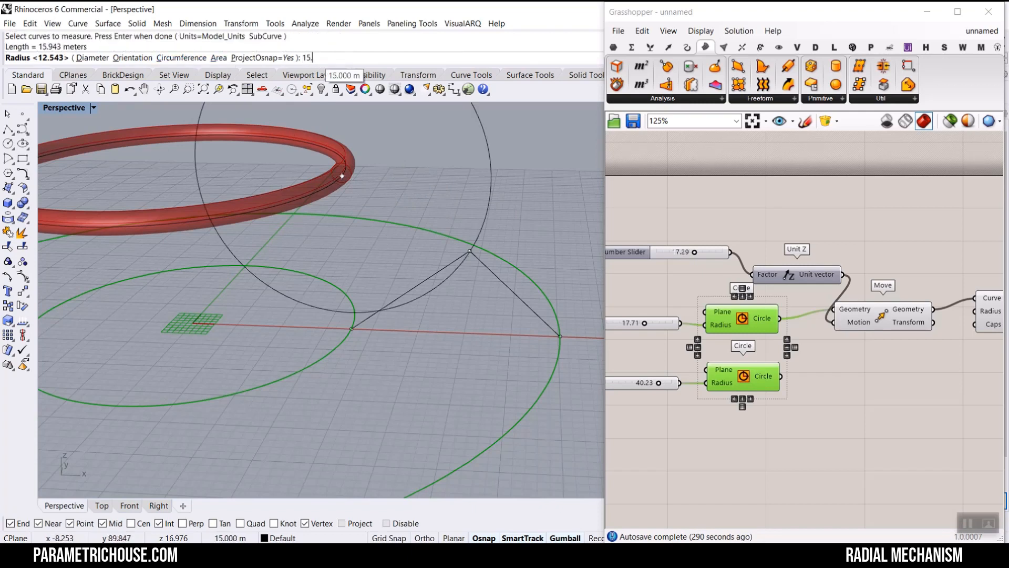
text(.943)
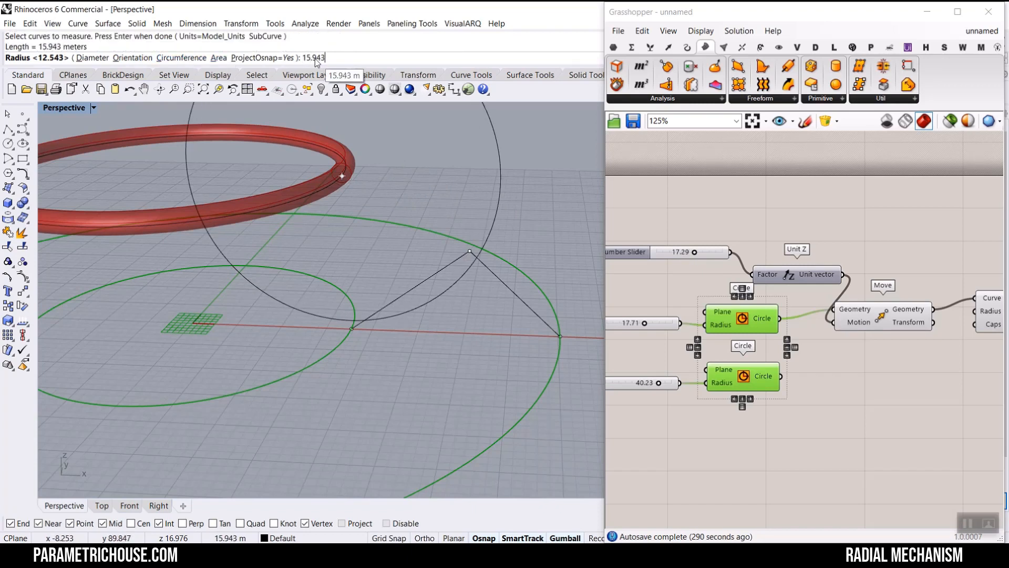
key(Return)
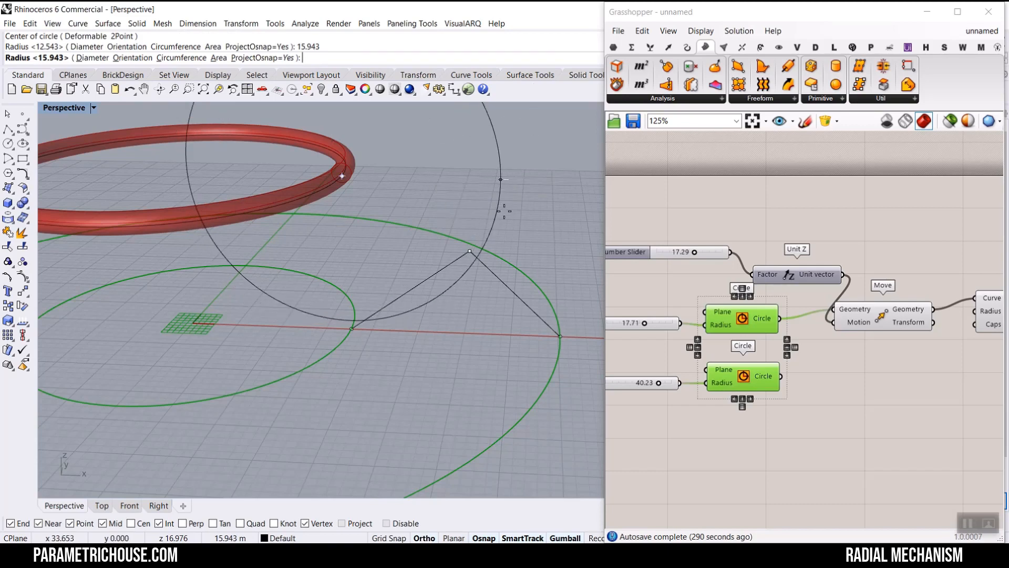
click(504, 211)
- Measure the length of the polyline's outer segment
right_drag(491, 261, 459, 283)
text(Len)
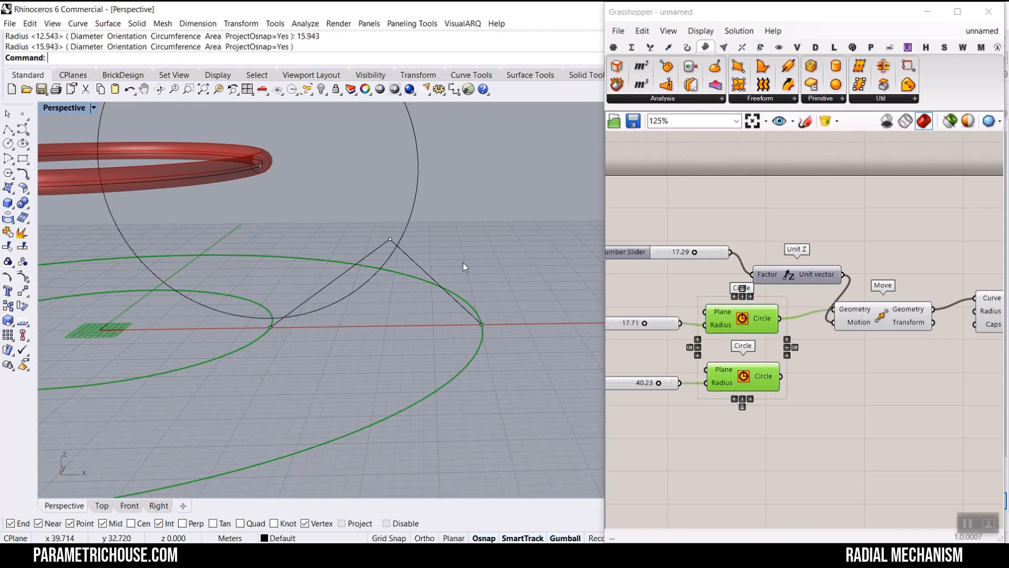
key(Return)
click(421, 265)
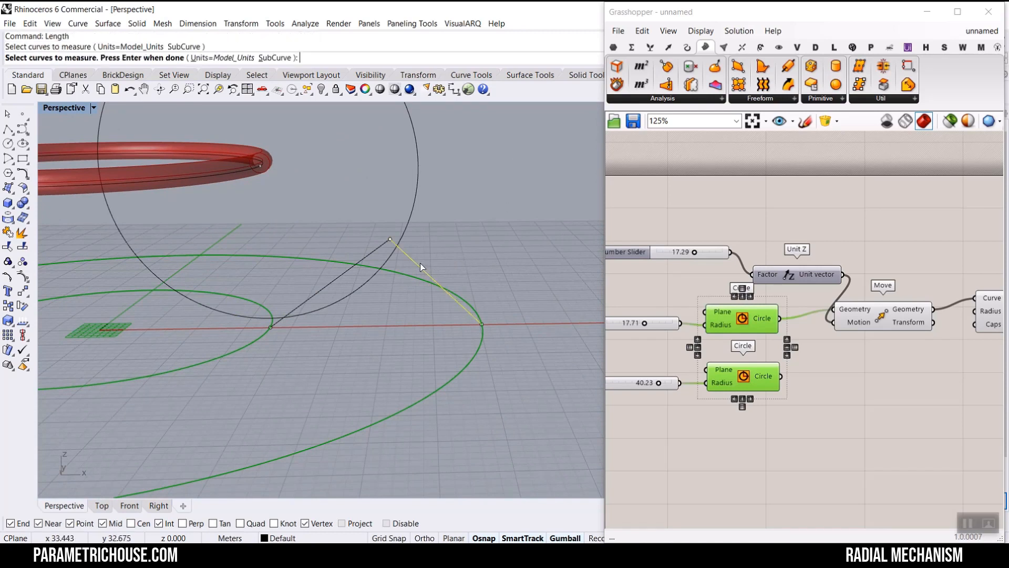
key(Return)
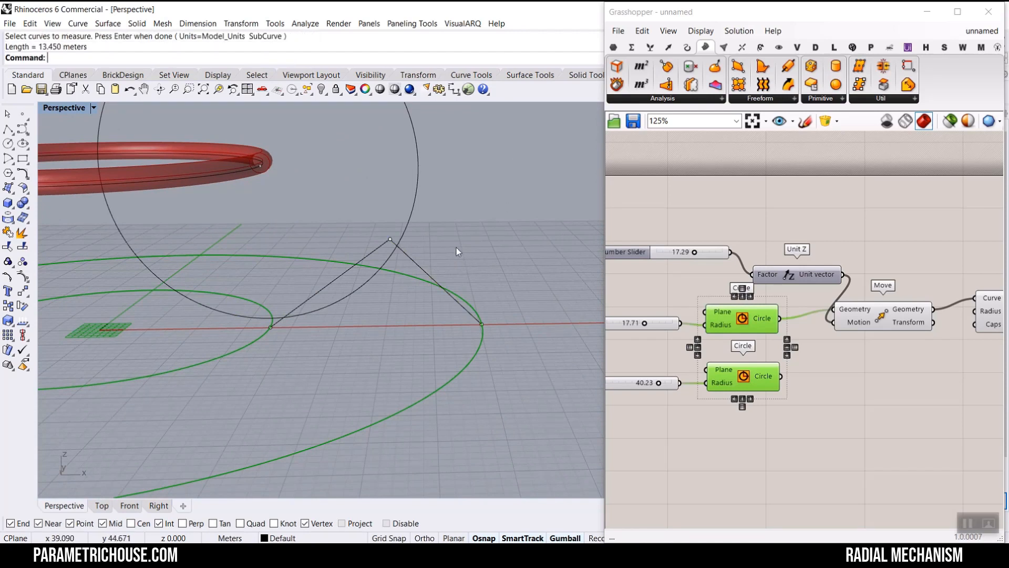
- Draw a vertical circle centered on the outer circle's end point with a radius of 13.45
click(8, 143)
click(128, 59)
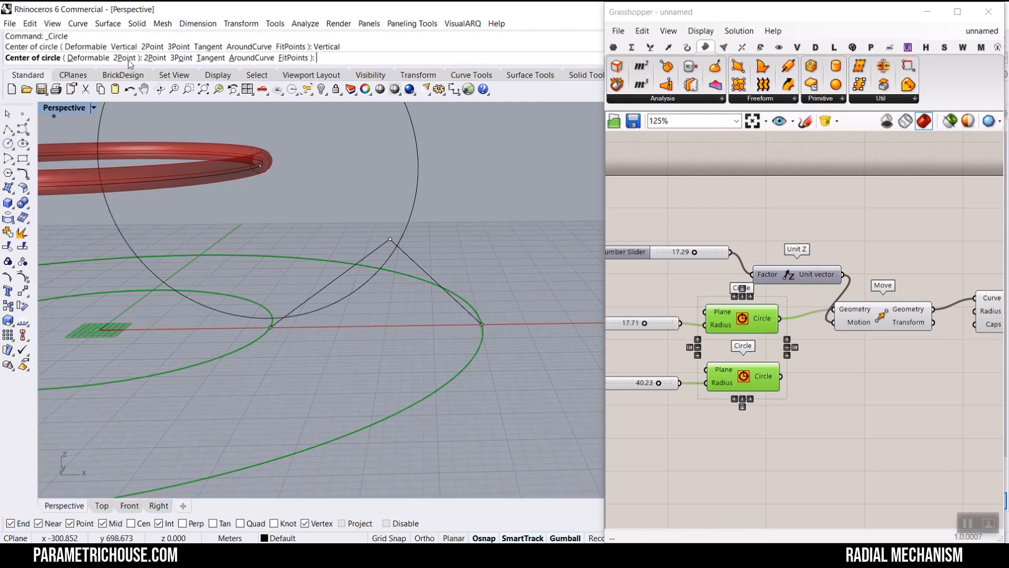
click(481, 325)
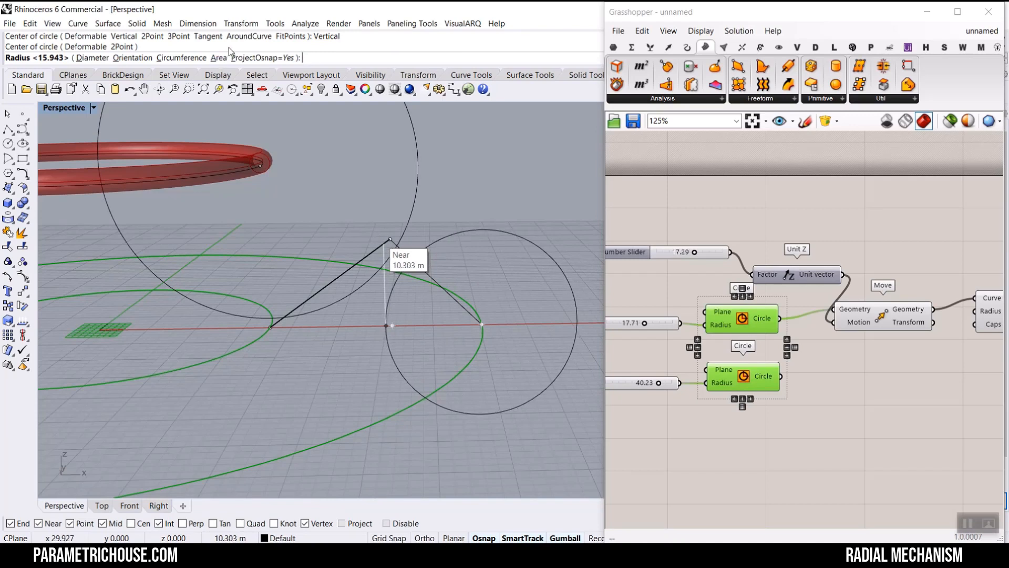
scroll(229, 51, up, 2)
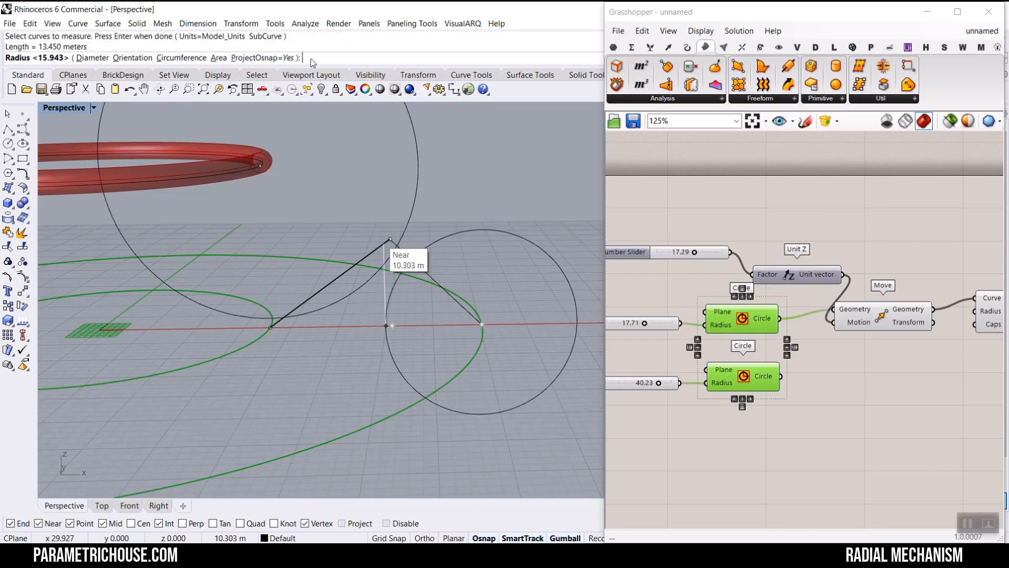
text(13)
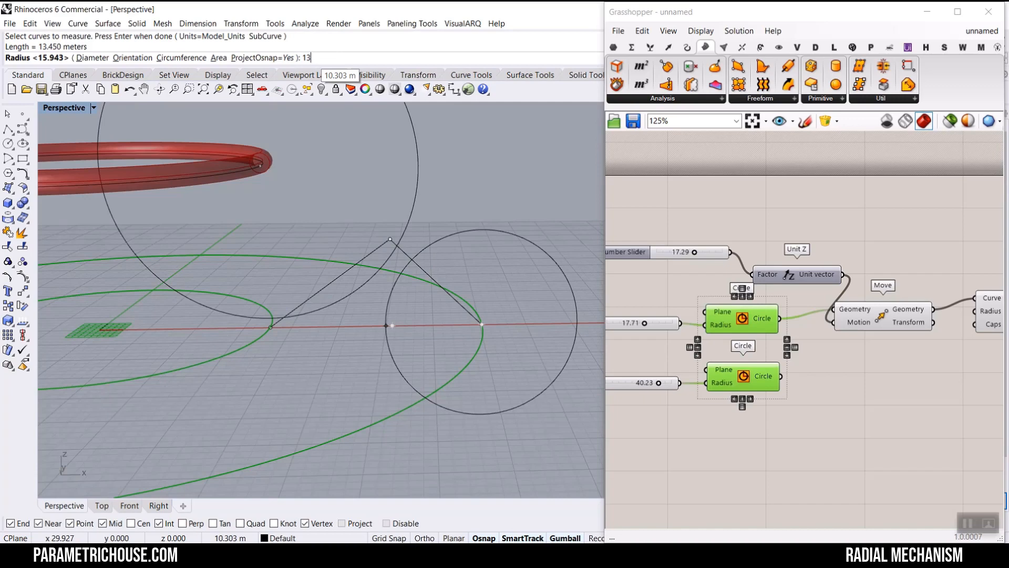
text(.45)
key(Return)
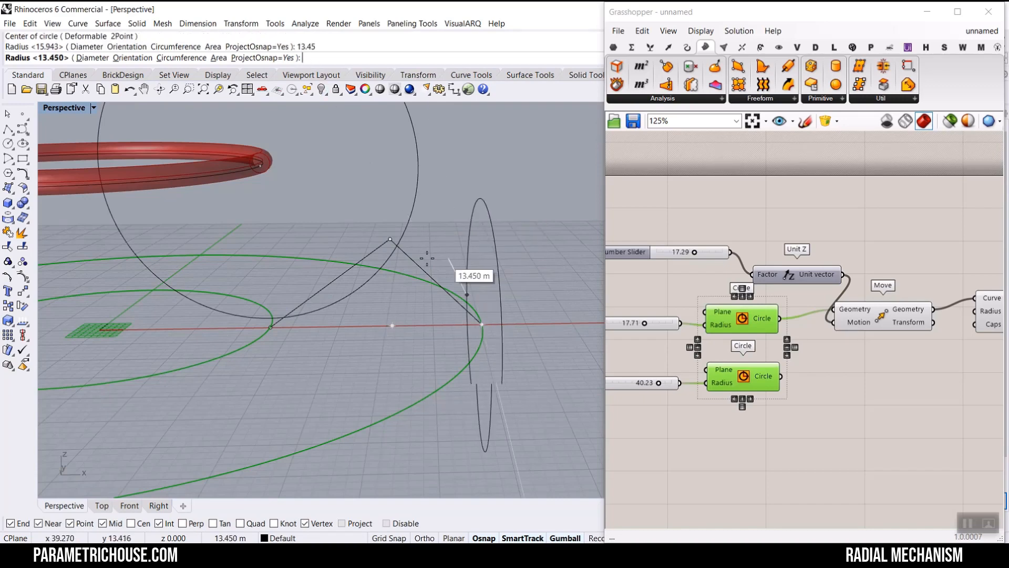
- Place a point where the two vertical circles intersect, then delete both vertical circles
click(368, 256)
mouse_move(419, 237)
right_down()
mouse_move(391, 231)
mouse_move(408, 234)
right_up()
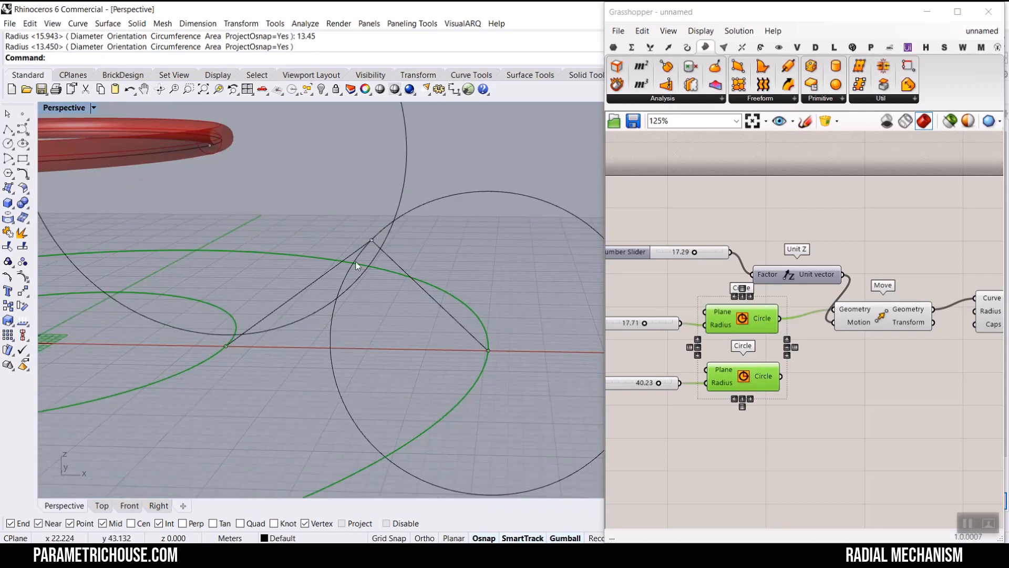
click(22, 114)
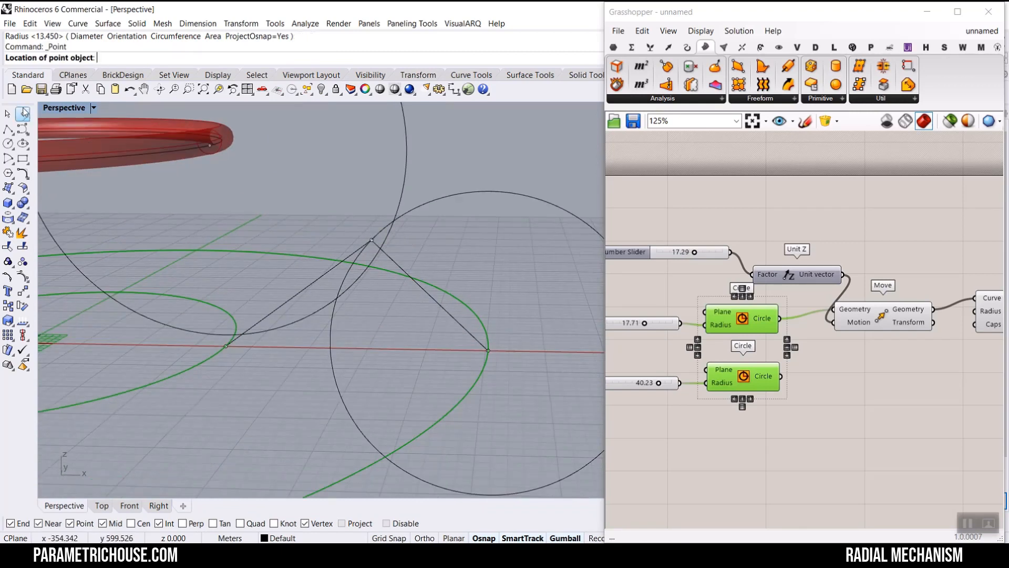
click(395, 220)
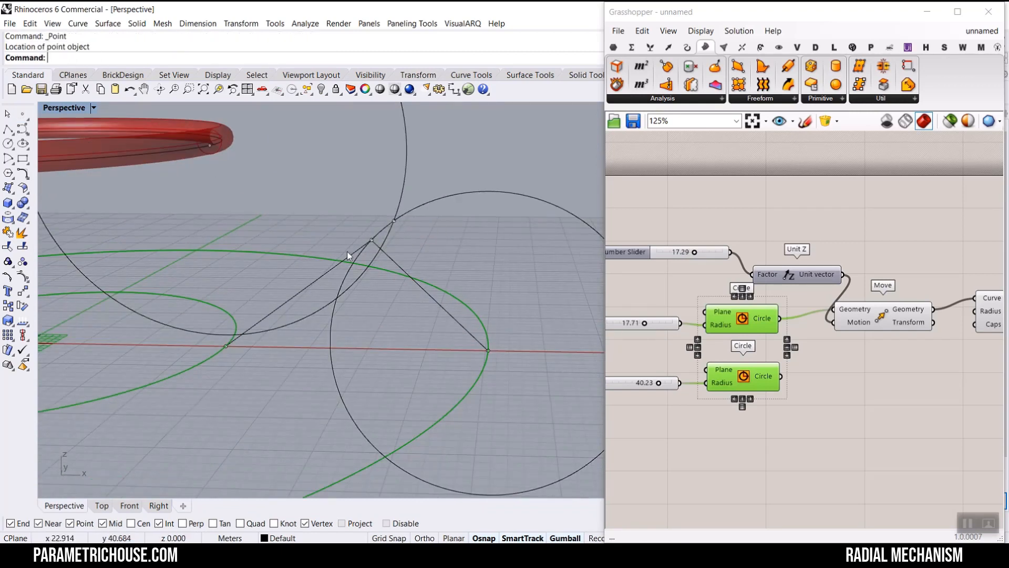
click(335, 295)
key(Delete)
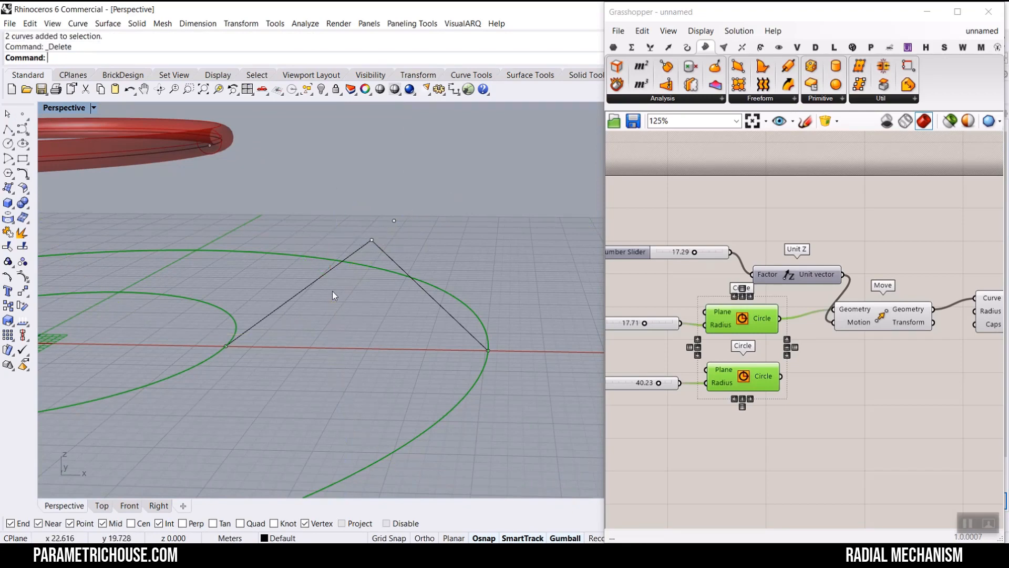
- Draw a polyline from the pipe ring through the new intersection point to the outer circle's end point
scroll(368, 315, down, 4)
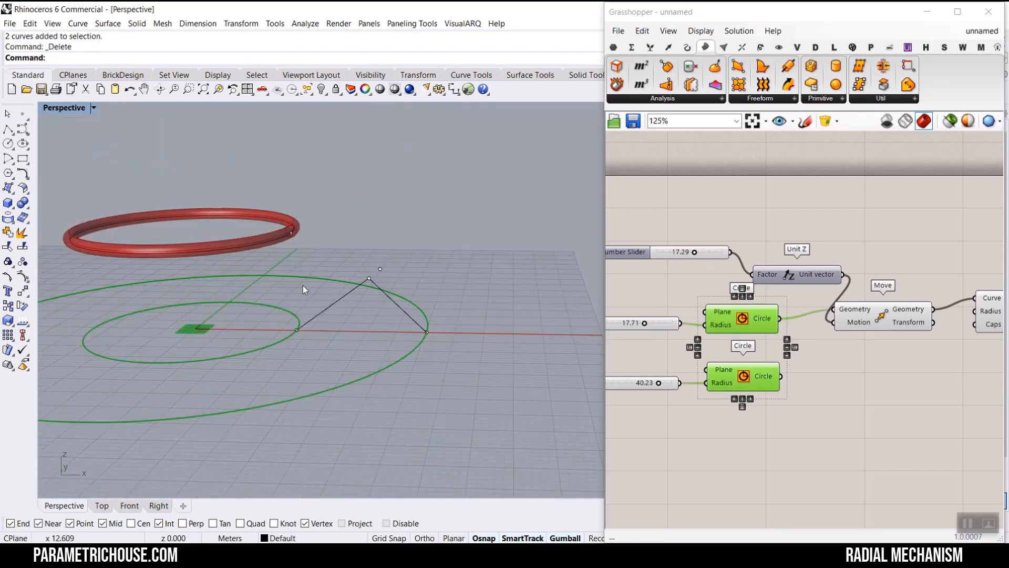
click(8, 128)
scroll(384, 285, up, 2)
click(267, 218)
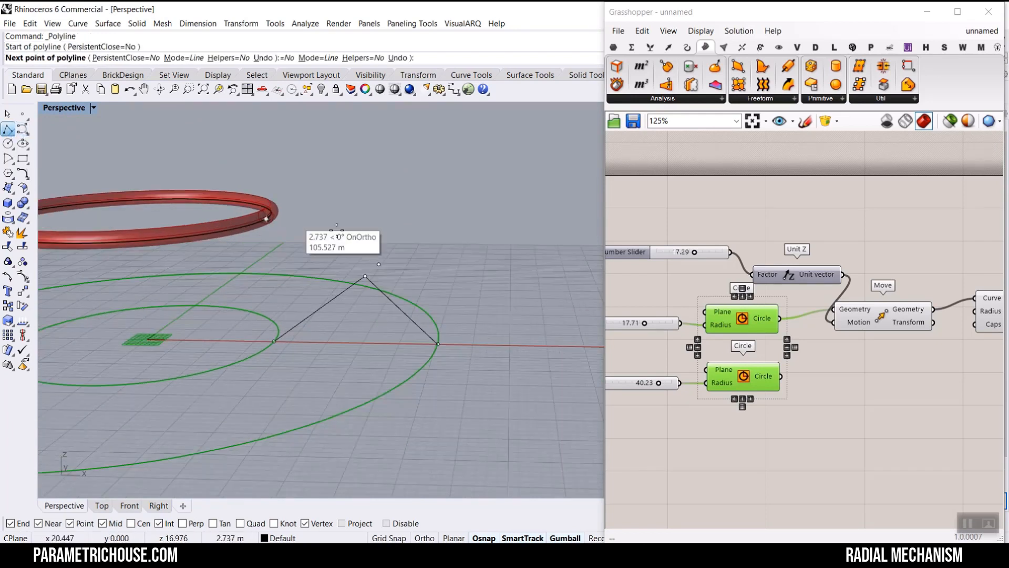
click(379, 264)
click(440, 345)
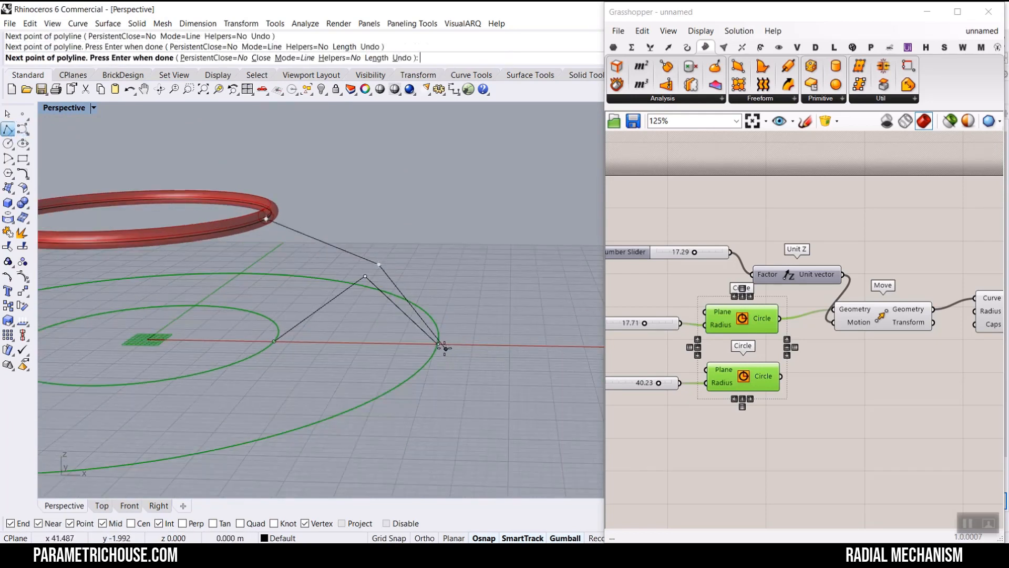
key(Return)
- Polar array the selected linkage polylines and points 12 times through 360 degrees around the origin
right_drag(452, 311, 393, 298)
scroll(393, 299, up, 3)
drag(353, 320, 387, 307)
key(ctrl+z)
drag(389, 343, 352, 272)
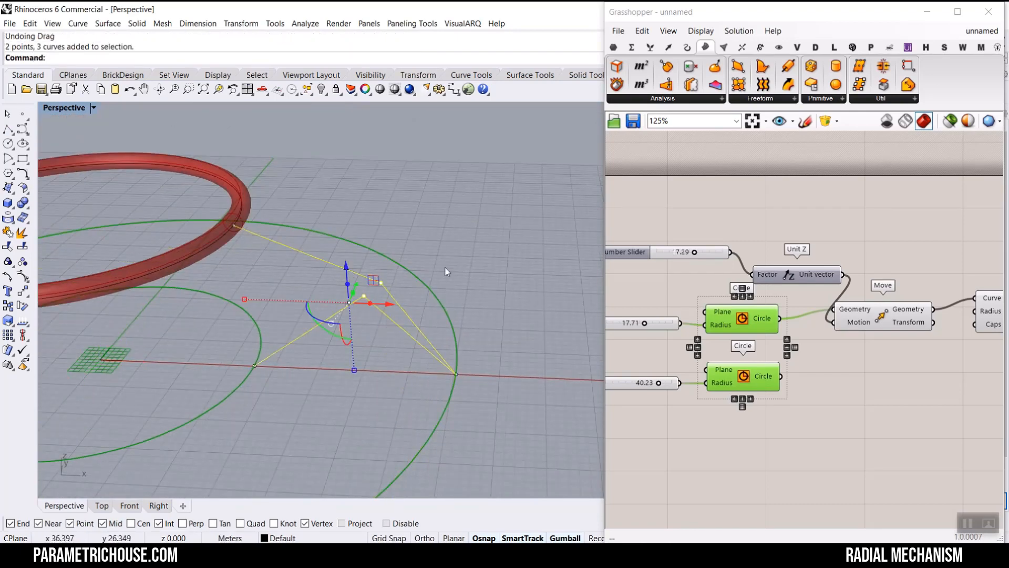
text(Arr)
click(92, 134)
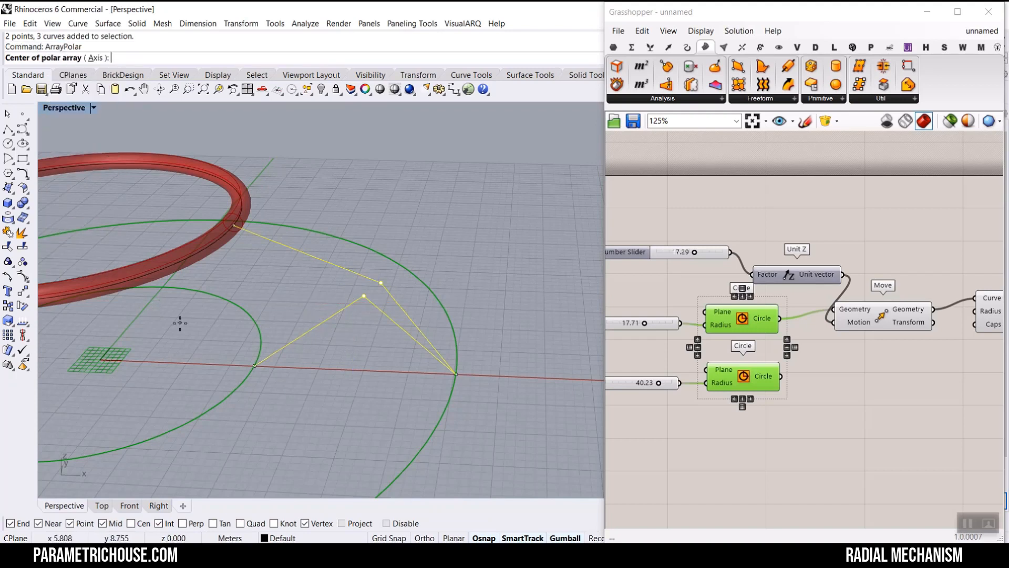
text(0)
key(Return)
text(12)
key(Return)
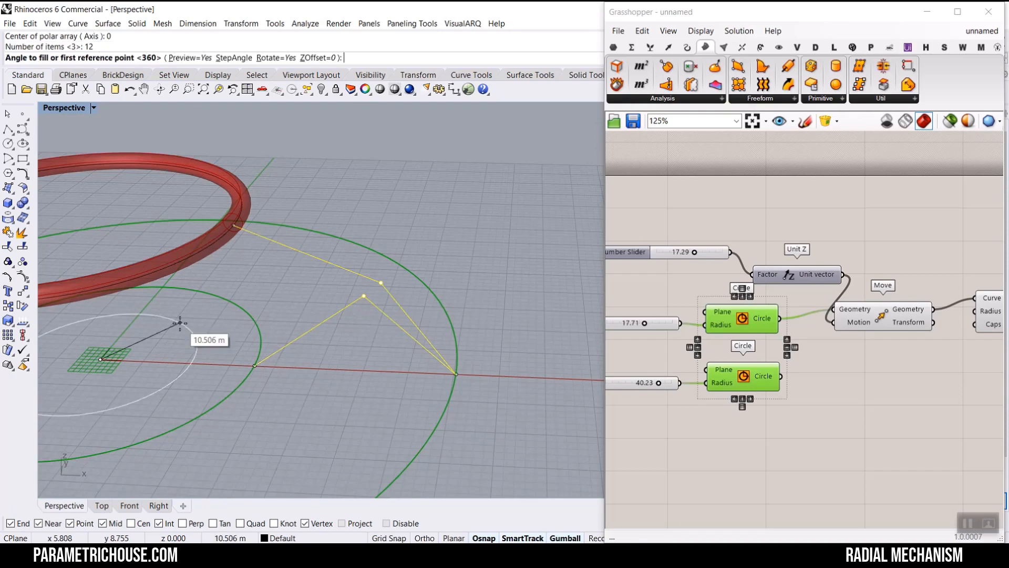
key(Return)
scroll(425, 337, down, 5)
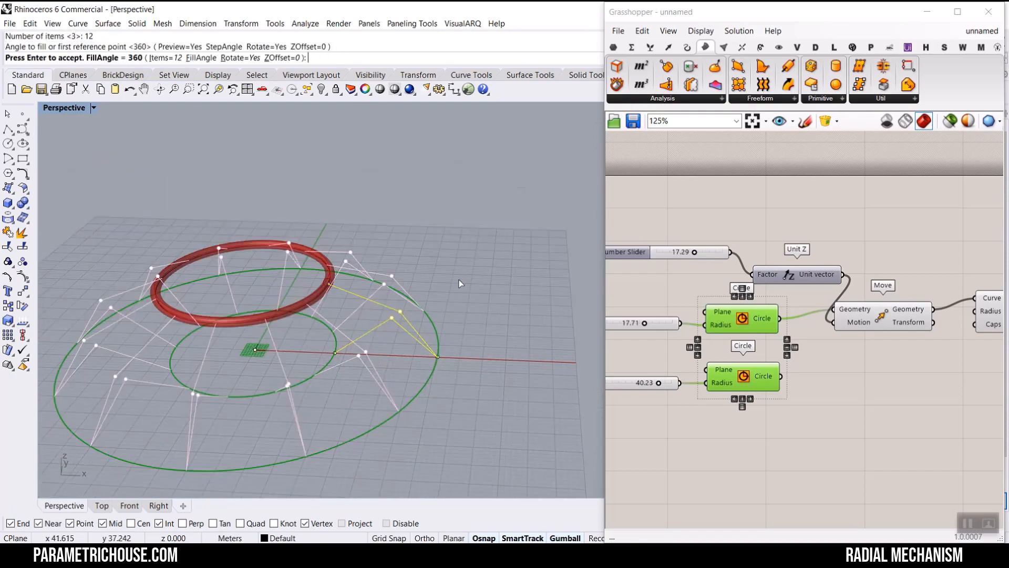
key(Return)
- Undo the array and polar array only the new polyline and its point 12 times around the origin
right_drag(377, 332, 305, 284)
click(353, 314)
scroll(299, 310, up, 5)
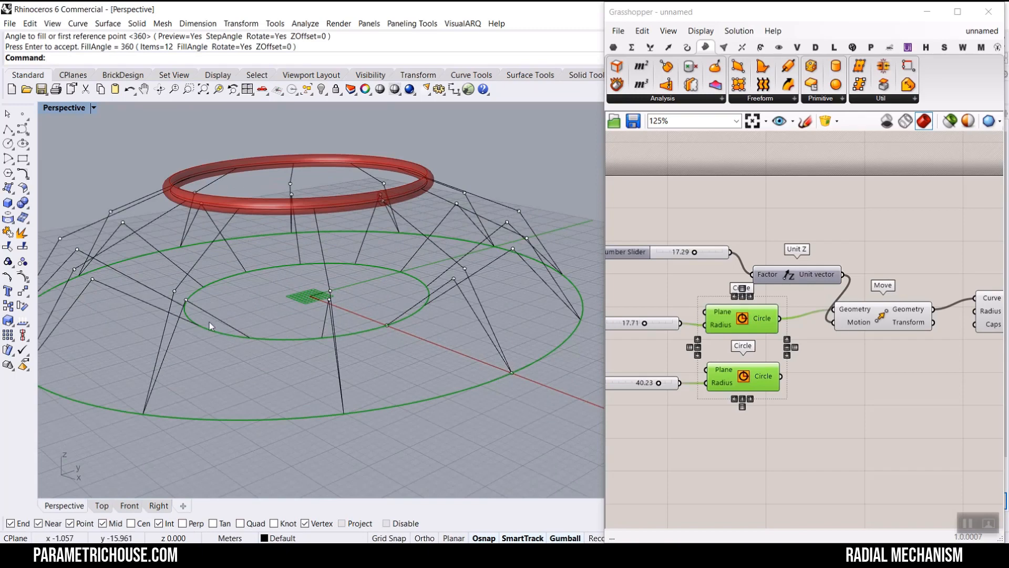
right_drag(223, 324, 326, 290)
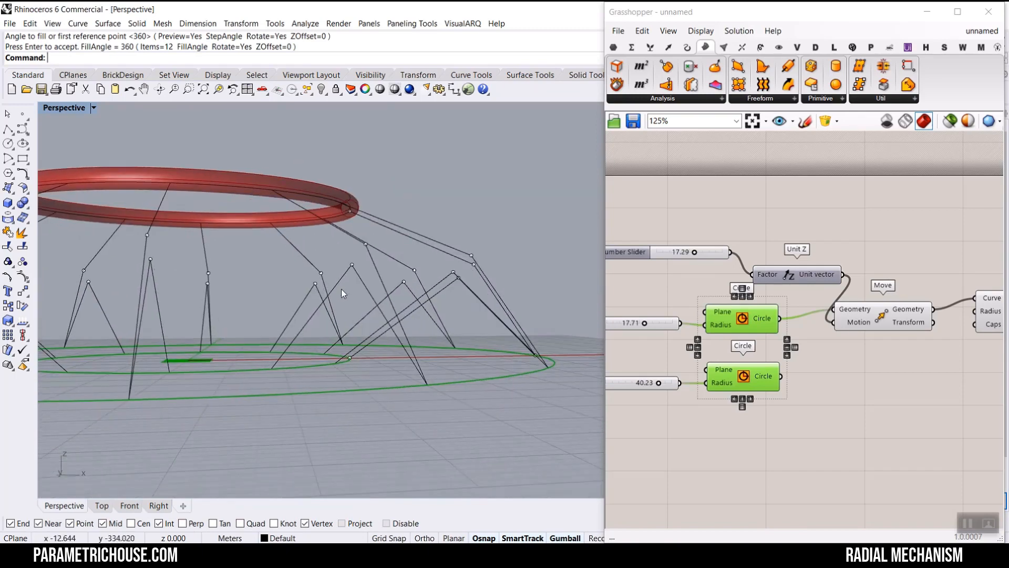
key(ctrl+z)
drag(492, 255, 458, 268)
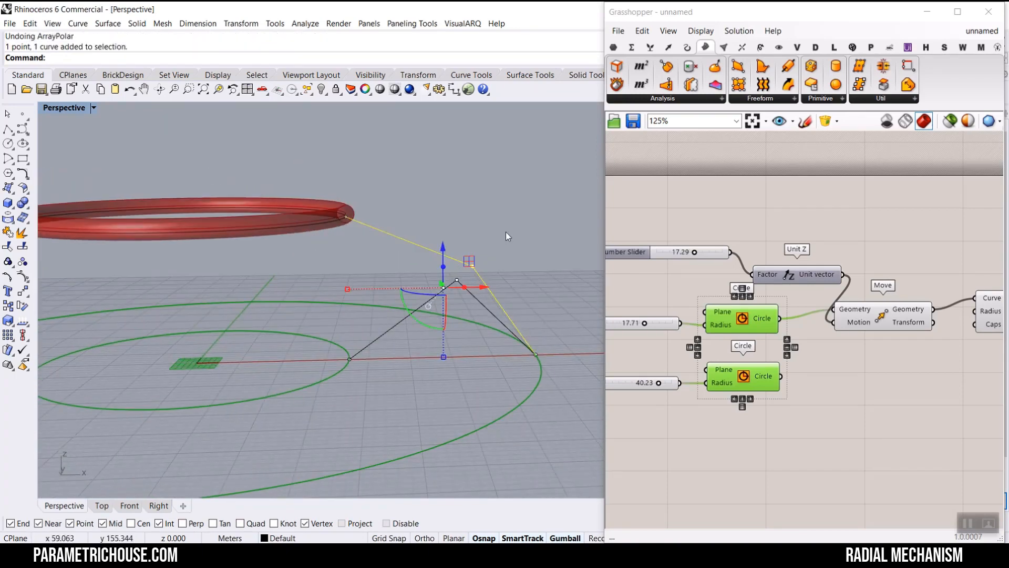
key(Return)
click(236, 307)
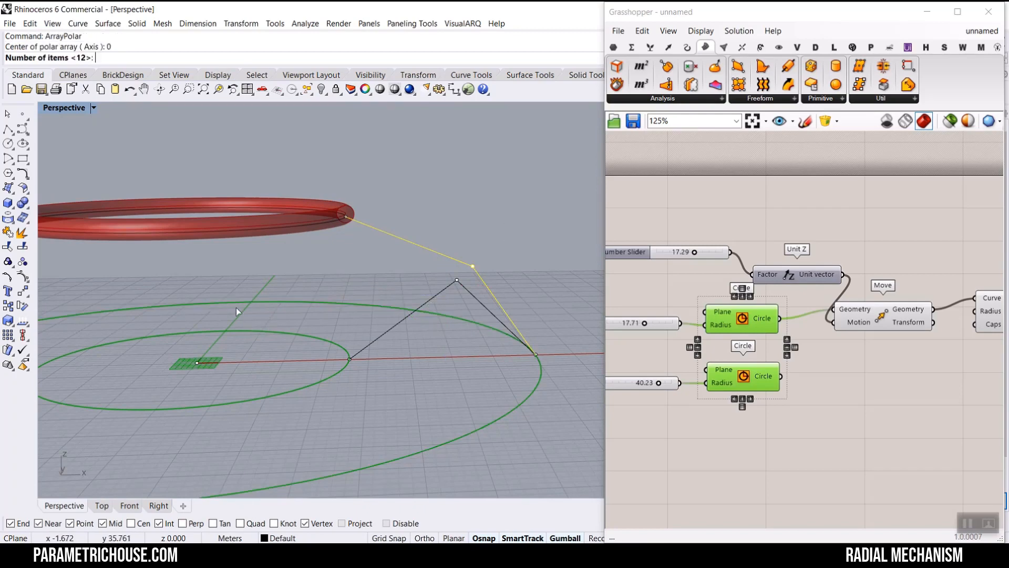
key(Return)
key(Return)
scroll(309, 310, down, 3)
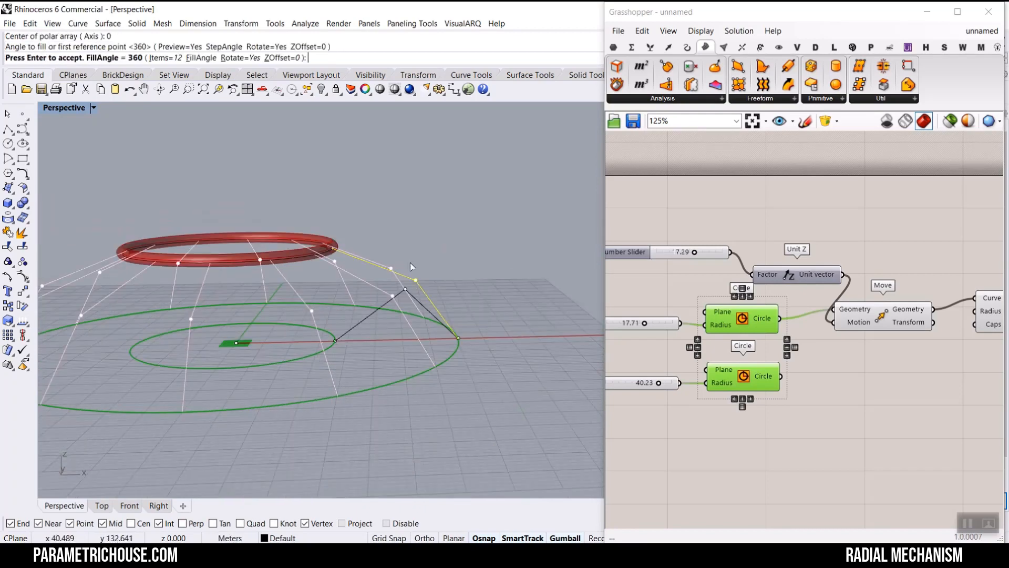
right_drag(414, 266, 343, 336)
key(Return)
- Undo the last polar array and the added polyline
click(462, 349)
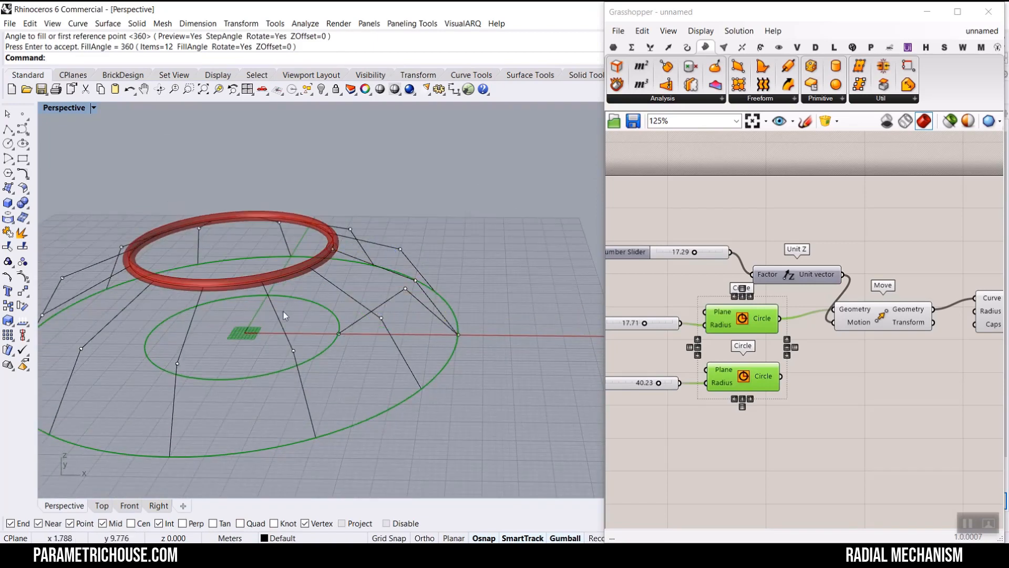
right_drag(409, 285, 382, 346)
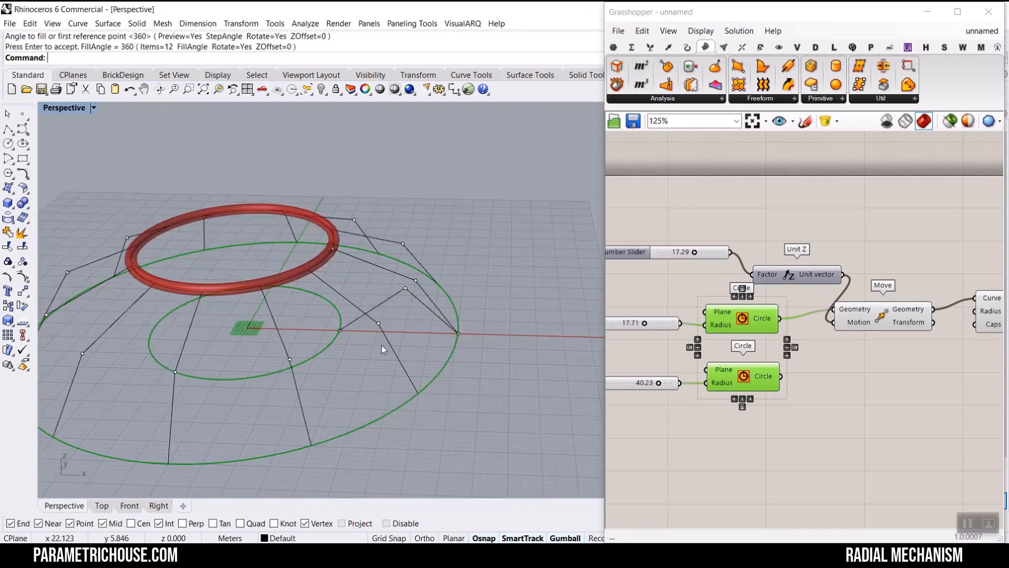
key(ctrl+z)
key(ctrl+z)
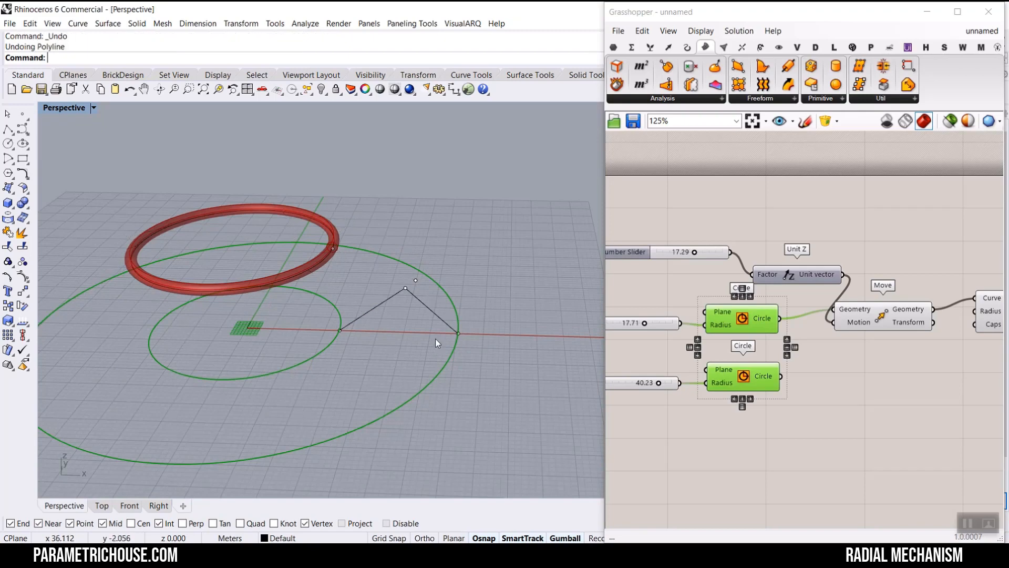
- Delete all remaining reference points and linkage curves from the Rhino scene
drag(508, 265, 335, 365)
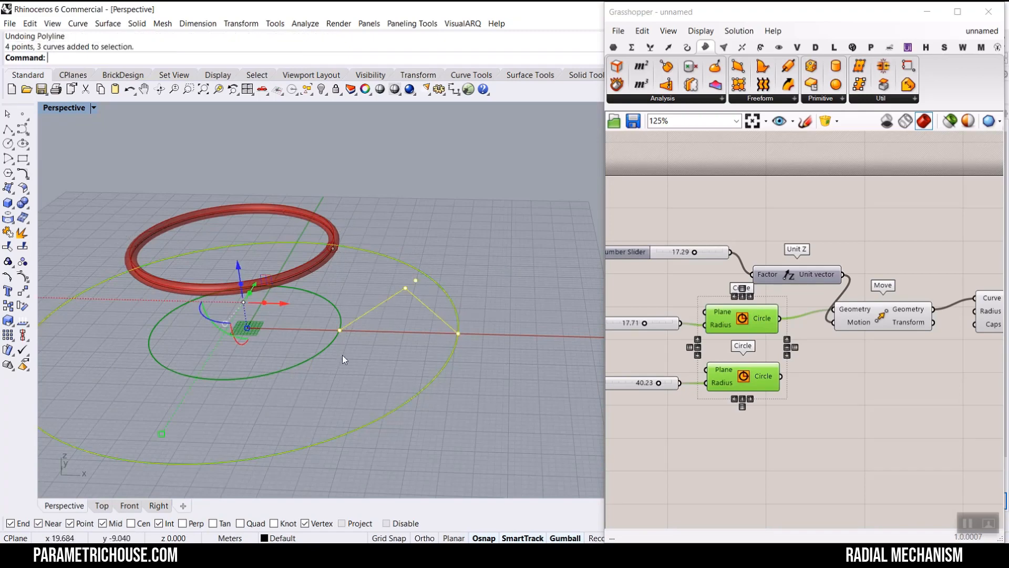
key(Delete)
drag(443, 227, 298, 315)
key(Delete)
scroll(339, 313, down, 4)
scroll(356, 271, up, 6)
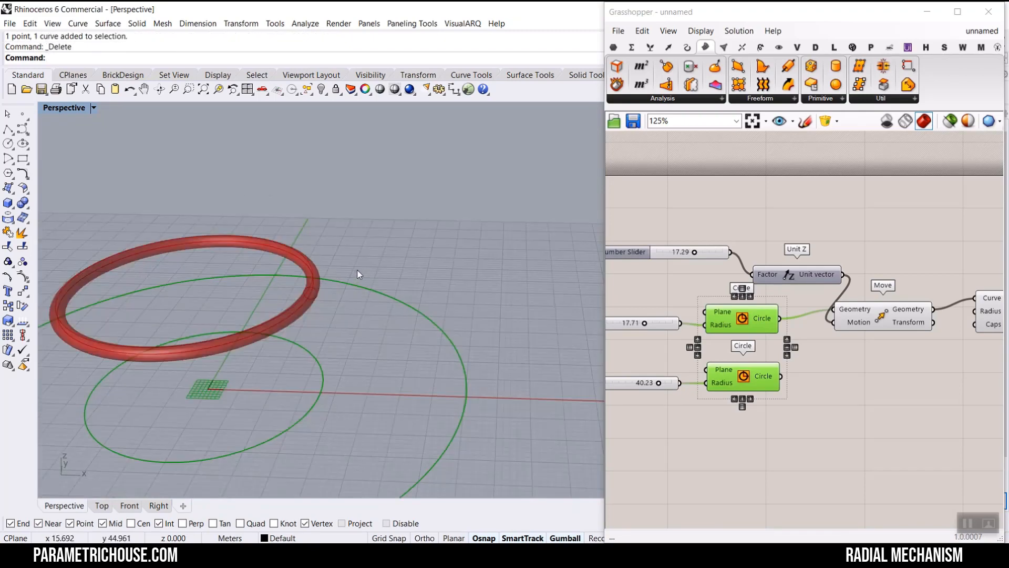
- Add a new Circle component to the Grasshopper canvas below the Pipe
shift+right_drag(314, 343, 436, 250)
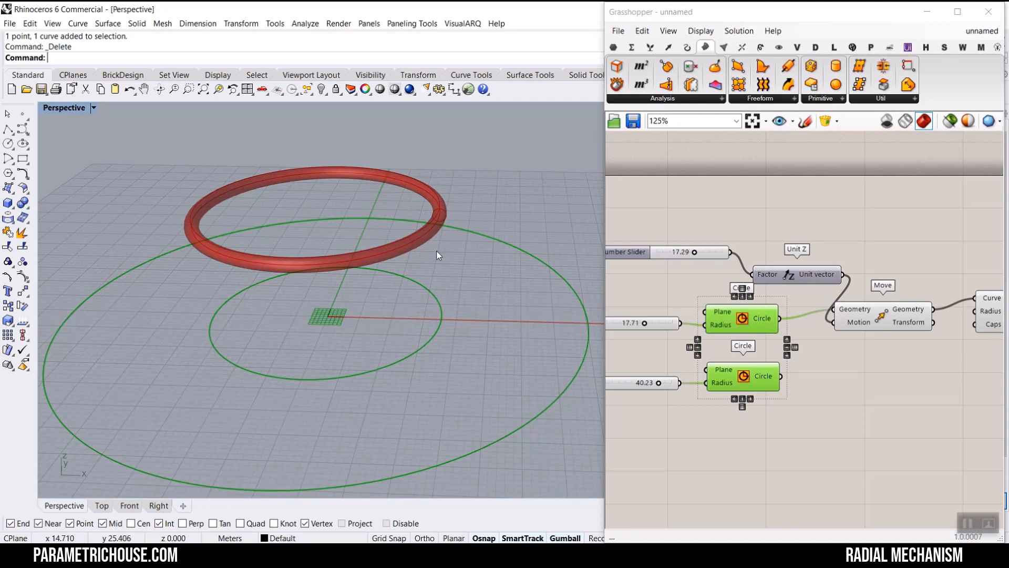
scroll(437, 251, up, 3)
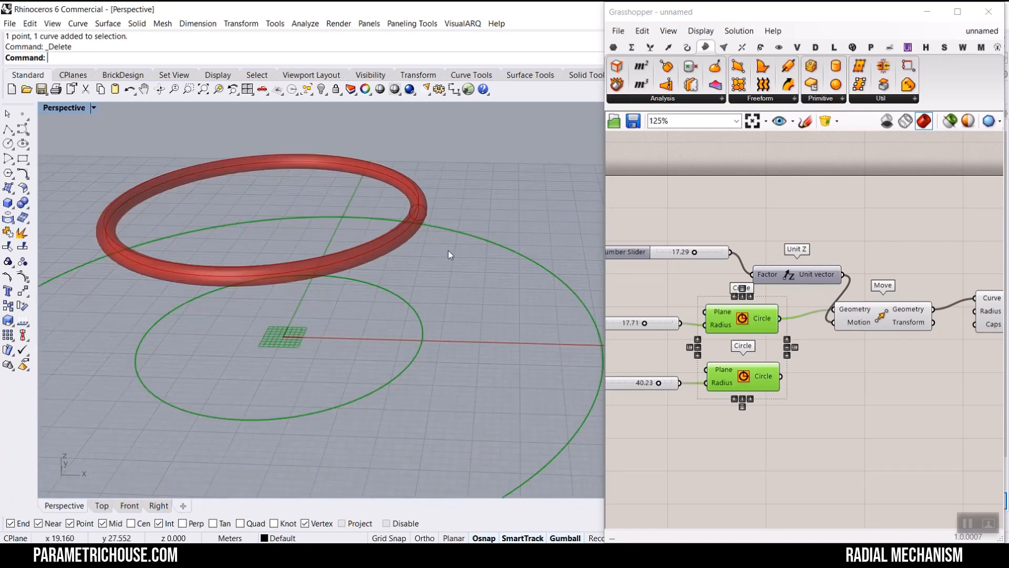
mouse_move(448, 255)
right_down()
mouse_move(424, 243)
mouse_move(432, 246)
right_up()
right_drag(790, 259, 788, 260)
click(822, 251)
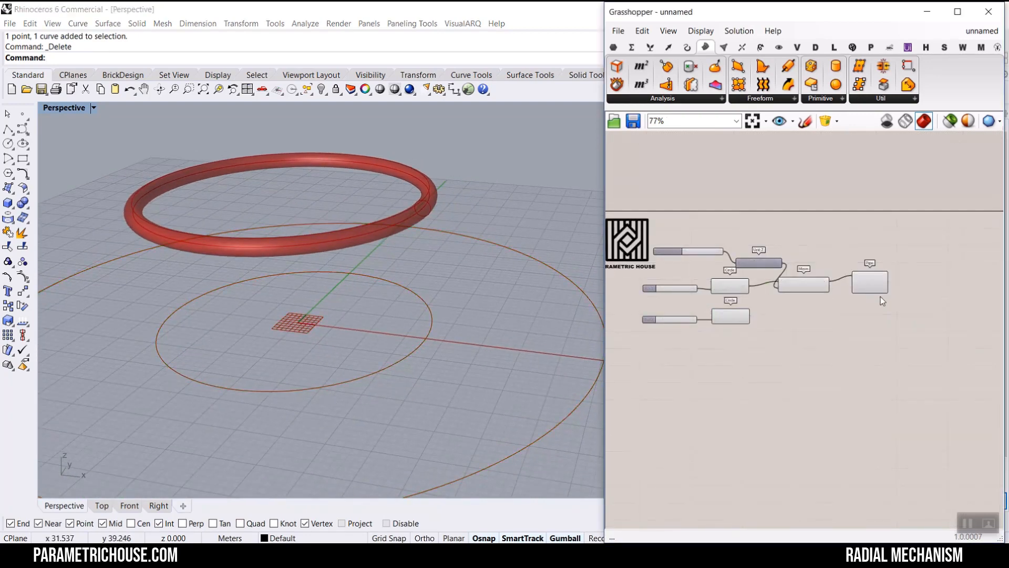
scroll(881, 296, up, 3)
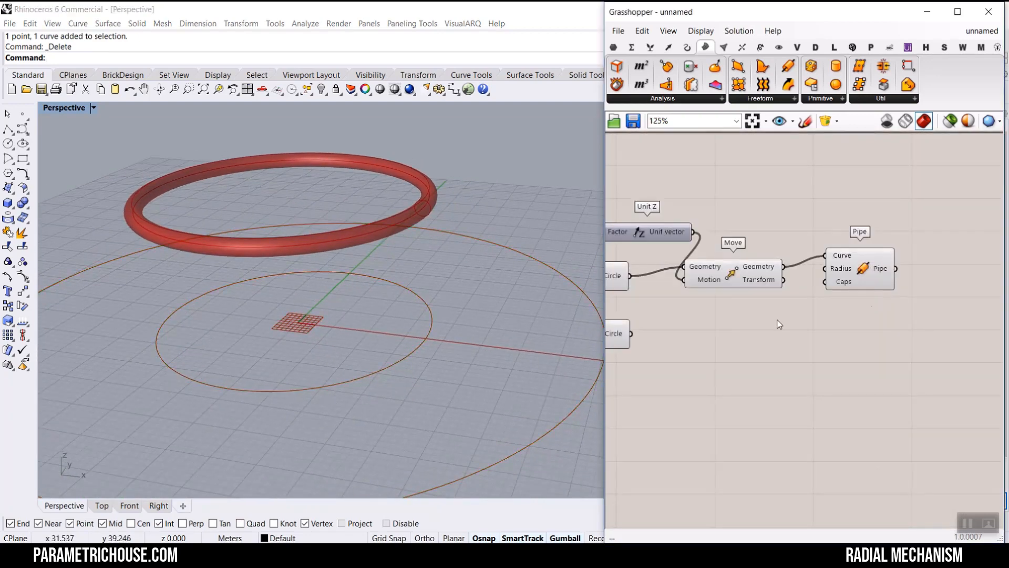
click(687, 47)
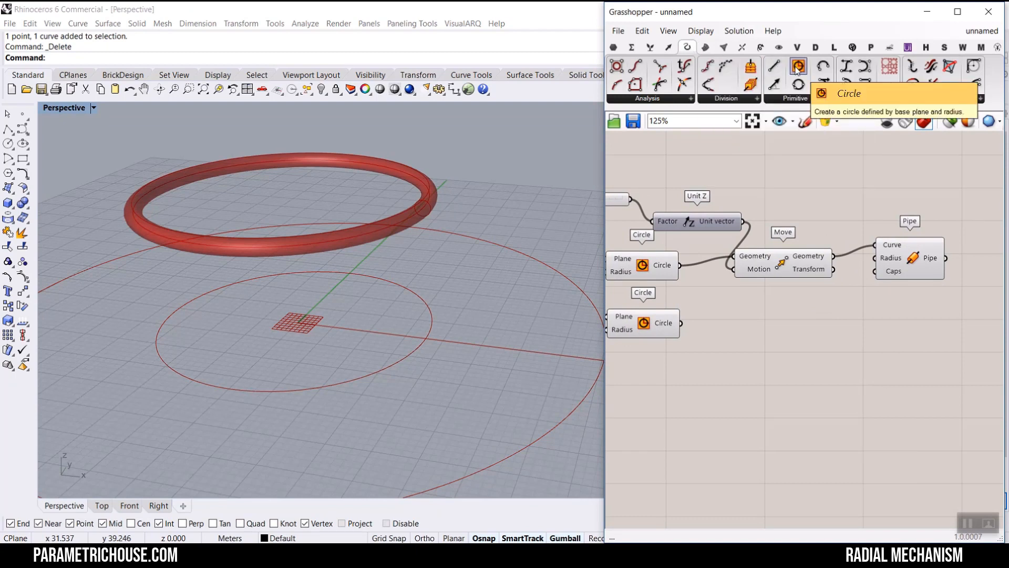
drag(799, 67, 868, 326)
scroll(868, 326, up, 3)
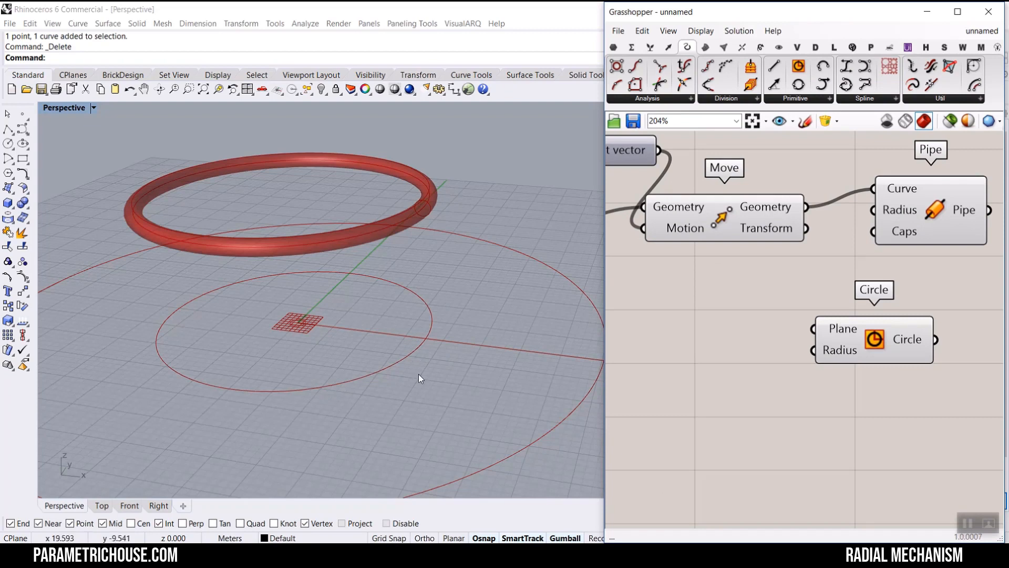
- Insert an XZ Plane component and connect it to the new Circle's Plane input
mouse_move(420, 339)
mouse_down()
mouse_move(477, 338)
mouse_move(460, 349)
mouse_move(426, 289)
mouse_up()
mouse_move(411, 310)
mouse_down()
mouse_move(427, 288)
mouse_move(440, 310)
mouse_up()
key(Escape)
double_click(749, 336)
text(xz)
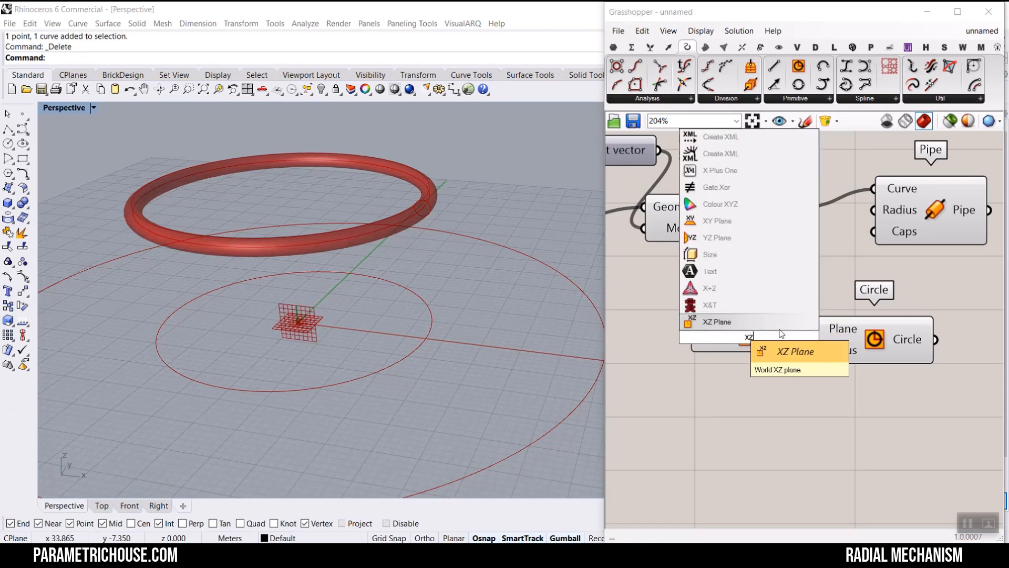
click(789, 349)
drag(809, 335, 956, 357)
drag(769, 338, 813, 346)
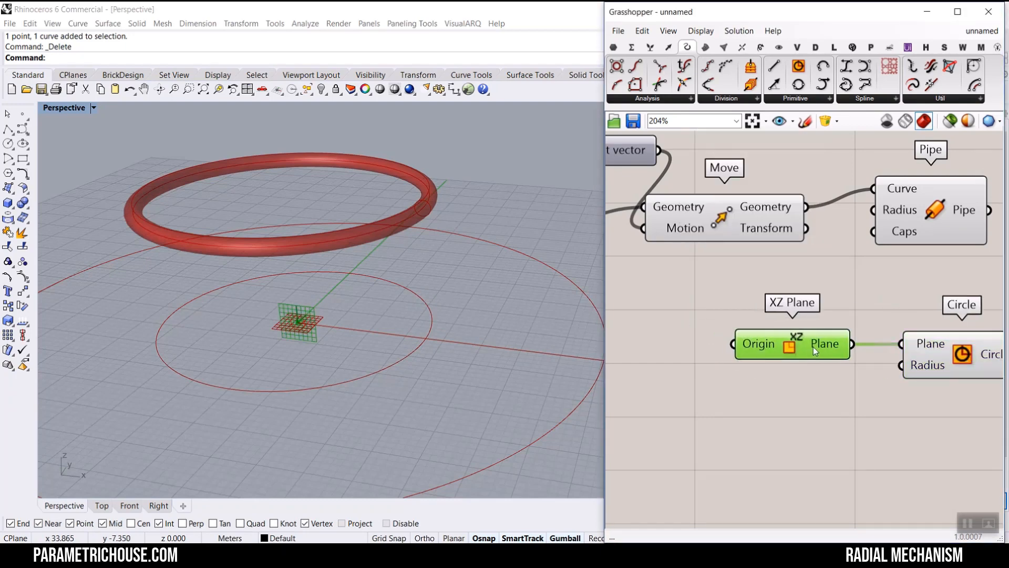
- Add a Point On Curve component fed by the outer circle and set its parameter to 0.000
right_drag(321, 348, 480, 352)
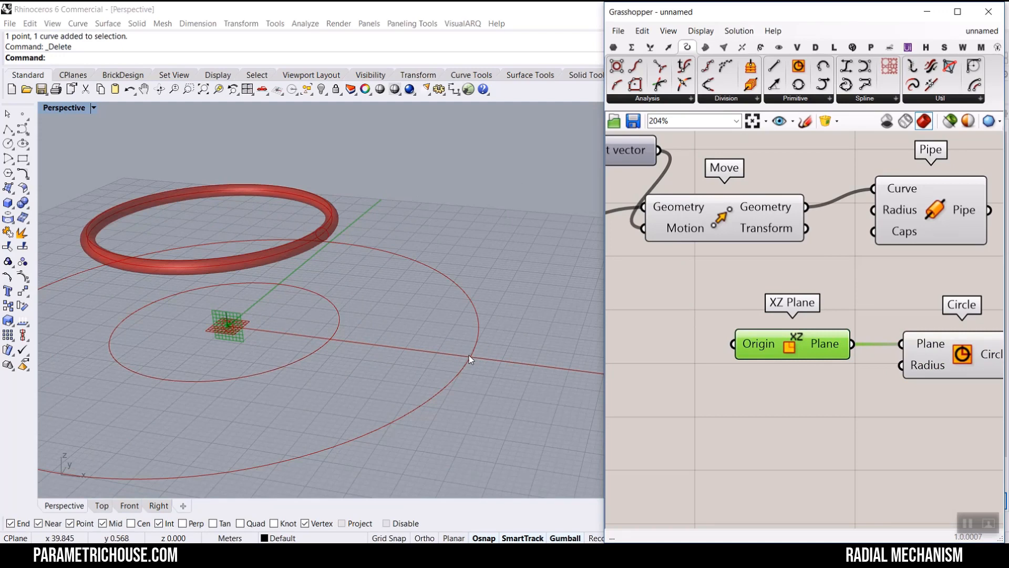
scroll(749, 358, down, 3)
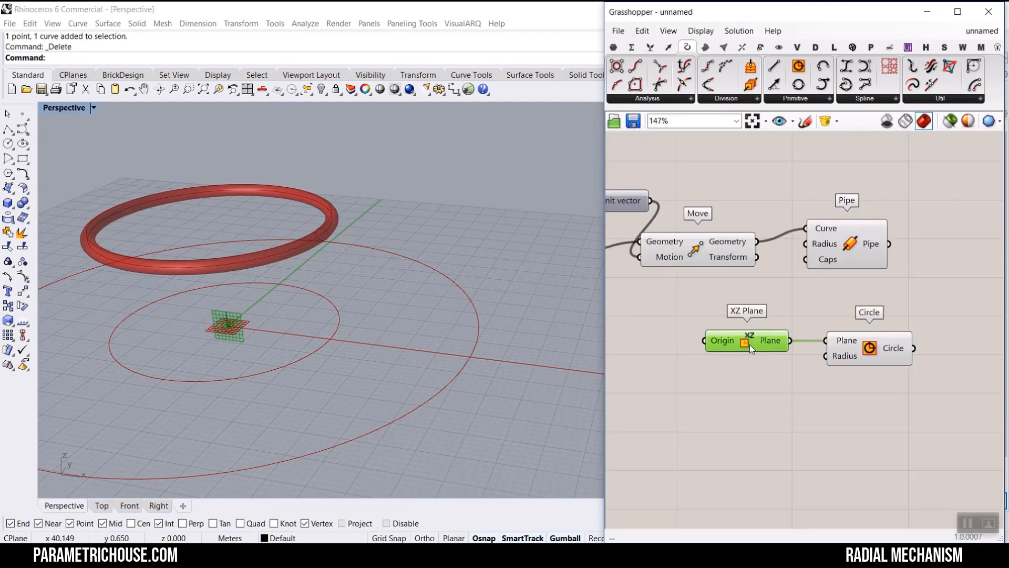
right_drag(749, 345, 855, 332)
scroll(854, 333, down, 1)
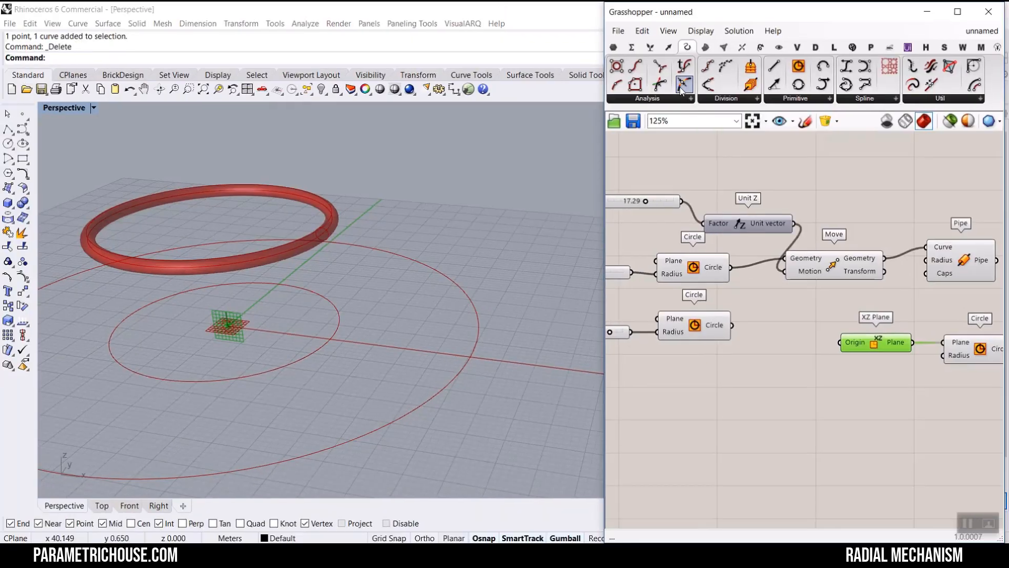
scroll(782, 357, up, 2)
scroll(782, 356, up, 1)
click(799, 355)
click(704, 332)
scroll(733, 330, up, 2)
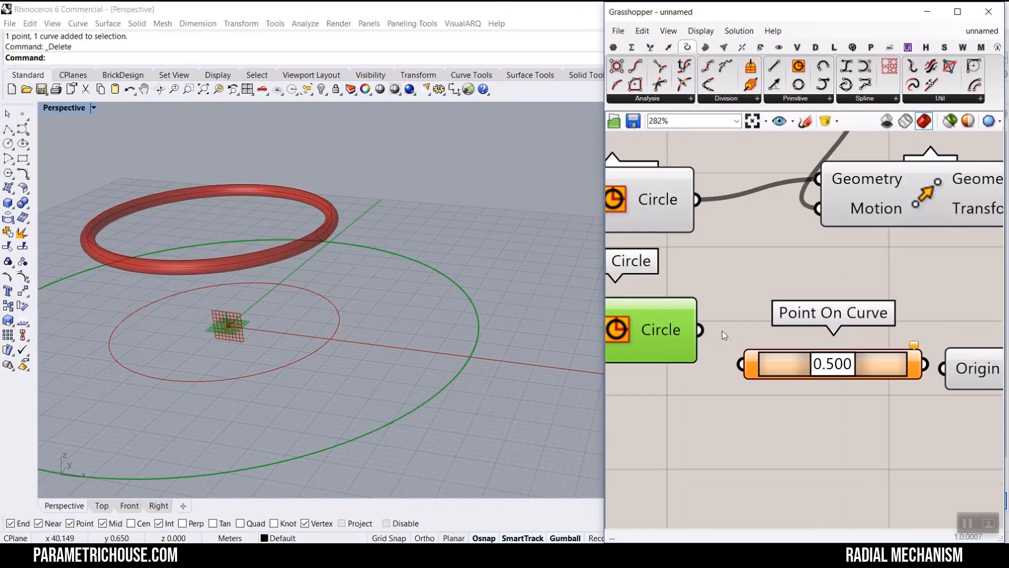
drag(700, 330, 740, 364)
drag(833, 364, 762, 364)
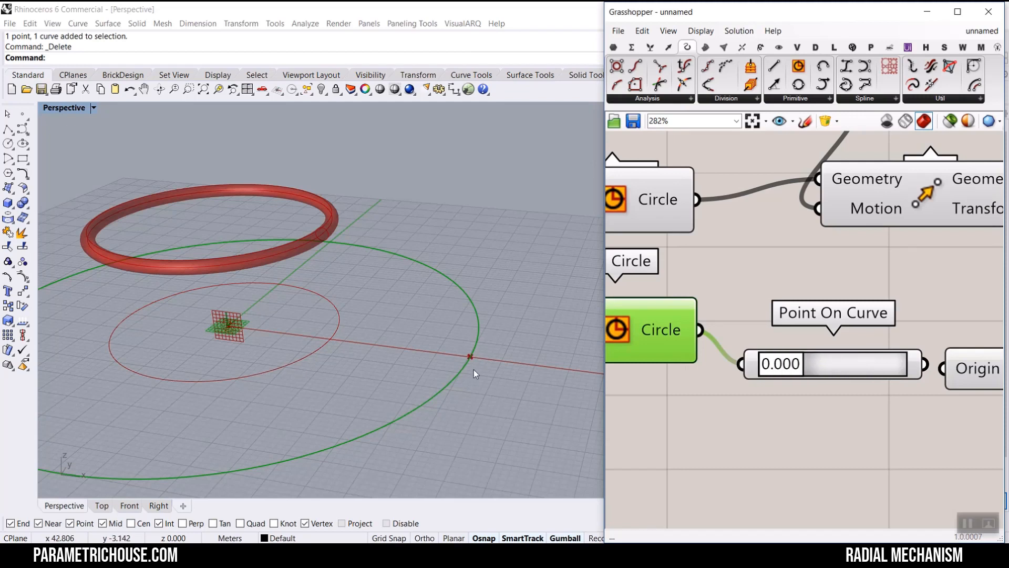
- Connect the Point On Curve output to the XZ Plane's Origin input
right_drag(867, 341, 752, 323)
drag(802, 349, 830, 351)
right_drag(791, 366, 686, 332)
scroll(686, 332, down, 3)
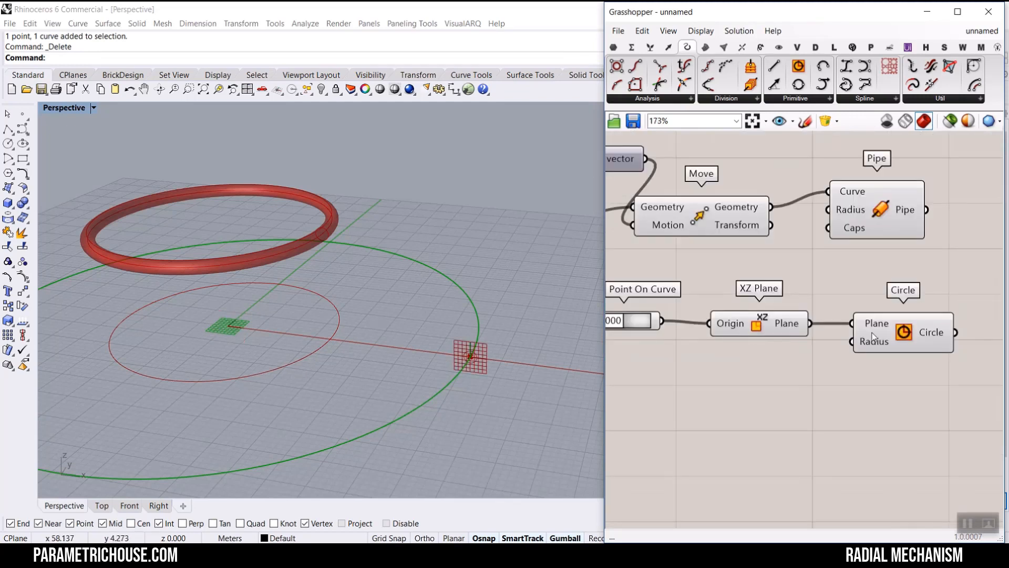
- Reposition the new Circle component beside the XZ Plane component
click(894, 343)
drag(894, 343, 915, 353)
scroll(496, 358, up, 3)
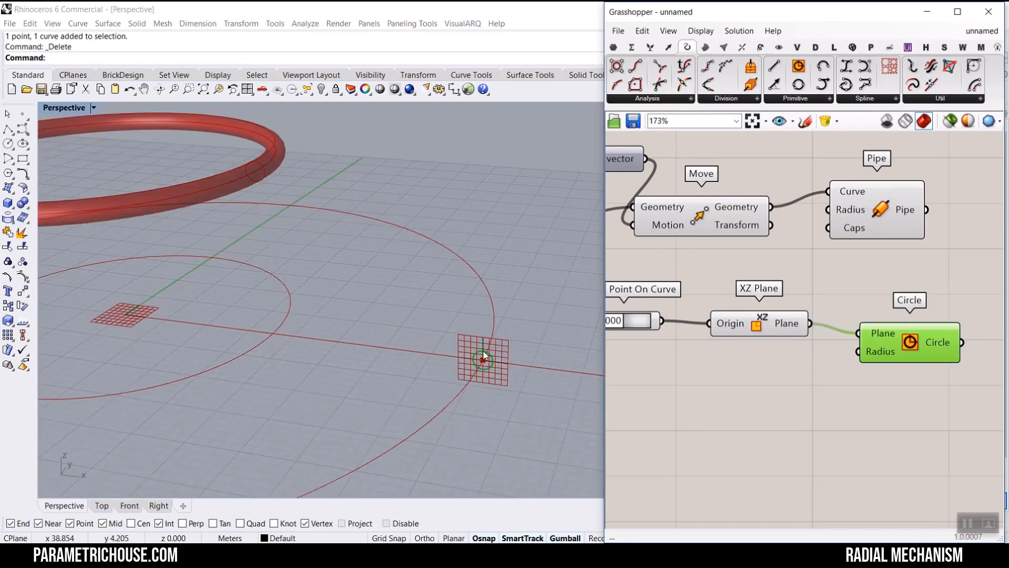
mouse_move(484, 359)
mouse_down()
mouse_move(424, 266)
mouse_move(332, 293)
mouse_move(275, 332)
mouse_up()
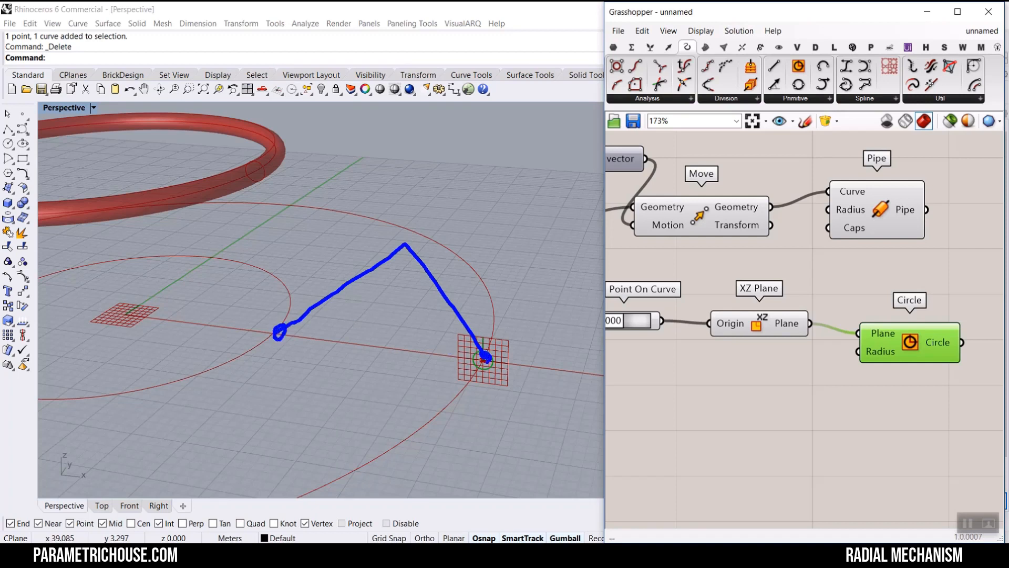
mouse_move(456, 266)
mouse_down()
mouse_move(490, 283)
mouse_move(483, 306)
mouse_up()
drag(312, 262, 368, 276)
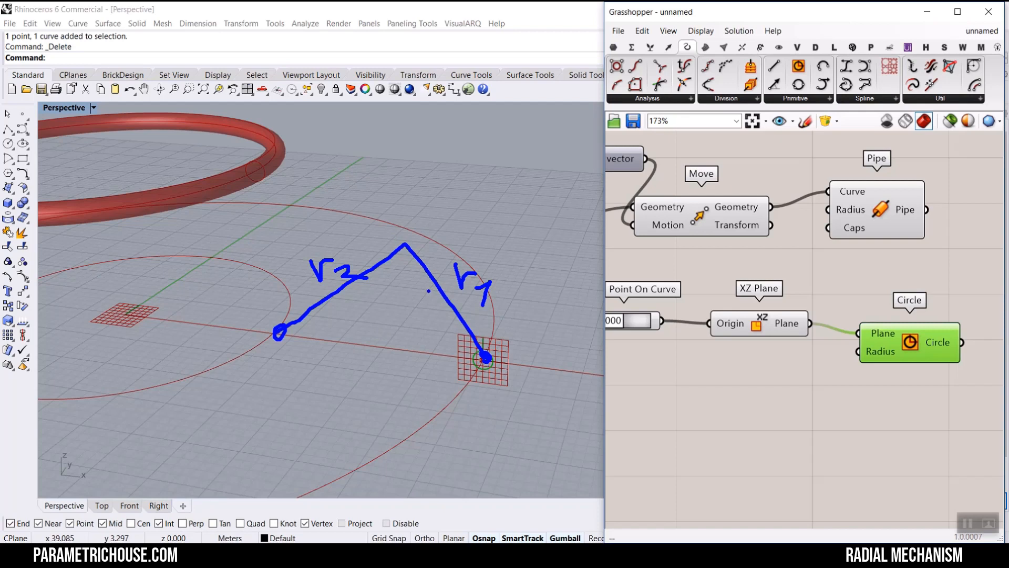
- Add a number slider ranging 2 to 25, connect it to the Circle's Radius, and set it to 14.10
click(662, 359)
double_click(720, 389)
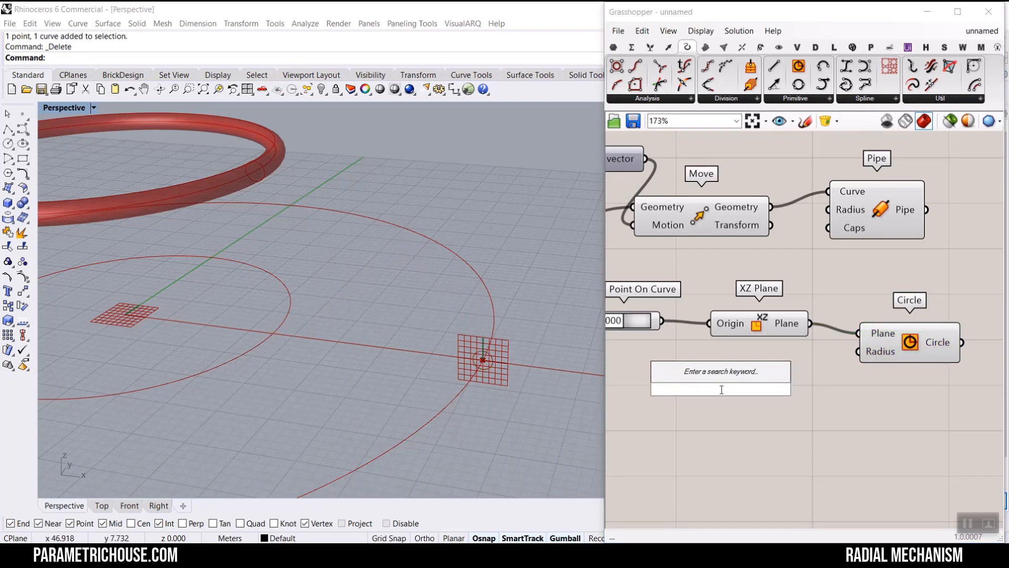
text(2..25.5)
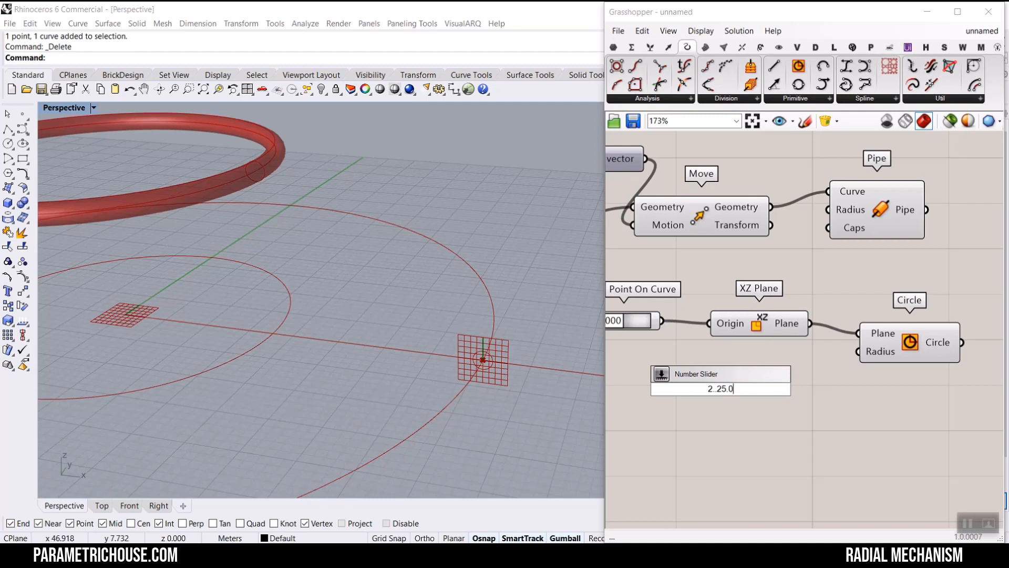
key(Return)
drag(814, 389, 859, 351)
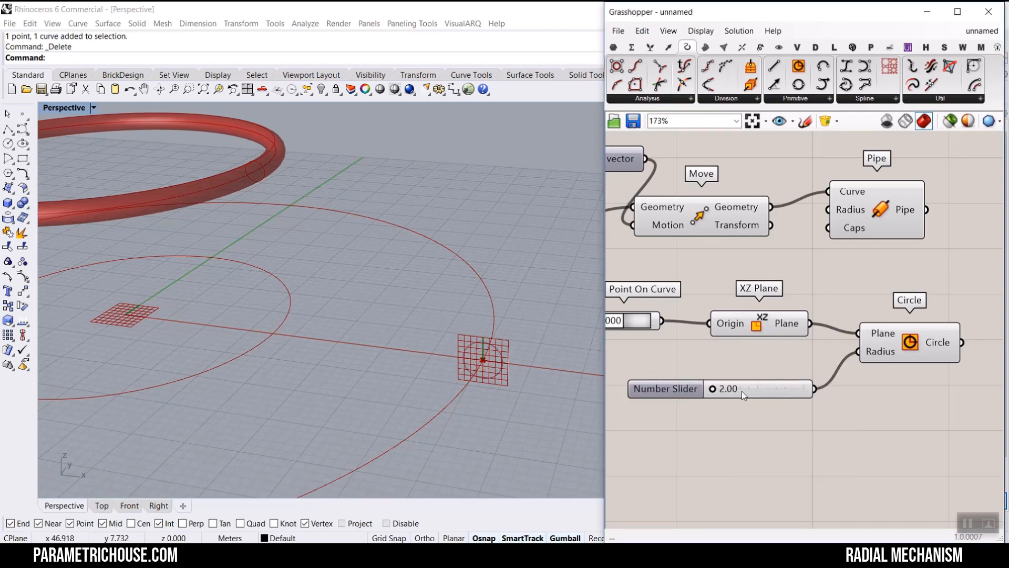
drag(713, 389, 760, 389)
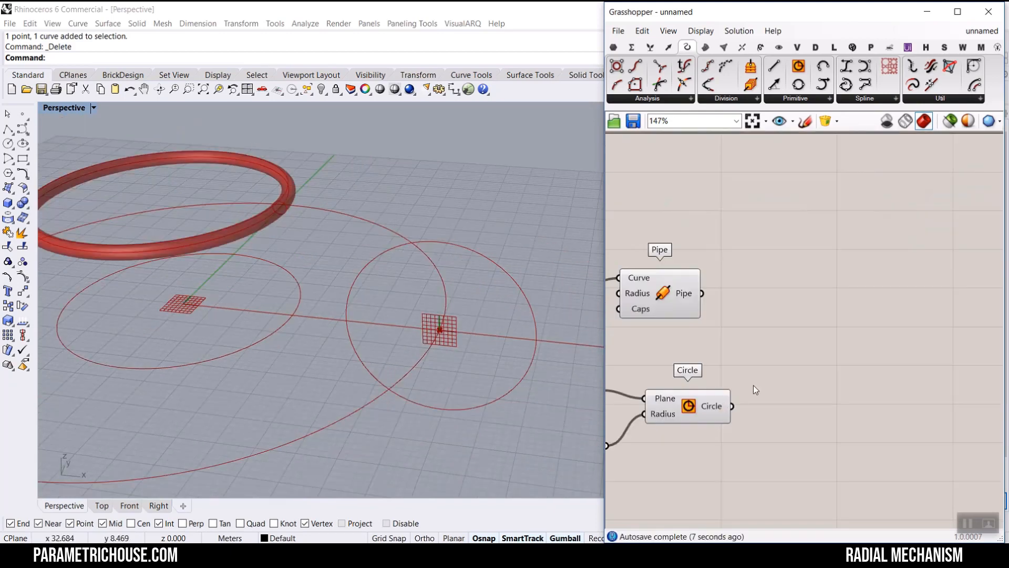
right_drag(755, 390, 815, 333)
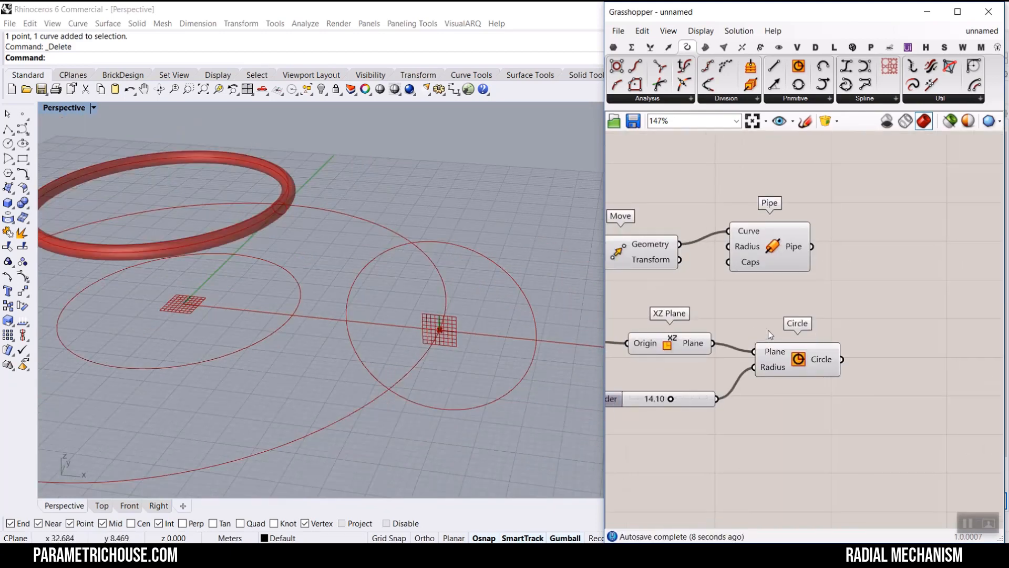
scroll(775, 331, up, 1)
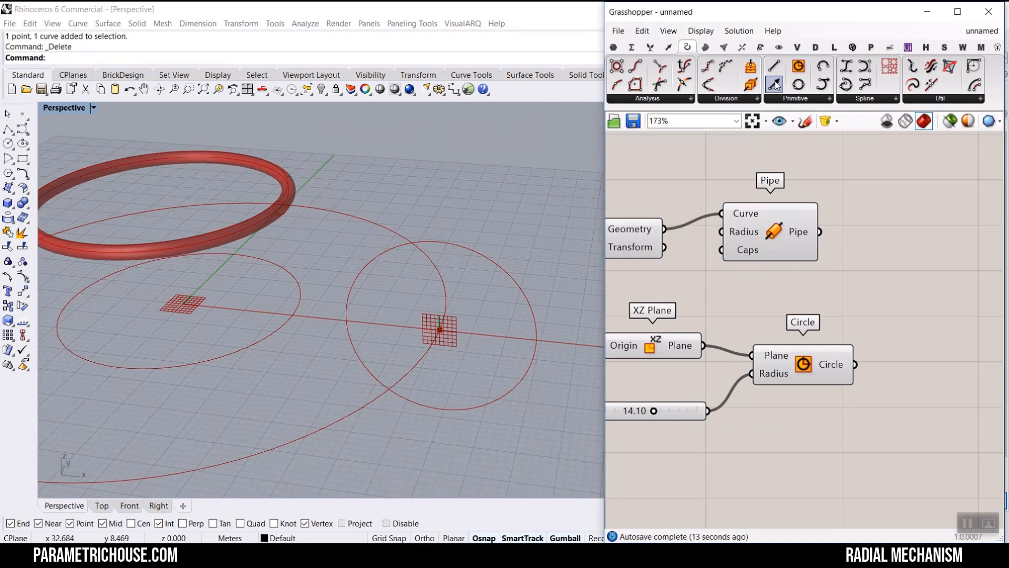
- Add a Line SDL component and connect the Point On Curve output to its Start input
drag(773, 84, 767, 447)
right_drag(767, 447, 845, 362)
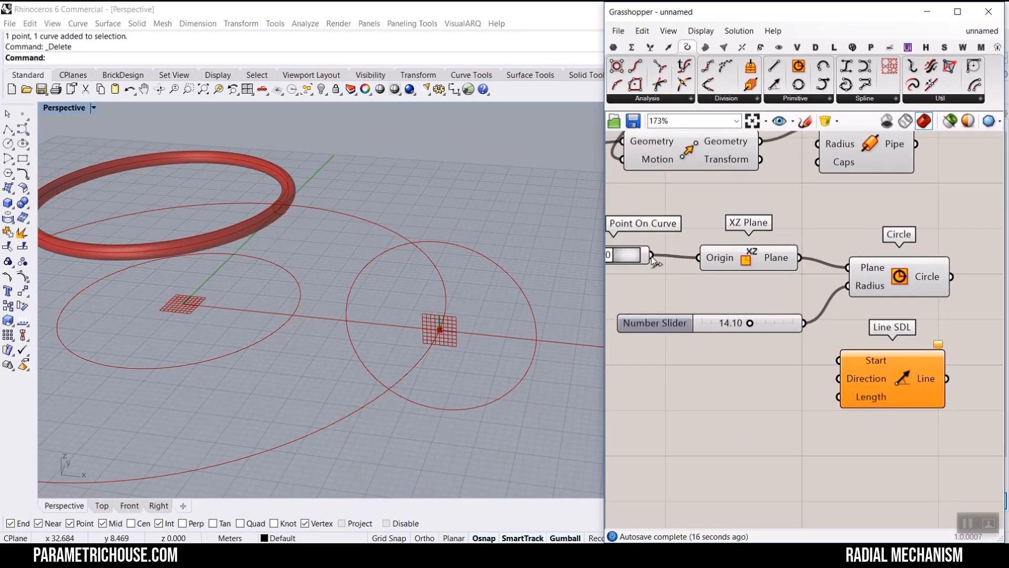
drag(652, 257, 840, 360)
scroll(433, 318, up, 5)
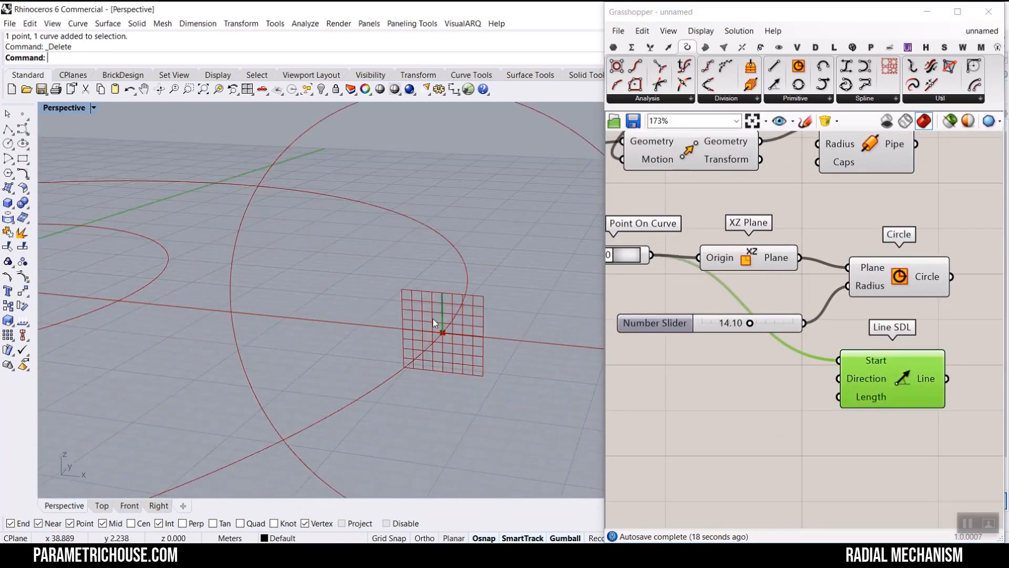
- Connect the 14.10 radius slider to the Line SDL's Length input as well
right_drag(768, 332, 800, 307)
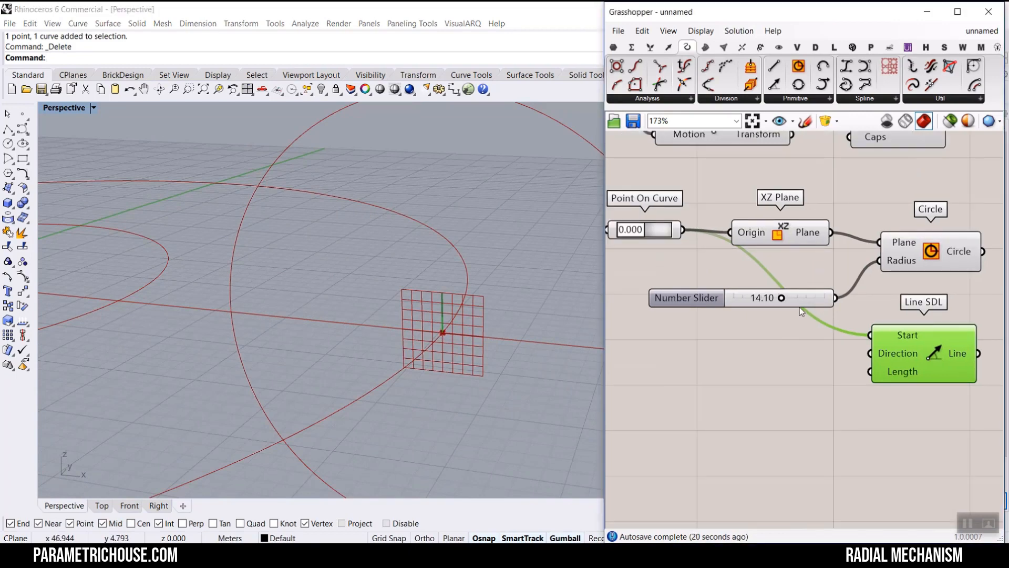
drag(799, 307, 871, 371)
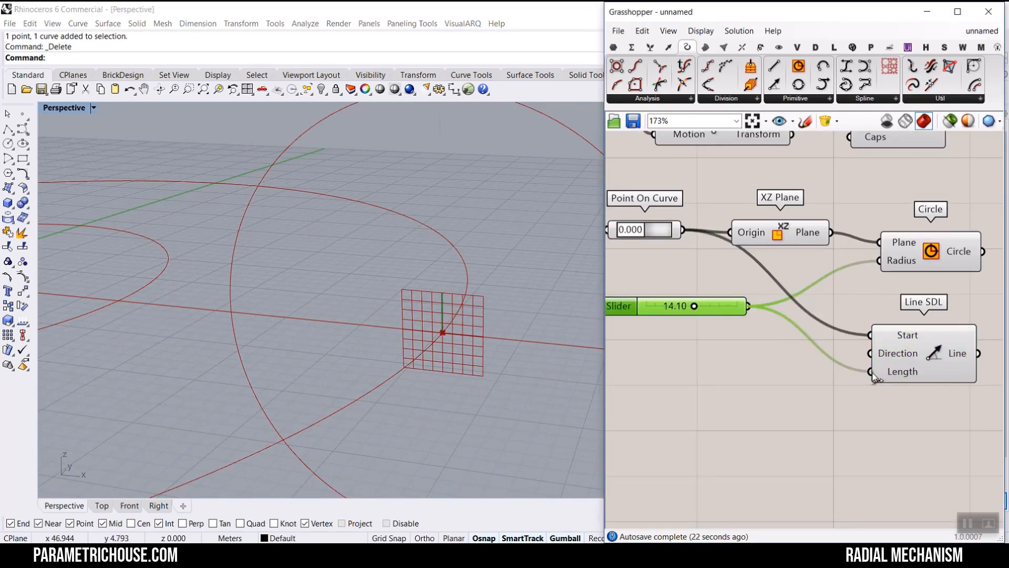
scroll(476, 300, down, 3)
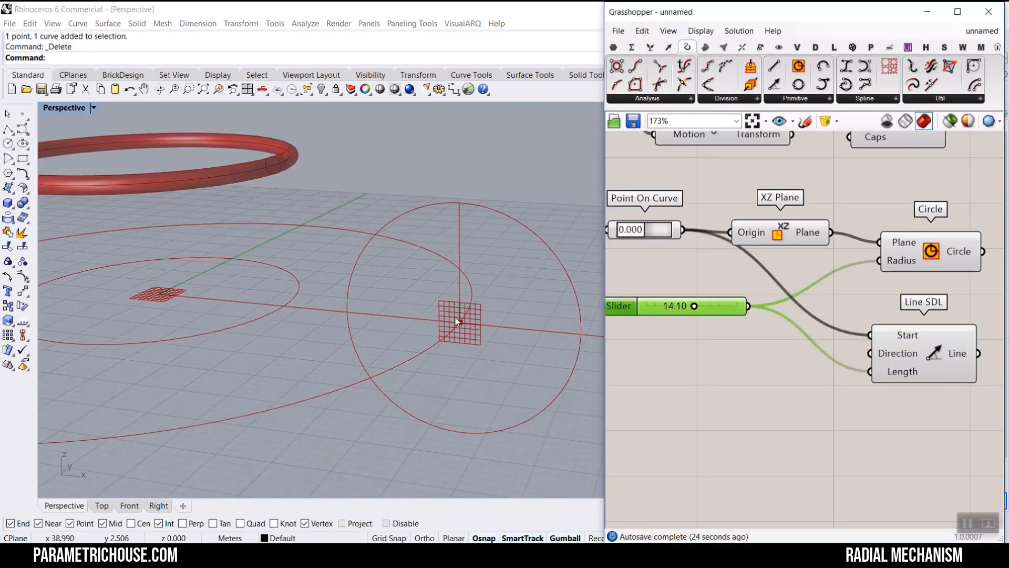
mouse_move(460, 322)
mouse_down()
mouse_move(397, 256)
mouse_move(286, 296)
mouse_up()
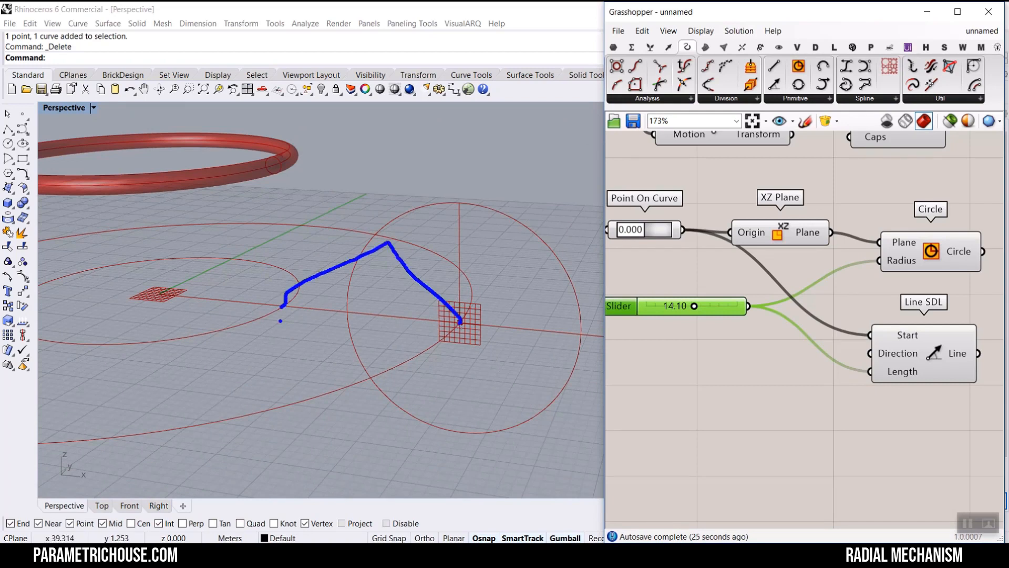
drag(414, 320, 427, 289)
key(Escape)
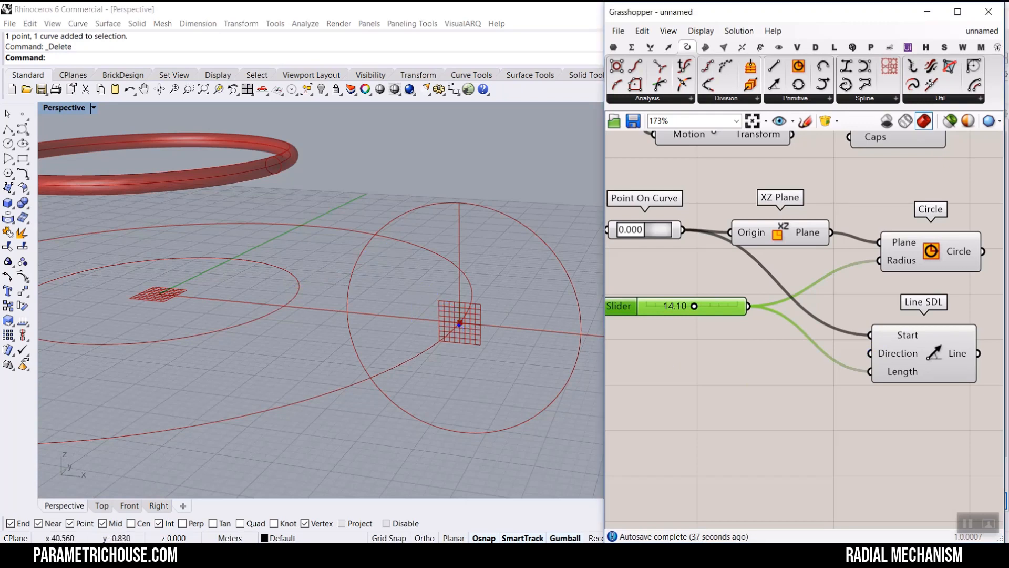
mouse_move(460, 322)
mouse_down()
mouse_move(362, 314)
mouse_move(374, 322)
mouse_up()
mouse_move(400, 286)
mouse_down()
mouse_move(416, 274)
mouse_move(424, 294)
mouse_move(403, 371)
mouse_move(455, 363)
mouse_up()
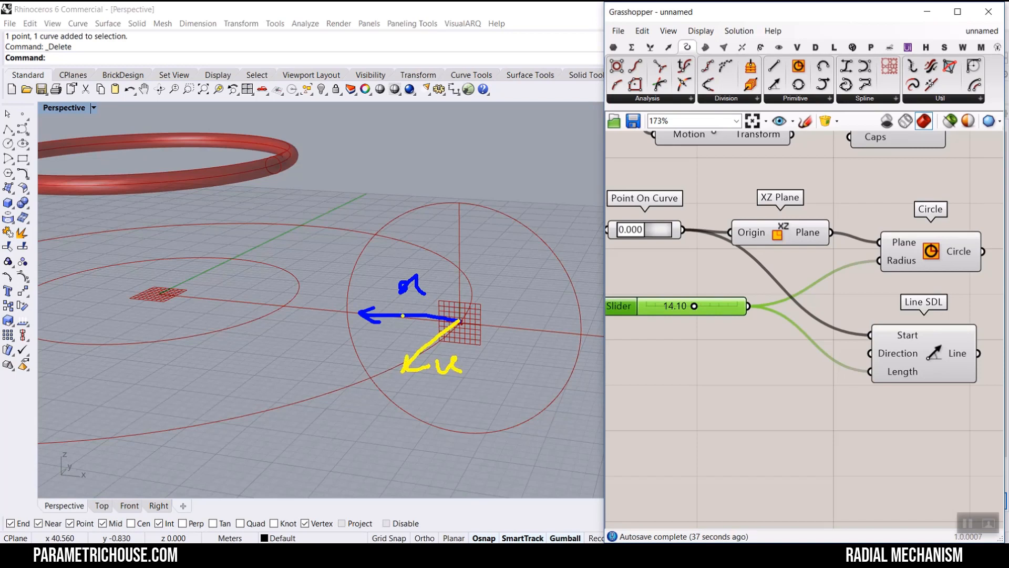
mouse_move(403, 315)
mouse_down()
mouse_move(455, 254)
mouse_move(451, 279)
mouse_up()
key(Escape)
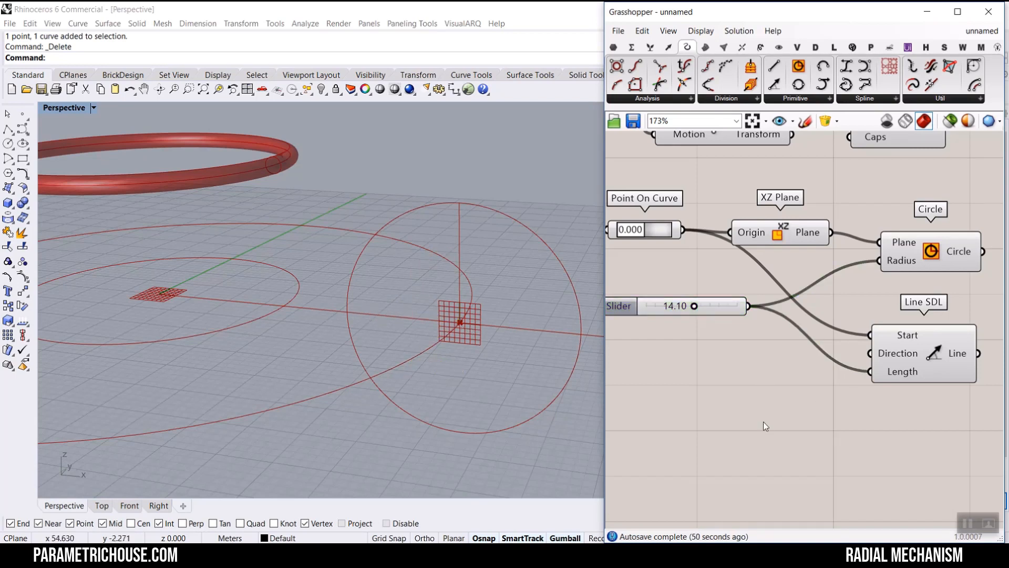
- Add a Unit X vector component below the radius slider
double_click(746, 395)
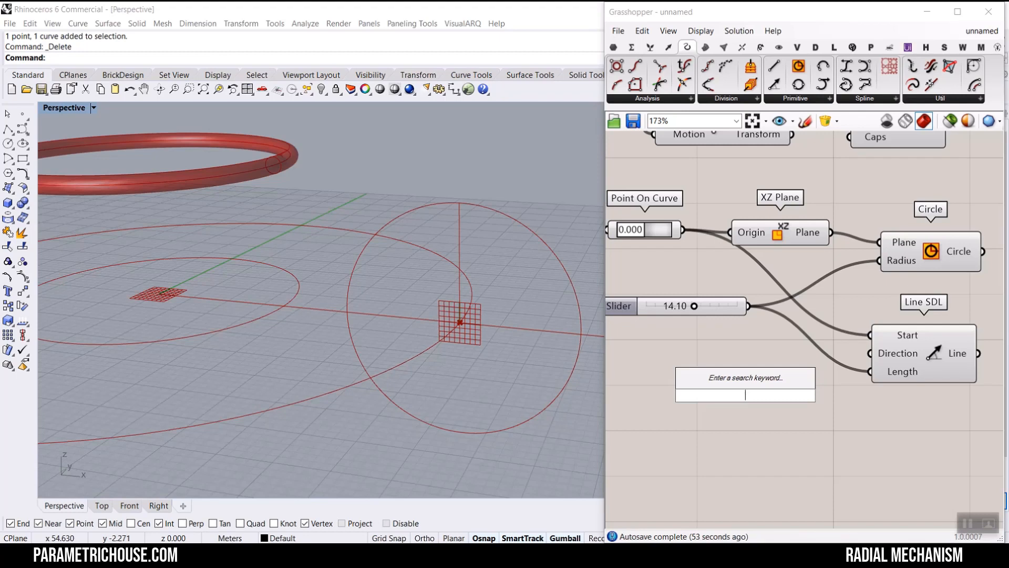
text(x)
click(720, 349)
right_drag(742, 417, 802, 402)
drag(802, 396, 713, 397)
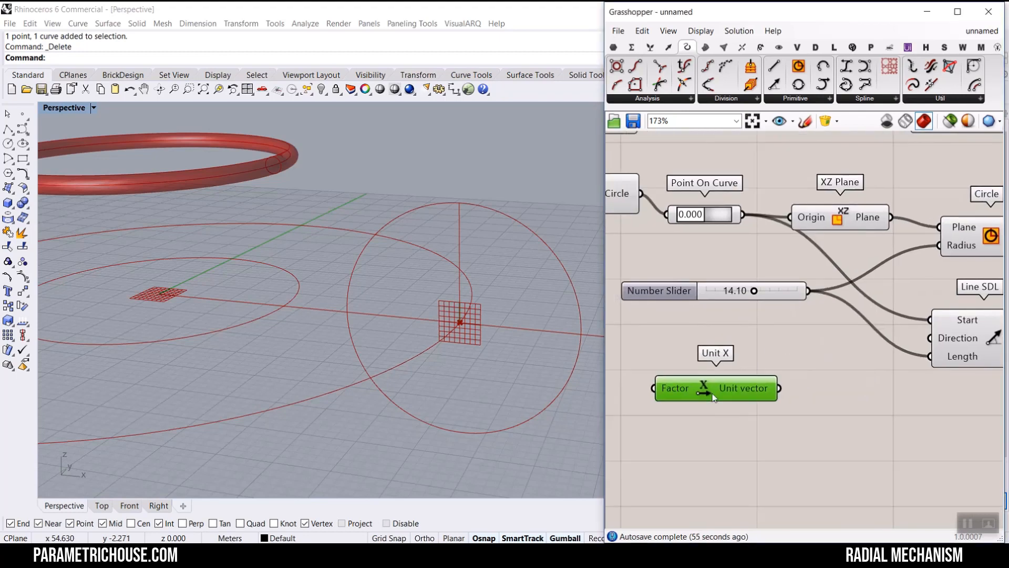
double_click(827, 411)
text(rota)
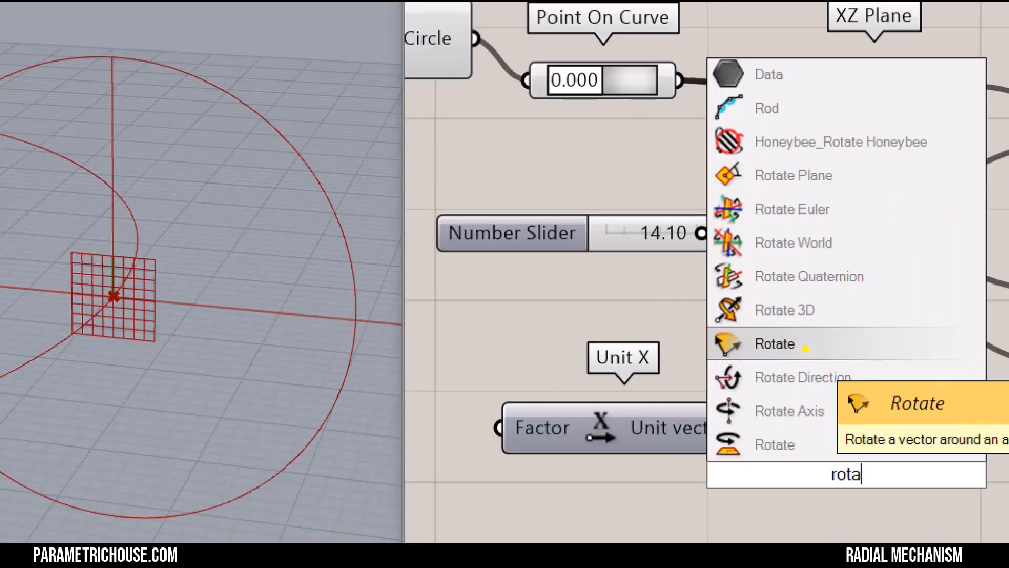
key(Escape)
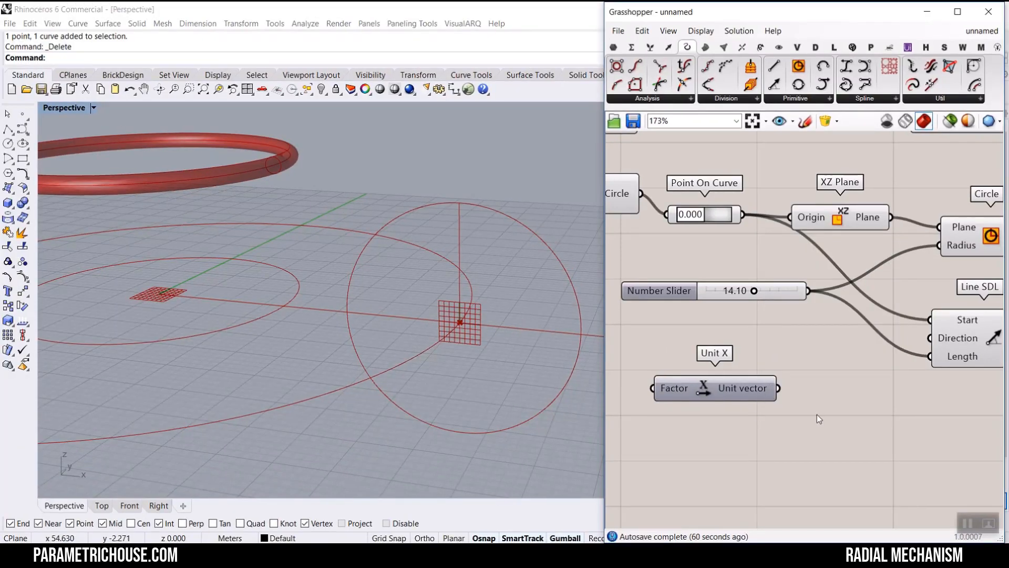
- Add a Rotate vector component and connect the Unit X output to its Vector input
double_click(823, 424)
text(rota)
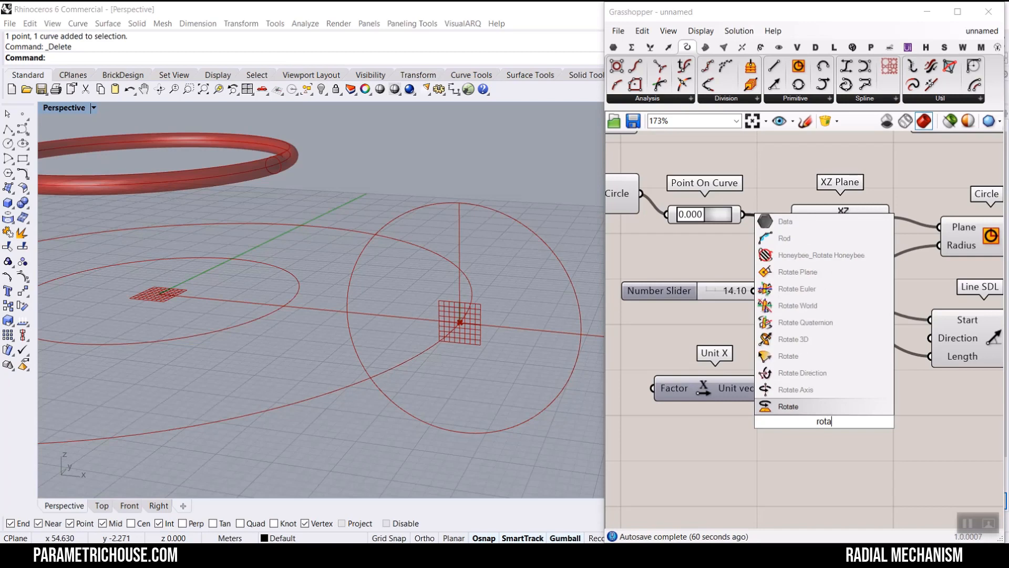
click(814, 357)
scroll(809, 393, up, 3)
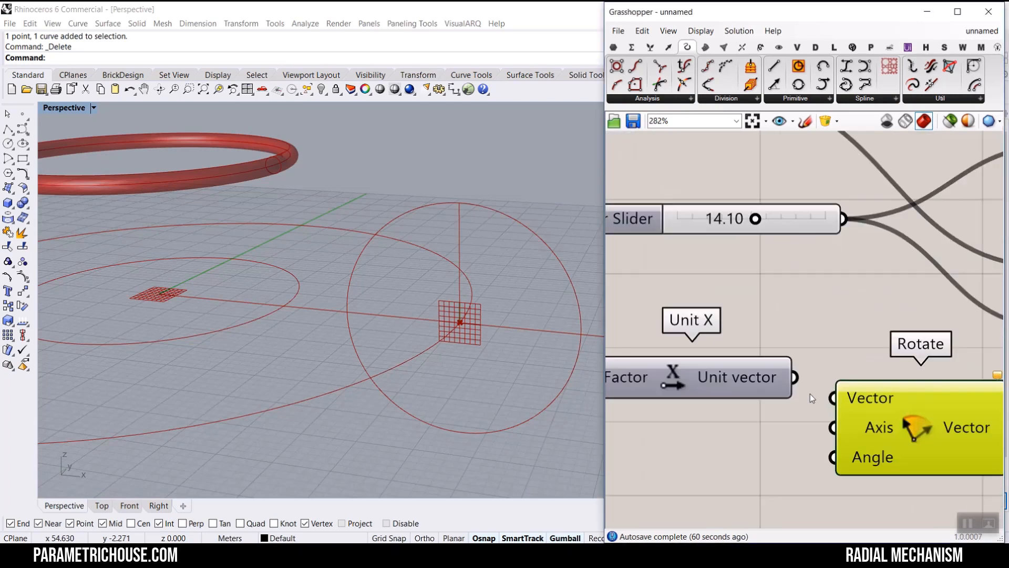
drag(795, 379, 839, 396)
- Add a Unit Y component and connect it to the Rotate component's Axis input
double_click(734, 398)
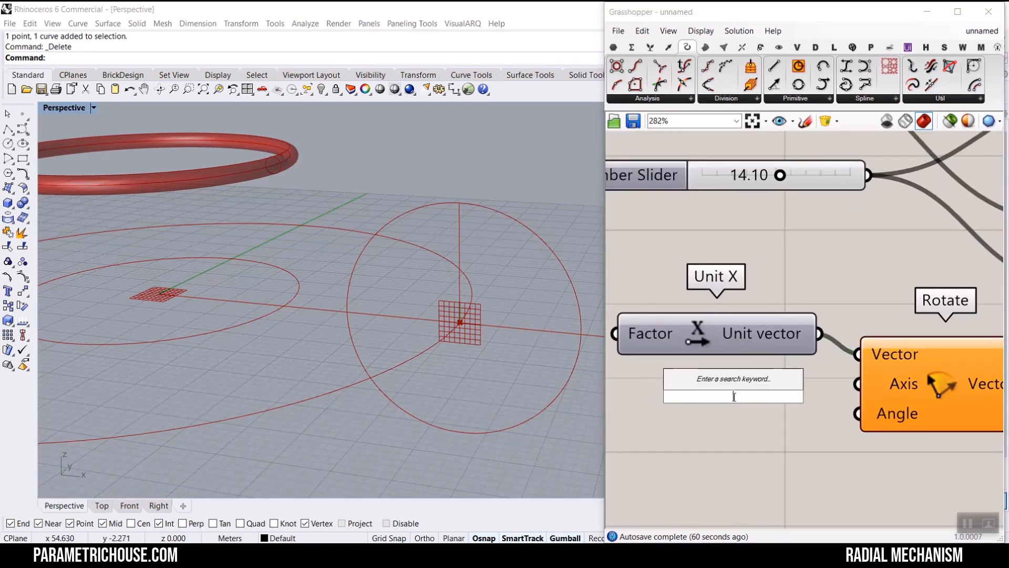
text(y)
key(Return)
drag(835, 395, 858, 384)
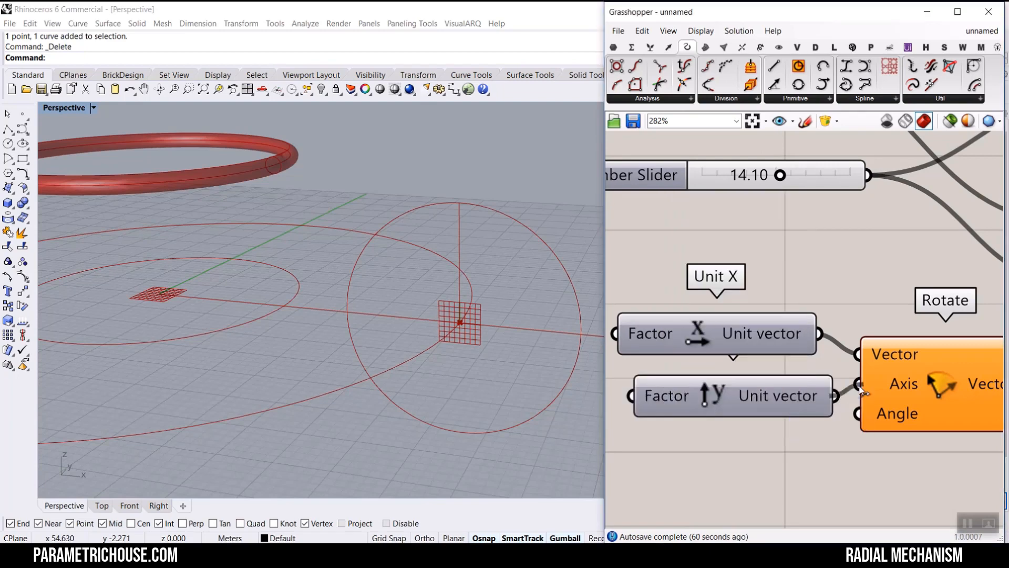
- Switch the Rotate component's Angle input to Degrees
right_drag(906, 417, 802, 349)
scroll(802, 348, up, 2)
right_click(800, 347)
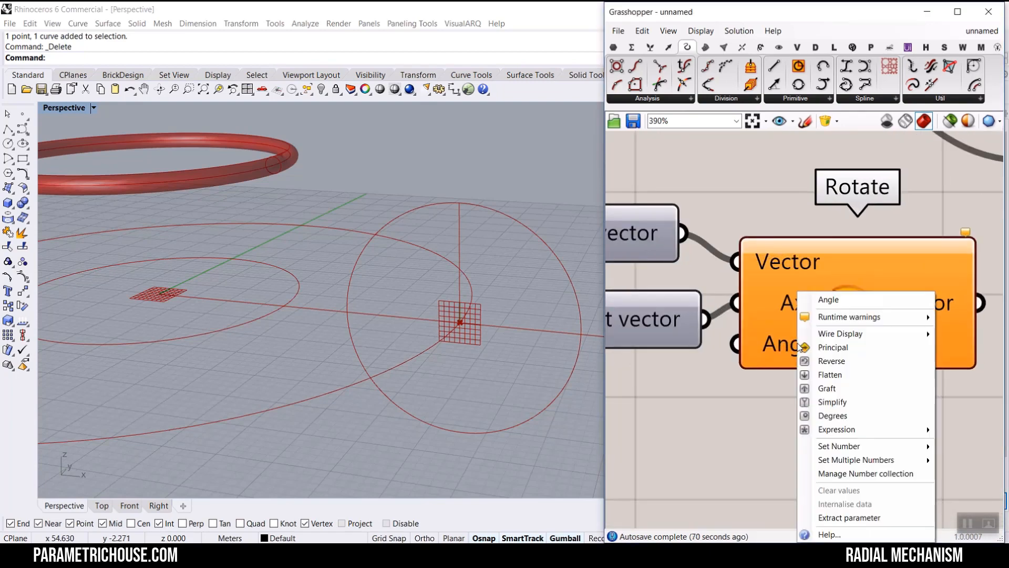
click(829, 415)
- Add a number slider ranging 0 to 180 below the Unit Y component
right_drag(823, 411, 927, 421)
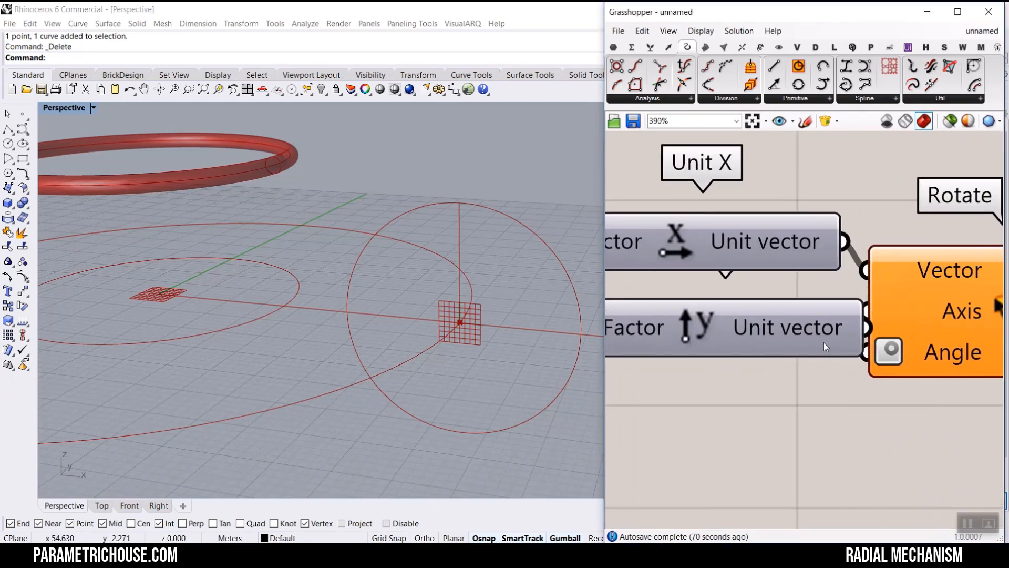
click(743, 334)
scroll(743, 333, down, 2)
double_click(744, 404)
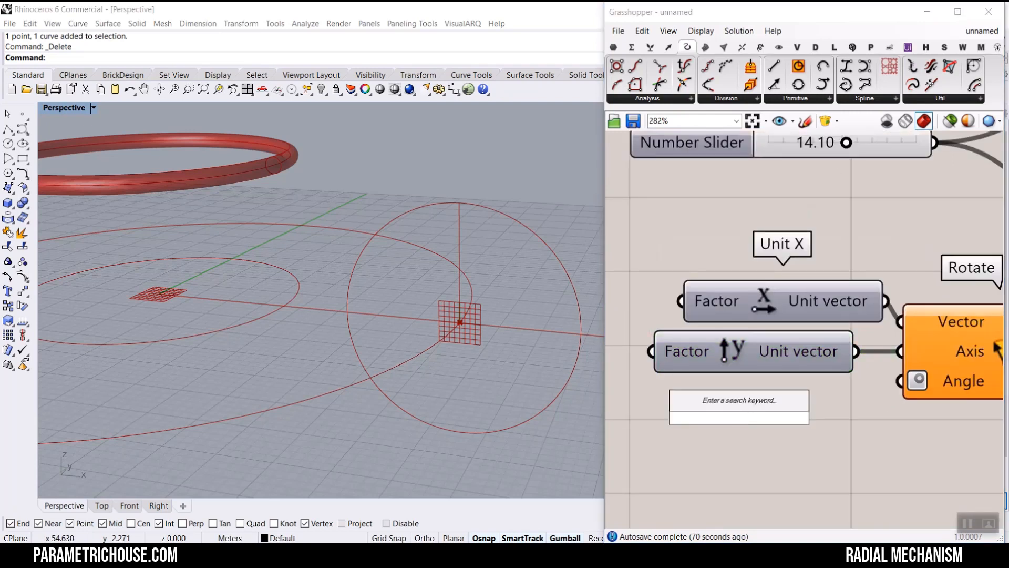
text(0..1800)
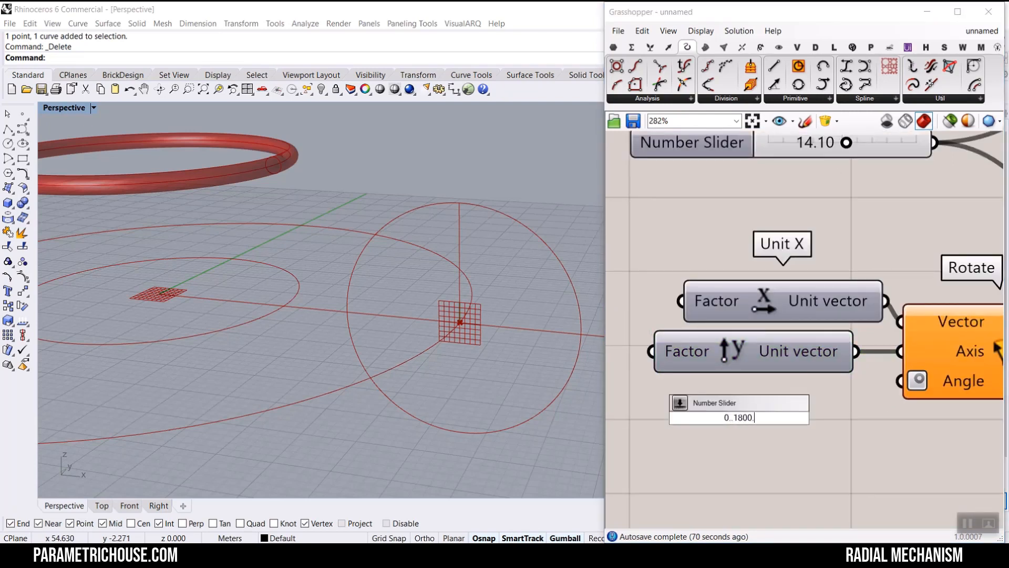
key(BackSpace)
key(Return)
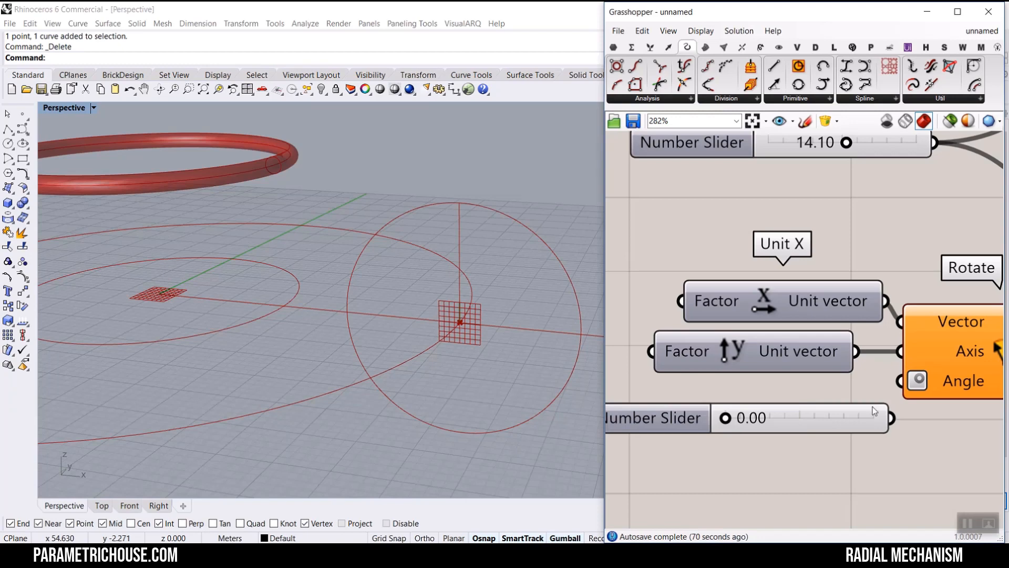
- Connect the new slider to the Rotate Angle input and the rotated vector to the Line SDL's Direction
drag(891, 418, 947, 265)
scroll(900, 381, down, 2)
right_drag(965, 349, 889, 348)
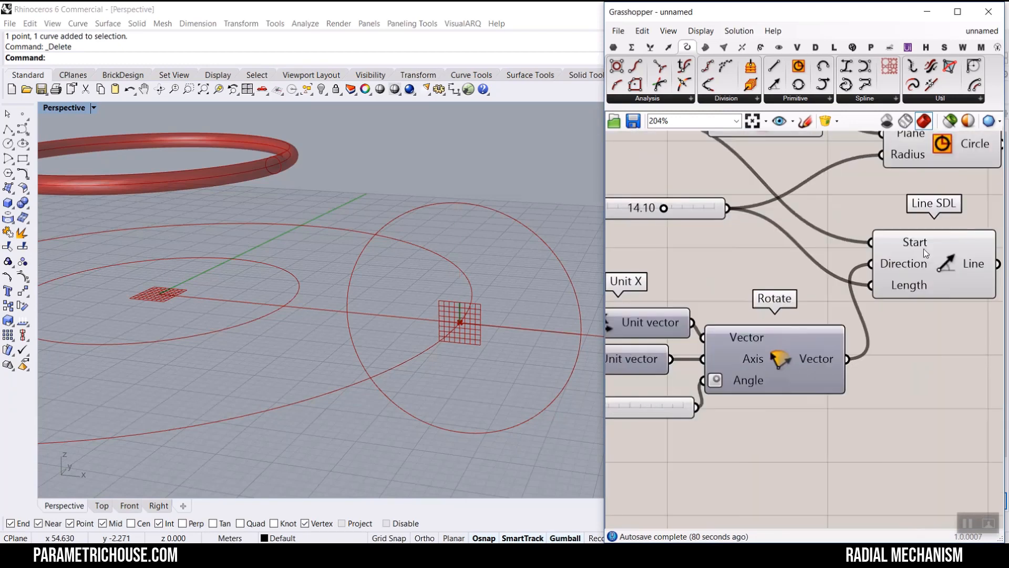
- Inspect the Line SDL's preview line in the viewport
click(926, 251)
right_drag(414, 346, 457, 326)
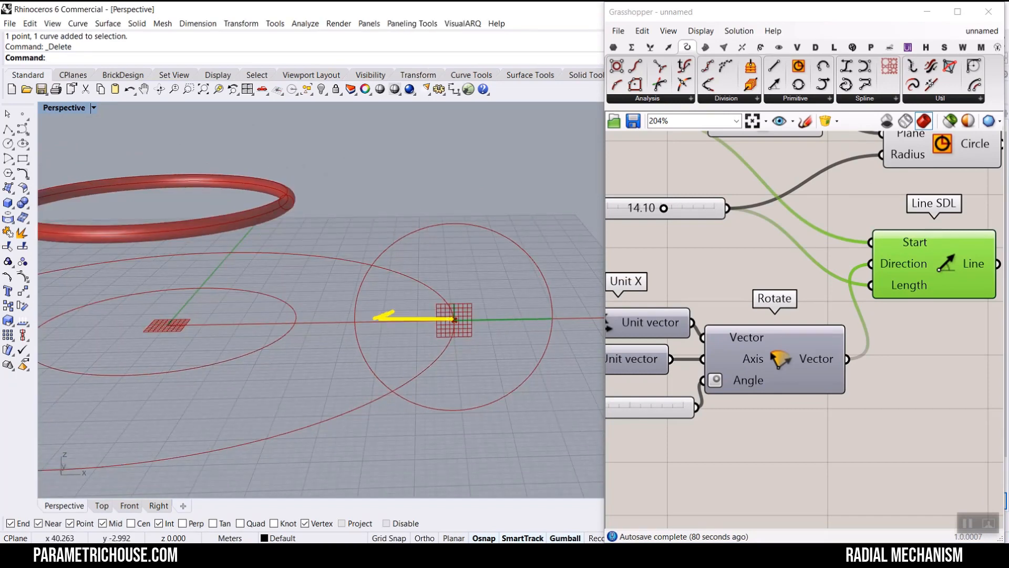
right_drag(615, 326, 713, 326)
scroll(713, 326, up, 2)
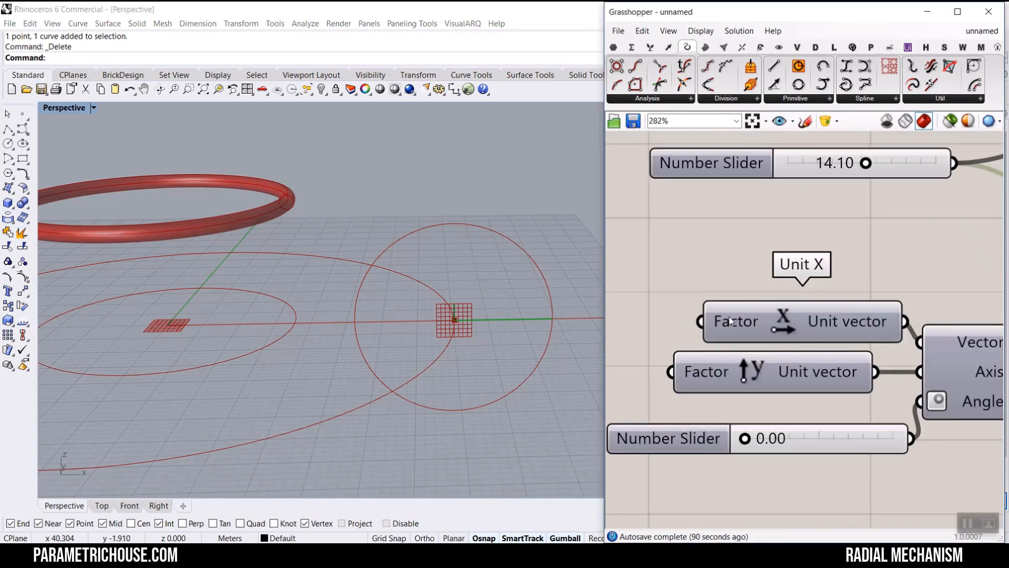
- Set the Unit X Factor input expression to -x
right_click(712, 322)
mouse_move(767, 425)
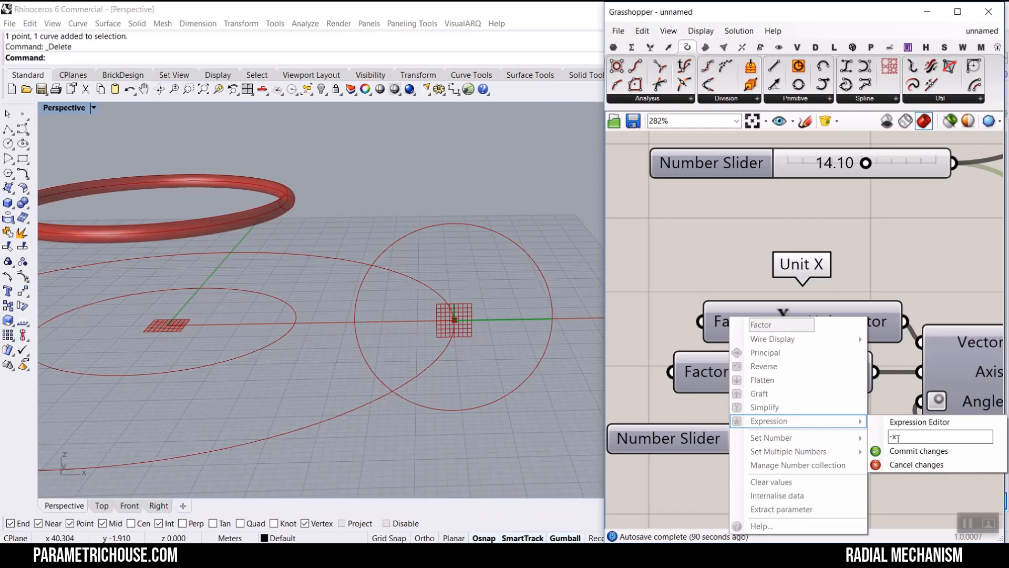
key(Return)
- Set the rotation angle slider to about 34.22 degrees to tilt the linkage line
scroll(811, 314, down, 3)
right_drag(938, 277, 839, 283)
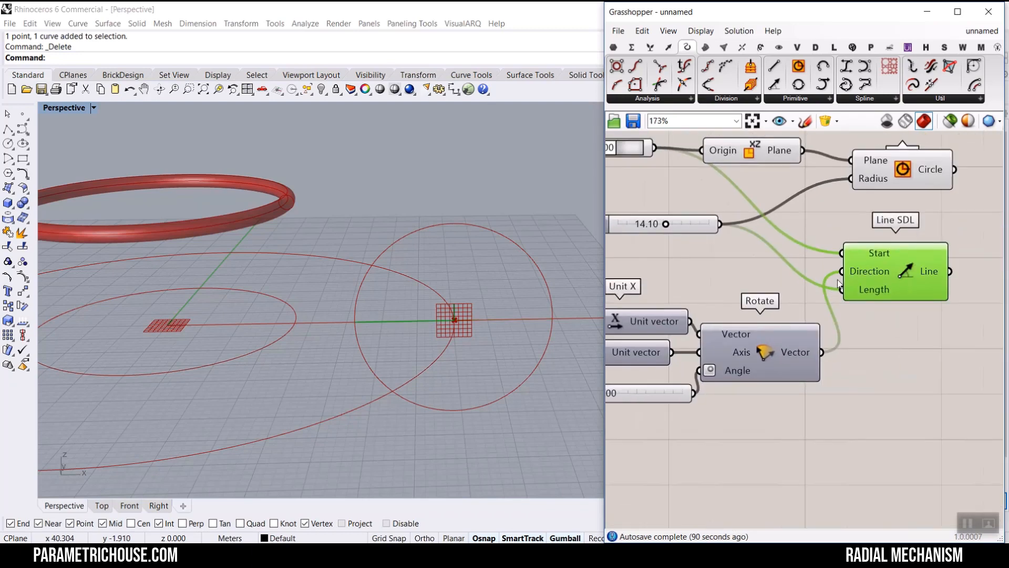
scroll(729, 399, up, 4)
mouse_move(728, 398)
mouse_down()
mouse_move(787, 400)
mouse_move(724, 406)
mouse_move(794, 409)
mouse_move(738, 406)
mouse_move(748, 401)
mouse_up()
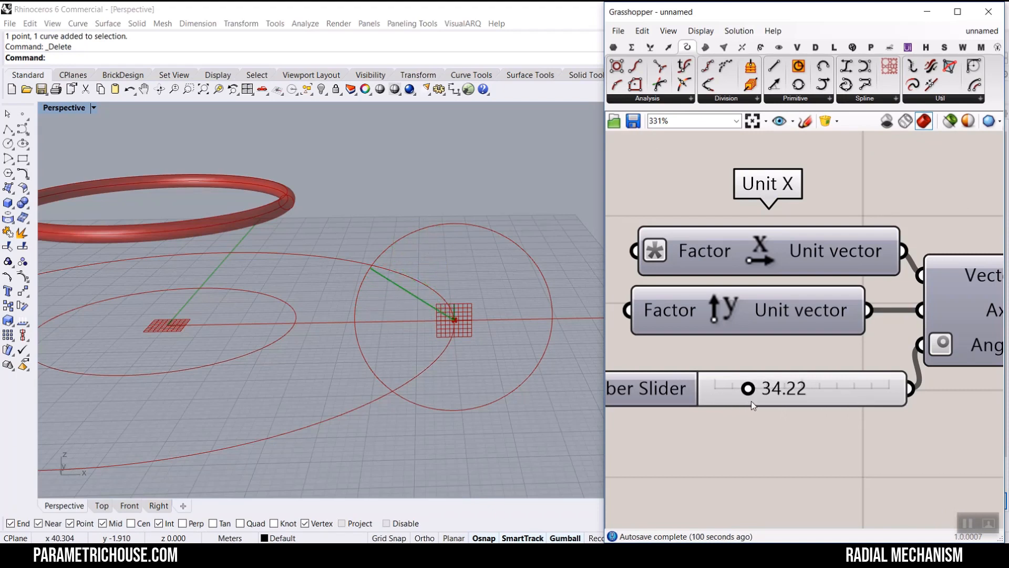
- Rename the angle slider to initial Rotation
right_click(672, 389)
key(ctrl+a)
key(BackSpace)
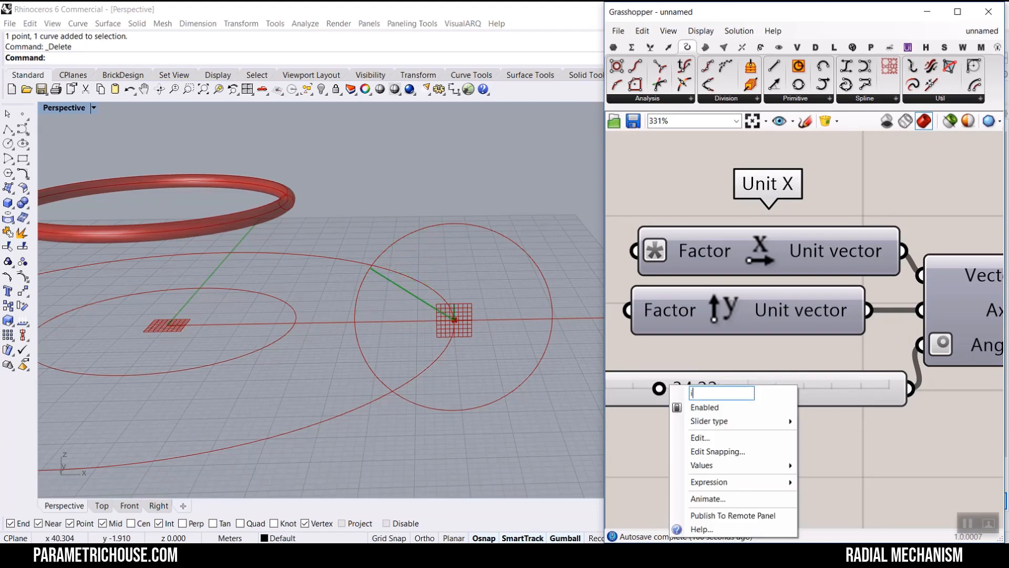
text(initial)
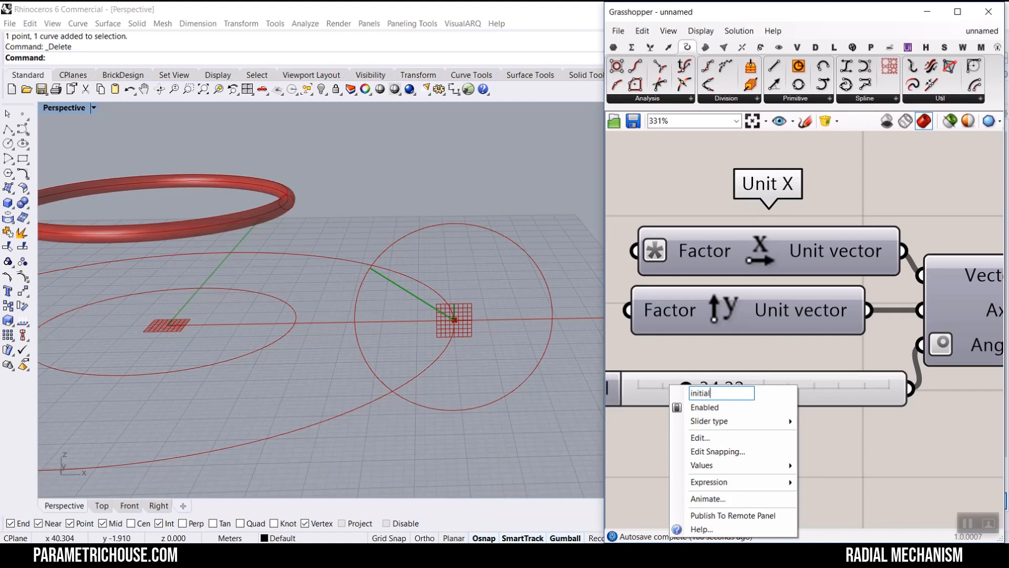
text( Rotation)
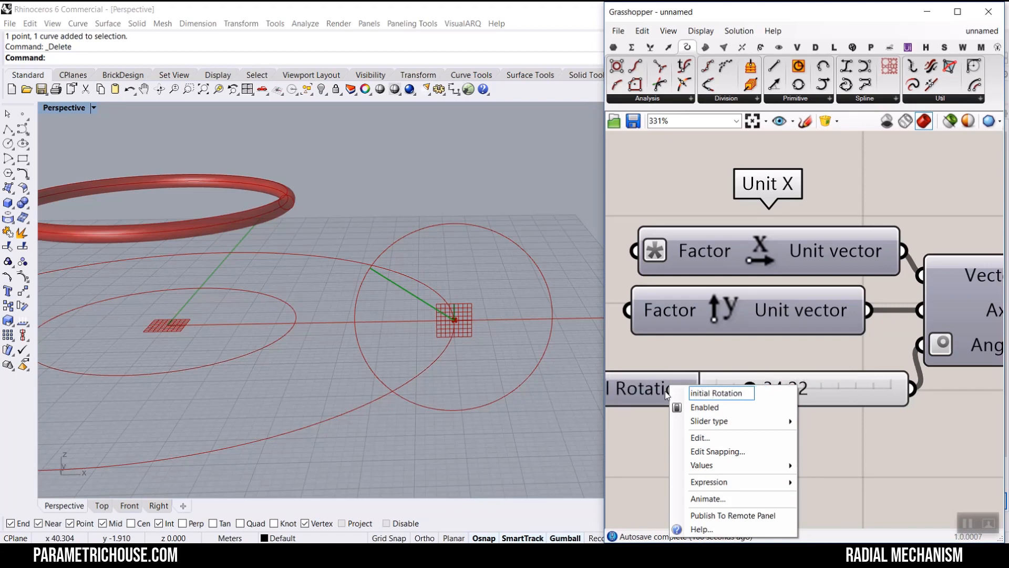
key(Return)
scroll(795, 474, down, 3)
click(745, 433)
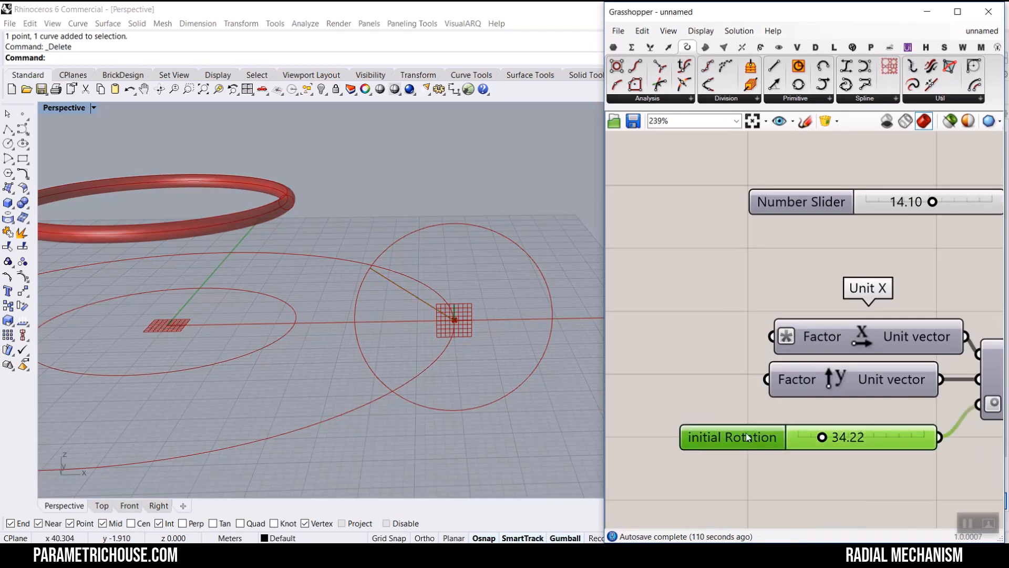
scroll(707, 295, down, 3)
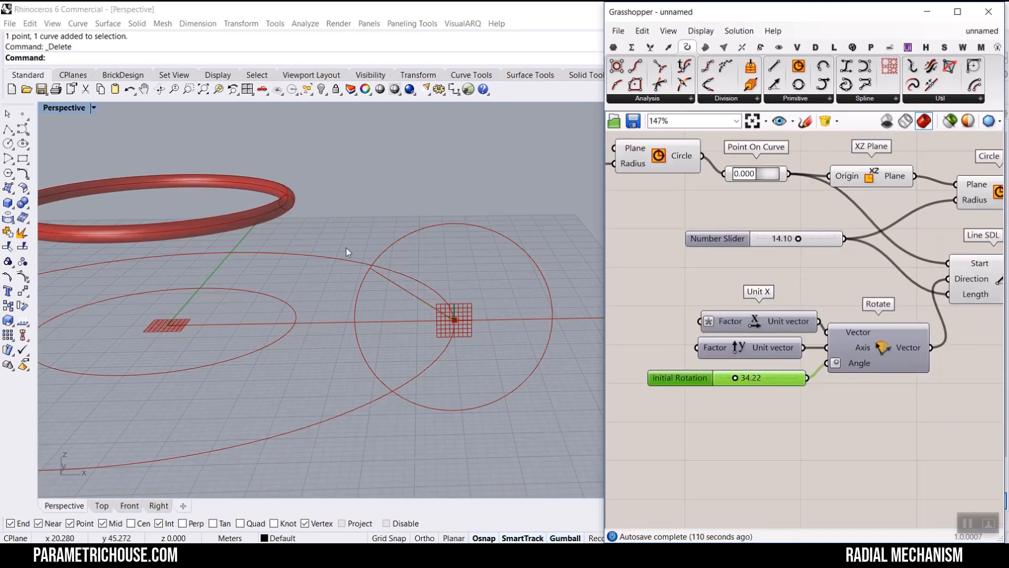
scroll(821, 234, down, 3)
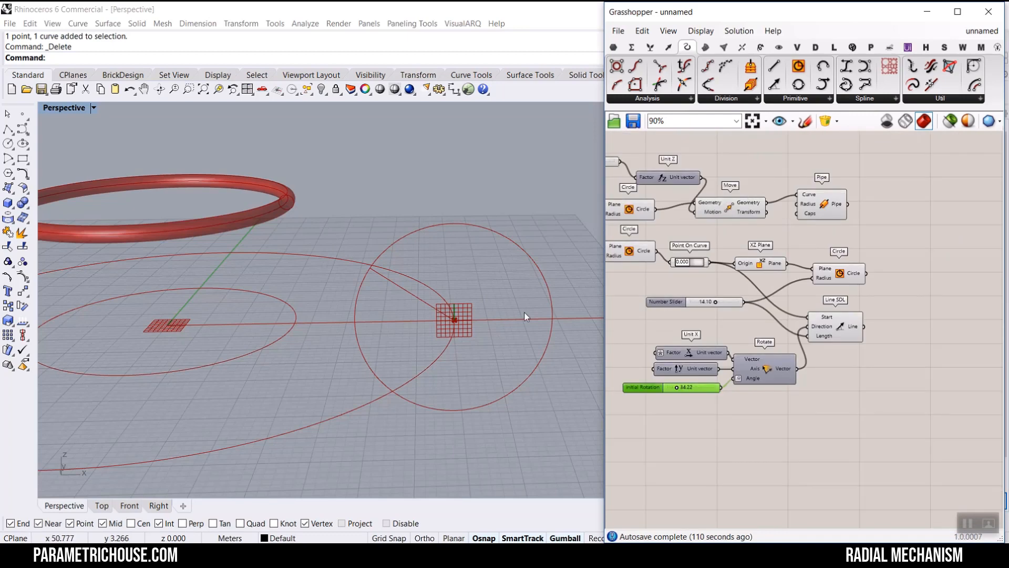
scroll(313, 239, up, 2)
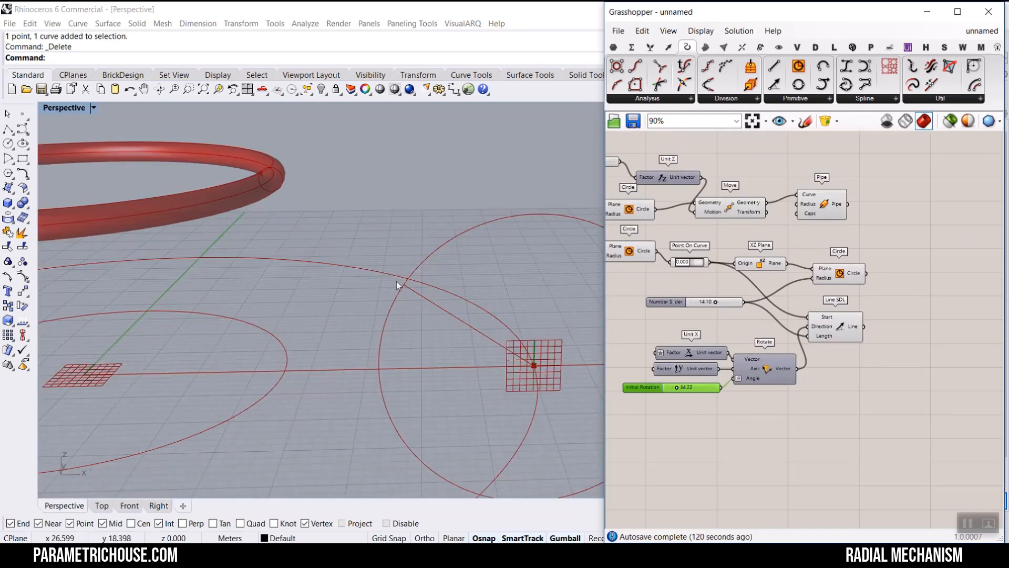
mouse_move(404, 286)
mouse_down()
mouse_move(285, 370)
mouse_move(324, 361)
mouse_up()
mouse_move(306, 284)
mouse_down()
mouse_move(329, 278)
mouse_move(351, 298)
mouse_up()
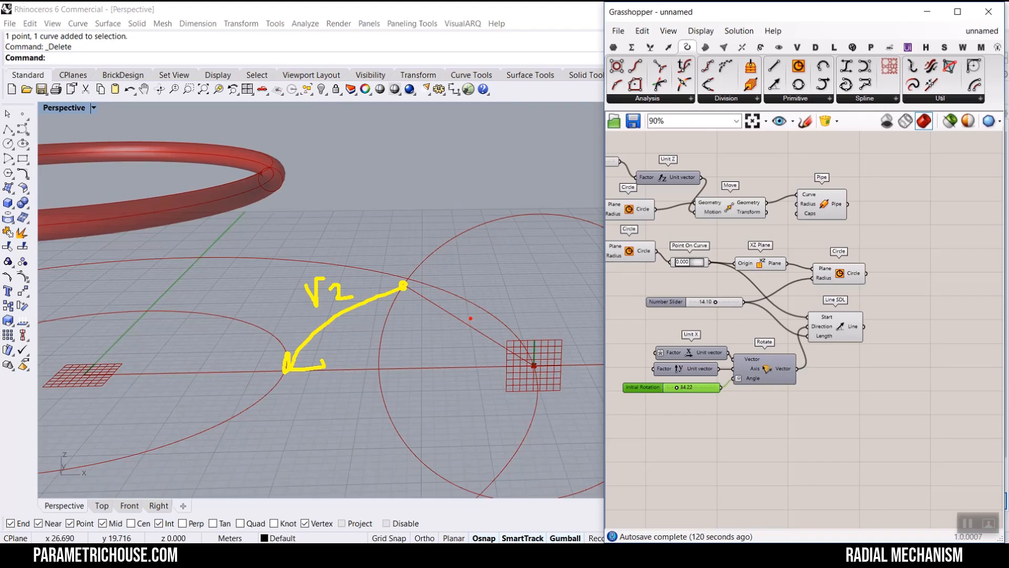
mouse_move(486, 323)
mouse_down()
mouse_move(495, 340)
mouse_move(458, 343)
mouse_move(458, 365)
mouse_up()
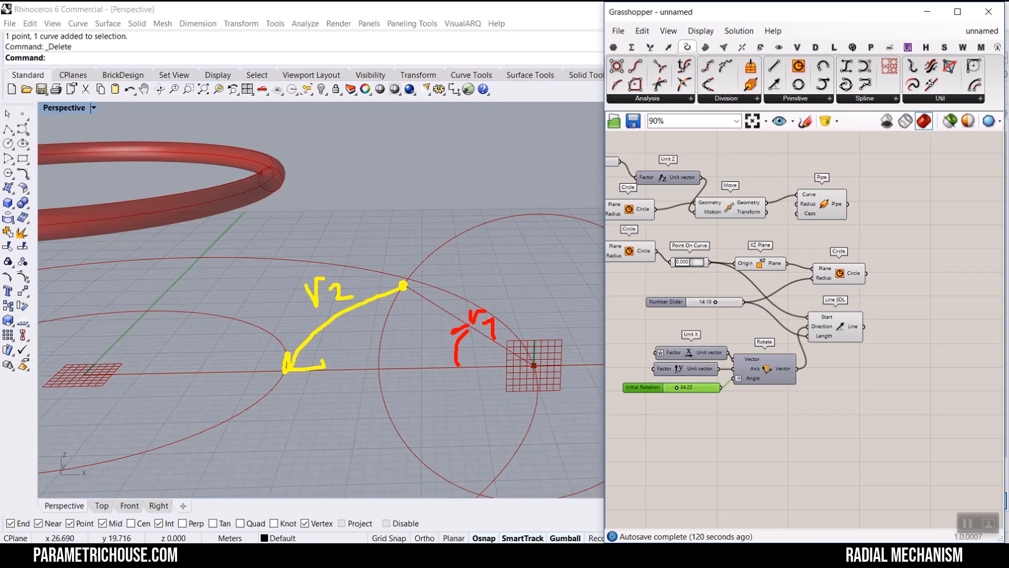
mouse_move(469, 325)
mouse_down()
mouse_move(472, 347)
mouse_move(434, 332)
mouse_move(446, 355)
mouse_up()
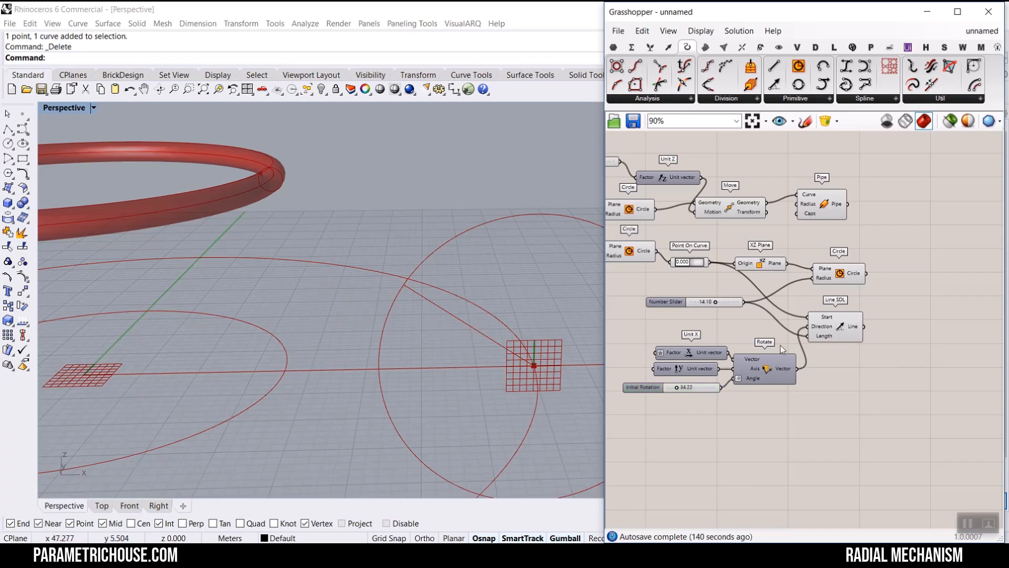
- Add a Point On Curve component on the Line SDL output and set its parameter to 1.000, the line's end
right_drag(832, 345, 742, 353)
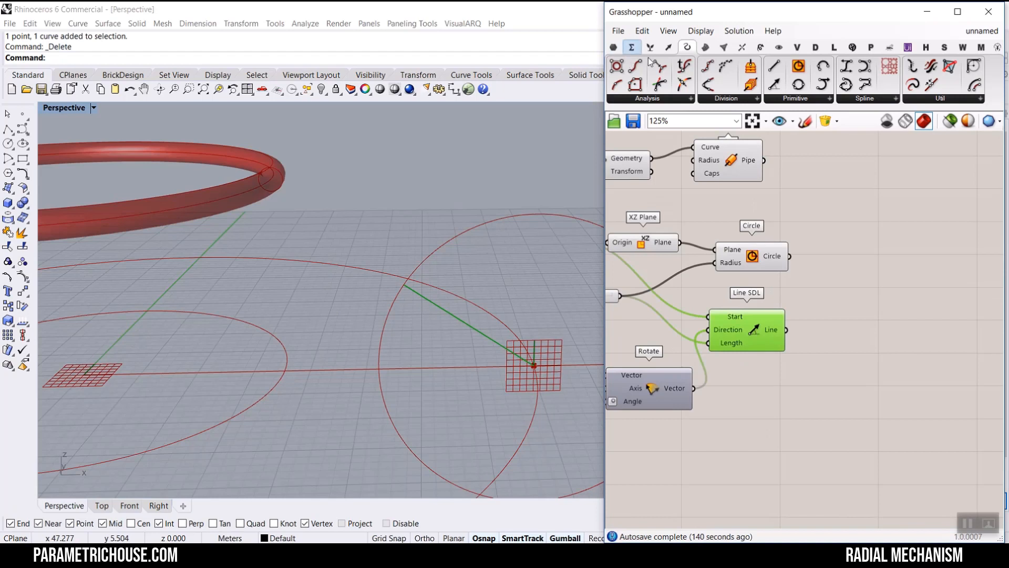
scroll(820, 298, up, 2)
scroll(819, 298, up, 2)
click(870, 347)
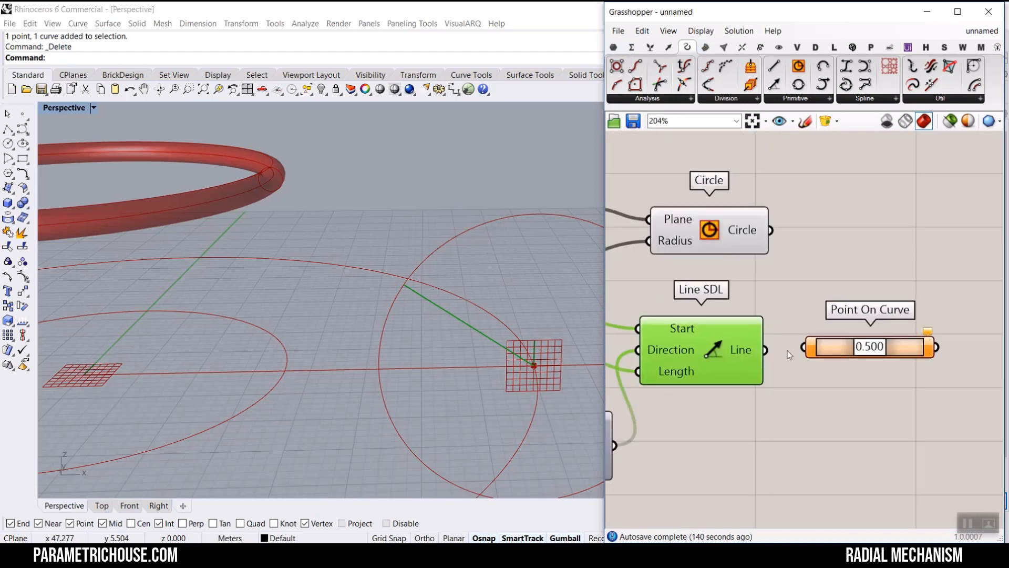
drag(766, 350, 805, 347)
drag(876, 349, 917, 350)
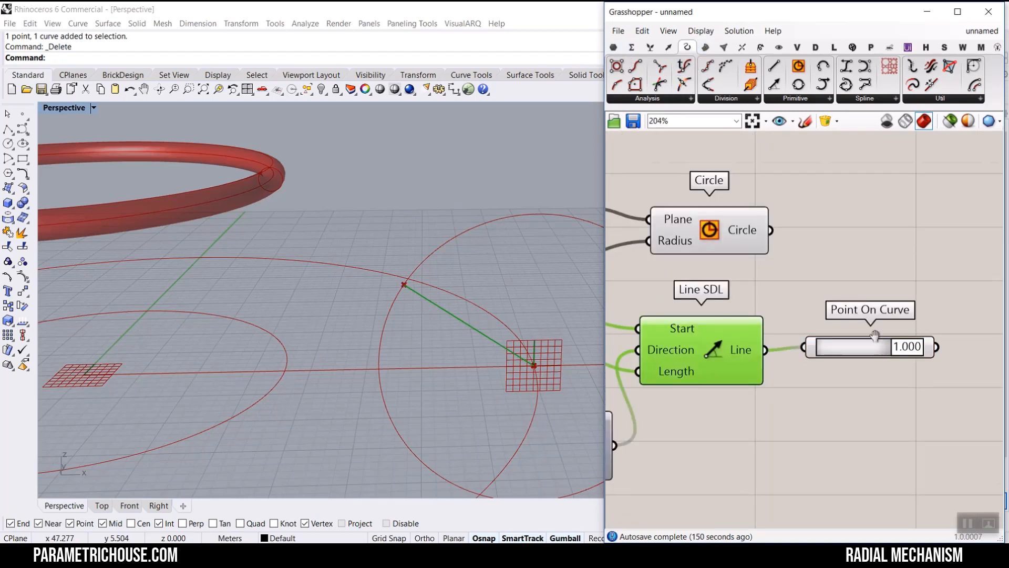
- Add a Line component and connect the end point of the Line SDL to its Start Point
scroll(749, 344, down, 3)
drag(775, 66, 843, 341)
scroll(763, 334, up, 3)
drag(773, 330, 832, 343)
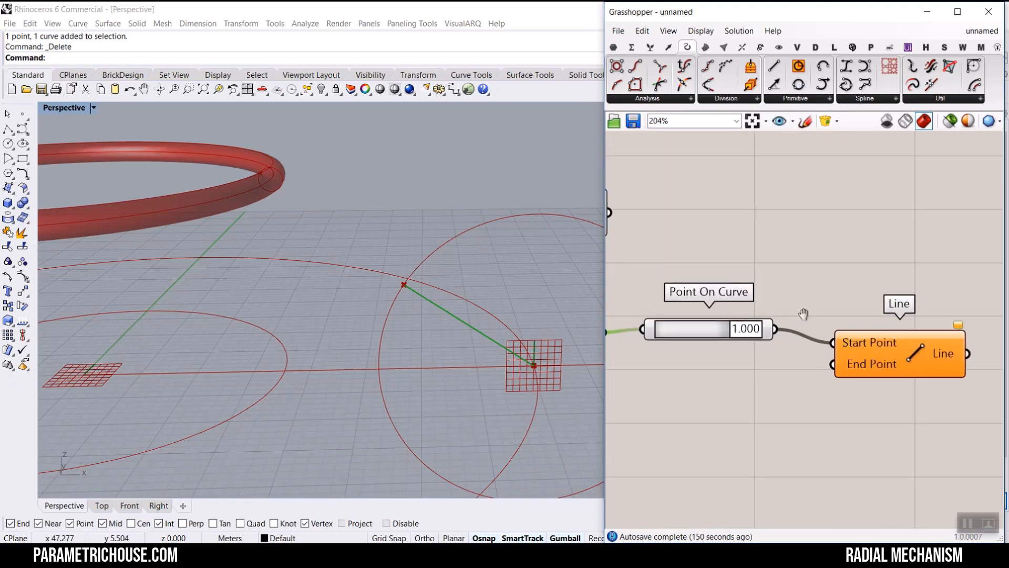
- Duplicate the Point On Curve at 0.000 on the inner circle and connect it to the Line's End Point
scroll(782, 289, down, 4)
right_drag(719, 246, 824, 235)
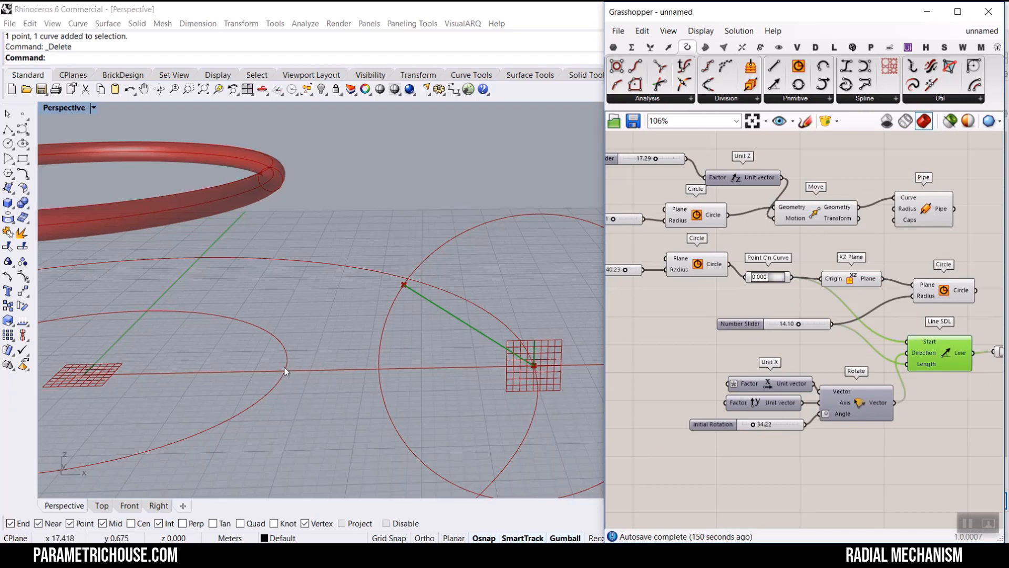
click(697, 214)
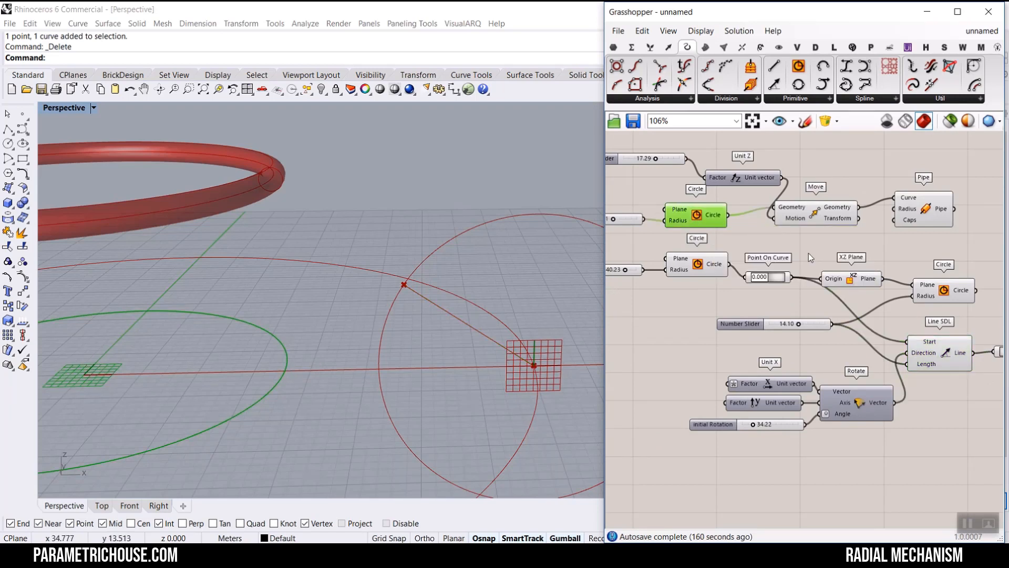
click(784, 280)
key(ctrl+c)
key(ctrl+v)
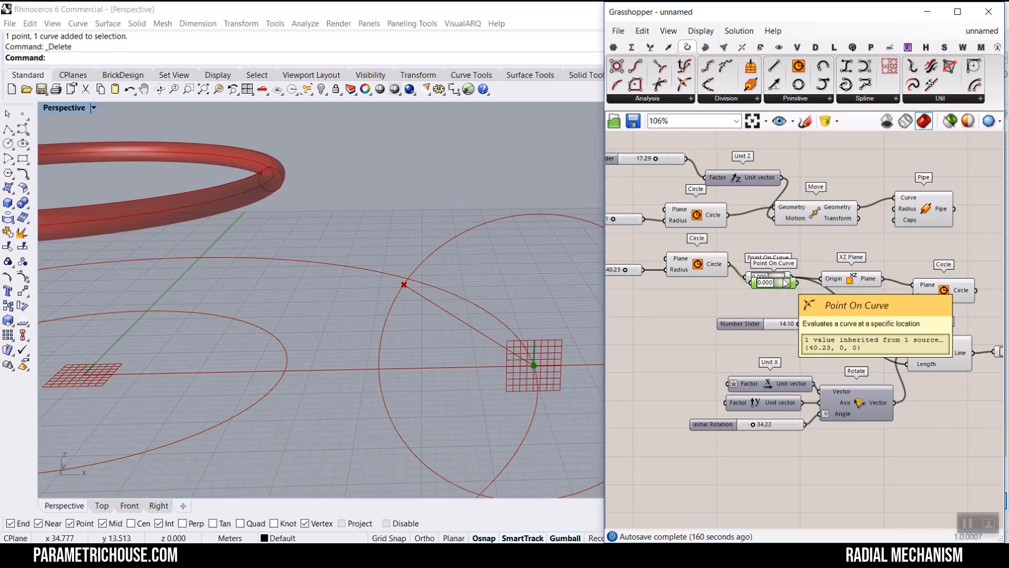
drag(777, 277, 784, 239)
drag(728, 215, 886, 269)
scroll(715, 220, down, 4)
scroll(881, 290, up, 6)
click(920, 257)
scroll(333, 279, down, 6)
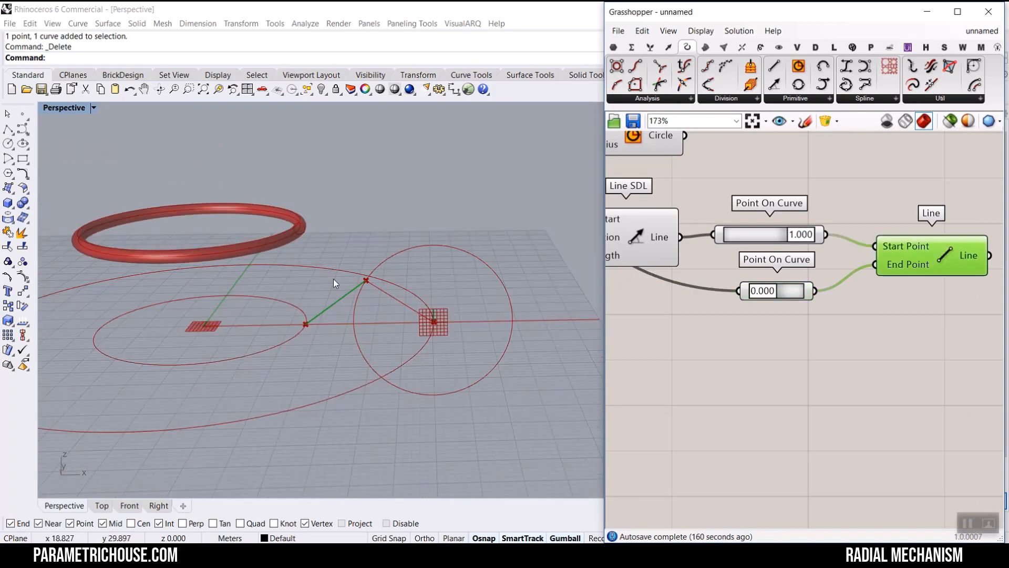
- Set the length slider to 10.45 and the Initial Rotation slider to 43.99 while viewing the linkage
right_drag(333, 279, 314, 308)
scroll(314, 308, up, 3)
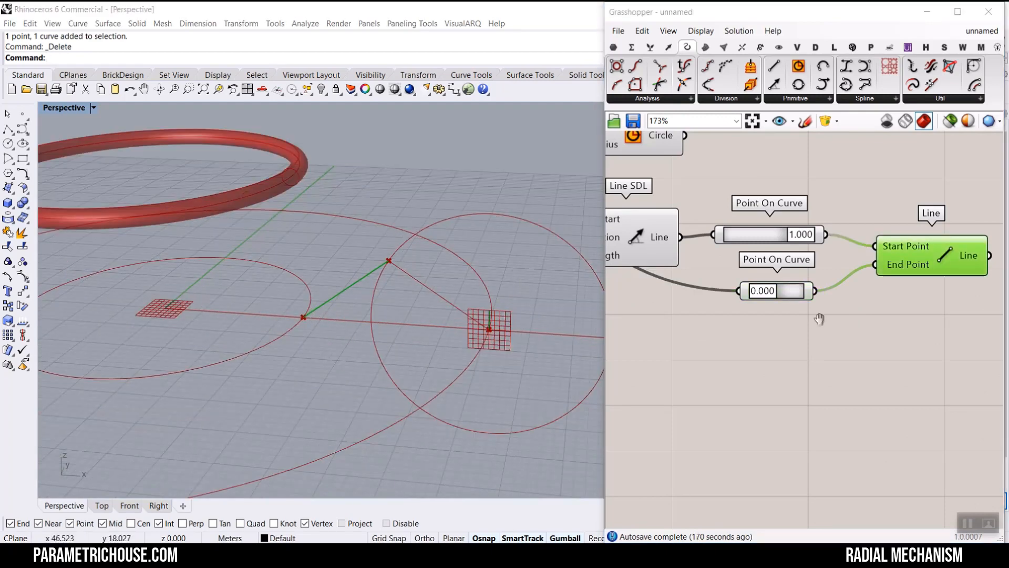
scroll(804, 323, down, 4)
scroll(764, 337, up, 5)
mouse_move(726, 329)
mouse_down()
mouse_move(752, 328)
mouse_move(730, 328)
mouse_up()
right_drag(776, 288, 734, 337)
scroll(734, 336, down, 2)
scroll(742, 263, up, 2)
drag(781, 250, 758, 253)
scroll(763, 291, down, 6)
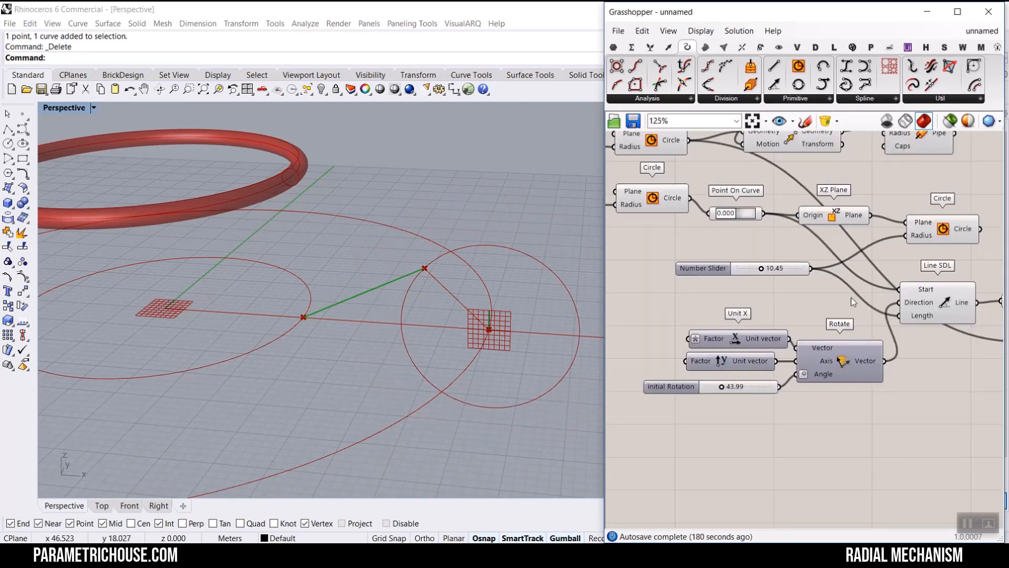
scroll(844, 316, up, 5)
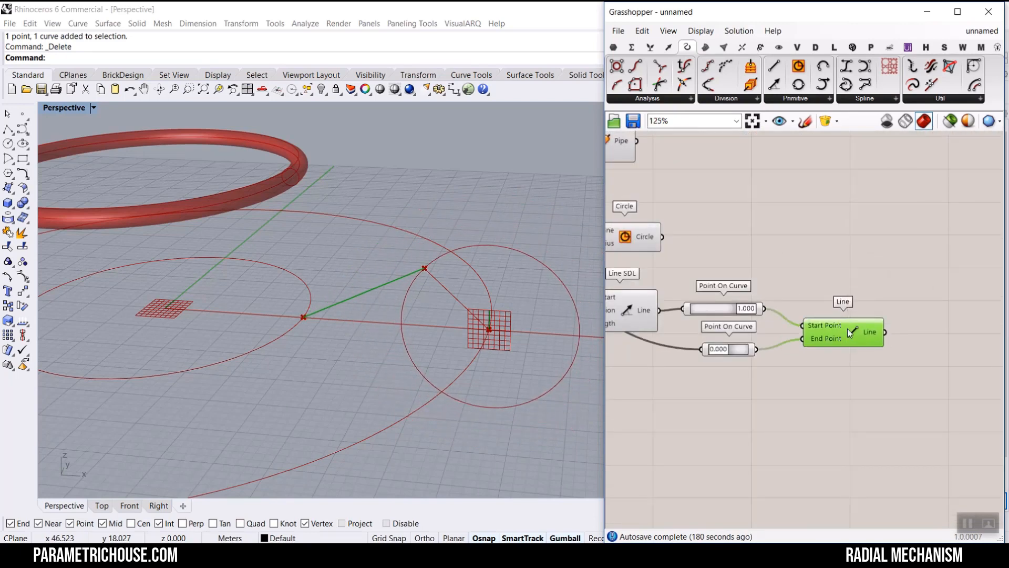
scroll(909, 294, down, 4)
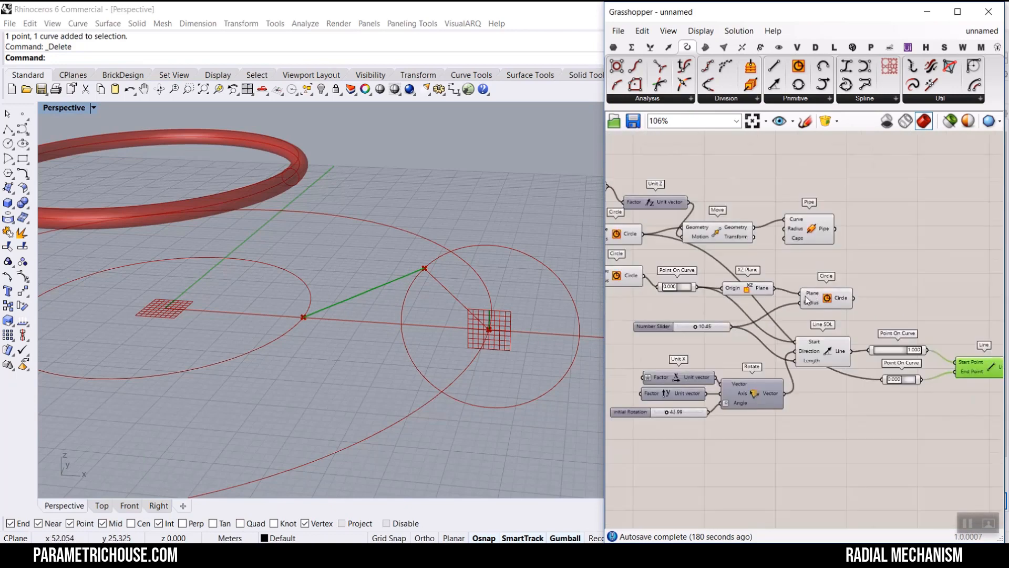
scroll(833, 265, up, 5)
right_drag(833, 263, 863, 281)
drag(878, 263, 740, 331)
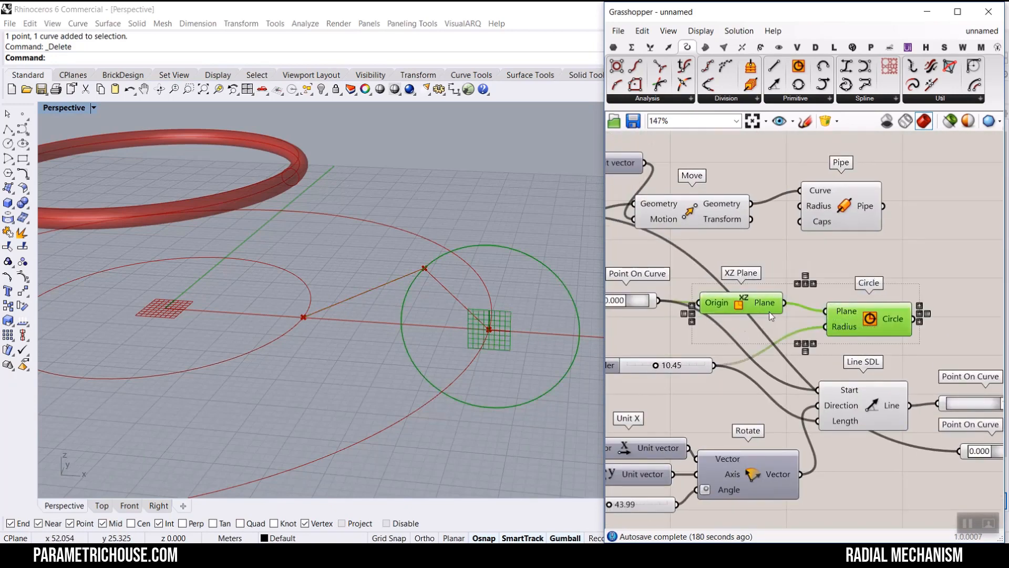
scroll(756, 322, down, 3)
right_drag(755, 324, 719, 355)
alt+drag(786, 353, 861, 251)
click(734, 283)
scroll(733, 281, up, 3)
click(733, 295)
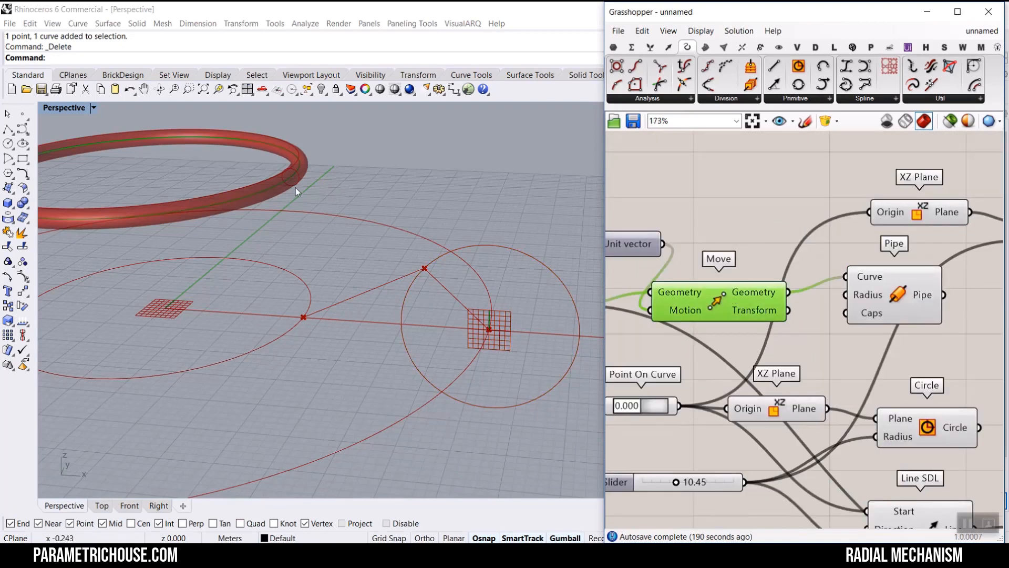
scroll(687, 259, down, 2)
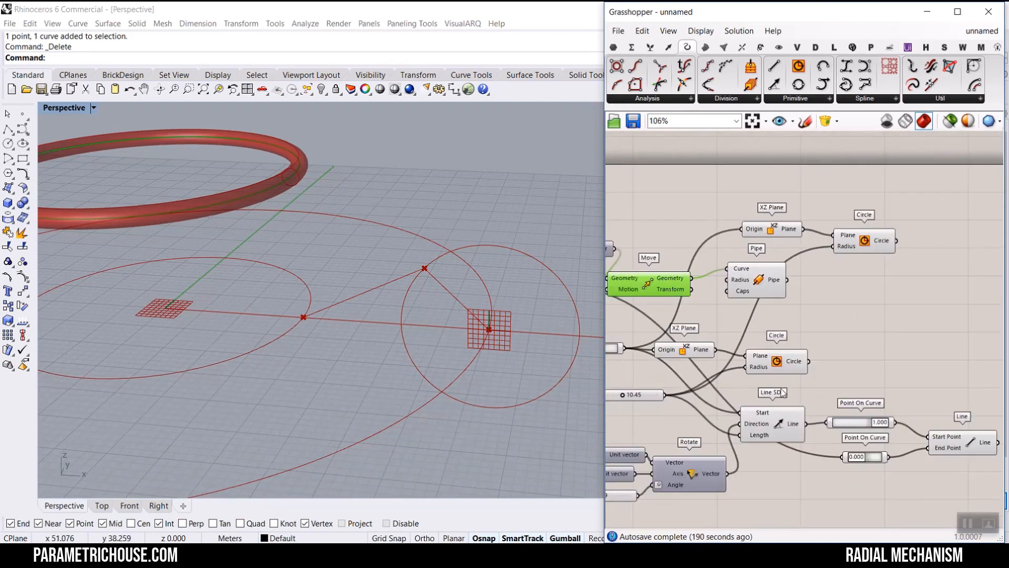
key(ctrl+z)
key(ctrl+z)
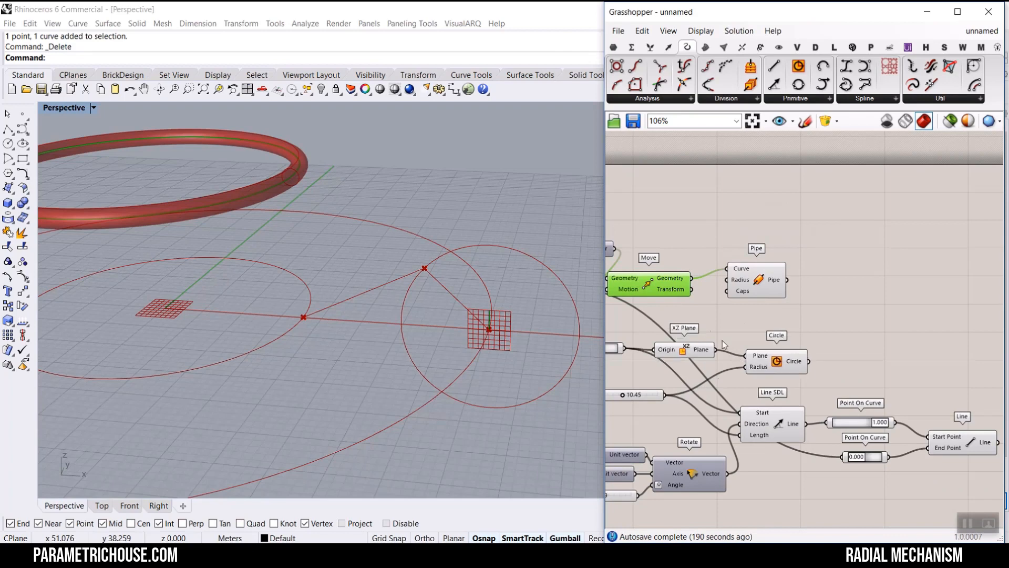
- Duplicate the Point On Curve, XZ Plane and Circle chain and feed it the moved upper circle geometry
right_drag(738, 337, 853, 326)
scroll(884, 321, up, 2)
drag(885, 320, 656, 376)
scroll(759, 355, down, 3)
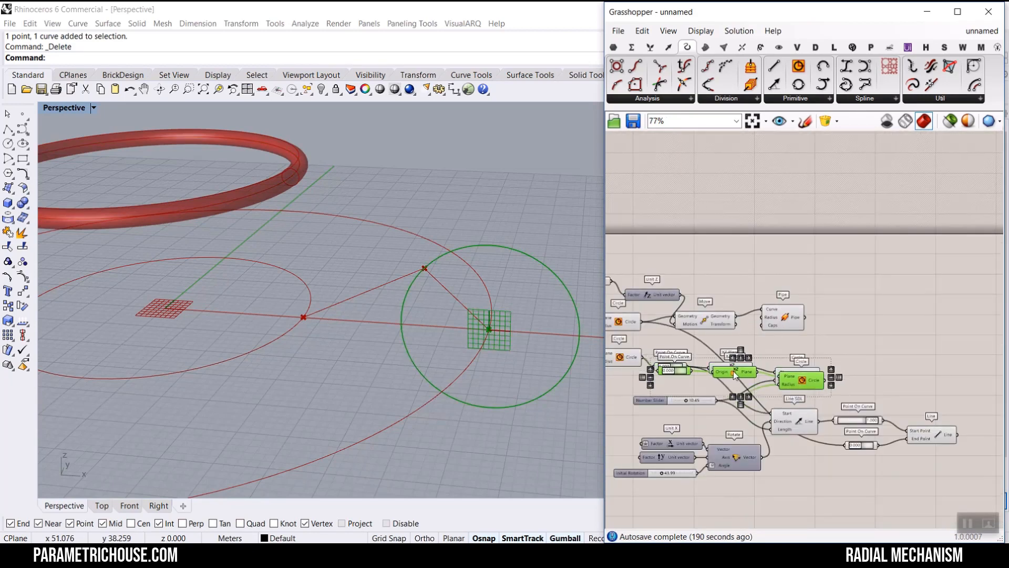
alt+drag(730, 366, 853, 278)
click(852, 295)
scroll(734, 321, up, 4)
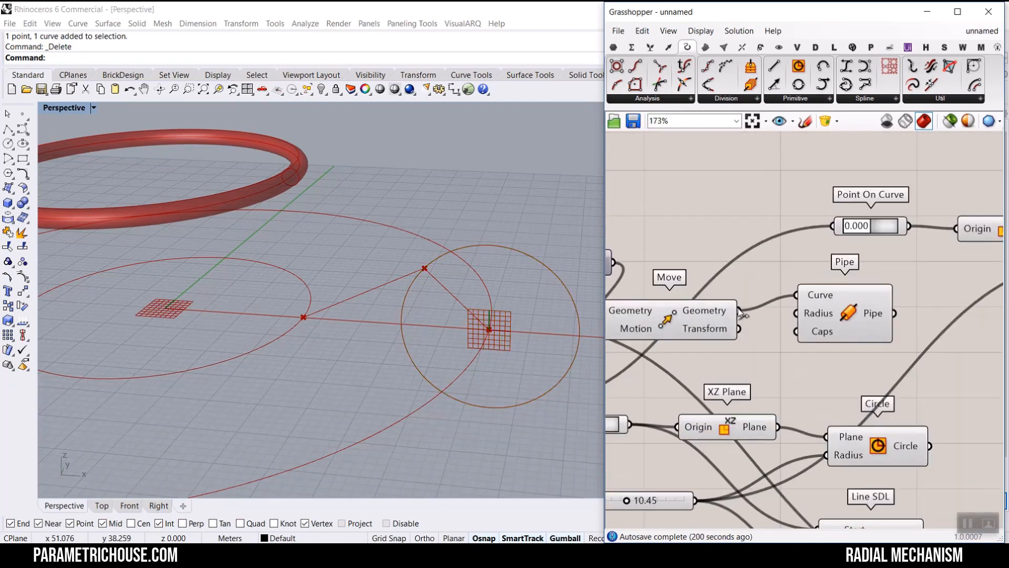
drag(739, 311, 832, 226)
- Connect the new Line to the Radius of the upper vertical circle
scroll(888, 266, down, 4)
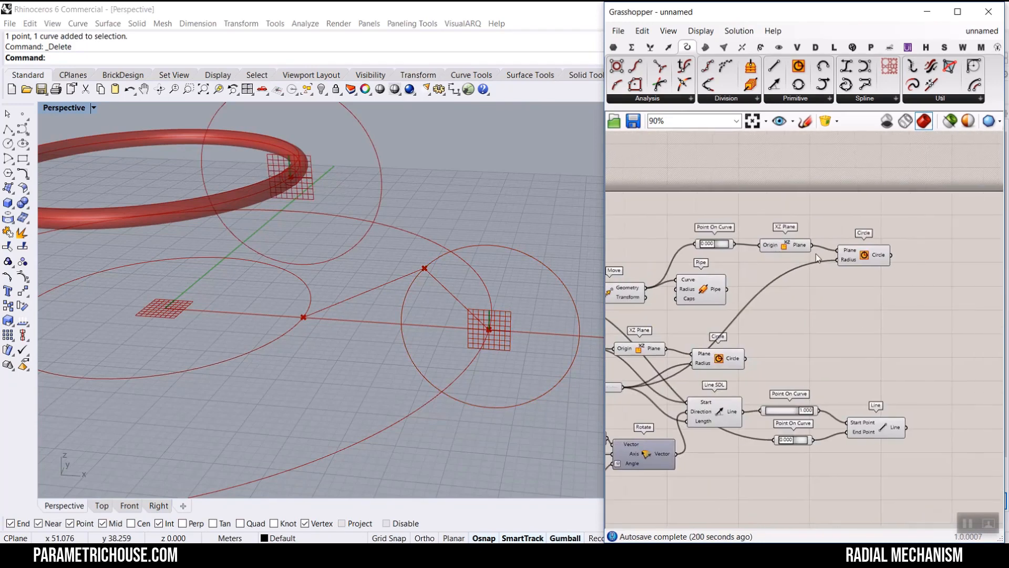
click(856, 260)
scroll(846, 267, up, 4)
scroll(816, 345, down, 3)
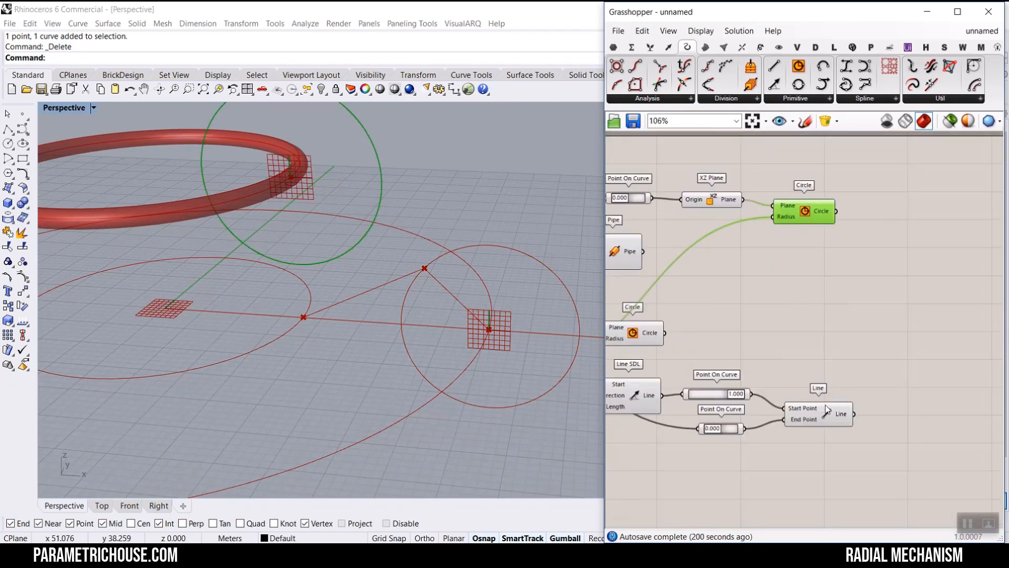
scroll(827, 409, up, 3)
drag(881, 469, 756, 165)
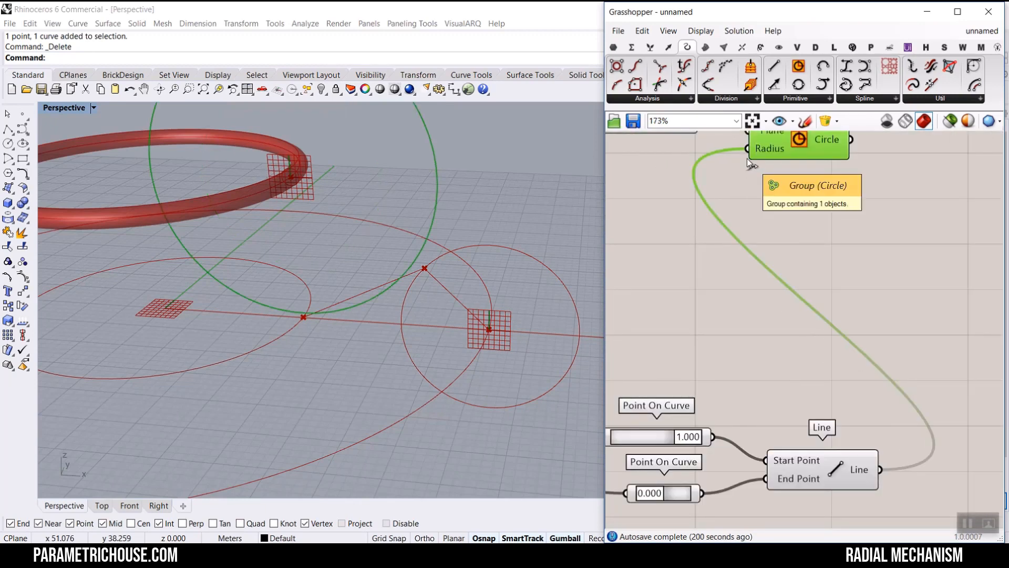
- Move the lower vertical Circle component beside the upper one on the canvas
scroll(801, 272, down, 3)
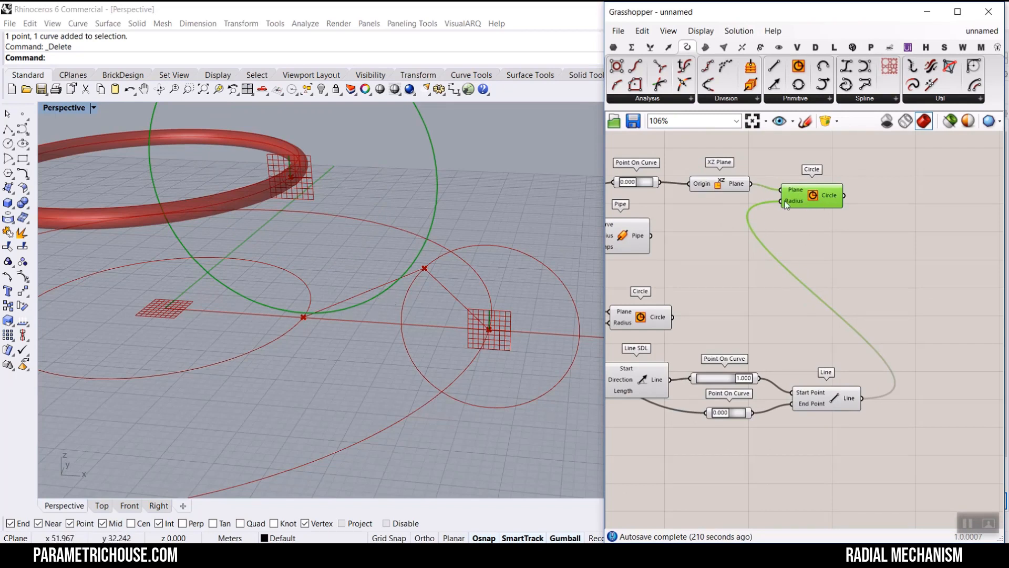
drag(652, 315, 814, 230)
right_drag(458, 274, 433, 243)
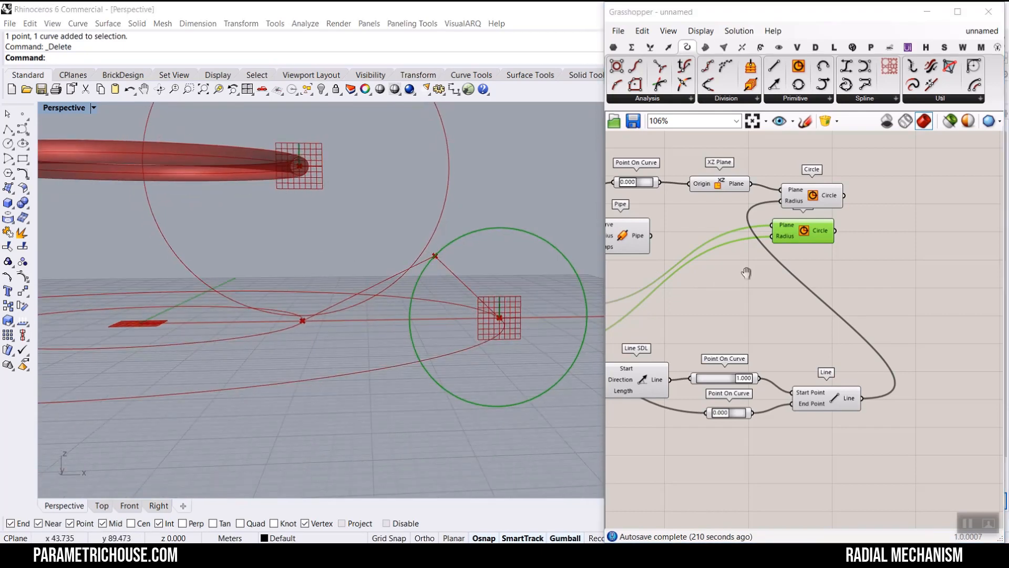
- Lower the Unit Z height slider to 6.22
right_drag(746, 272, 844, 288)
scroll(844, 287, down, 2)
right_drag(639, 310, 837, 311)
scroll(778, 318, up, 3)
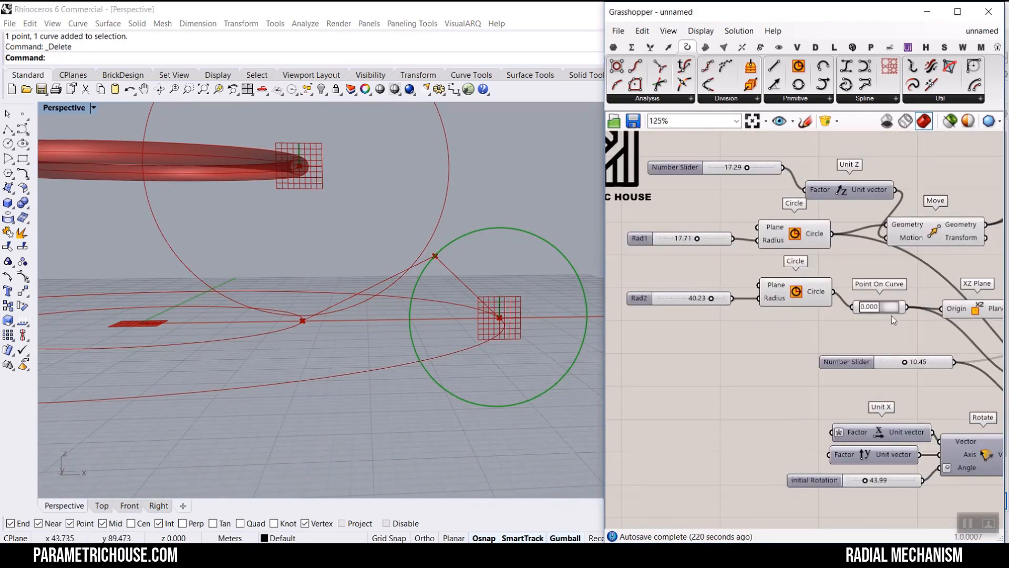
scroll(737, 154, up, 4)
drag(754, 179, 699, 203)
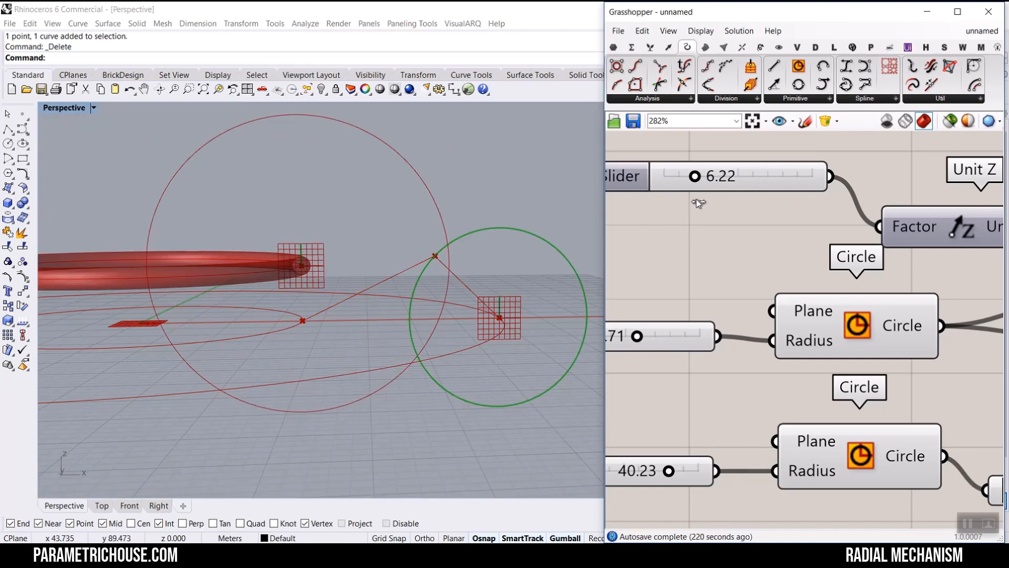
- Set the length slider to 15.92 and the Initial Rotation slider to 71.80
scroll(718, 309, down, 5)
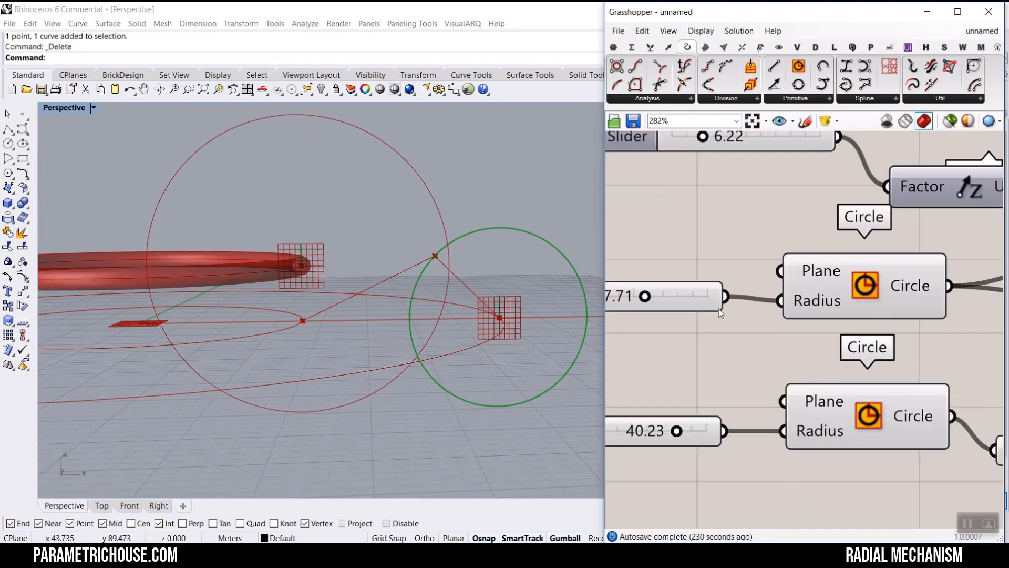
scroll(841, 368, up, 4)
scroll(822, 377, down, 3)
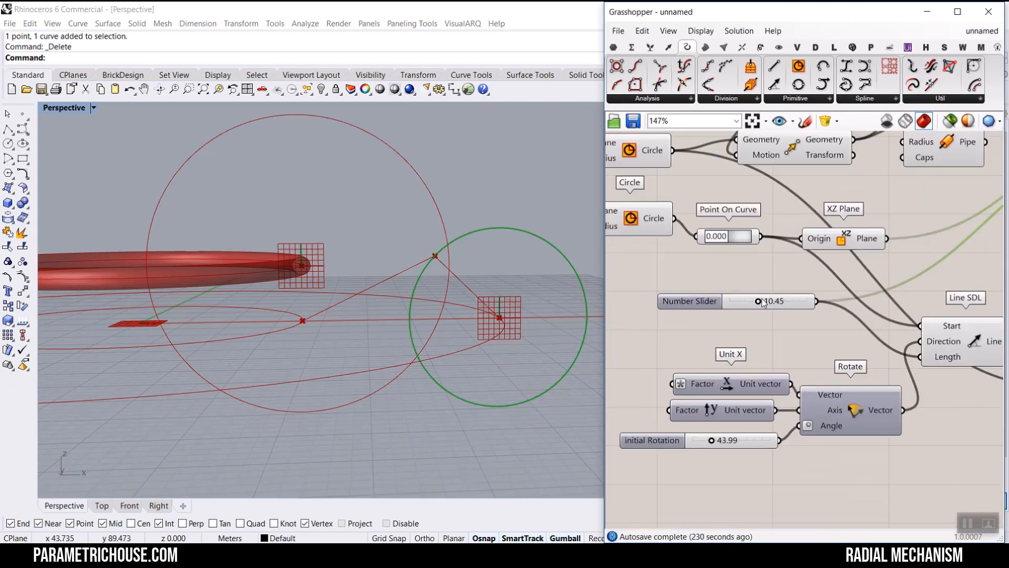
scroll(789, 336, up, 5)
drag(760, 300, 790, 300)
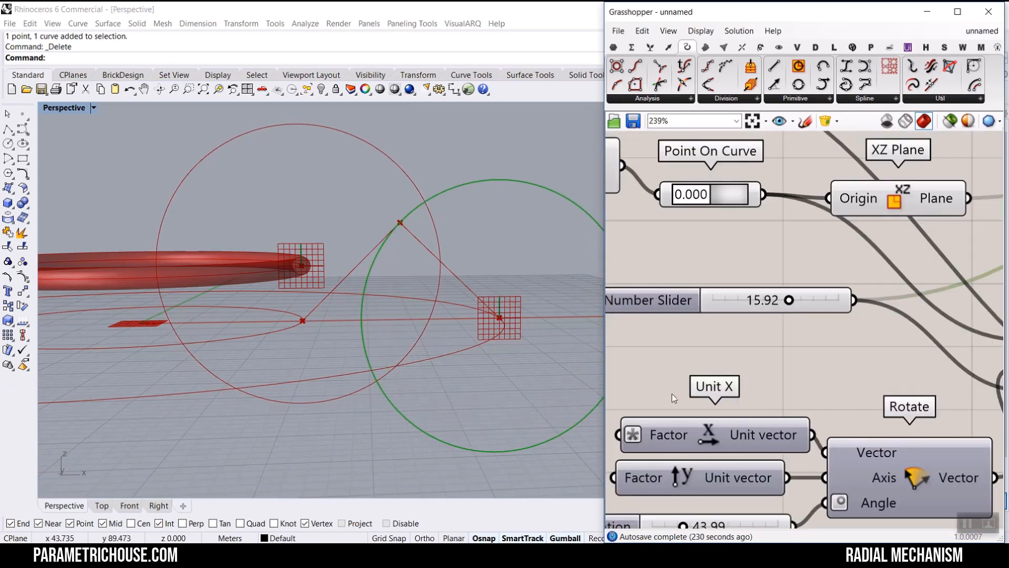
right_drag(688, 511, 696, 404)
drag(693, 421, 711, 423)
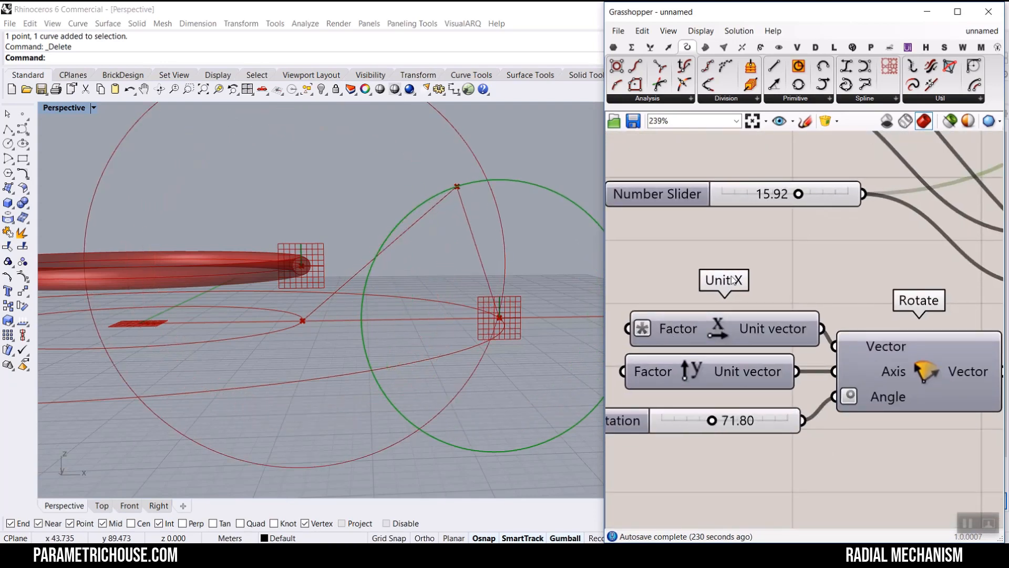
- Raise the Unit Z height slider to 27.03 and check the mechanism in the viewport
scroll(812, 329, down, 4)
scroll(723, 279, up, 3)
right_drag(723, 277, 758, 402)
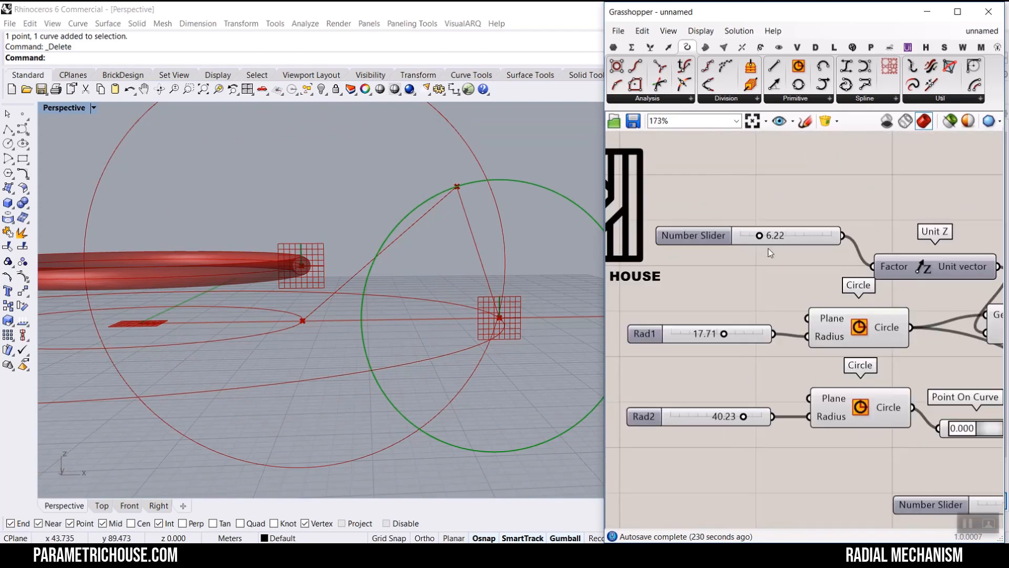
drag(762, 236, 823, 239)
scroll(438, 253, down, 5)
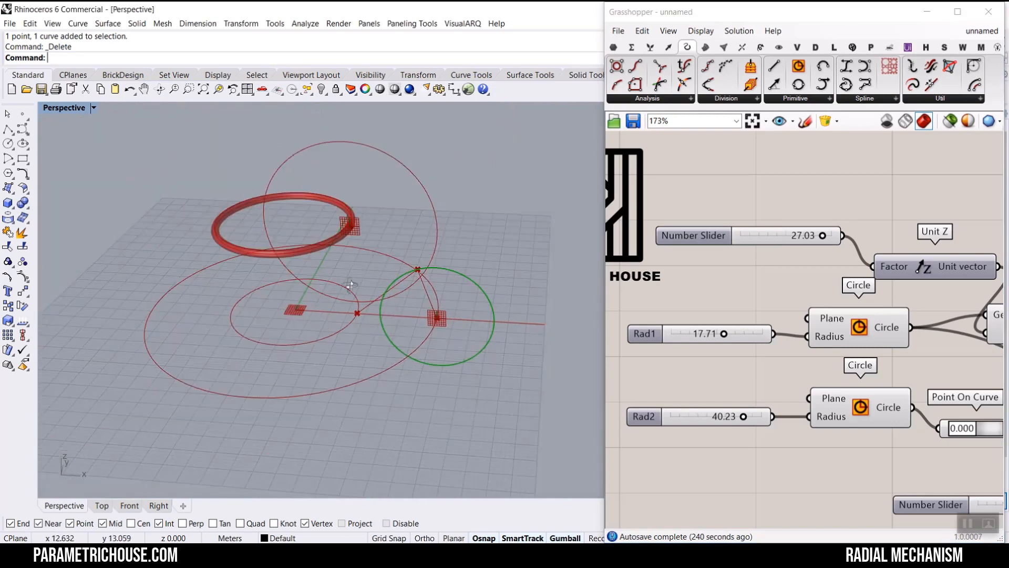
scroll(351, 250, up, 3)
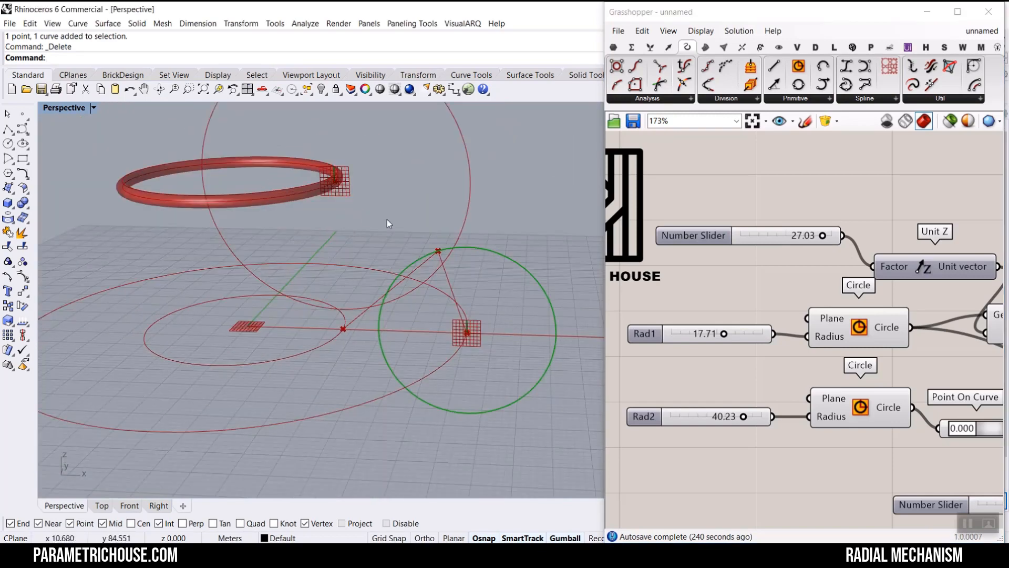
scroll(773, 260, down, 3)
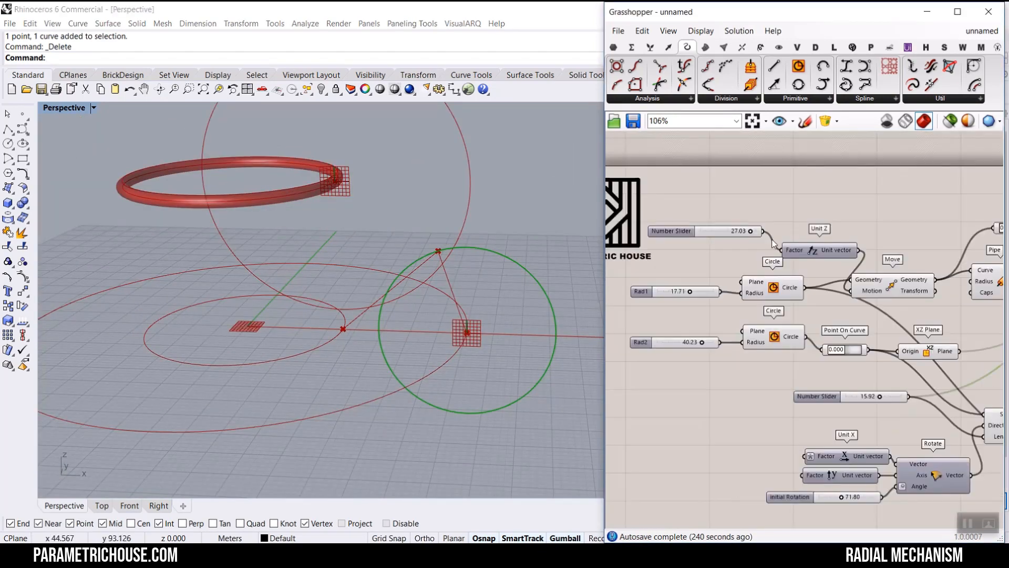
- Add a Curve | Curve intersection component and connect the two vertical circles to its Curve A and Curve B inputs
right_drag(775, 262, 698, 279)
scroll(779, 261, up, 4)
right_drag(811, 266, 749, 338)
drag(729, 342, 760, 342)
click(875, 290)
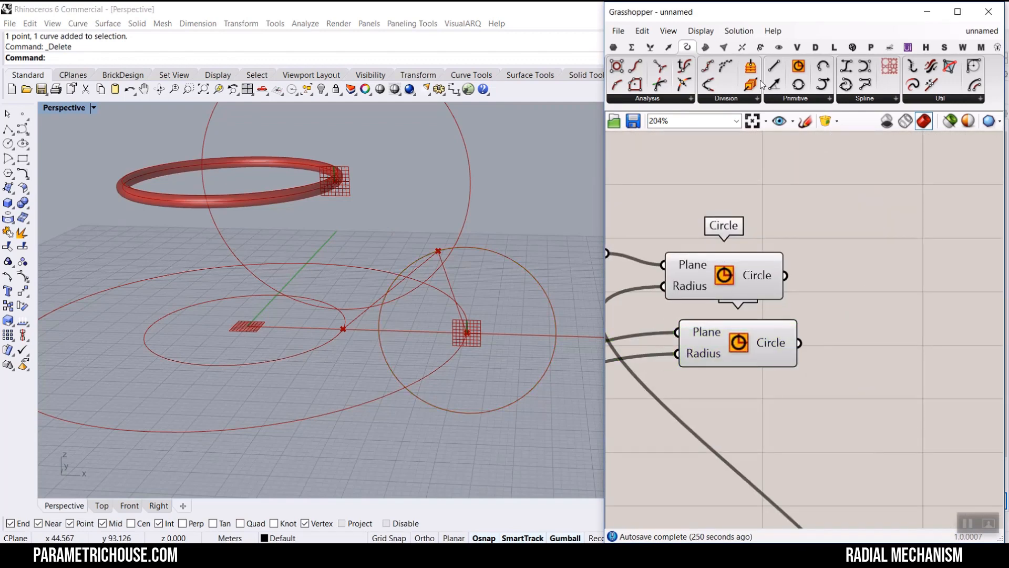
click(741, 48)
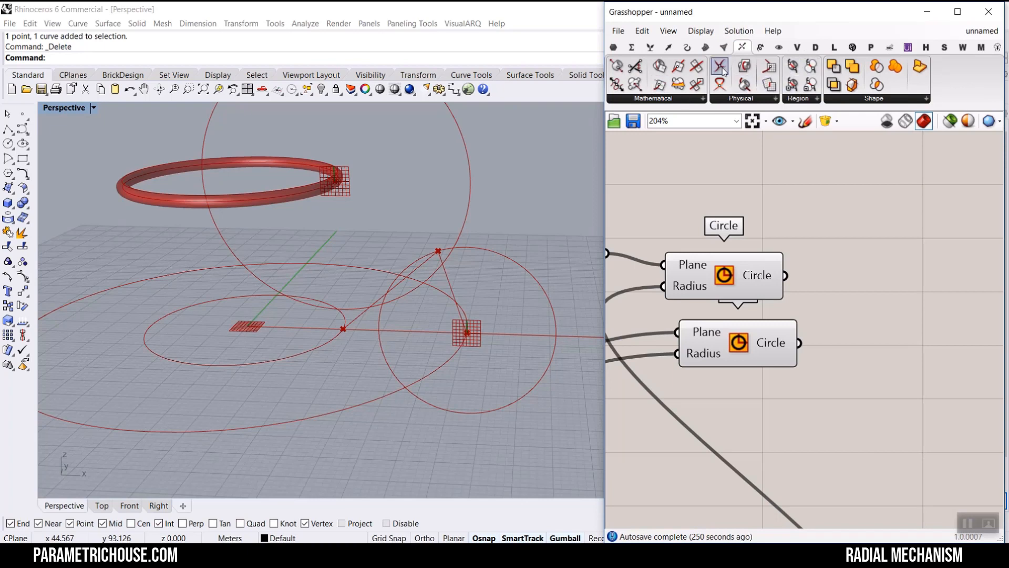
drag(723, 72, 916, 303)
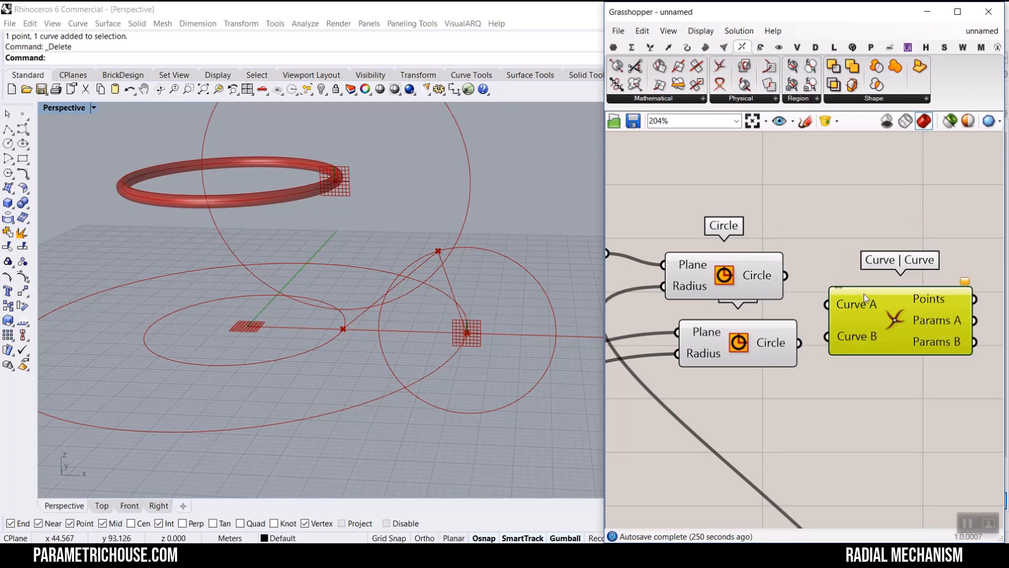
scroll(832, 288, up, 2)
drag(818, 311, 820, 313)
drag(778, 379, 822, 365)
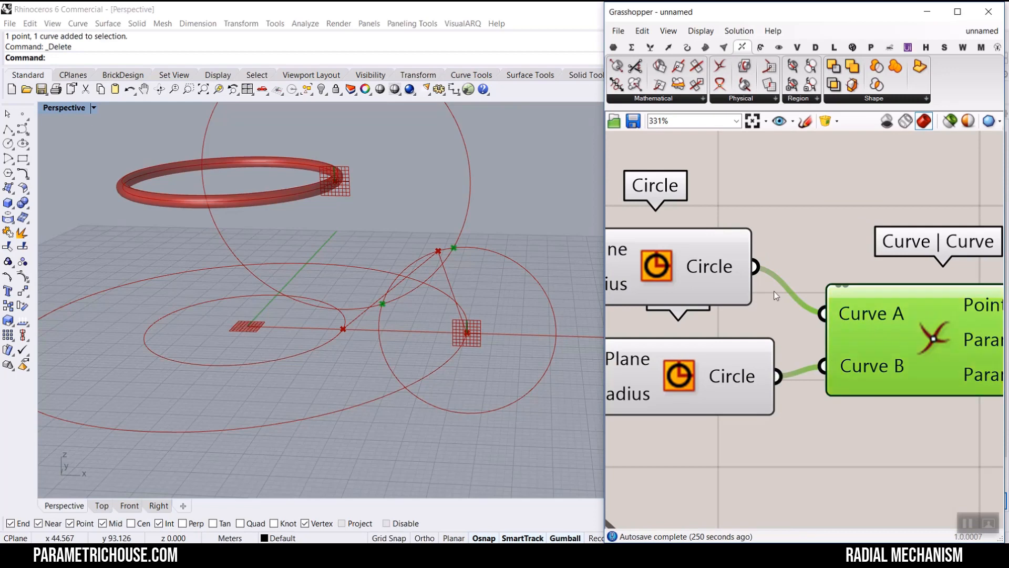
scroll(776, 292, down, 2)
right_drag(851, 293, 751, 262)
drag(763, 264, 802, 253)
- Turn off the preview of all components on the canvas
scroll(802, 253, down, 5)
drag(860, 361, 643, 218)
right_click(697, 210)
click(727, 229)
click(728, 222)
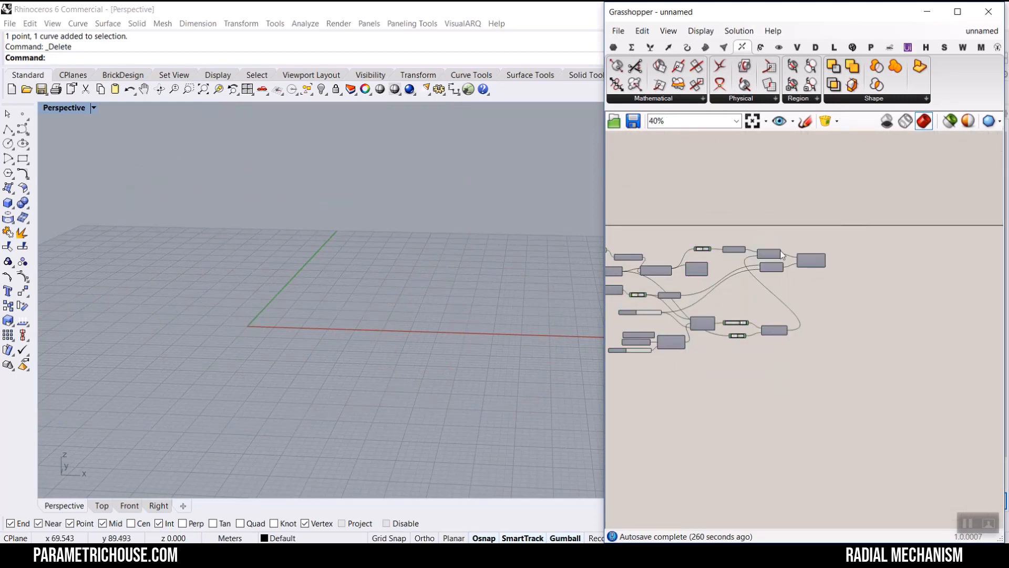
- Re-enable preview for the Pipe, the Rad2 base Circle and the Curve | Curve components
scroll(823, 231, up, 2)
scroll(899, 245, down, 2)
scroll(704, 266, up, 4)
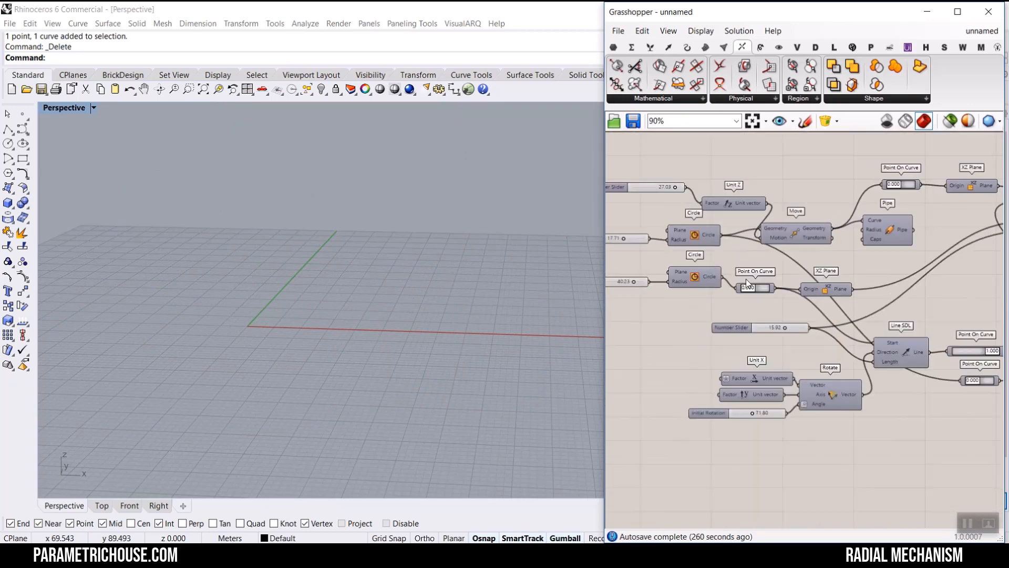
right_click(896, 232)
click(897, 251)
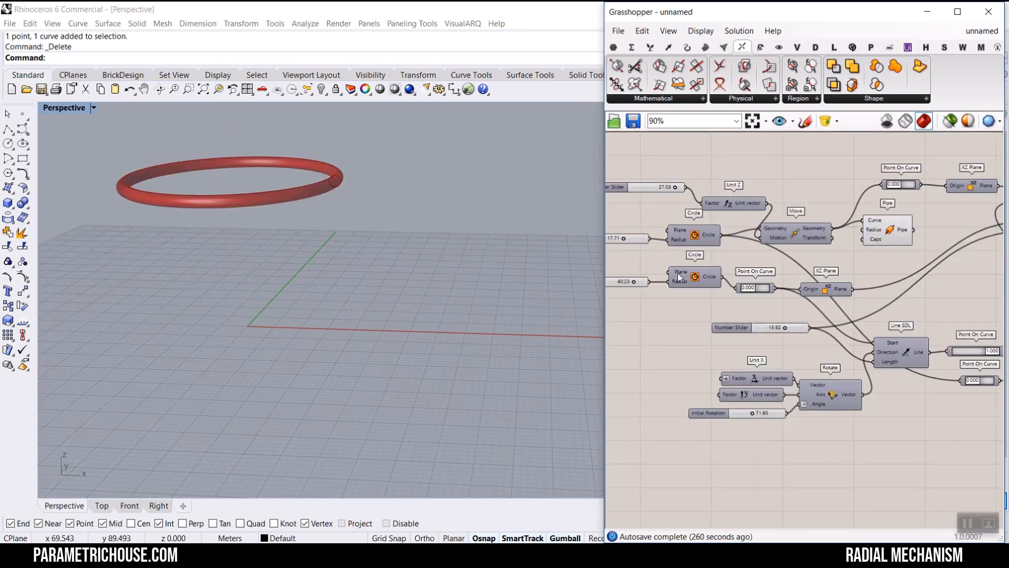
right_click(693, 275)
click(725, 296)
scroll(800, 226, up, 2)
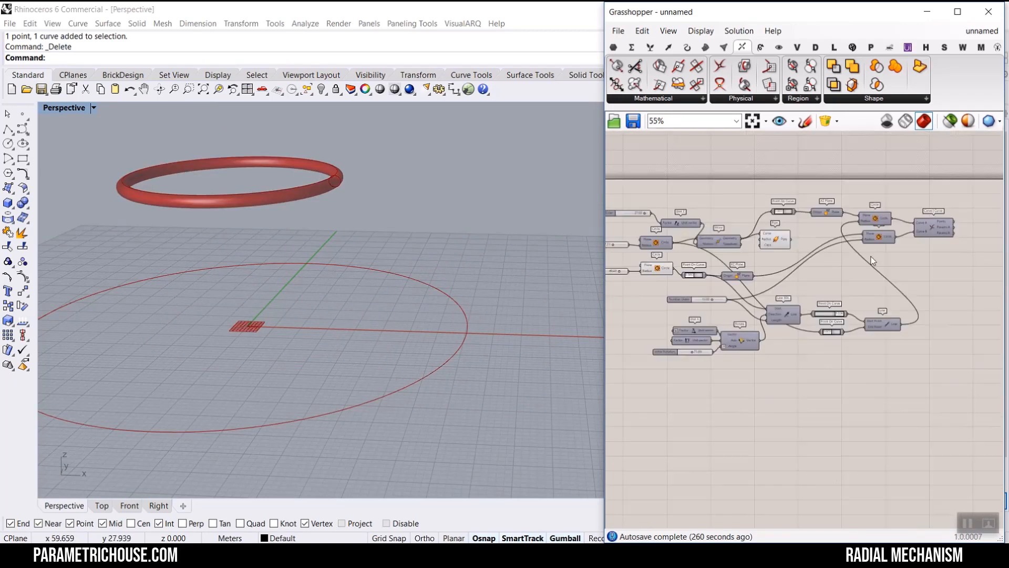
right_click(799, 214)
click(824, 238)
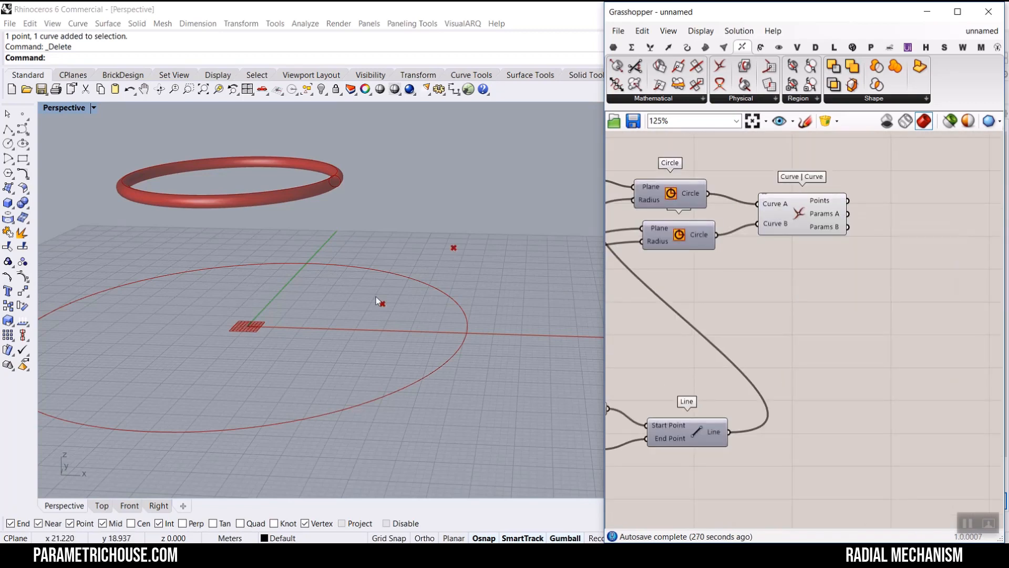
- Lower the Unit Z height slider to 22.46
right_drag(379, 302, 415, 291)
scroll(832, 301, down, 7)
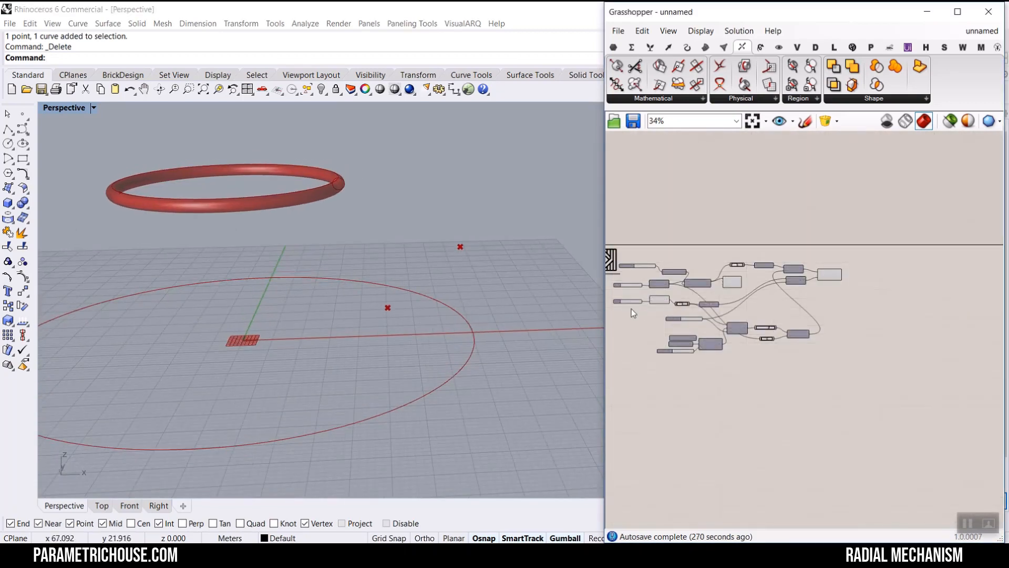
scroll(638, 310, up, 4)
right_drag(658, 313, 676, 318)
scroll(651, 210, up, 5)
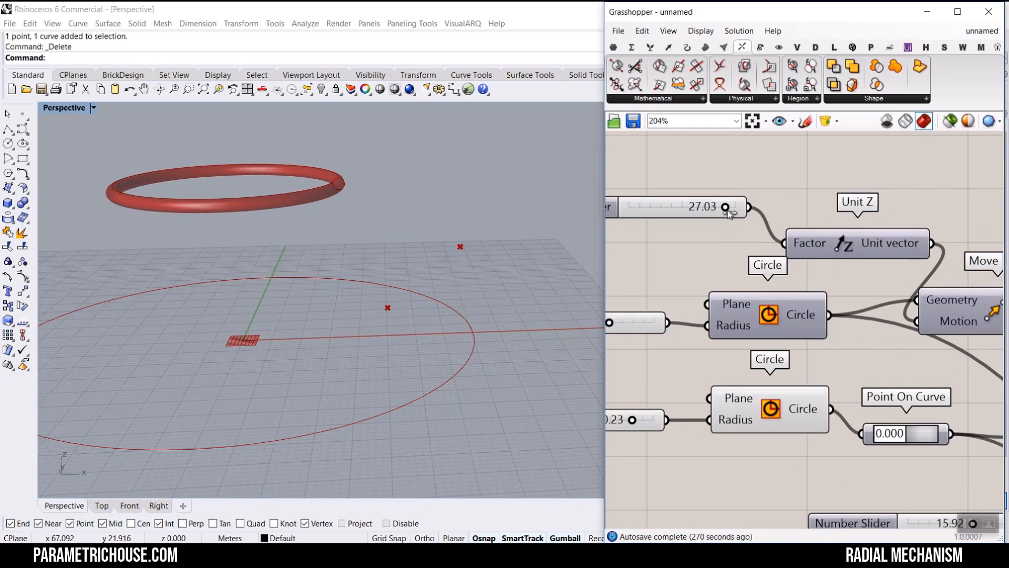
mouse_move(723, 216)
mouse_down()
mouse_move(682, 216)
mouse_move(711, 216)
mouse_up()
scroll(713, 218, down, 5)
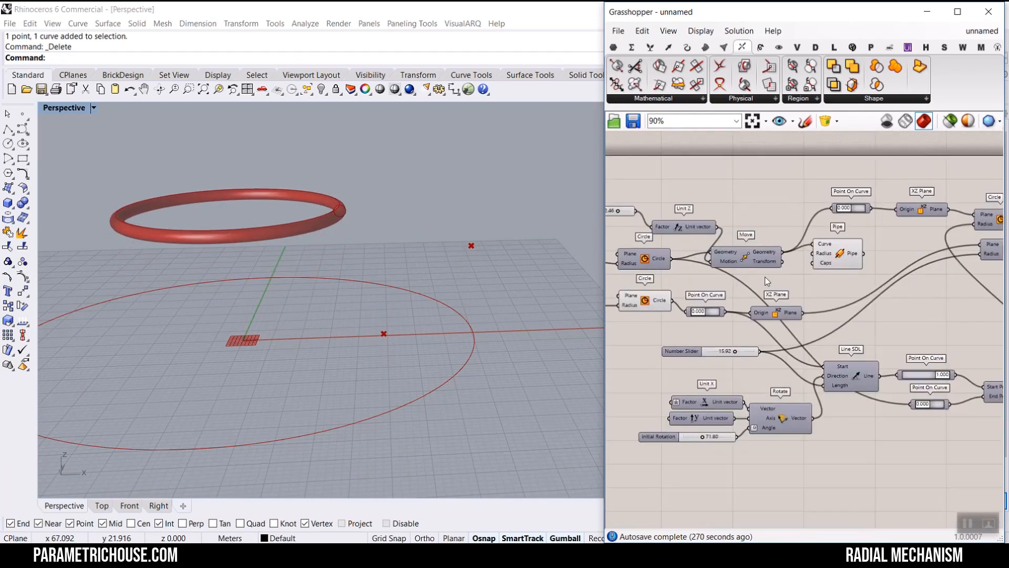
- Add a List Item component and connect the intersection Points output to its List input
scroll(799, 305, up, 3)
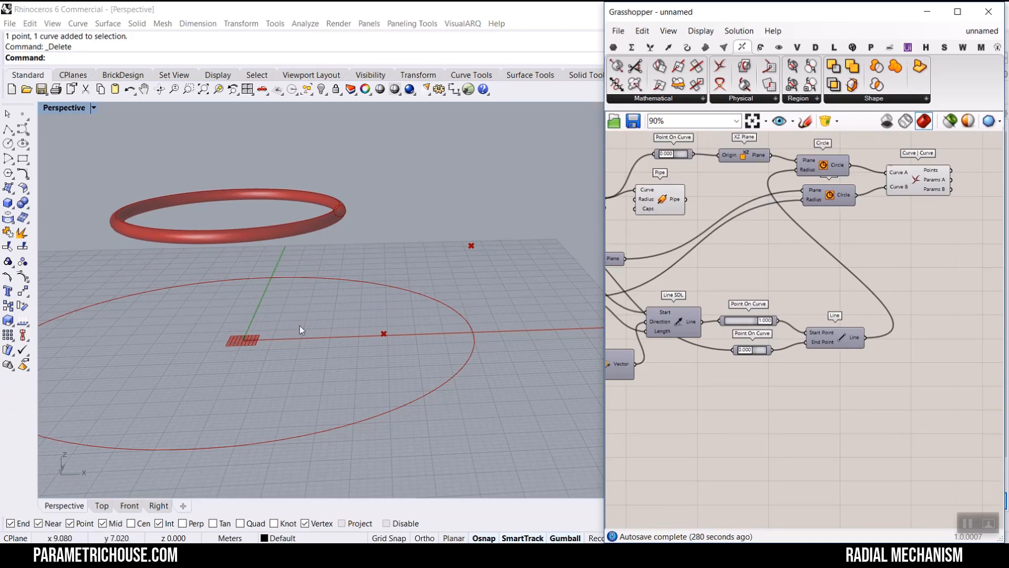
scroll(471, 249, up, 4)
scroll(377, 317, down, 2)
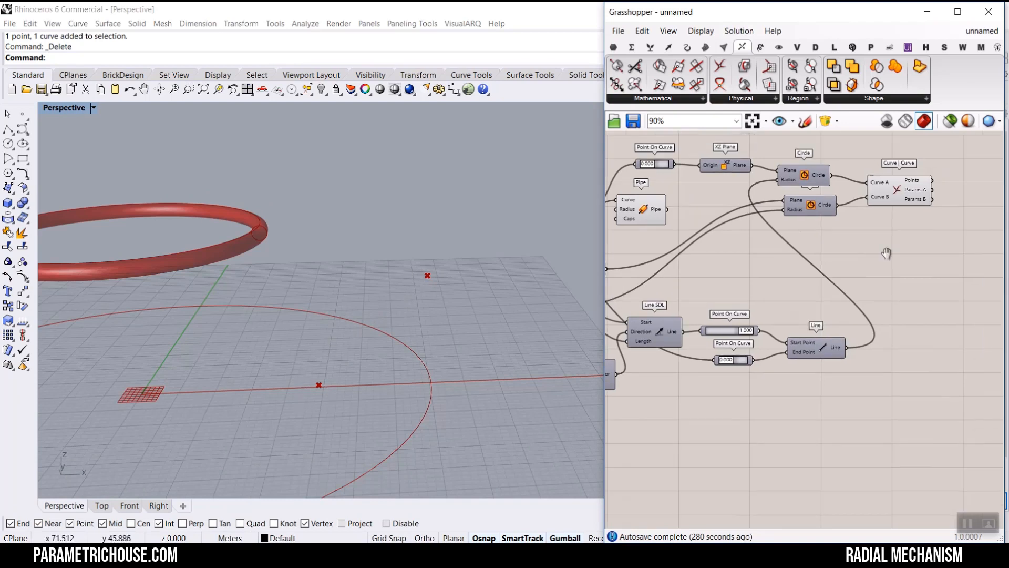
scroll(745, 279, up, 5)
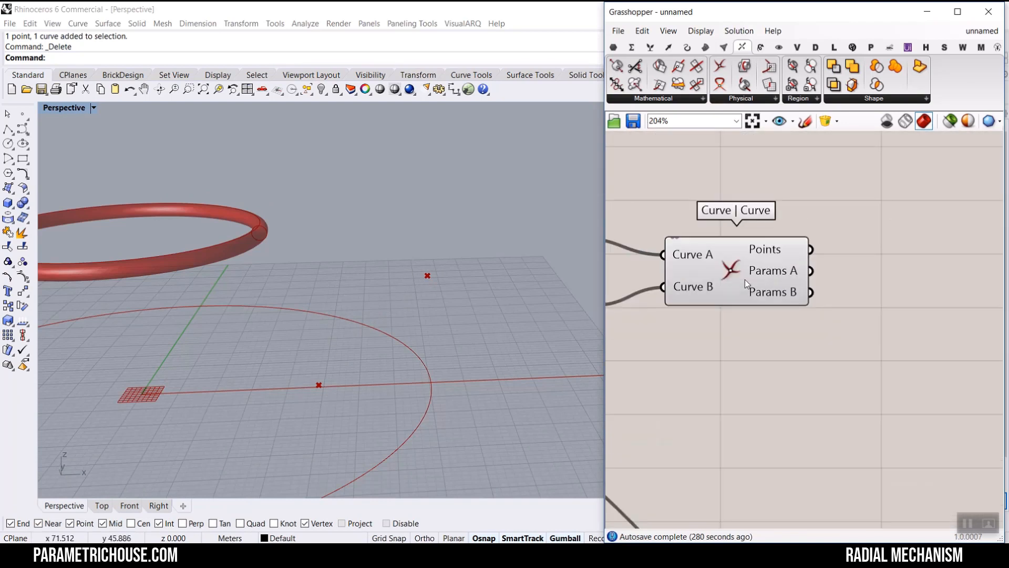
click(650, 47)
drag(616, 69, 906, 310)
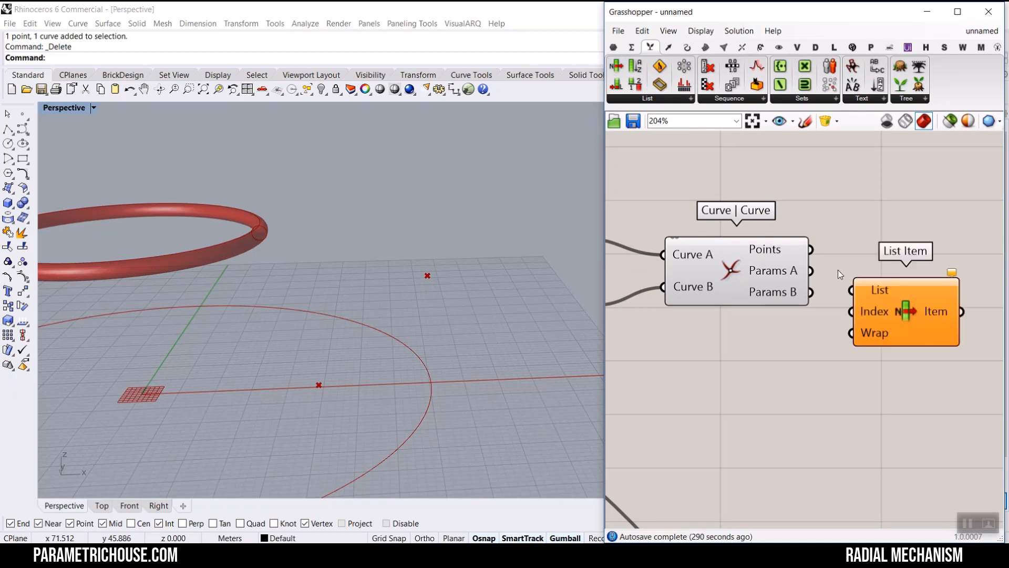
drag(810, 249, 851, 290)
mouse_move(409, 351)
right_down()
mouse_move(410, 315)
mouse_move(410, 342)
right_up()
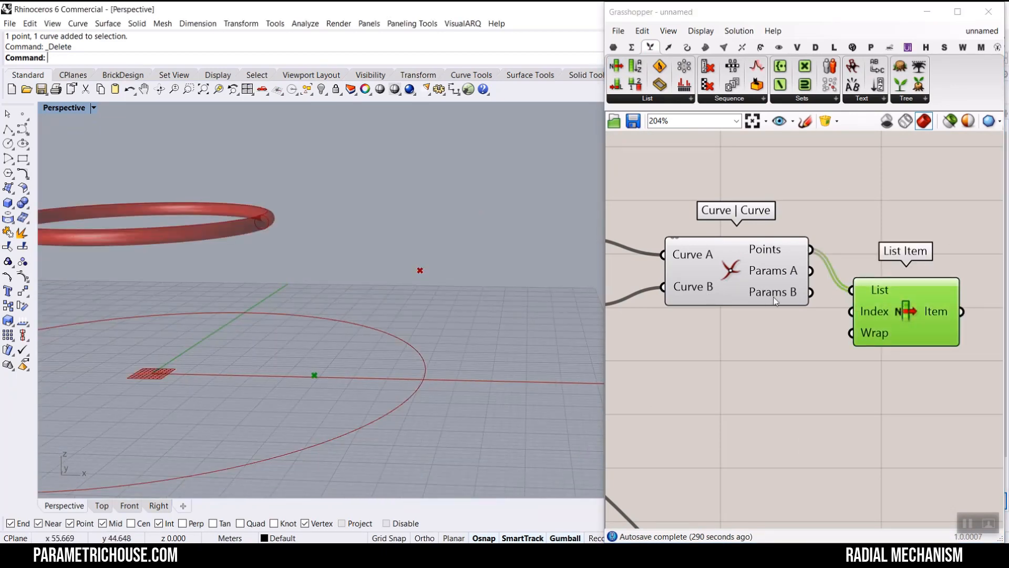
- Reverse the List Item component's List input
right_click(876, 289)
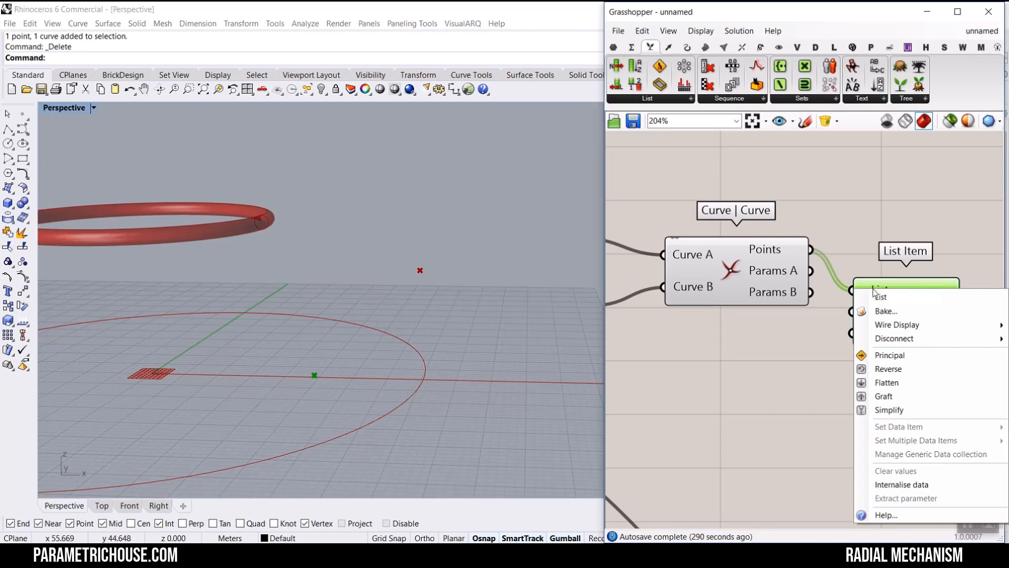
click(887, 369)
right_drag(491, 313, 395, 322)
right_drag(389, 288, 362, 255)
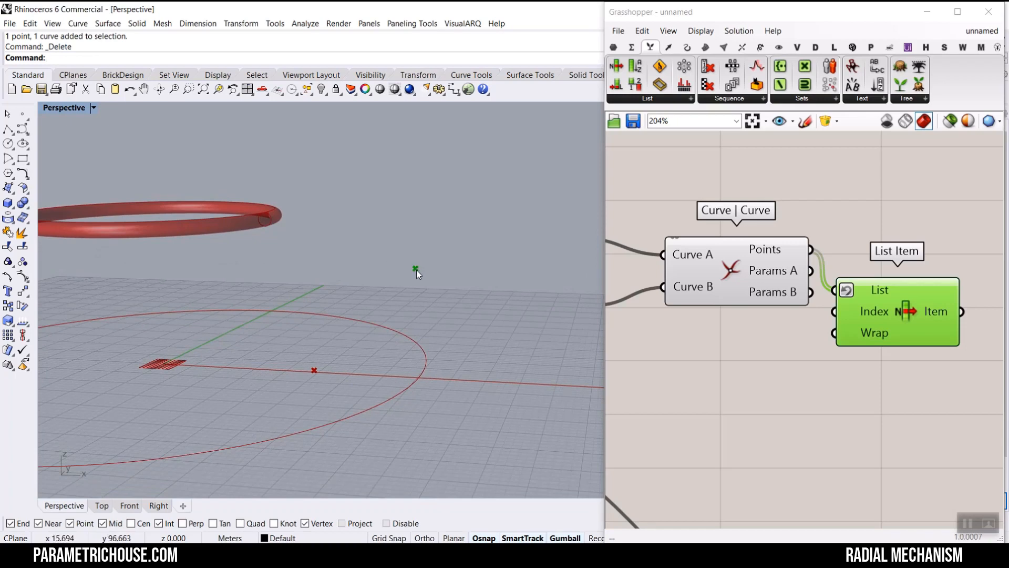
- Set the Rad1 slider to 13.01 and the Rad2 slider to 16.88
right_drag(827, 283, 870, 283)
scroll(795, 299, down, 5)
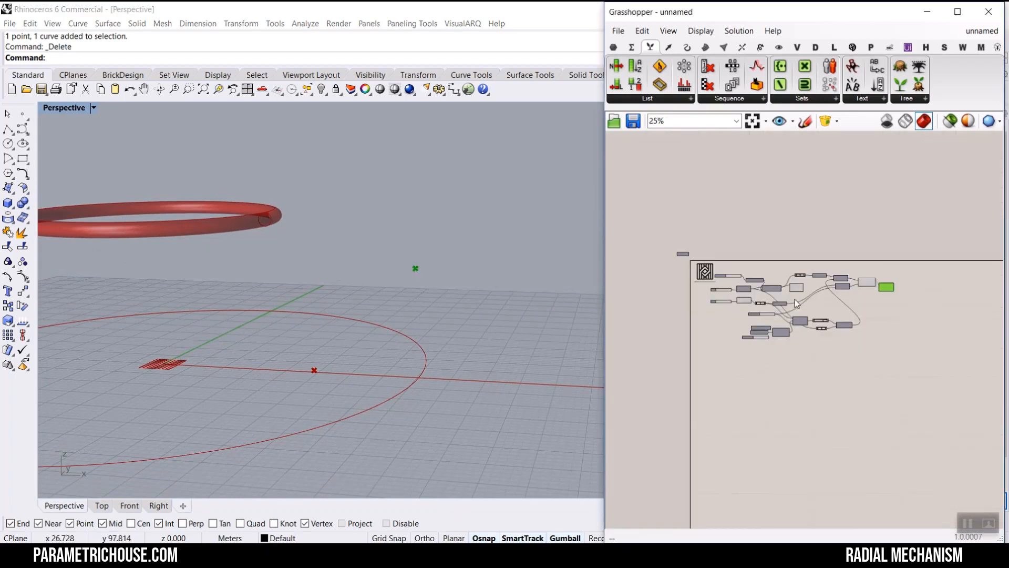
scroll(766, 301, up, 5)
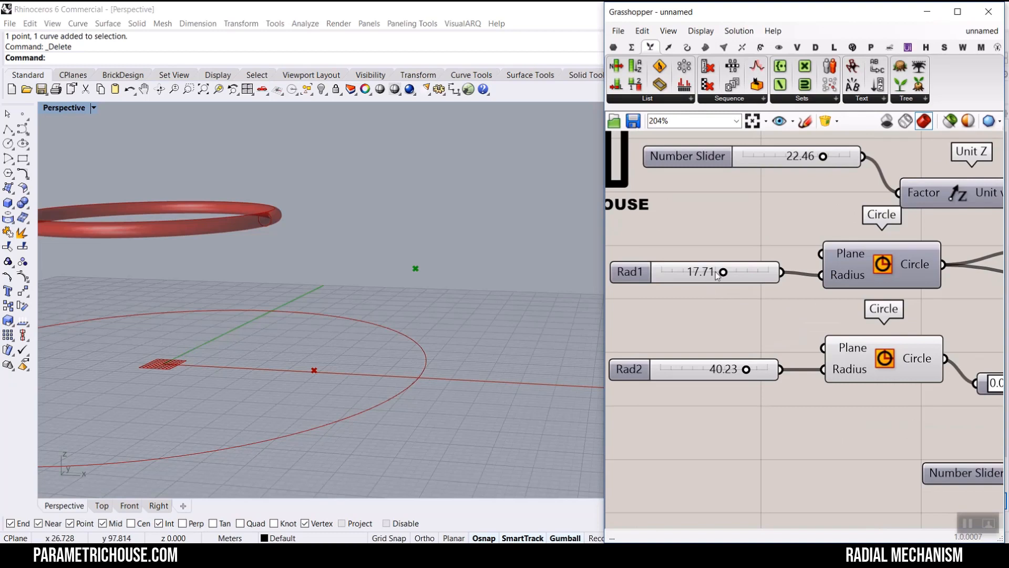
mouse_move(718, 275)
mouse_down()
mouse_move(728, 275)
mouse_move(704, 276)
mouse_up()
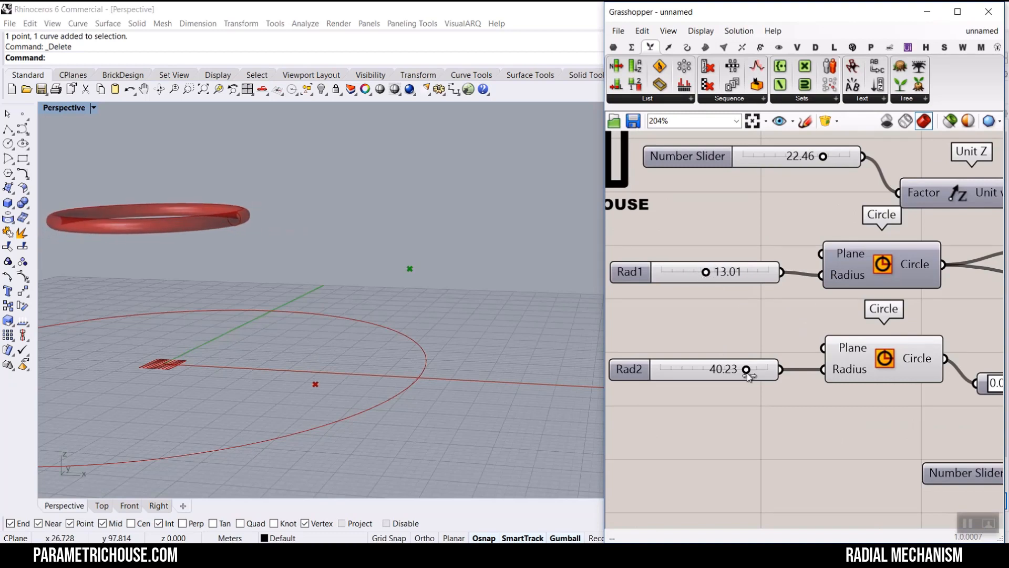
drag(749, 374, 693, 377)
- Set the length slider to 15.14
scroll(720, 295, down, 3)
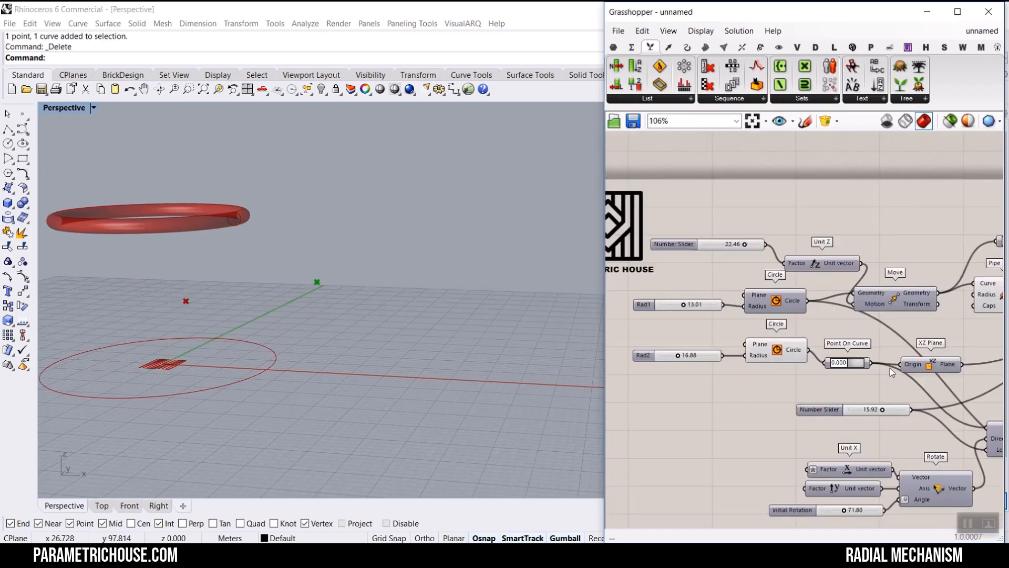
scroll(888, 409, up, 2)
mouse_move(881, 411)
mouse_down()
mouse_move(850, 416)
mouse_move(877, 418)
mouse_up()
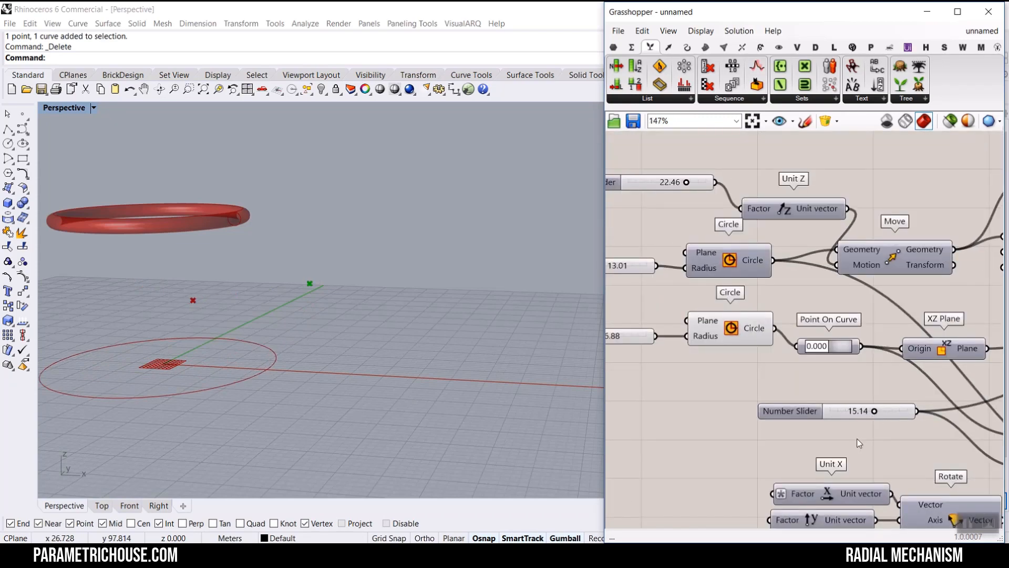
right_drag(857, 438, 790, 298)
drag(779, 411, 756, 418)
right_drag(802, 333, 724, 320)
- Reposition the List Item component beside the Curve | Curve component
scroll(813, 274, down, 8)
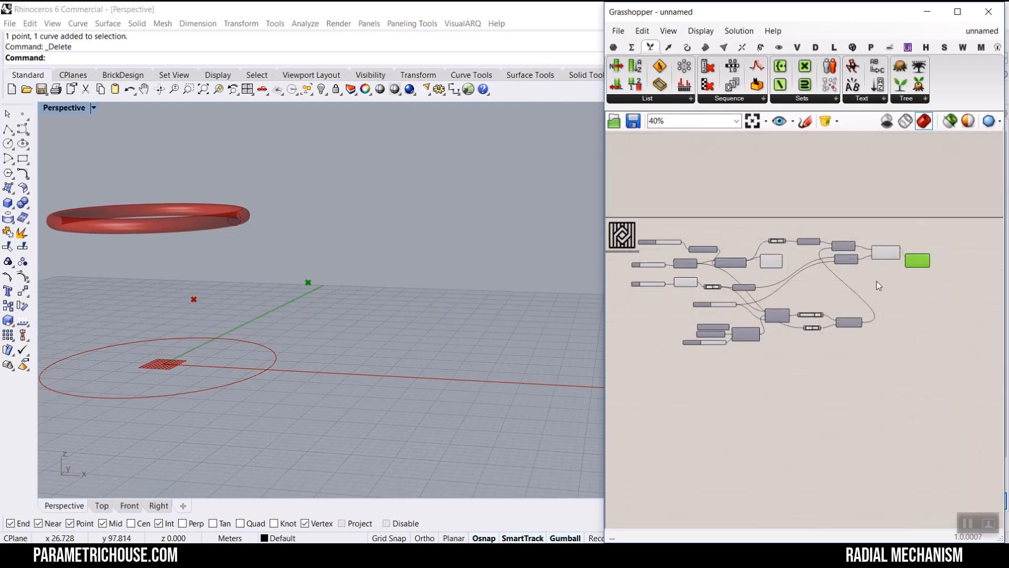
scroll(925, 276, up, 6)
scroll(256, 282, up, 2)
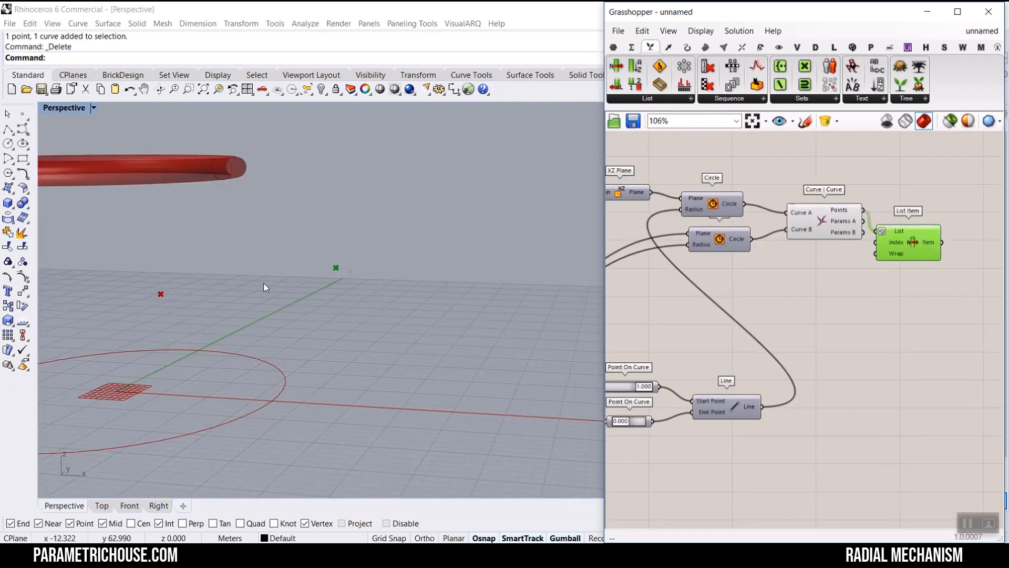
scroll(358, 288, down, 2)
right_drag(358, 288, 326, 290)
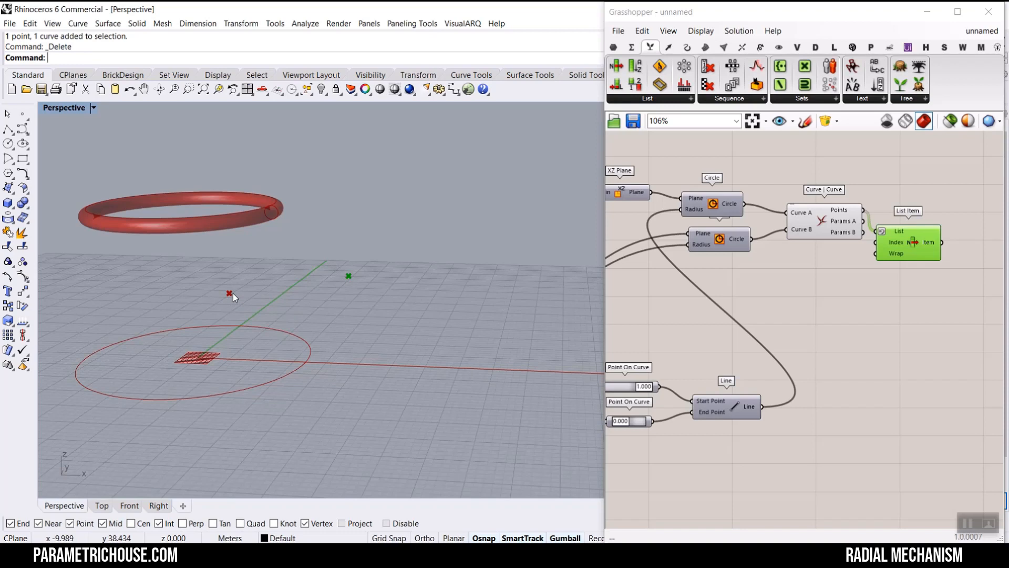
scroll(791, 322, up, 3)
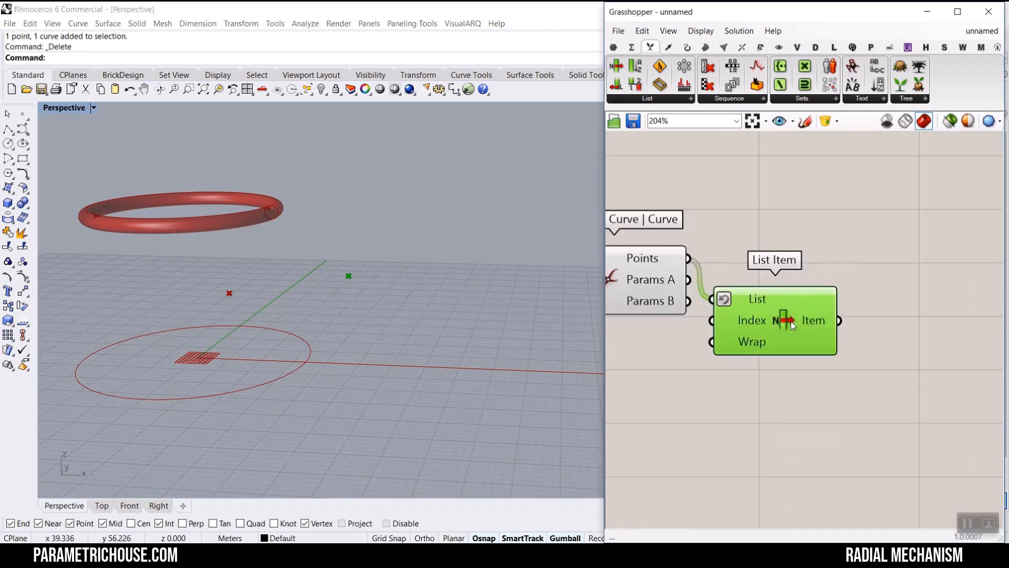
drag(792, 325, 817, 288)
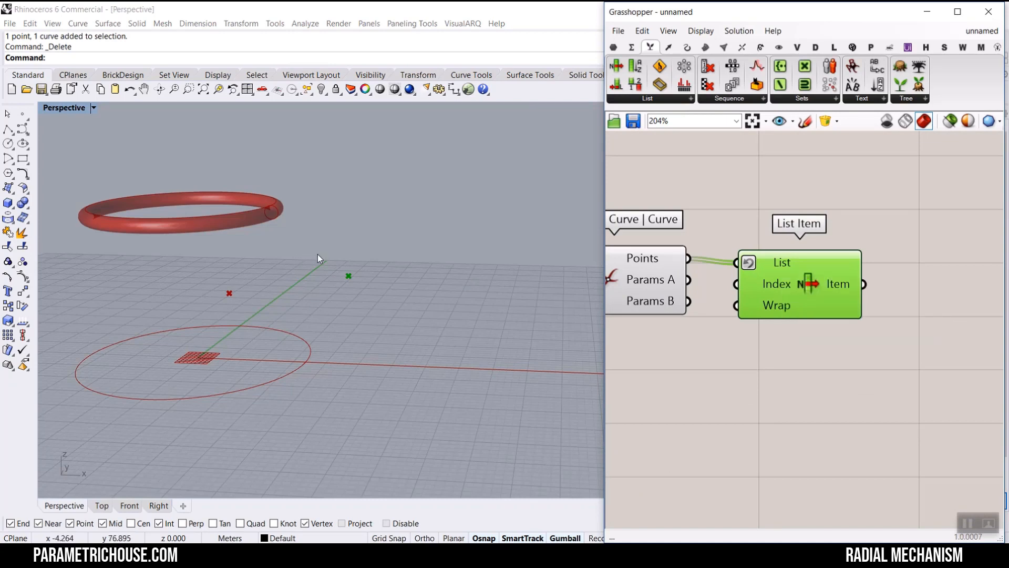
right_drag(824, 263, 787, 277)
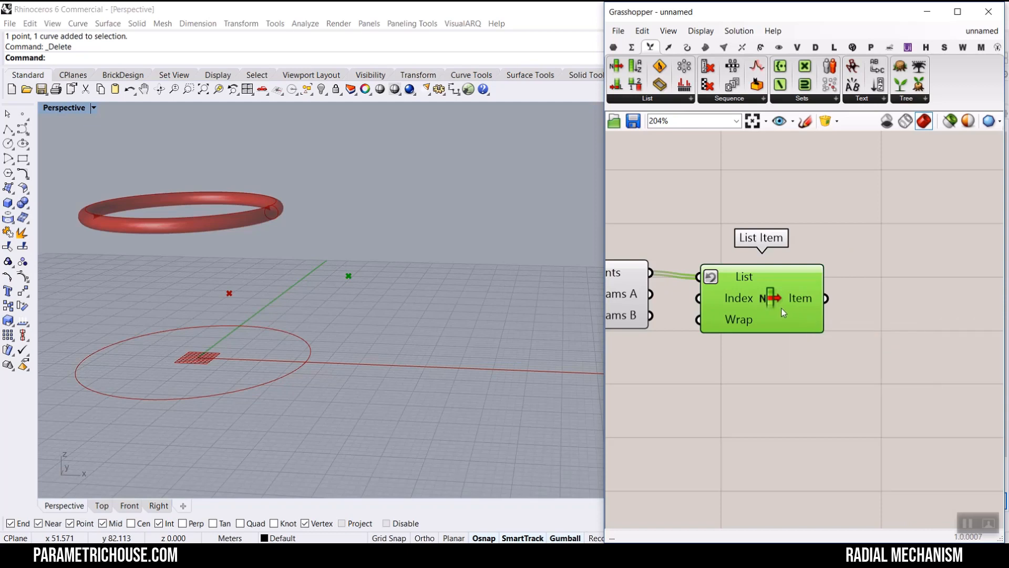
scroll(752, 308, down, 4)
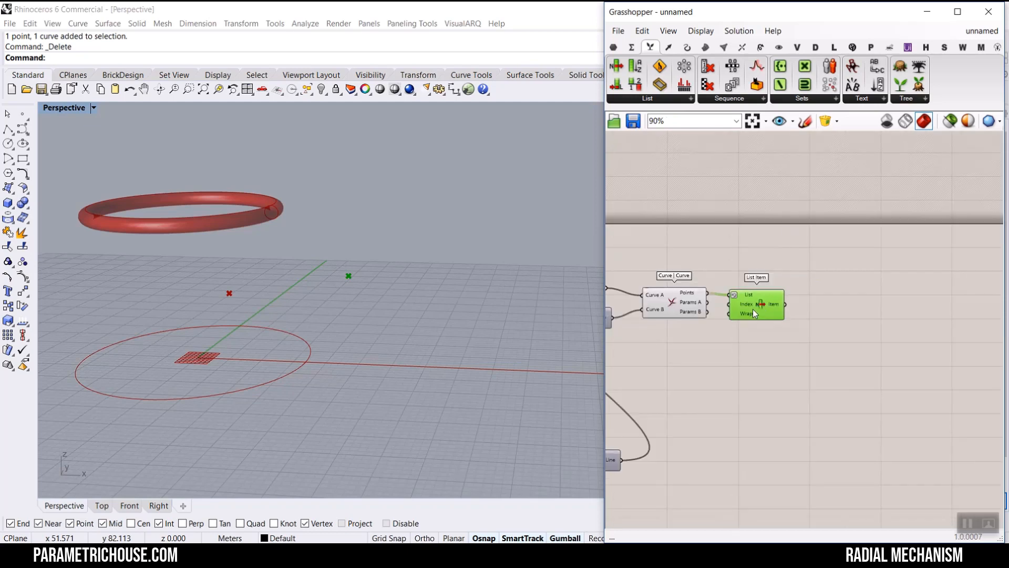
- Re-enable preview of the Point On Curve component feeding the XZ Plane
click(688, 47)
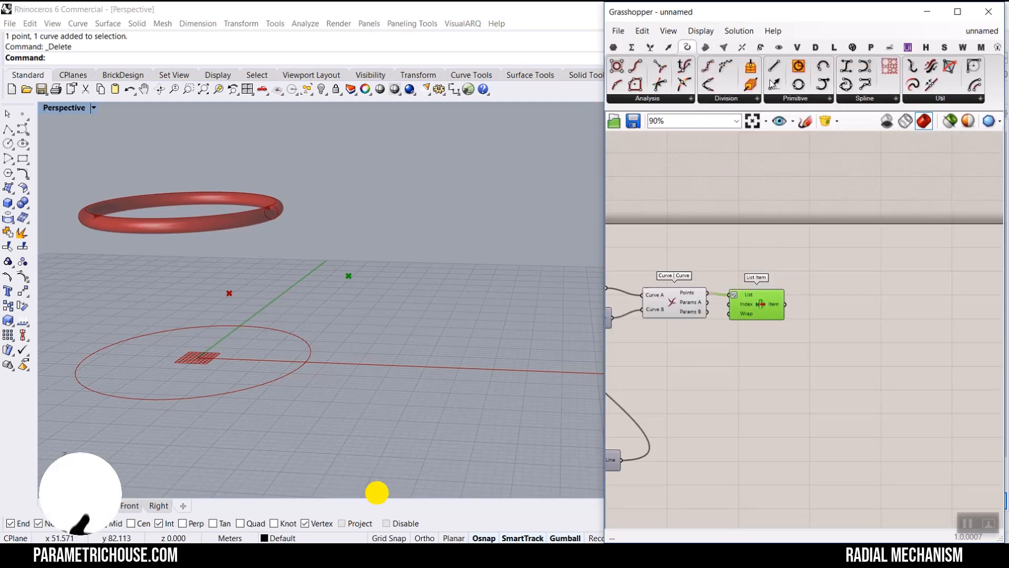
scroll(818, 357, down, 2)
scroll(666, 326, up, 3)
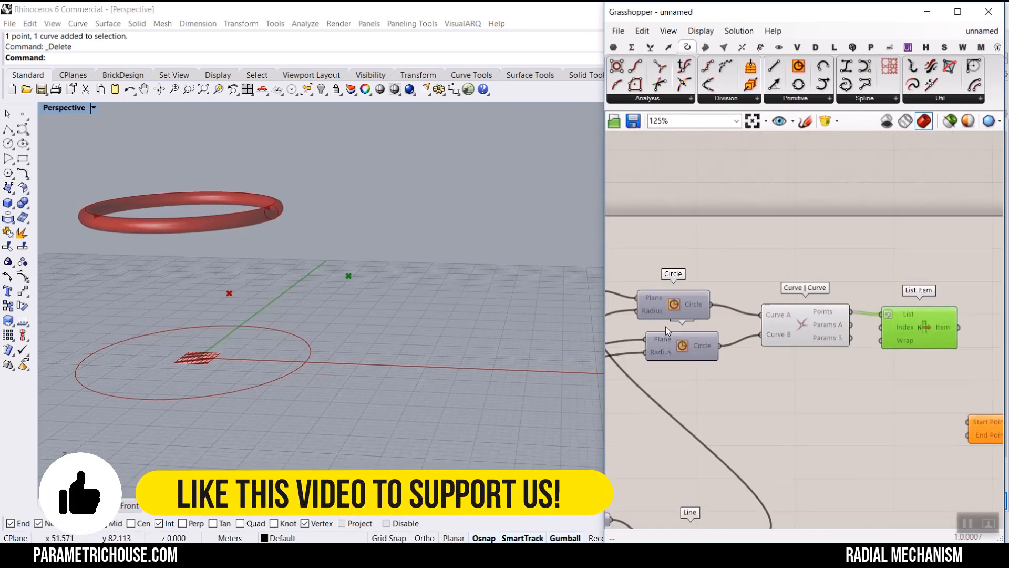
right_click(685, 258)
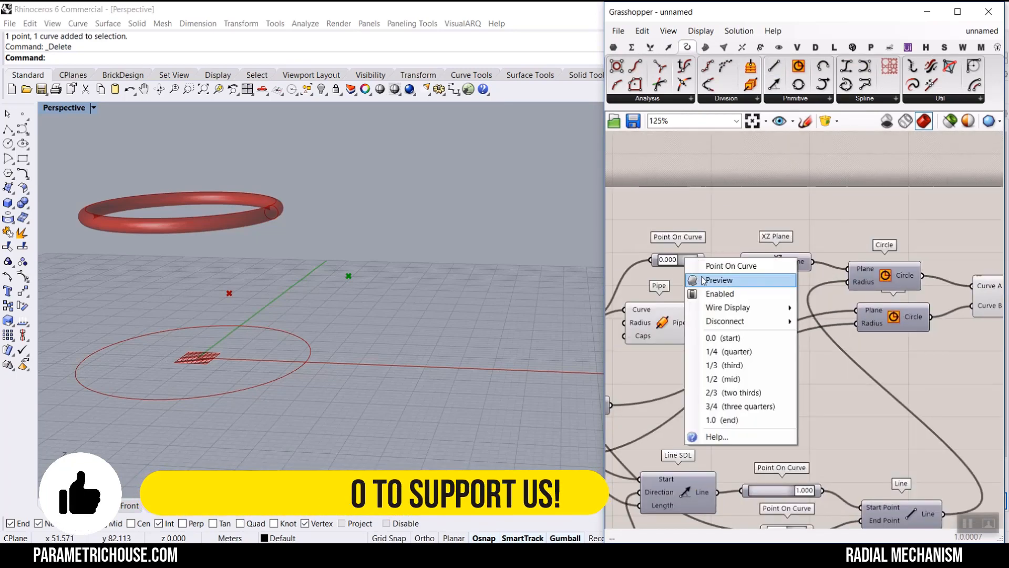
click(704, 280)
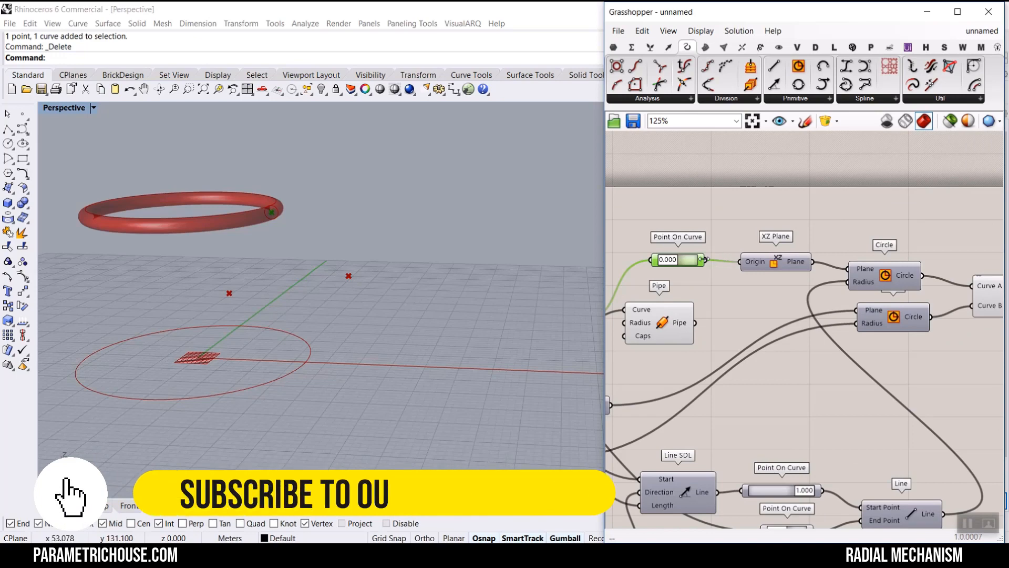
- Connect the List Item output to the End Point of the Line component to form the upper leg segment
scroll(708, 250, down, 4)
drag(706, 258, 935, 312)
scroll(820, 282, up, 5)
right_drag(1000, 329, 788, 336)
drag(787, 337, 838, 332)
click(684, 221)
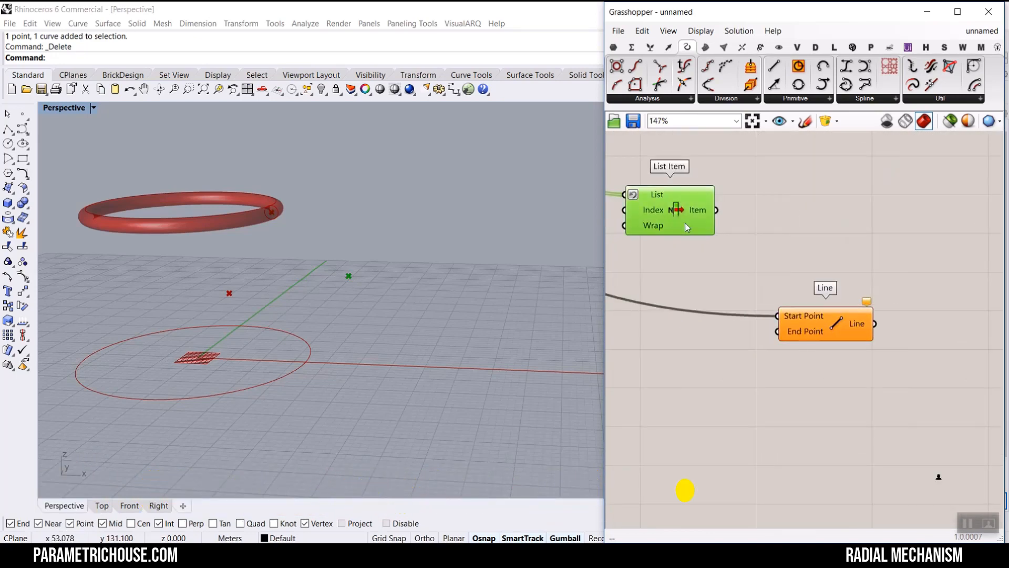
drag(717, 212, 858, 284)
- Duplicate the Line component and connect the List Item output to the copy's Start Point
click(853, 343)
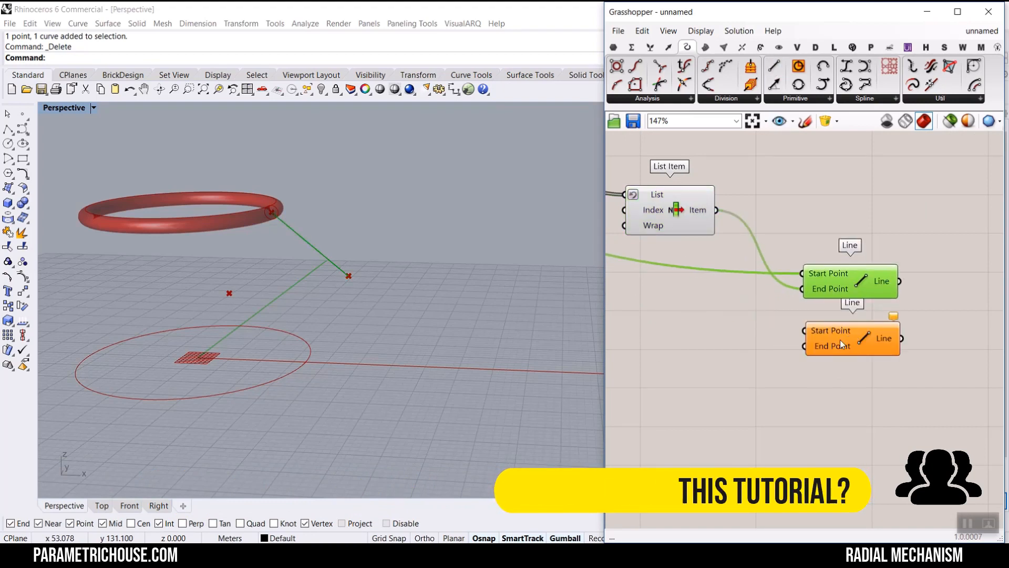
drag(831, 337, 838, 325)
click(689, 227)
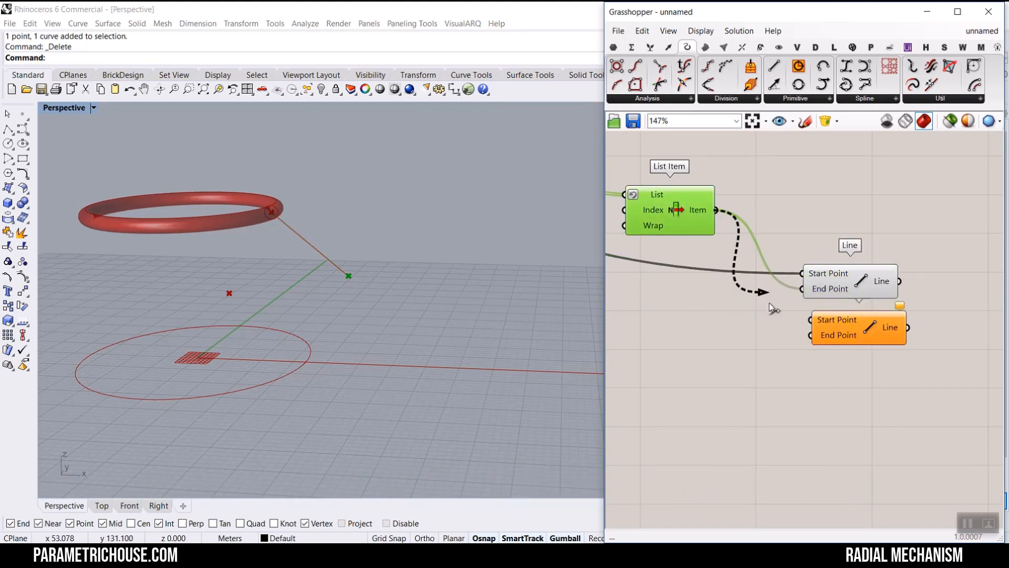
drag(770, 303, 807, 320)
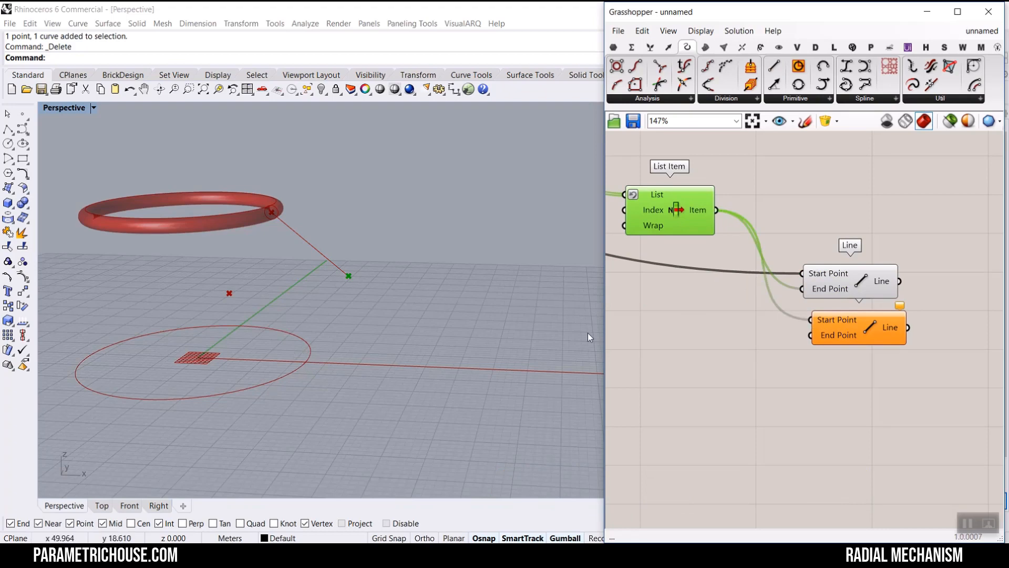
- Connect the Point On Curve output to the second Line's End Point to form the lower leg segment
scroll(862, 290, down, 6)
right_drag(648, 324, 887, 316)
scroll(751, 344, up, 5)
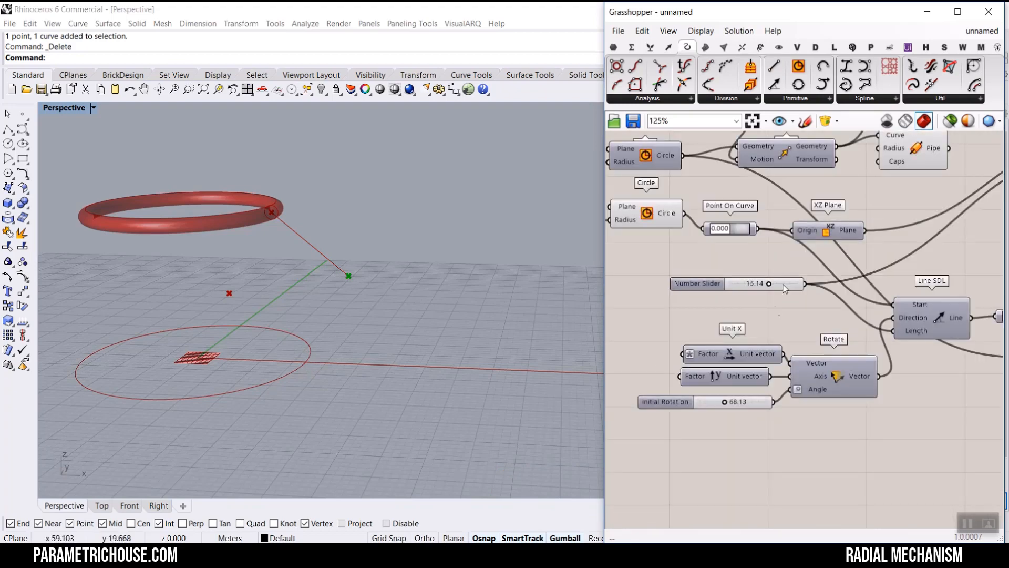
right_click(739, 229)
click(740, 228)
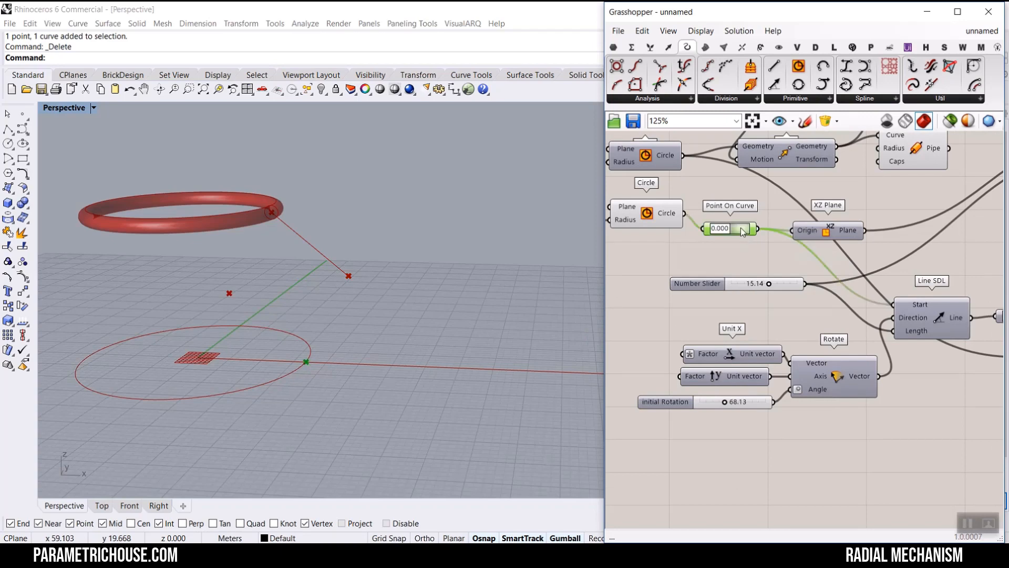
drag(765, 240, 907, 232)
right_drag(877, 268, 719, 316)
drag(803, 232, 815, 234)
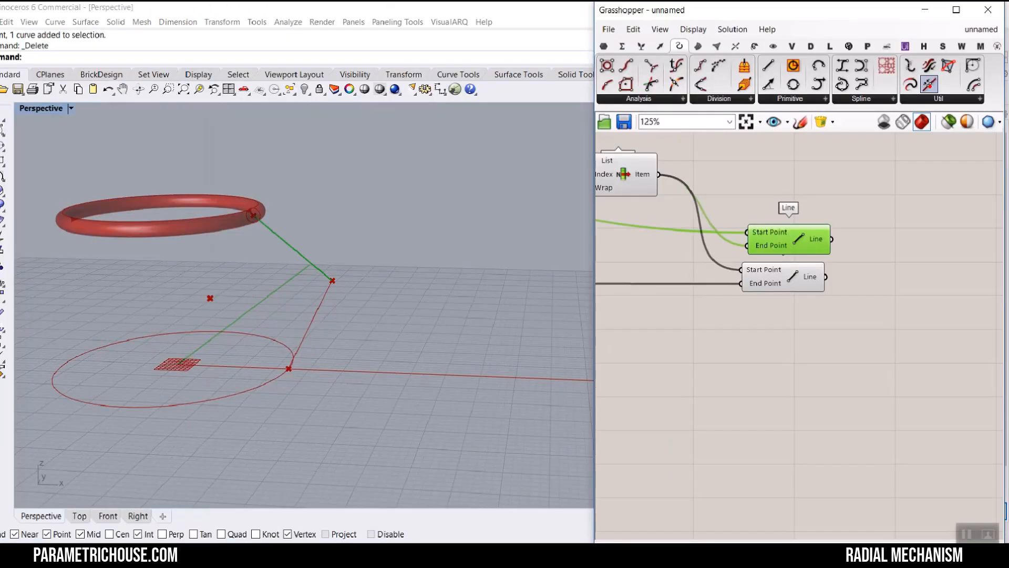
- Add a Join Curves component and feed both Line outputs into its Curves input
drag(926, 84, 906, 279)
right_drag(917, 279, 708, 279)
drag(773, 283, 787, 262)
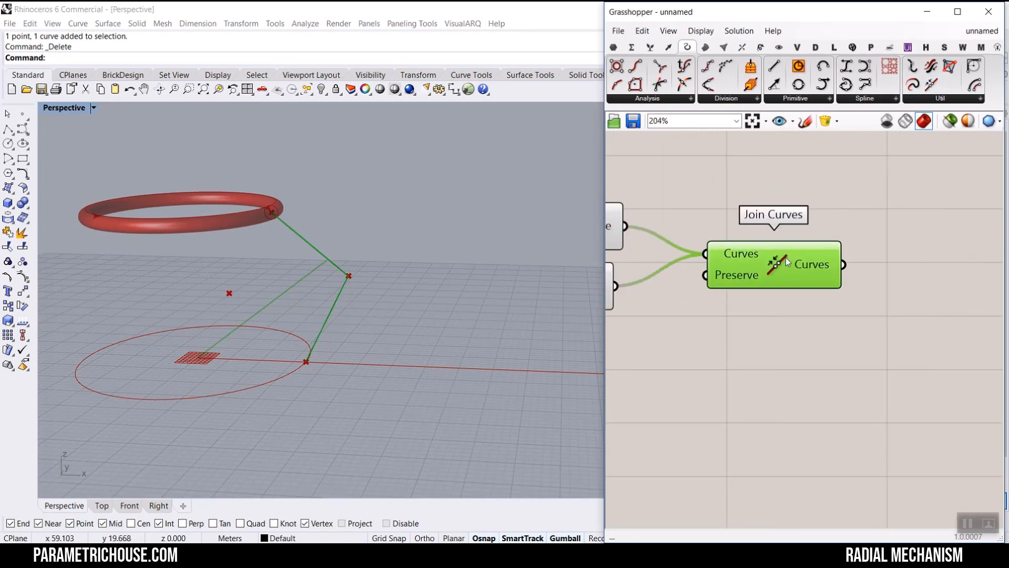
mouse_move(821, 266)
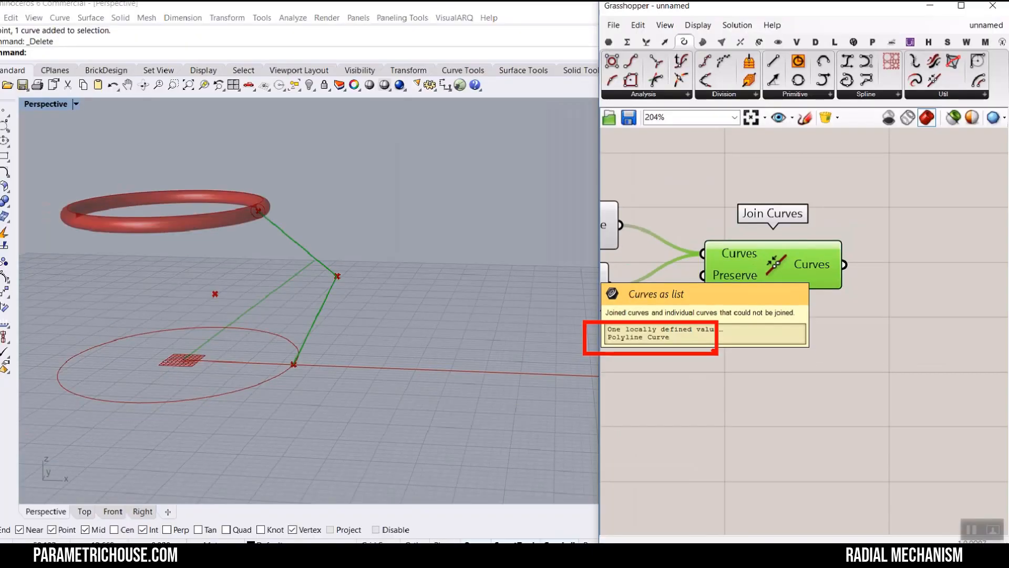
- Add a Polar Array component and connect the joined curves to its Geometry input
click(761, 48)
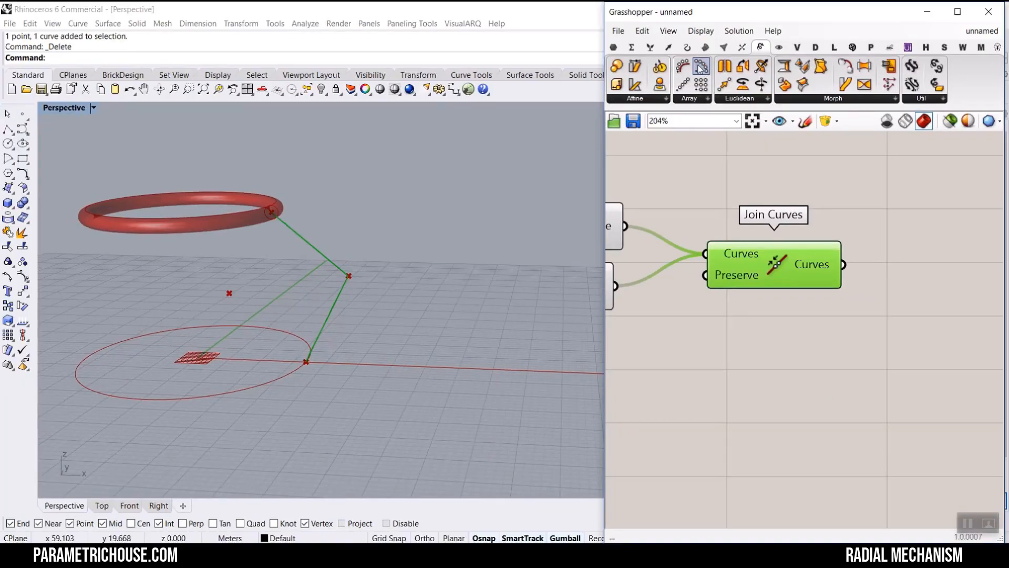
drag(700, 67, 897, 338)
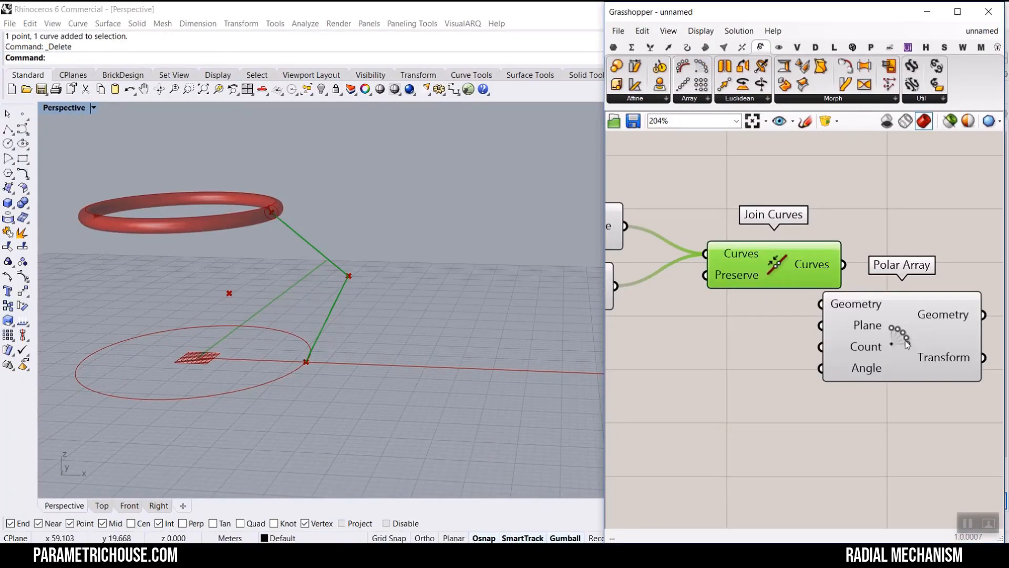
scroll(818, 323, up, 4)
drag(801, 279, 824, 285)
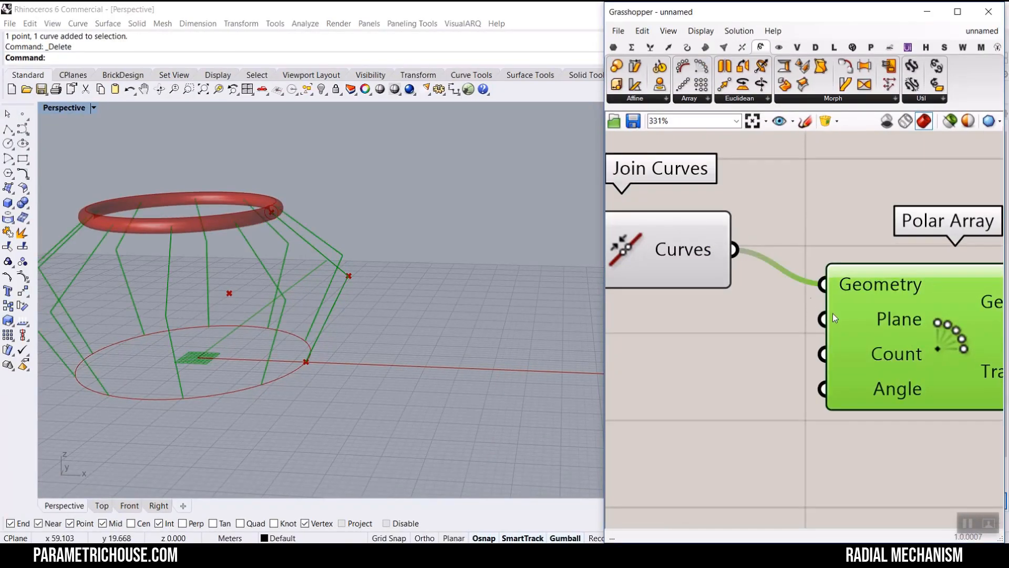
- Create a number slider set to 3 and connect it to the Polar Array's Count input
mouse_move(877, 319)
scroll(868, 361, down, 3)
double_click(693, 357)
text(3)
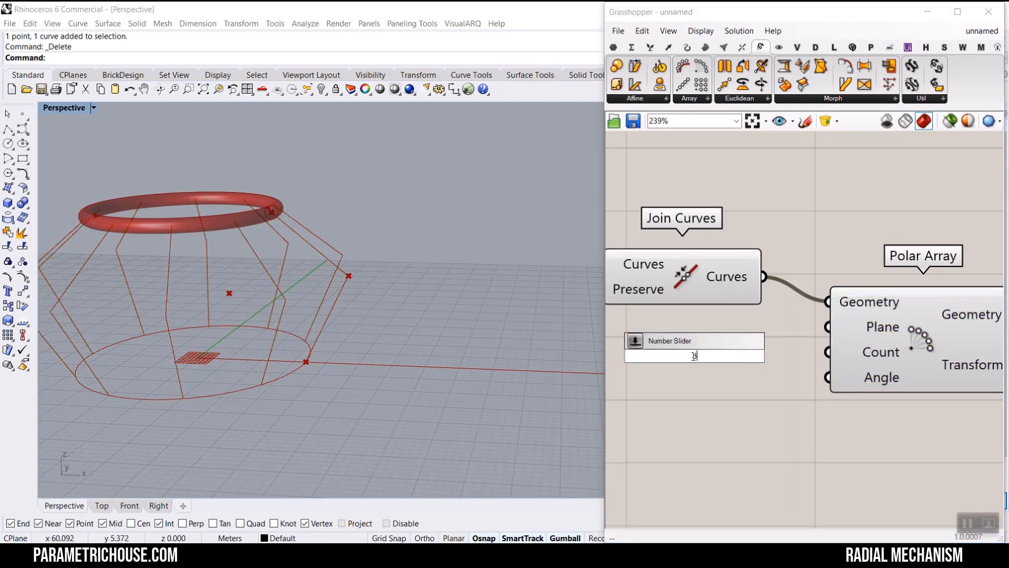
text(..1)
key(Return)
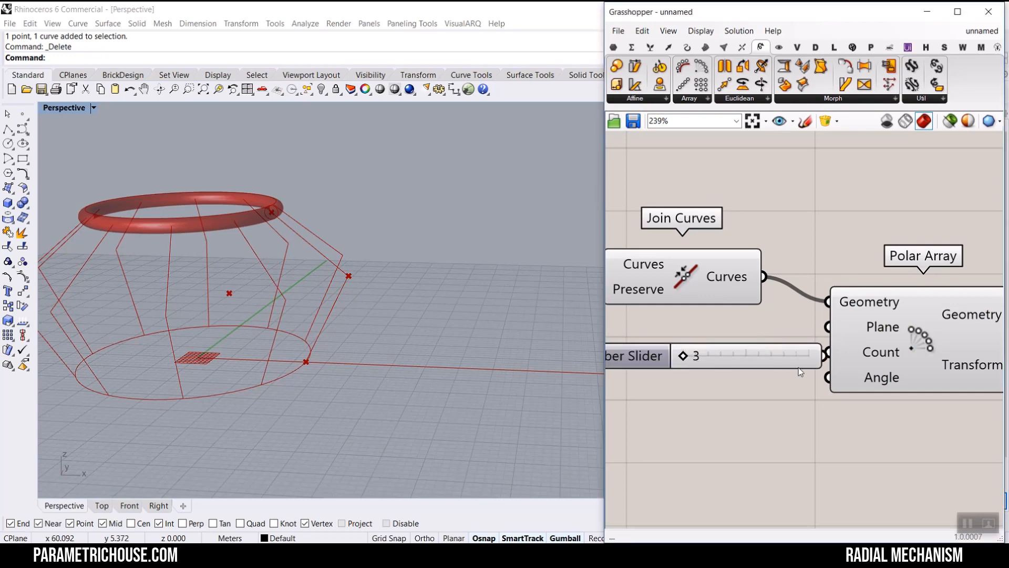
drag(799, 369, 828, 352)
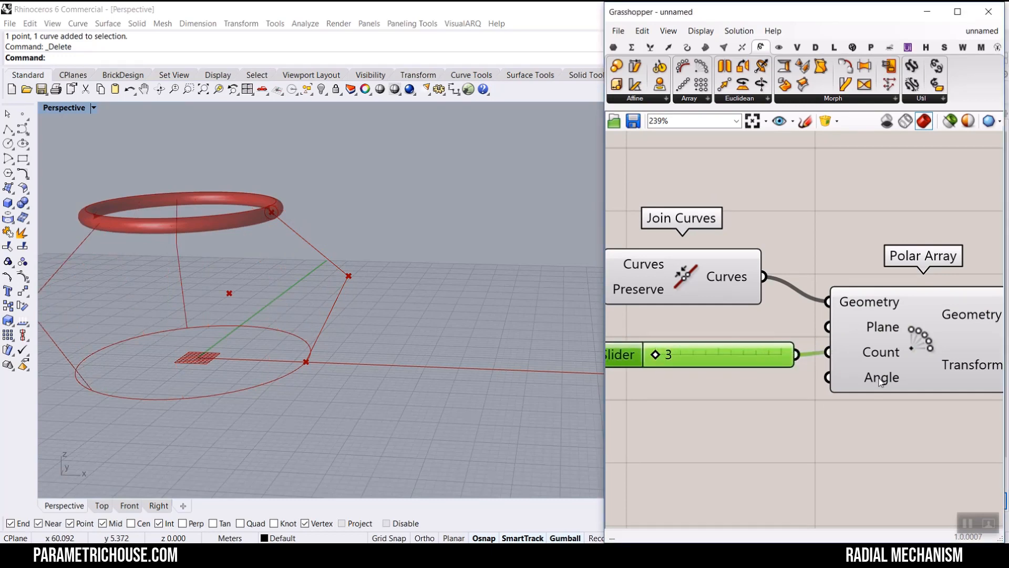
- Check the Polar Array's Angle input, then set the count slider to 9
mouse_move(872, 380)
key(ctrl+1)
click(872, 379)
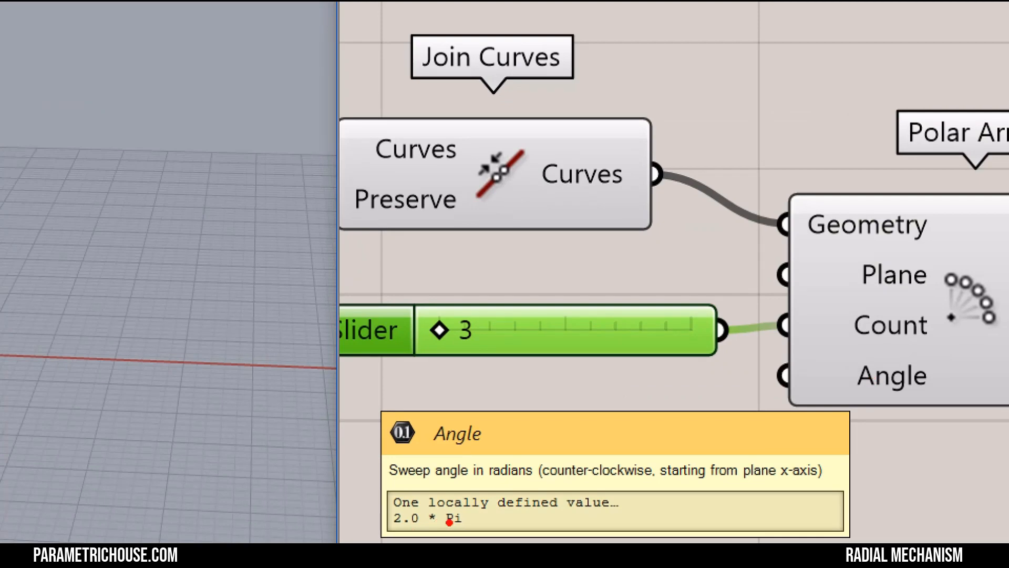
key(Escape)
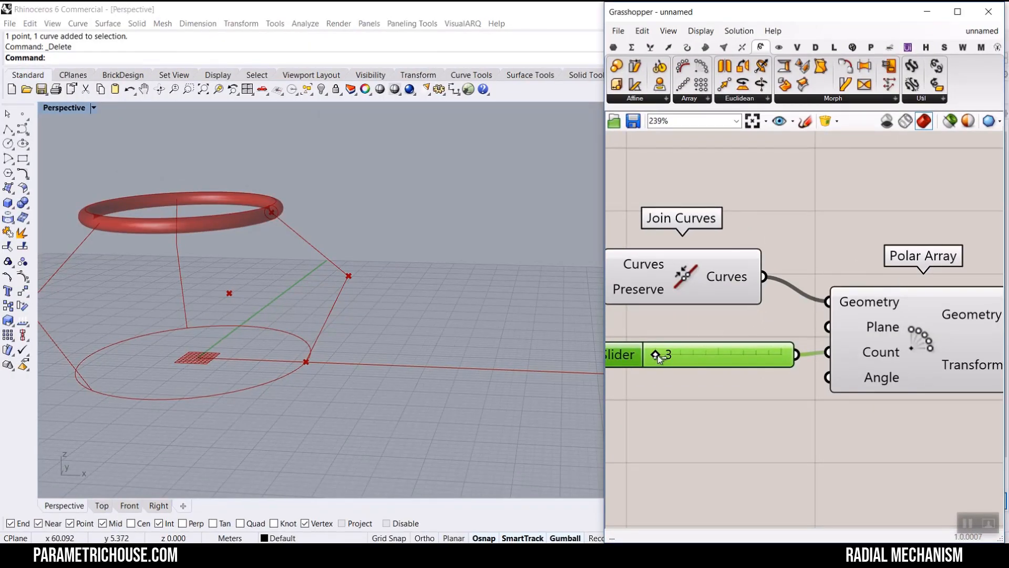
drag(658, 357, 736, 355)
scroll(371, 226, down, 6)
right_drag(371, 226, 357, 271)
scroll(352, 268, up, 4)
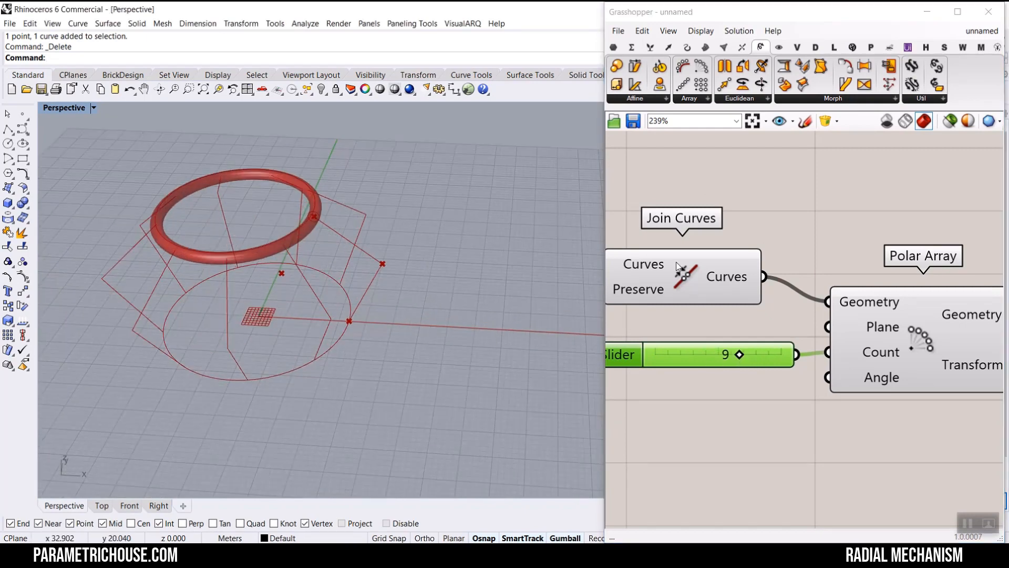
- Turn off the preview of the circle component shown on the ground plane
scroll(788, 315, down, 8)
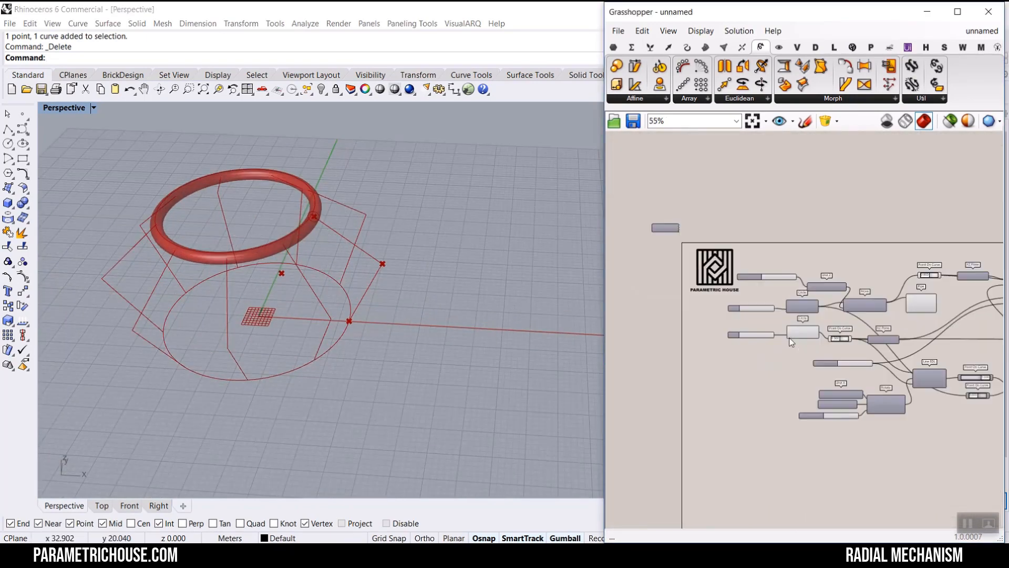
scroll(791, 343, up, 4)
right_click(804, 331)
click(825, 354)
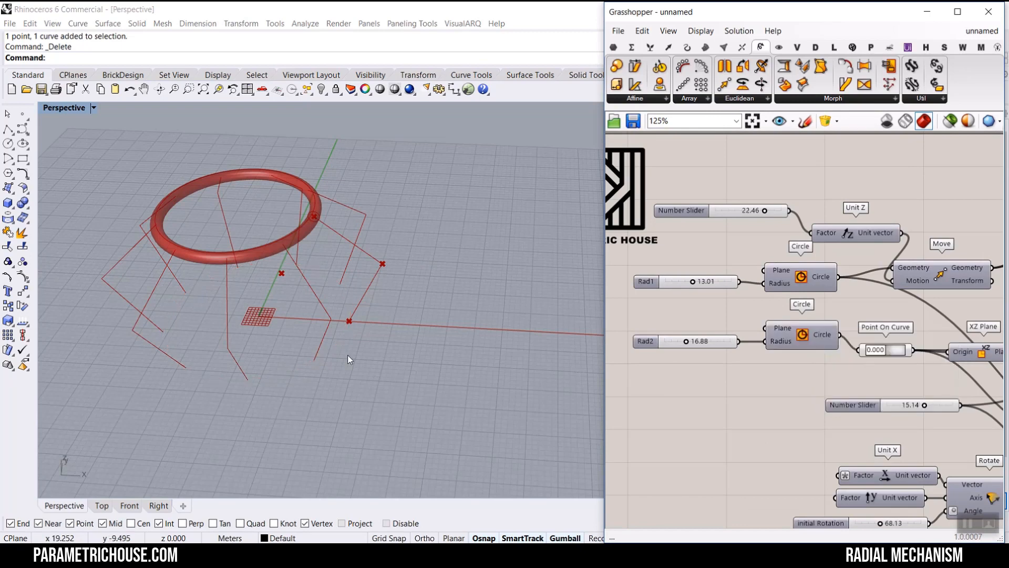
- Set the height number slider driving the Unit Z factor to 21.40
right_drag(348, 354, 325, 335)
mouse_move(761, 236)
right_down()
mouse_move(683, 190)
mouse_move(751, 228)
right_up()
scroll(742, 210, up, 4)
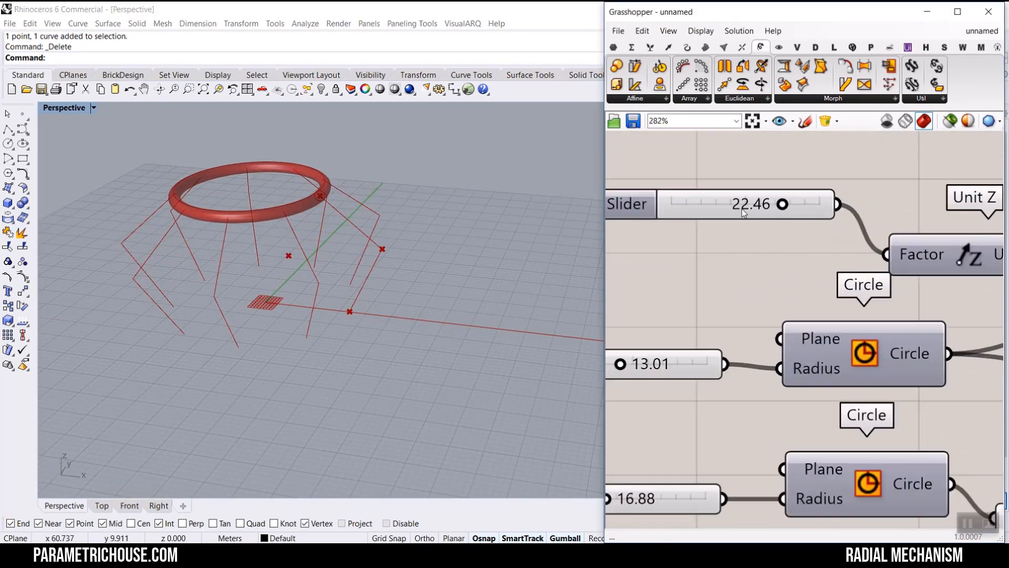
mouse_move(783, 205)
mouse_down()
mouse_move(704, 204)
mouse_move(793, 204)
mouse_move(780, 207)
mouse_up()
right_drag(814, 302, 762, 203)
scroll(762, 204, down, 5)
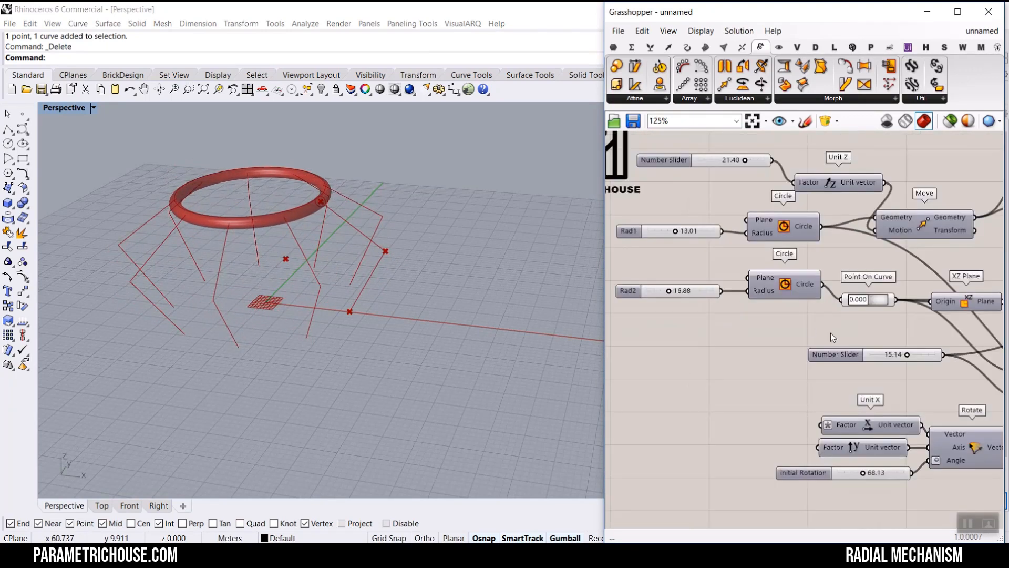
- Set the length slider to 16.83 and the initial Rotation slider to 75.20
scroll(893, 367, up, 3)
mouse_move(913, 346)
mouse_down()
mouse_move(933, 346)
mouse_move(921, 346)
mouse_up()
right_drag(871, 422, 799, 288)
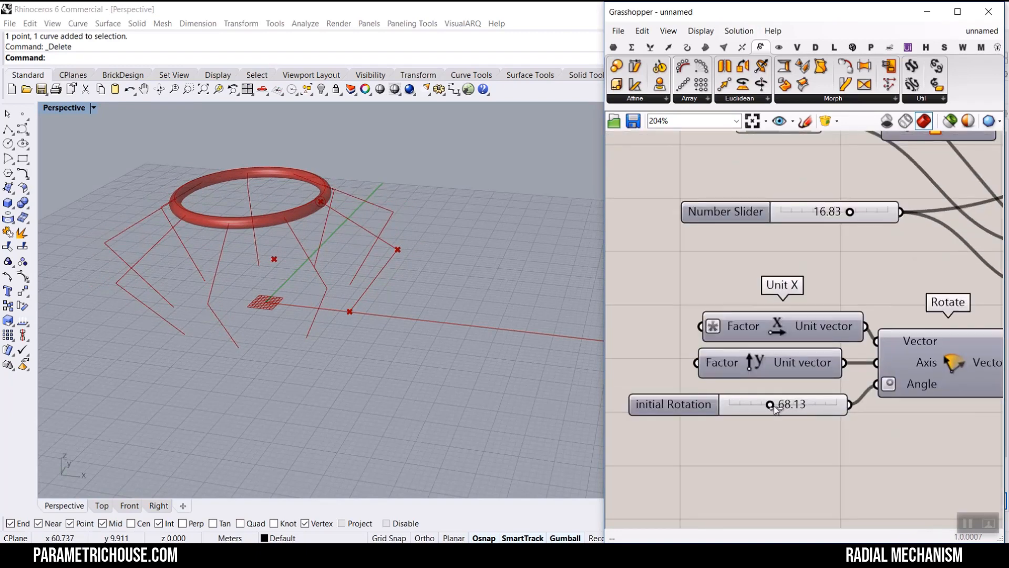
mouse_move(773, 408)
mouse_down()
mouse_move(800, 406)
mouse_move(748, 407)
mouse_move(780, 405)
mouse_up()
- Set the Rad1 slider to 6.14 and the Rad2 slider to 10.36
scroll(809, 257, down, 5)
right_drag(809, 264, 867, 322)
scroll(736, 250, up, 4)
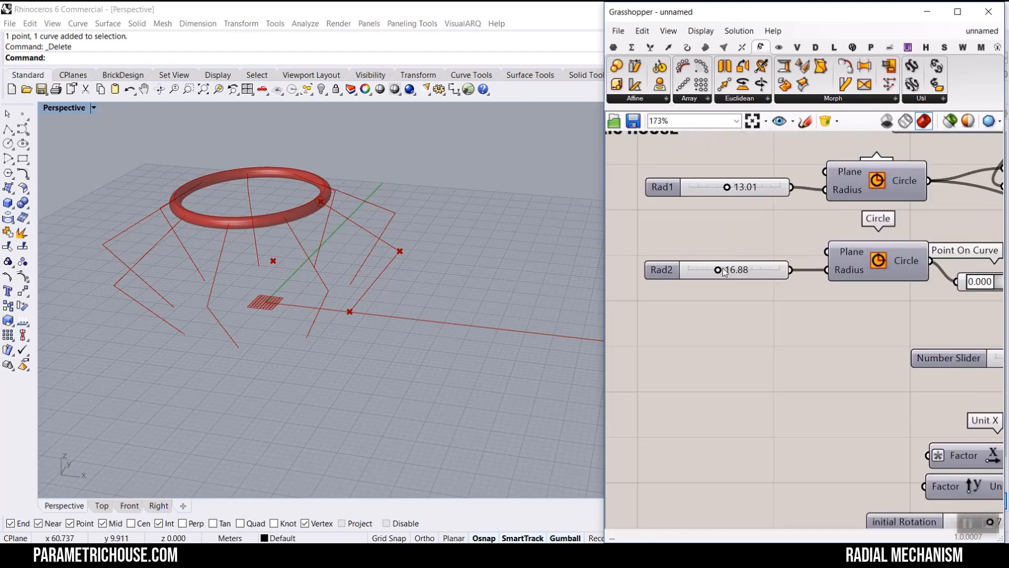
drag(723, 271, 699, 271)
right_drag(738, 229, 731, 273)
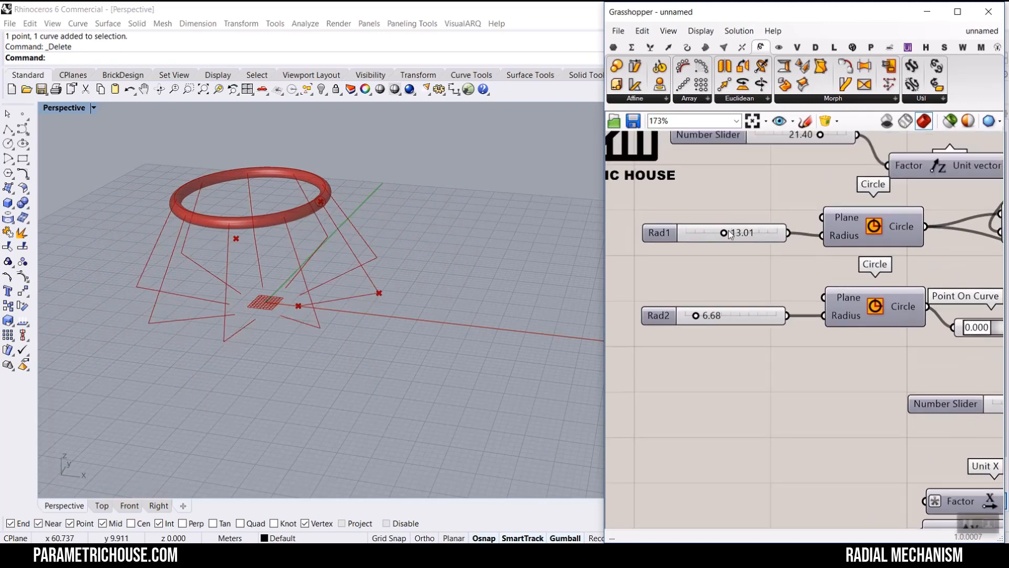
drag(722, 235, 703, 233)
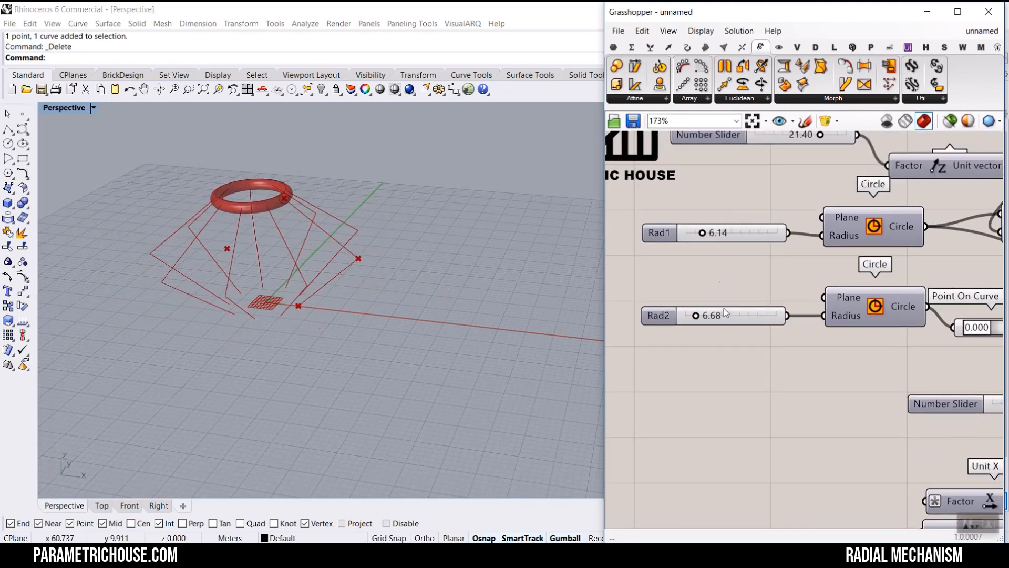
drag(697, 317, 703, 317)
- Rename the length number slider to "initial length"
scroll(705, 315, down, 3)
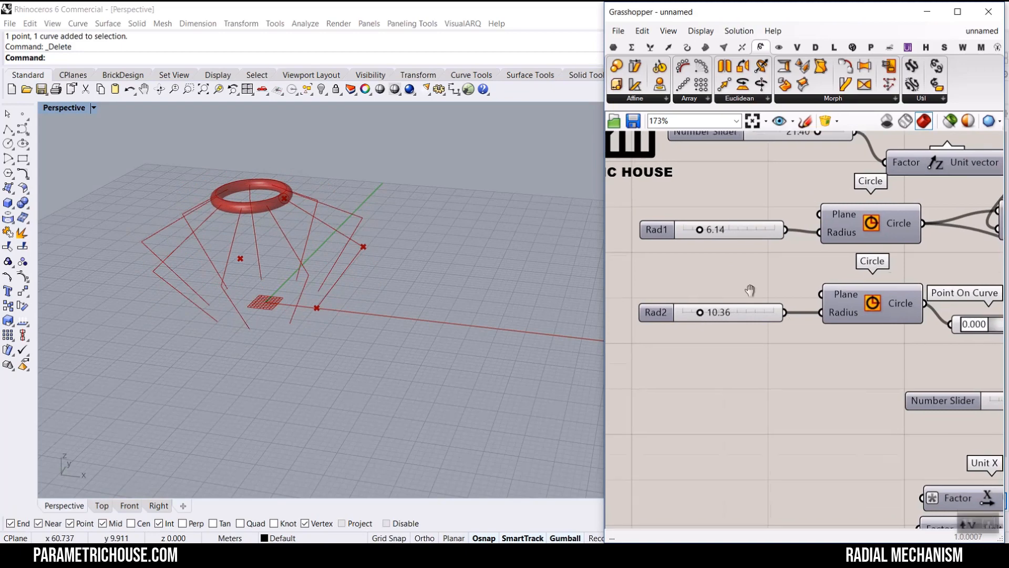
scroll(844, 341, up, 4)
right_click(783, 317)
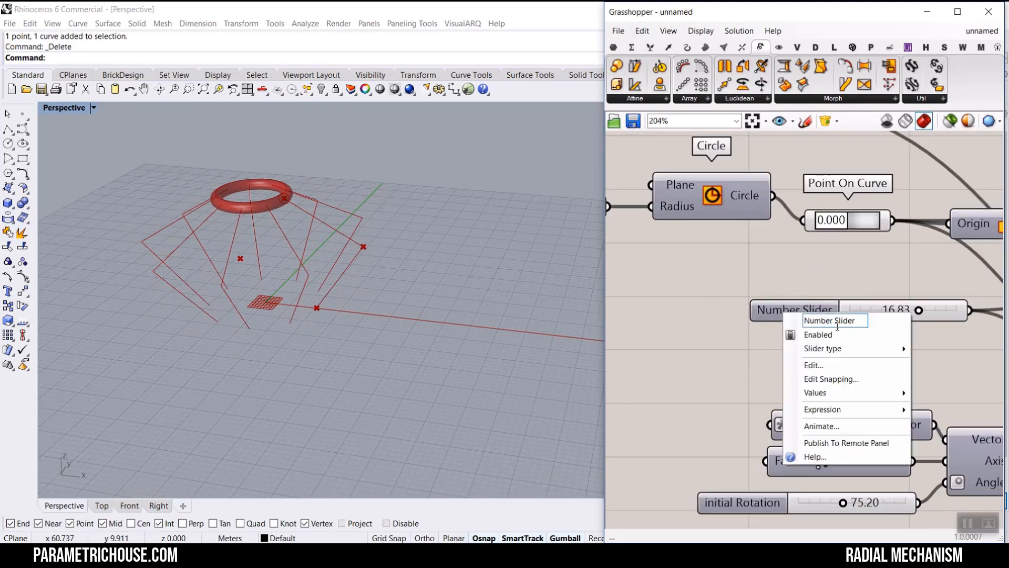
text(in)
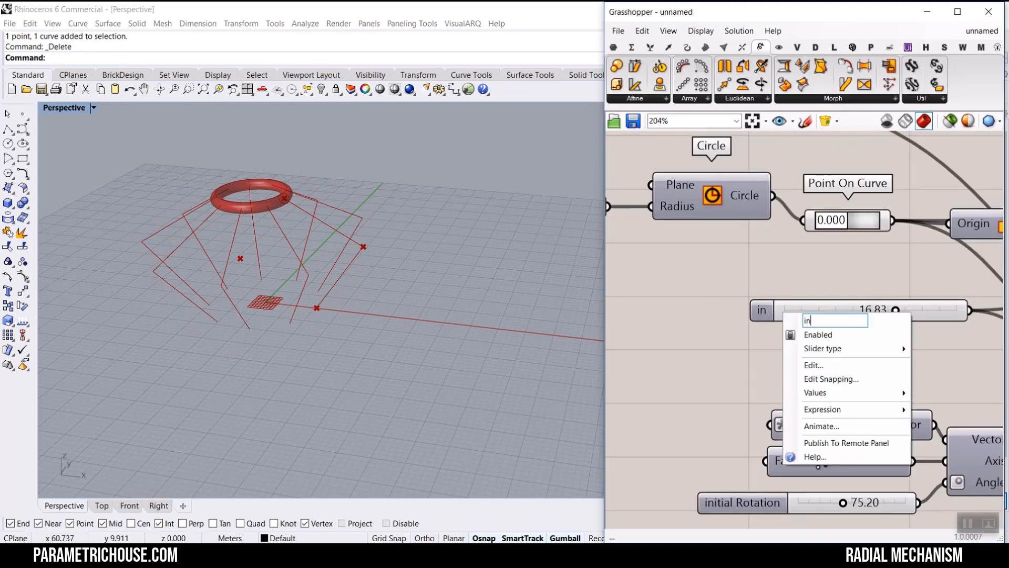
text(itial leng)
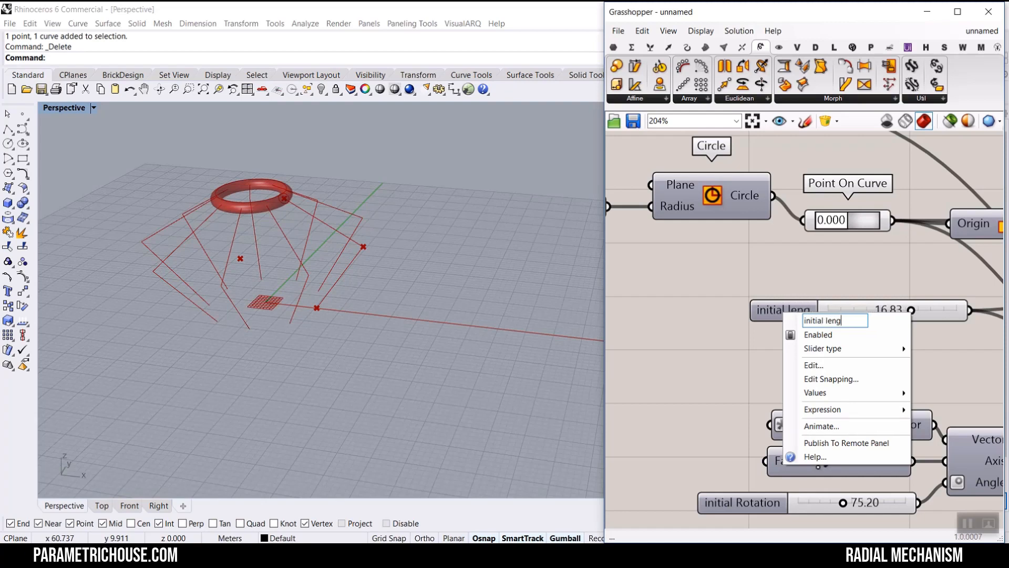
text(th)
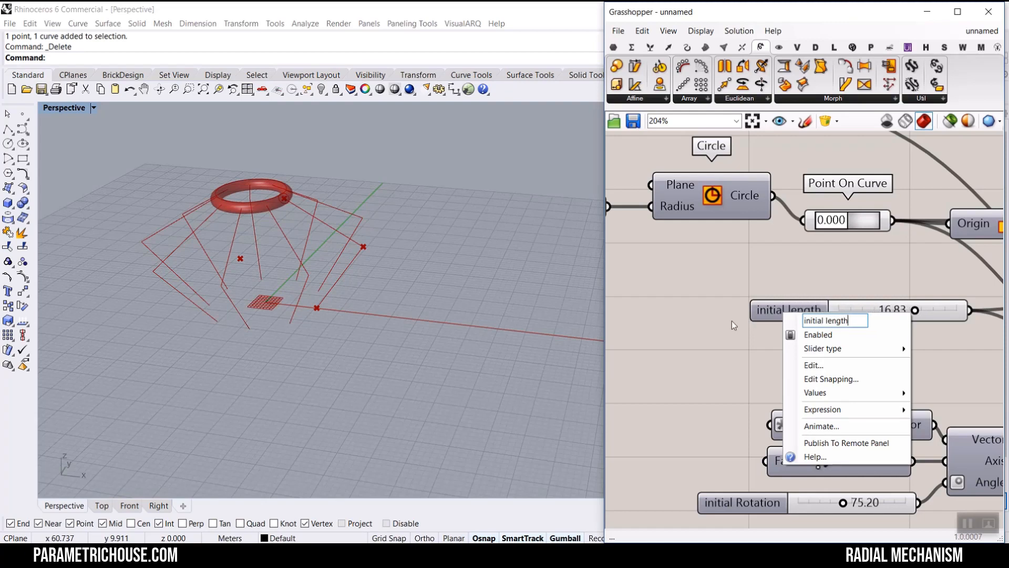
click(863, 288)
- Set the initial length slider to 9.84
drag(917, 312, 883, 317)
right_drag(842, 399, 852, 438)
right_drag(759, 257, 863, 315)
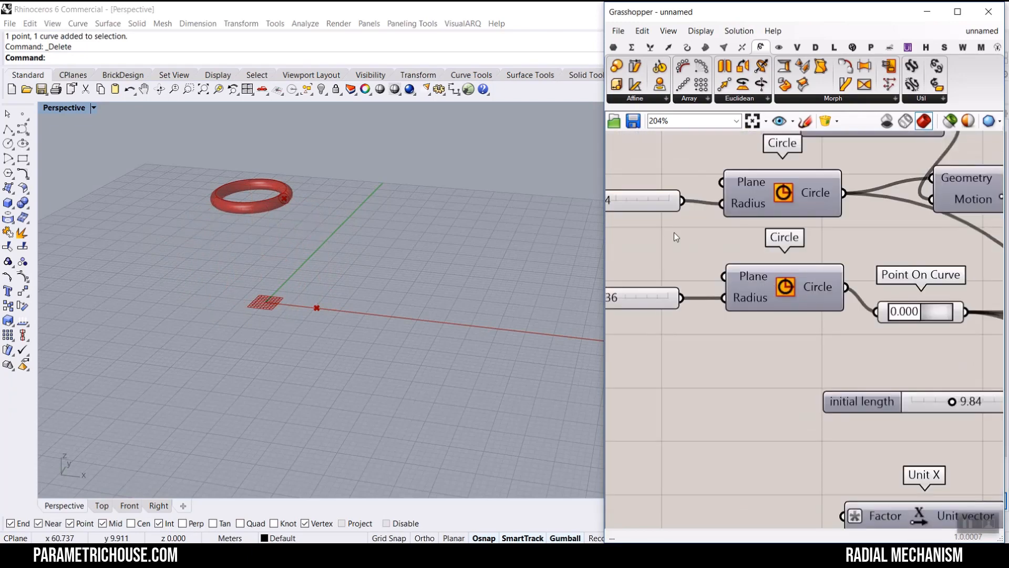
scroll(757, 248, down, 3)
right_drag(804, 203, 833, 285)
scroll(759, 217, up, 5)
drag(787, 244, 750, 246)
scroll(774, 325, down, 3)
scroll(733, 351, up, 4)
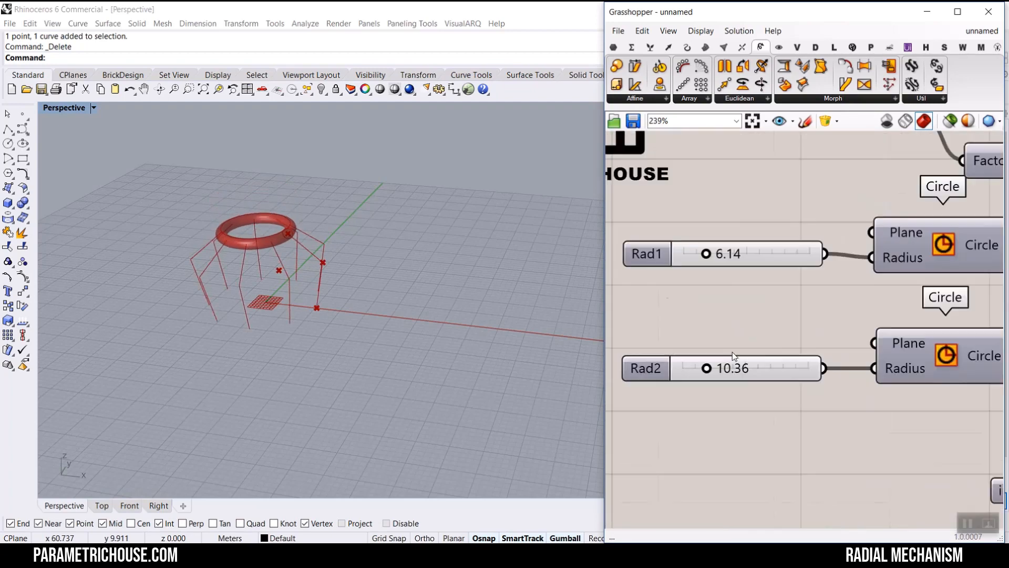
- Set the Rad2 slider to 14.06 and the Rad1 slider to 11.95
mouse_move(699, 374)
mouse_down()
mouse_move(679, 378)
mouse_move(731, 380)
mouse_move(708, 374)
mouse_up()
scroll(735, 326, down, 5)
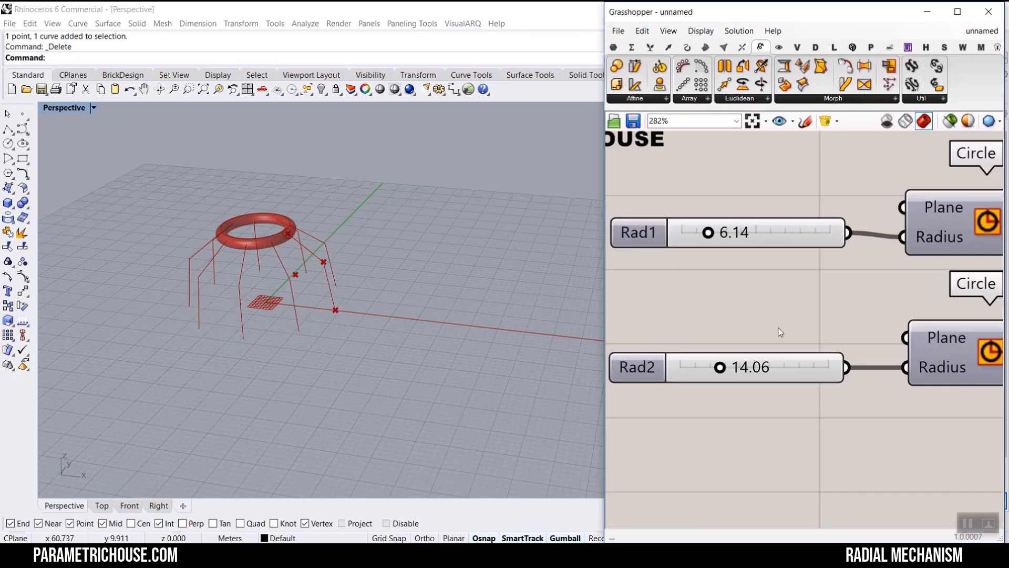
scroll(758, 297, up, 4)
mouse_move(747, 282)
mouse_down()
mouse_move(774, 282)
mouse_move(766, 282)
mouse_up()
right_drag(897, 163, 838, 215)
scroll(837, 214, up, 2)
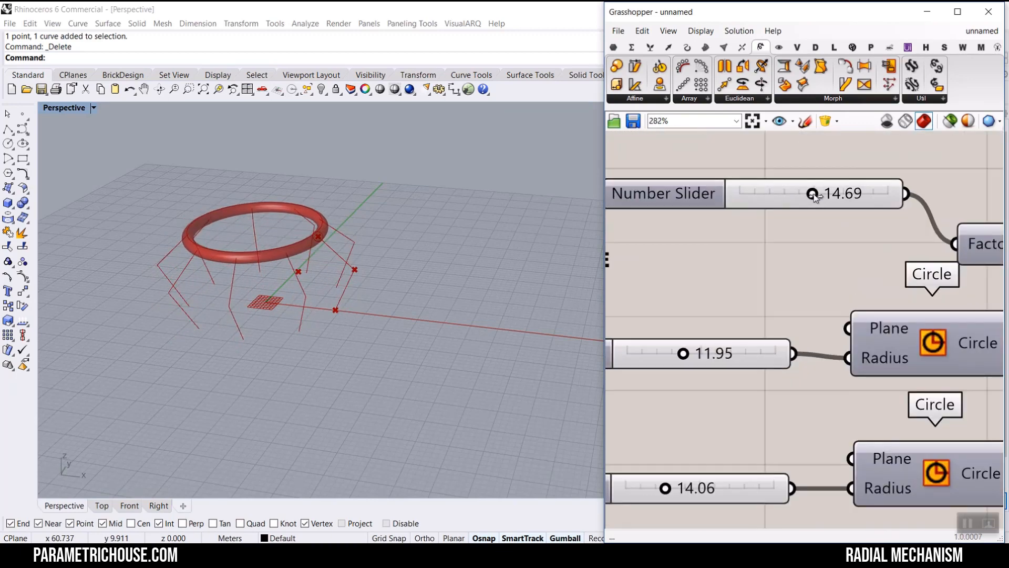
- Set the unnamed number slider feeding the Factor input to 8.96
drag(813, 194, 790, 195)
scroll(229, 281, up, 3)
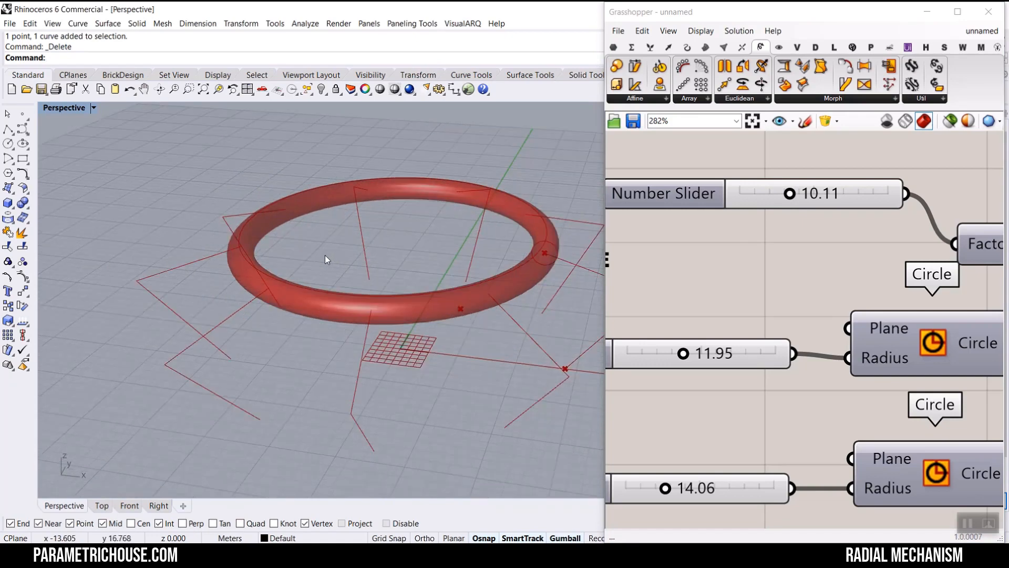
scroll(801, 184, up, 2)
mouse_move(789, 198)
mouse_down()
mouse_move(837, 200)
mouse_move(714, 219)
mouse_move(756, 209)
mouse_move(746, 206)
mouse_move(860, 201)
mouse_move(760, 199)
mouse_move(792, 198)
mouse_move(773, 198)
mouse_move(781, 196)
mouse_up()
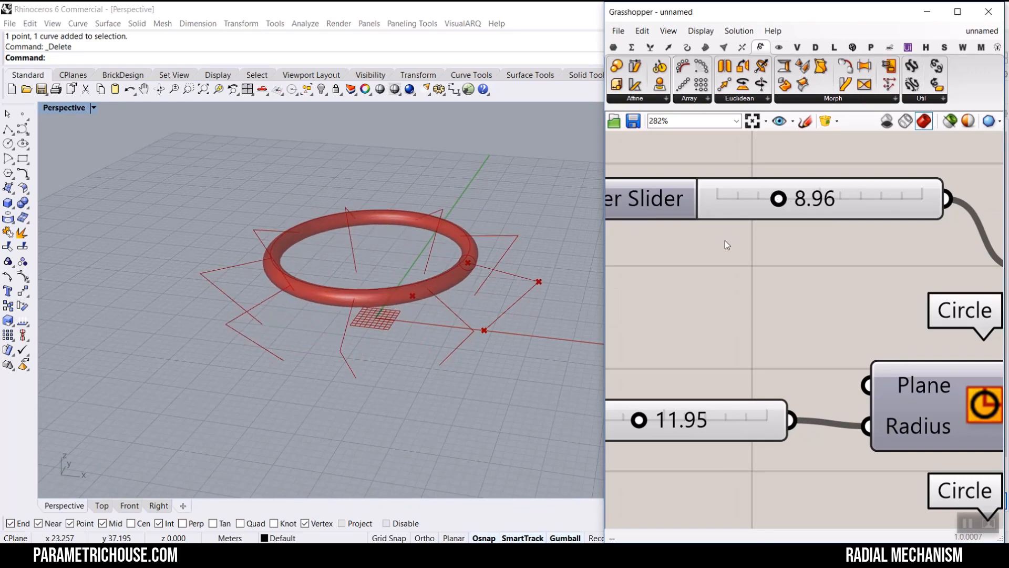
scroll(724, 241, down, 5)
scroll(736, 260, up, 4)
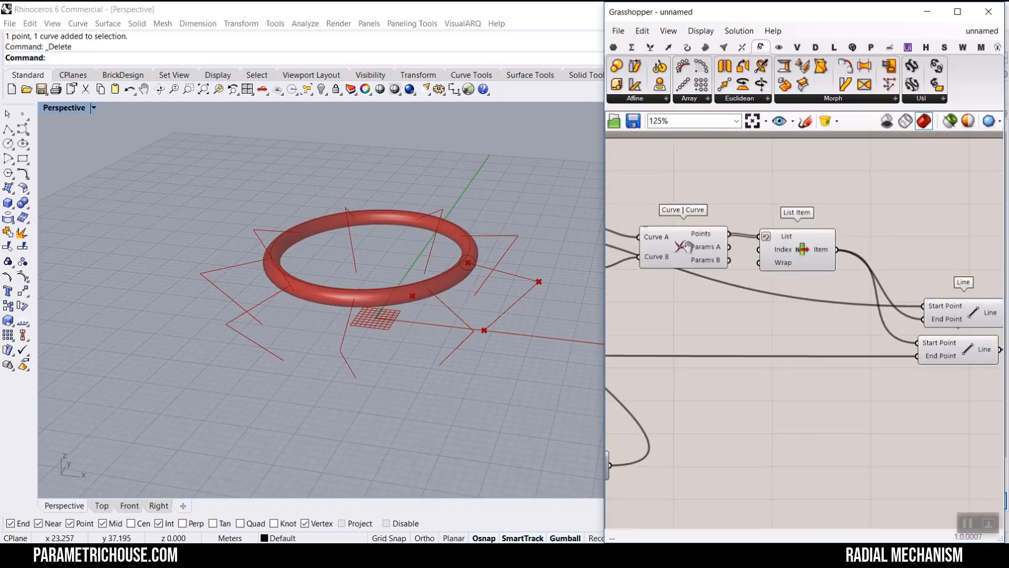
- Replace the List Item component with a Point parameter wired into the two Line components' start and end points
right_drag(782, 256, 725, 272)
click(730, 264)
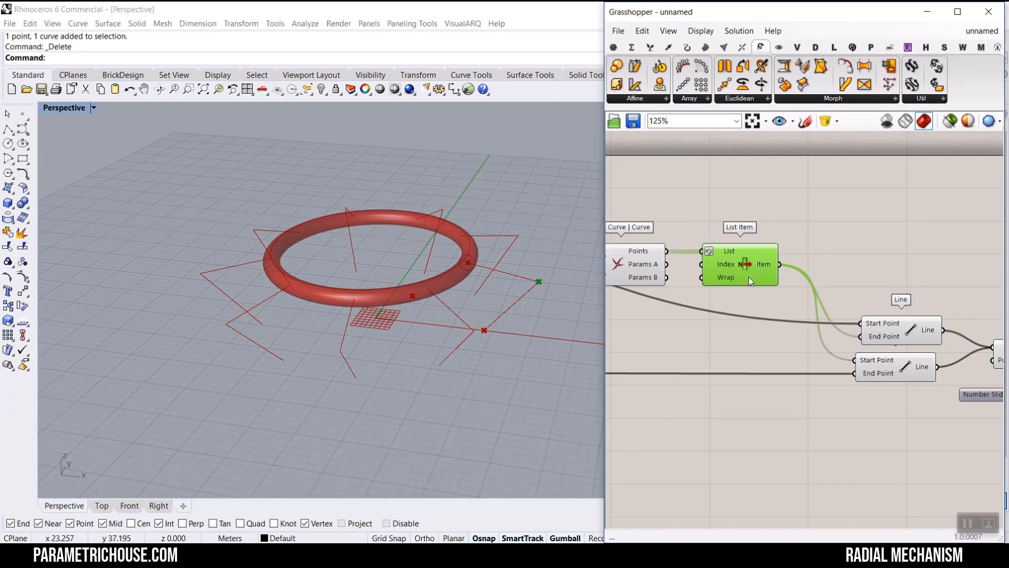
scroll(751, 280, down, 2)
scroll(774, 281, up, 2)
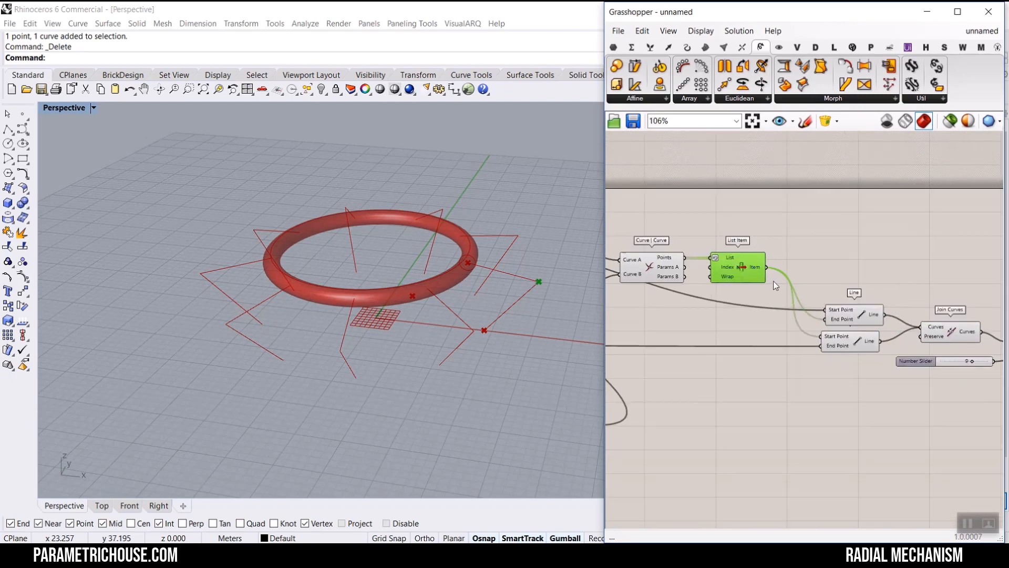
click(614, 47)
scroll(757, 263, up, 2)
drag(616, 66, 853, 288)
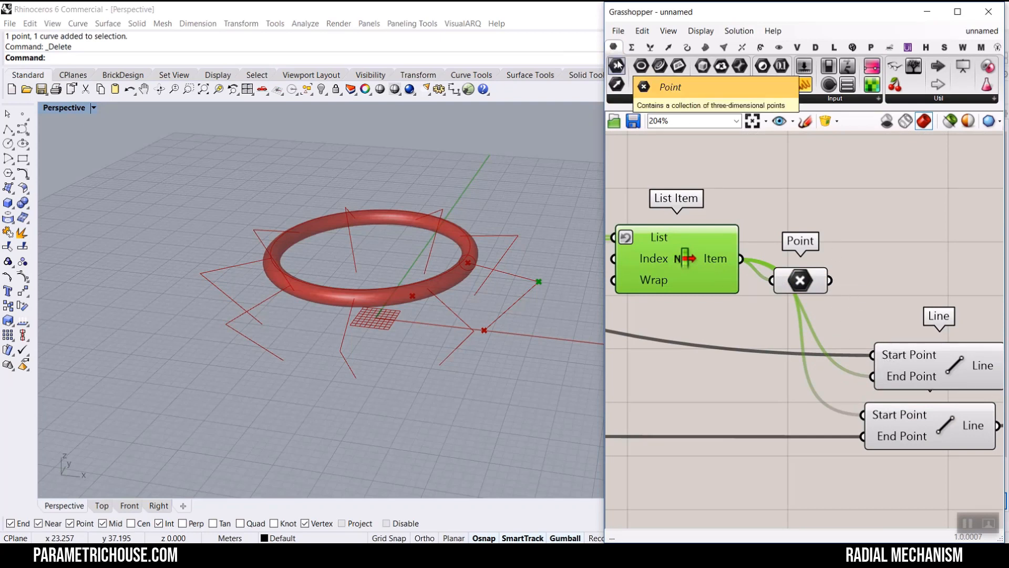
drag(830, 280, 874, 375)
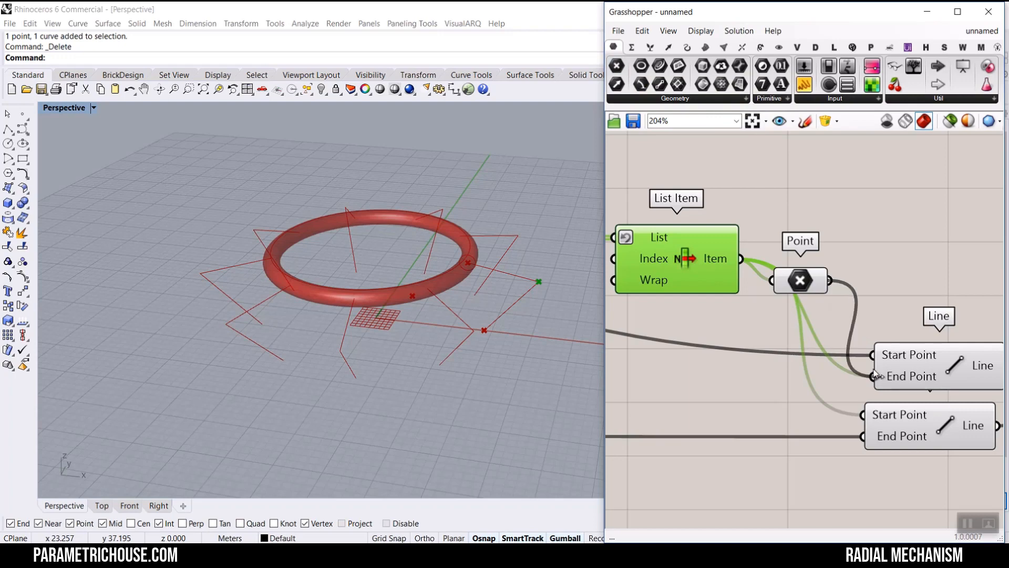
drag(833, 404, 861, 414)
scroll(816, 360, down, 3)
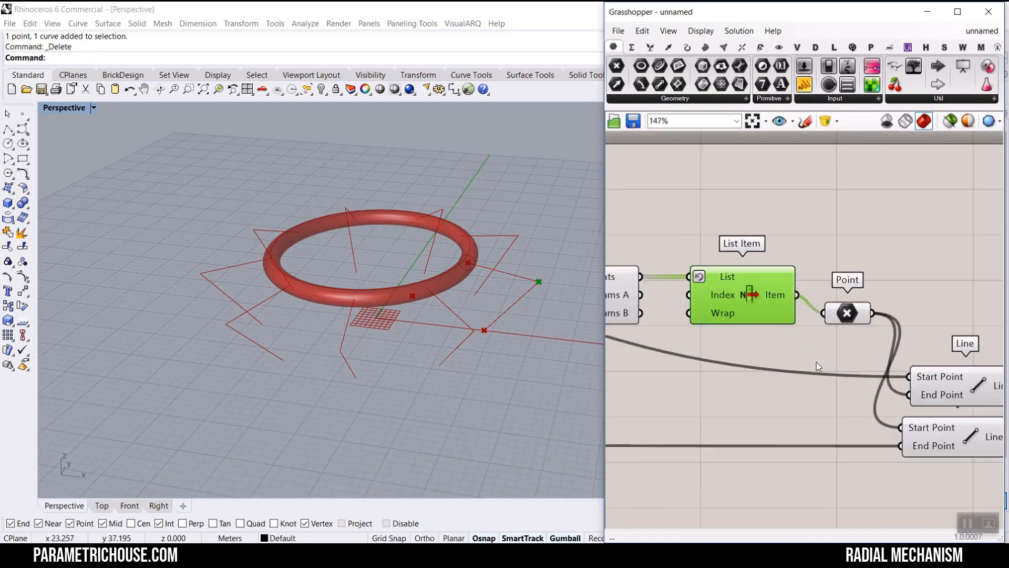
key(Delete)
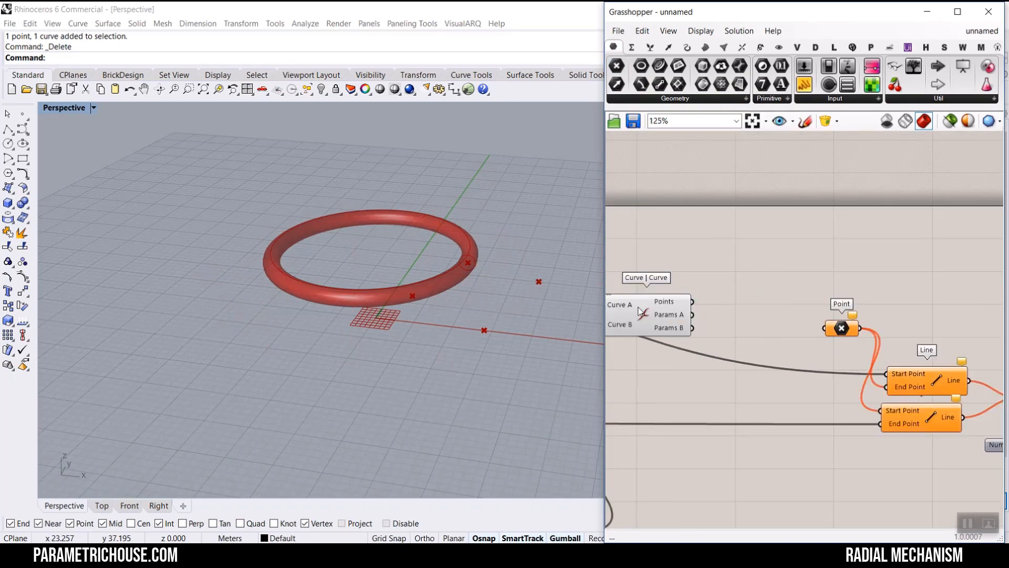
- Add a Deconstruct point component fed by the Curve | Curve intersection points
drag(638, 307, 656, 301)
right_drag(557, 253, 541, 313)
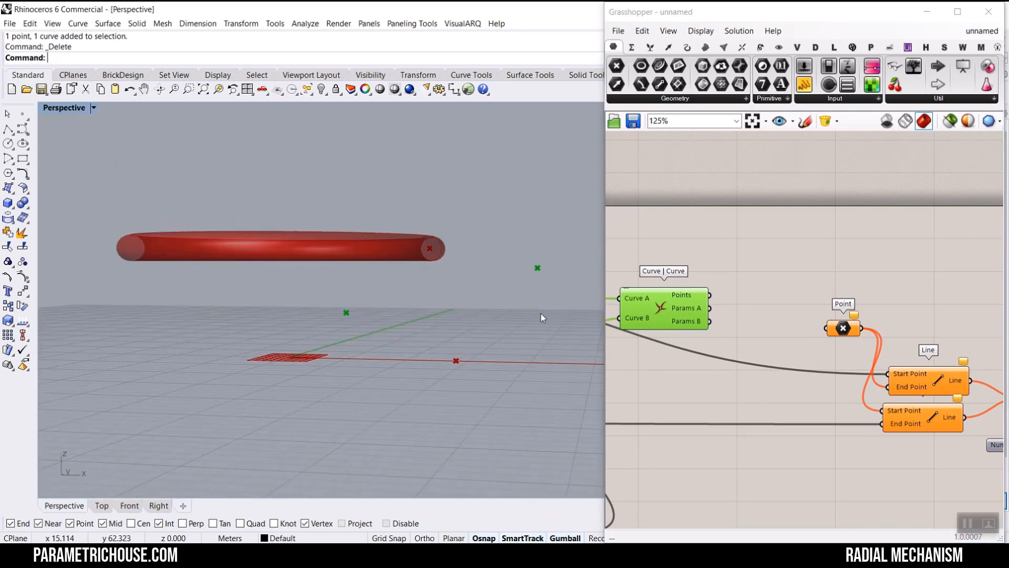
scroll(720, 302, up, 3)
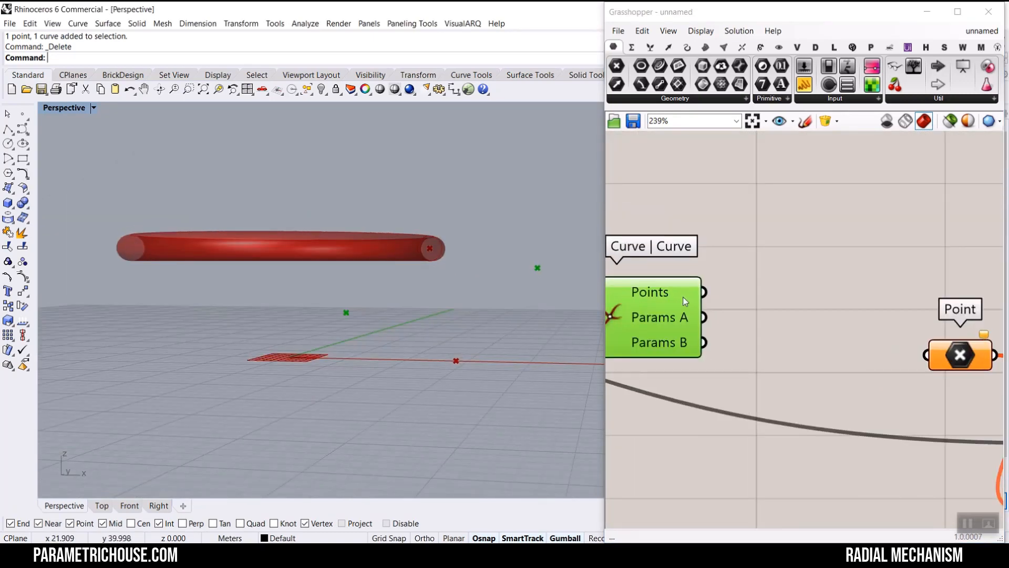
mouse_move(669, 289)
click(669, 48)
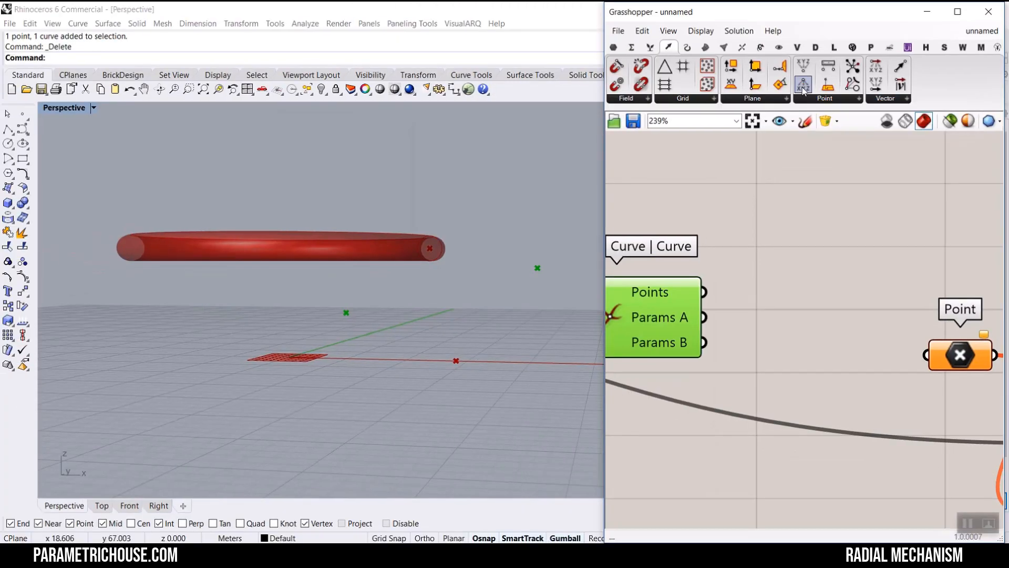
drag(803, 87, 714, 278)
right_drag(824, 279, 746, 317)
drag(759, 319, 773, 243)
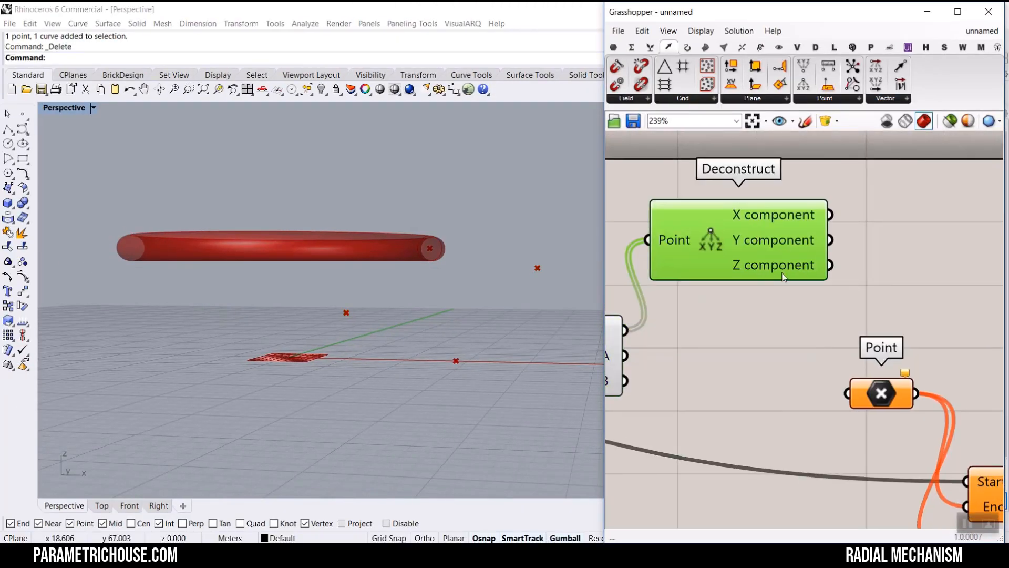
mouse_move(783, 278)
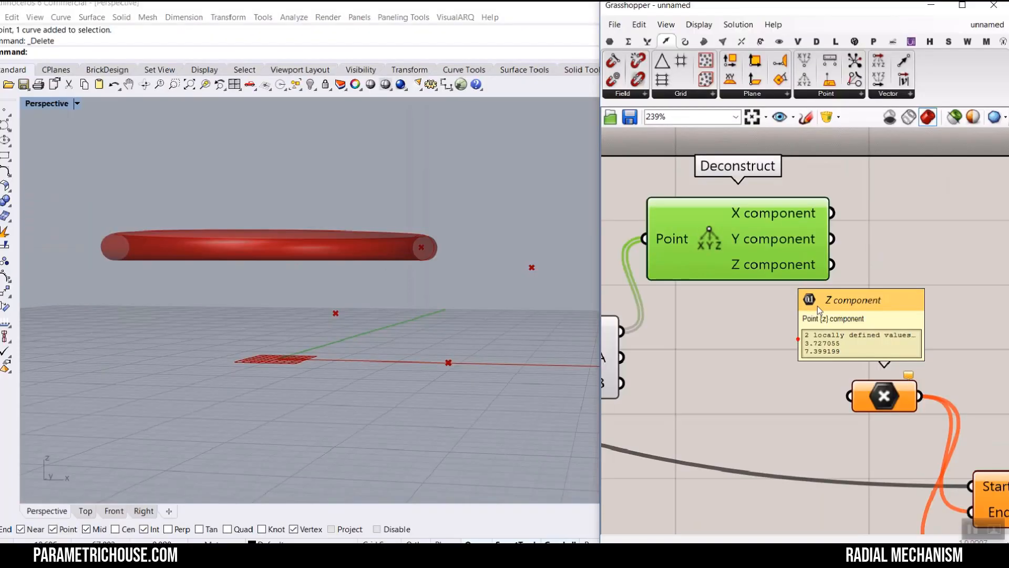
- Add a Sort List component whose Keys come from the Deconstruct Z component
right_drag(906, 342, 786, 418)
scroll(786, 418, down, 2)
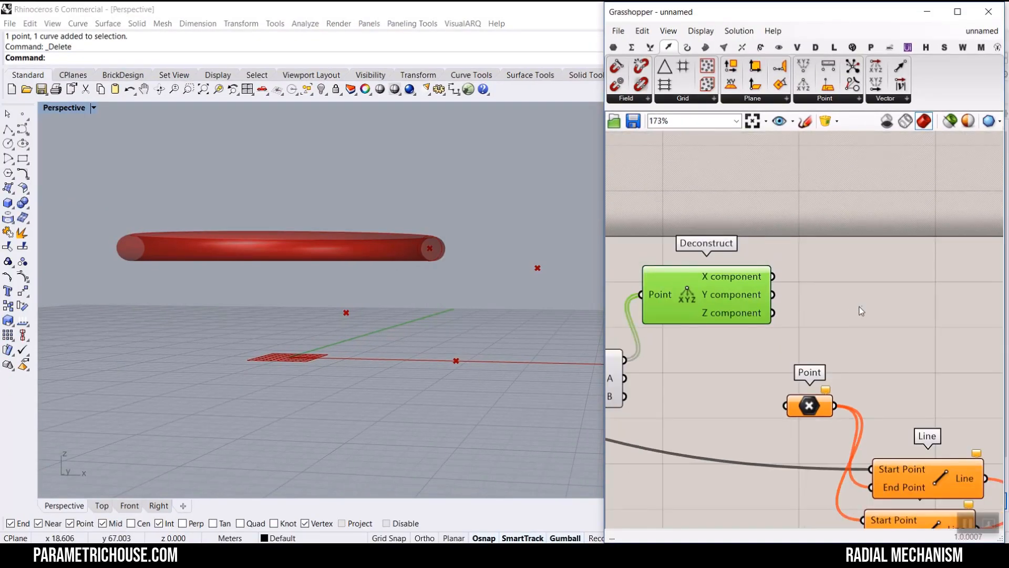
scroll(939, 349, up, 3)
click(938, 364)
double_click(862, 322)
text(sort)
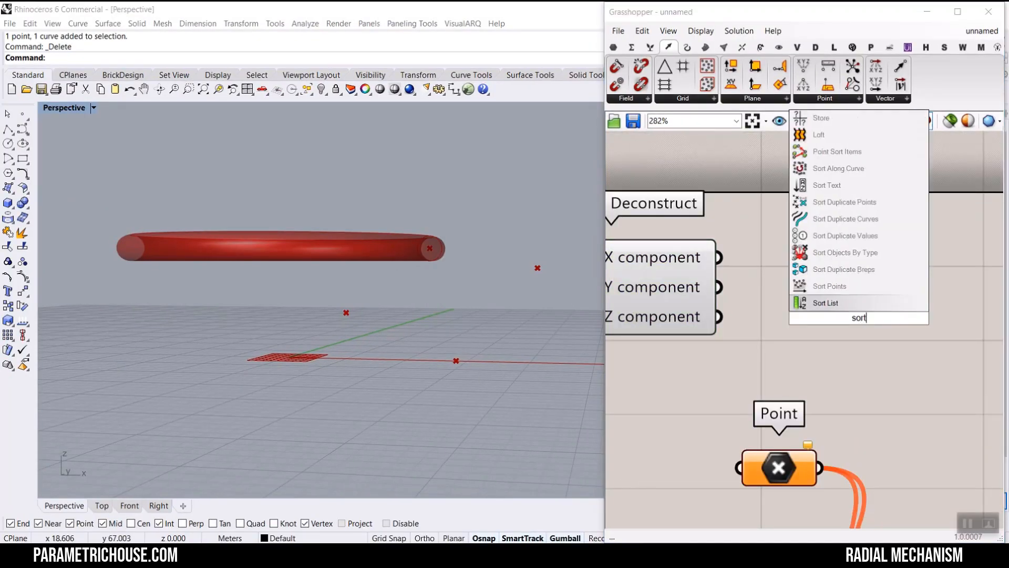
click(827, 305)
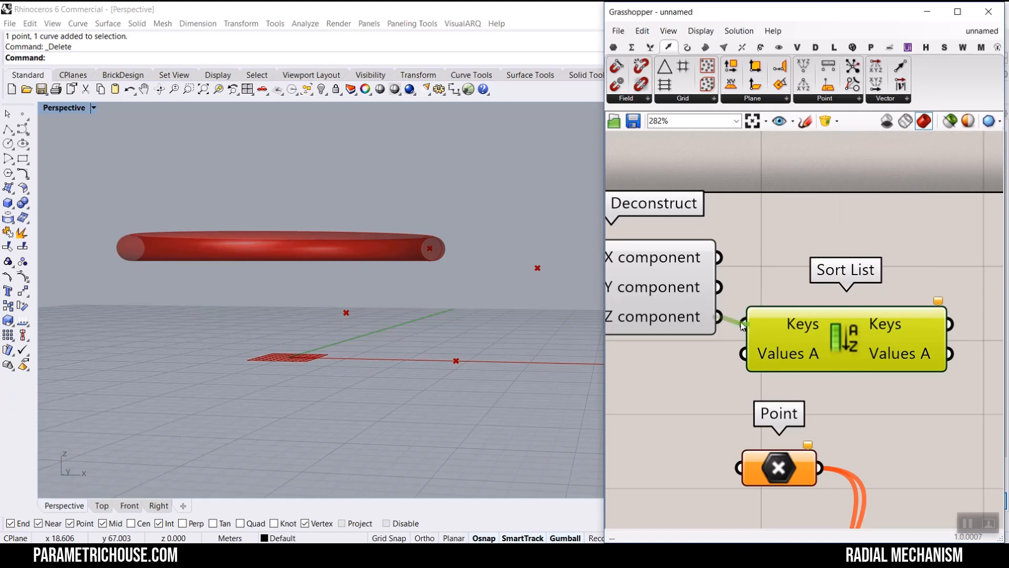
scroll(730, 330, down, 5)
drag(916, 415, 730, 336)
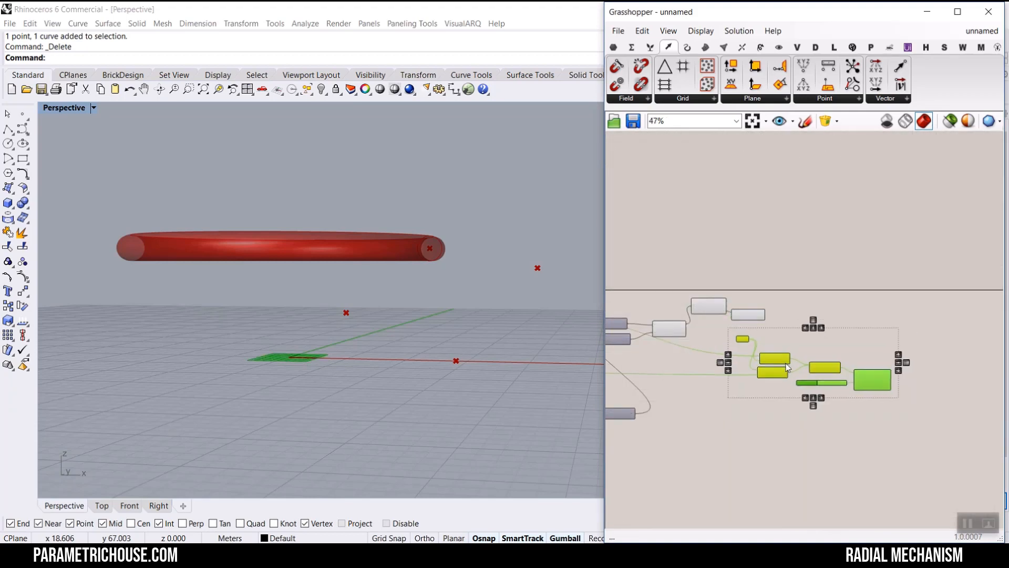
scroll(730, 320, up, 5)
mouse_move(809, 277)
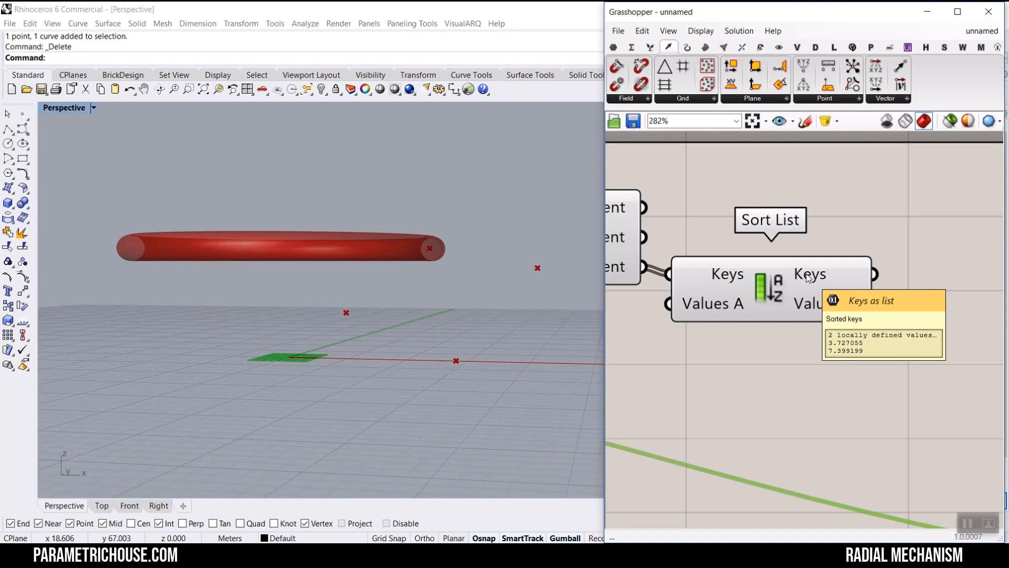
- Connect the Curve | Curve intersection points to the Sort List's Values A input
click(794, 286)
scroll(743, 286, up, 3)
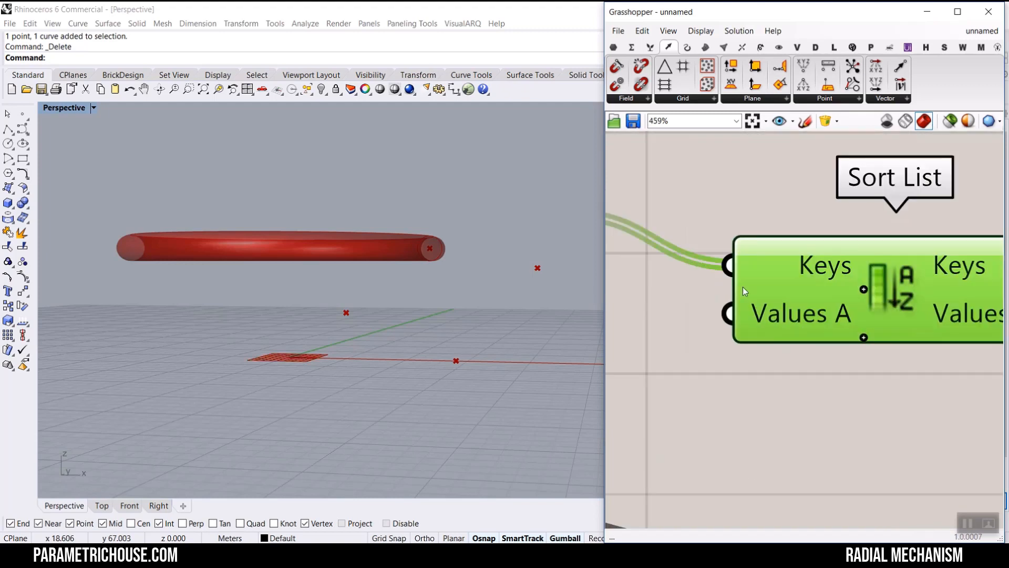
scroll(743, 286, down, 5)
right_drag(791, 313, 825, 307)
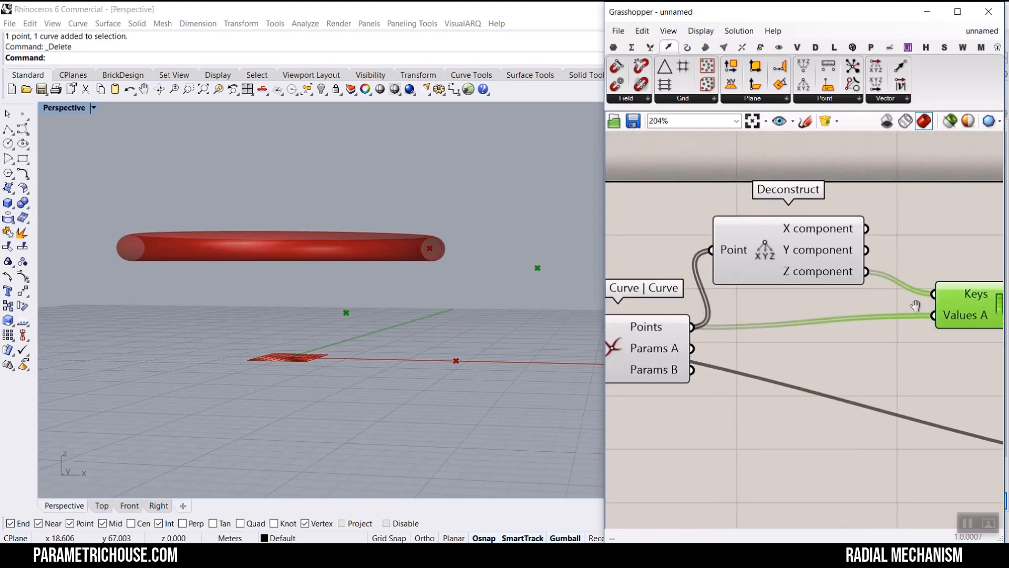
right_drag(916, 305, 799, 276)
drag(883, 298, 851, 311)
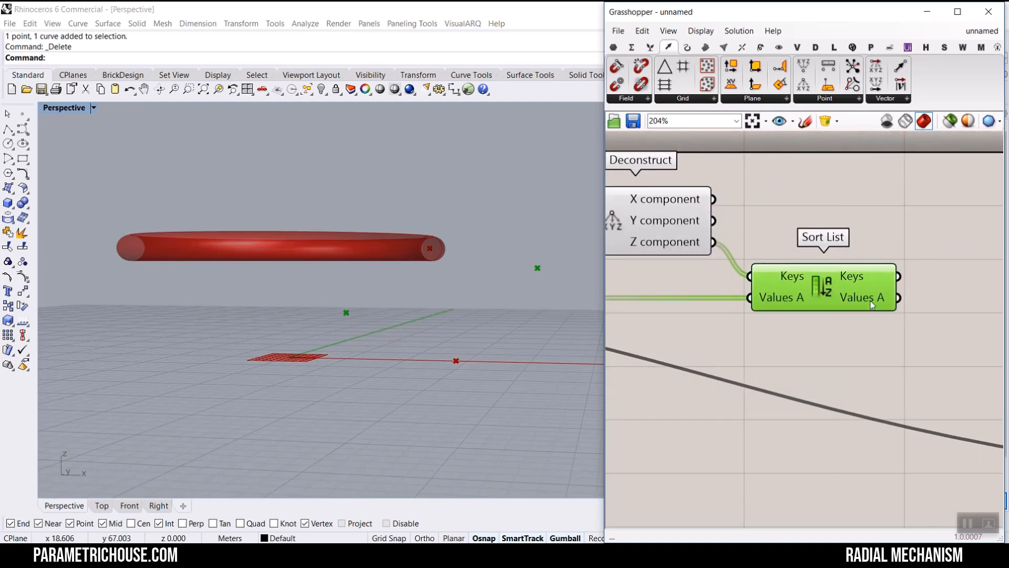
mouse_move(873, 305)
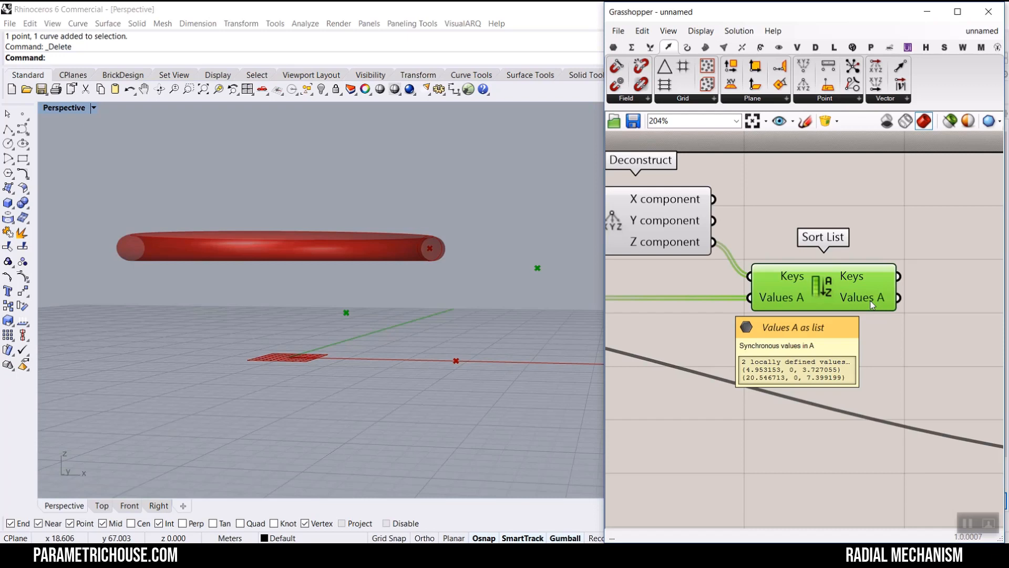
scroll(873, 305, up, 3)
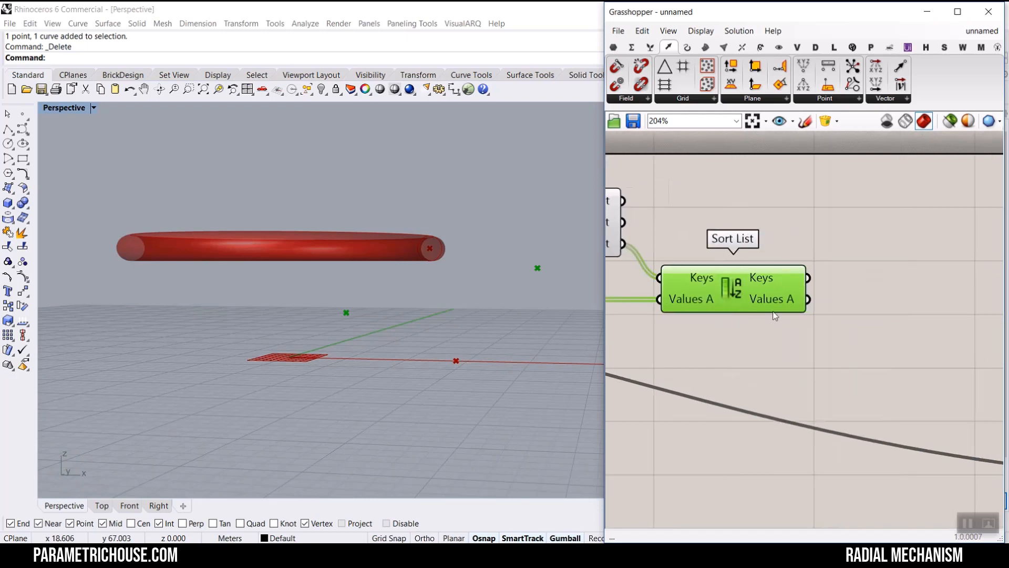
- Add a List Item fed by the sorted values, add a +1 output, and wire it to the lines
click(650, 48)
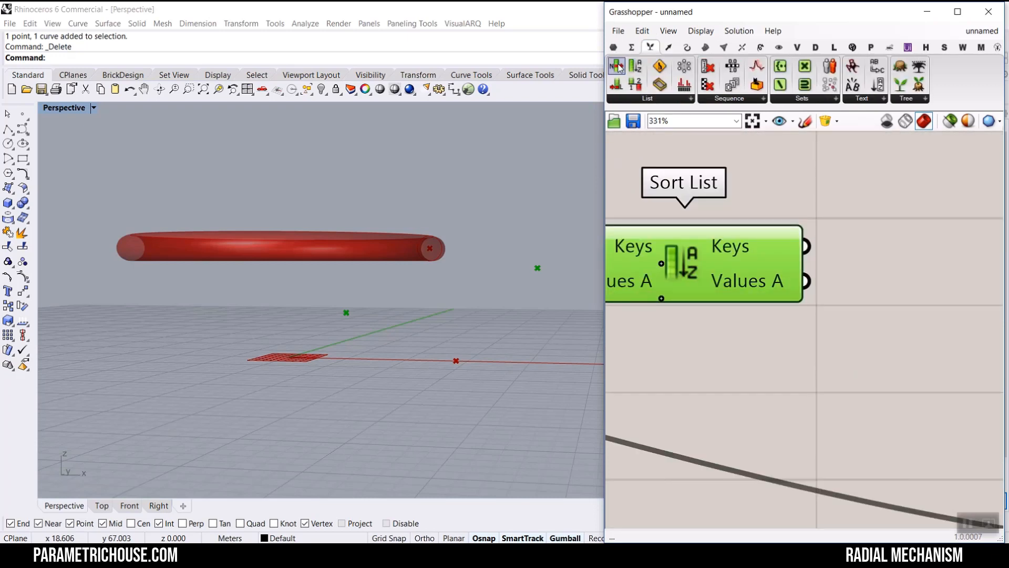
drag(617, 65, 925, 347)
drag(806, 281, 840, 325)
right_drag(882, 365, 714, 330)
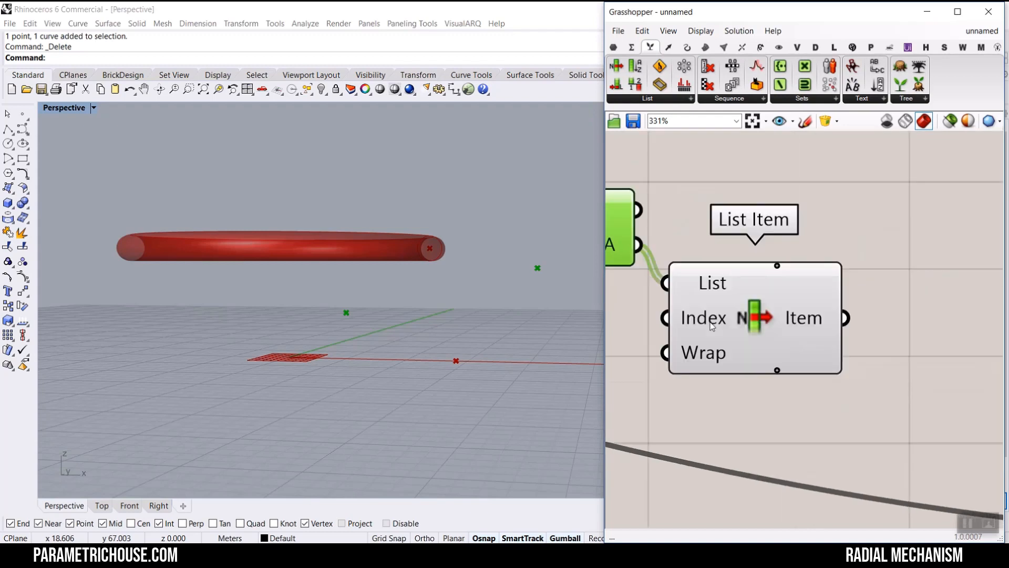
scroll(821, 352, up, 4)
click(737, 384)
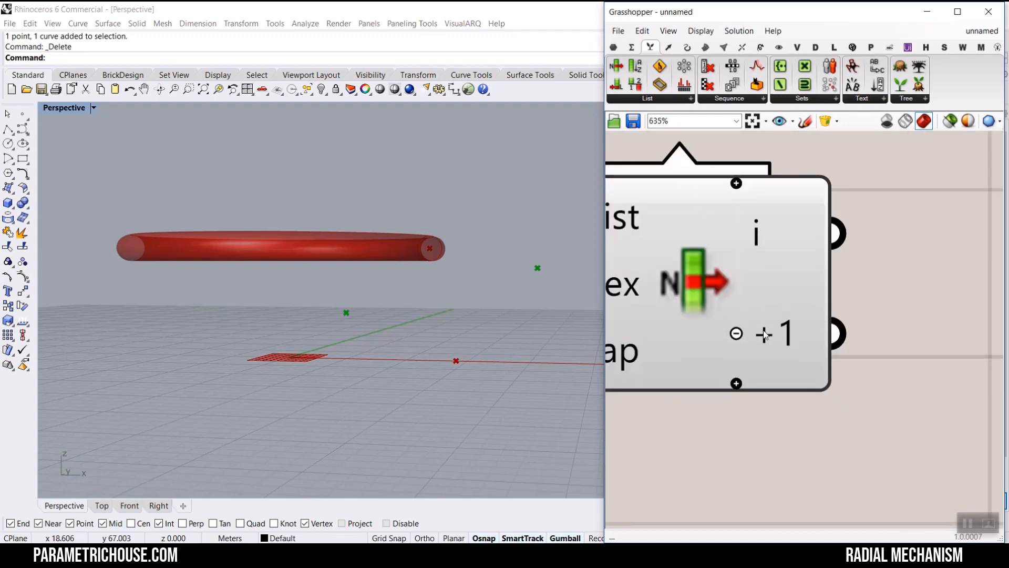
scroll(764, 335, down, 7)
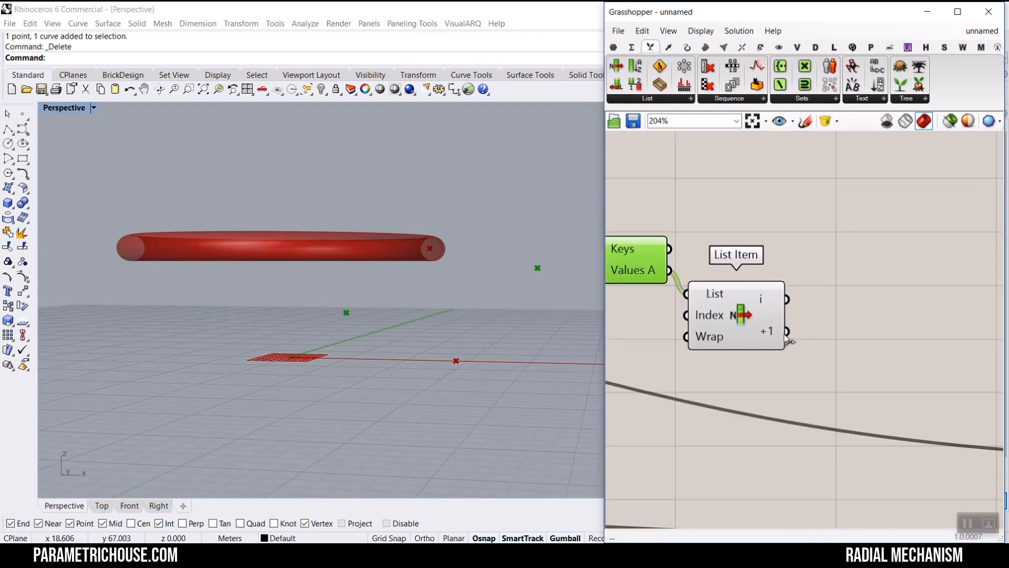
scroll(787, 334, down, 5)
drag(787, 333, 953, 357)
scroll(820, 341, down, 9)
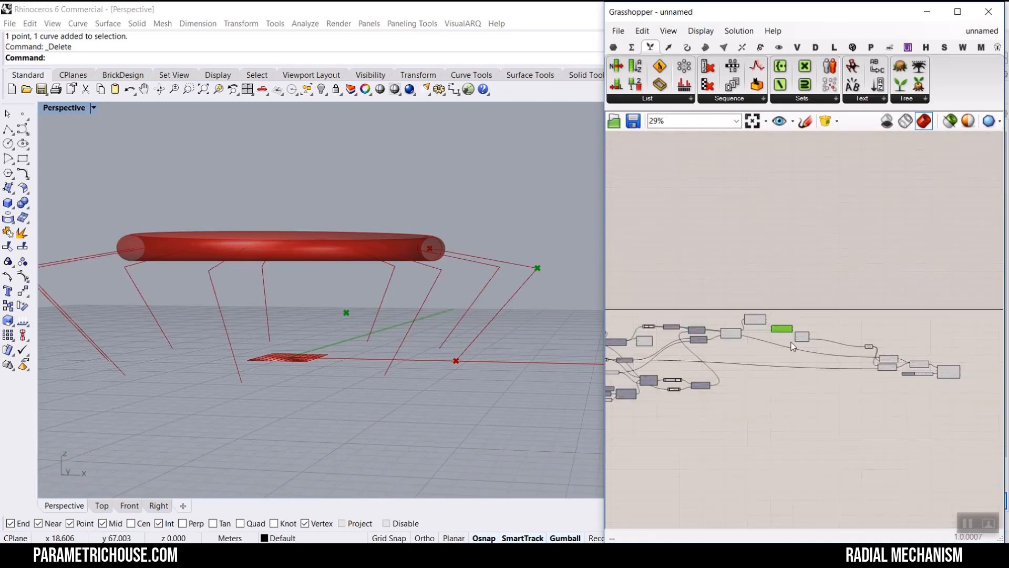
drag(832, 353, 774, 306)
- Turn off preview for the selected components
middle_click(797, 274)
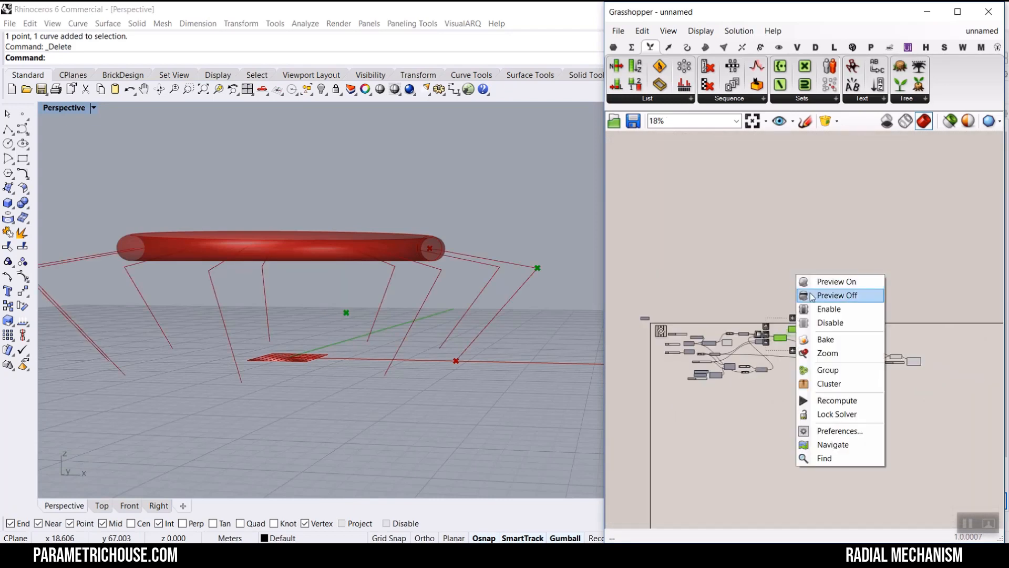
click(809, 295)
right_drag(489, 274, 478, 305)
scroll(804, 316, up, 15)
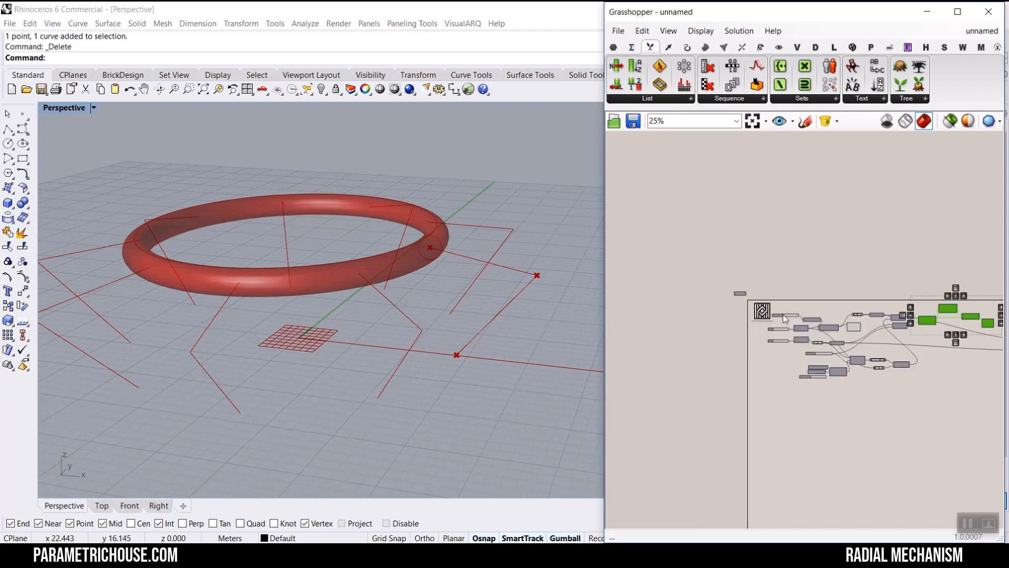
- Set the initial length slider to 8.51
mouse_move(804, 318)
mouse_down()
mouse_move(778, 316)
mouse_move(841, 313)
mouse_move(766, 314)
mouse_move(805, 314)
mouse_move(795, 314)
mouse_up()
scroll(740, 279, down, 6)
scroll(740, 279, down, 3)
scroll(876, 298, up, 3)
right_drag(991, 296, 791, 300)
scroll(848, 286, up, 3)
scroll(894, 328, down, 3)
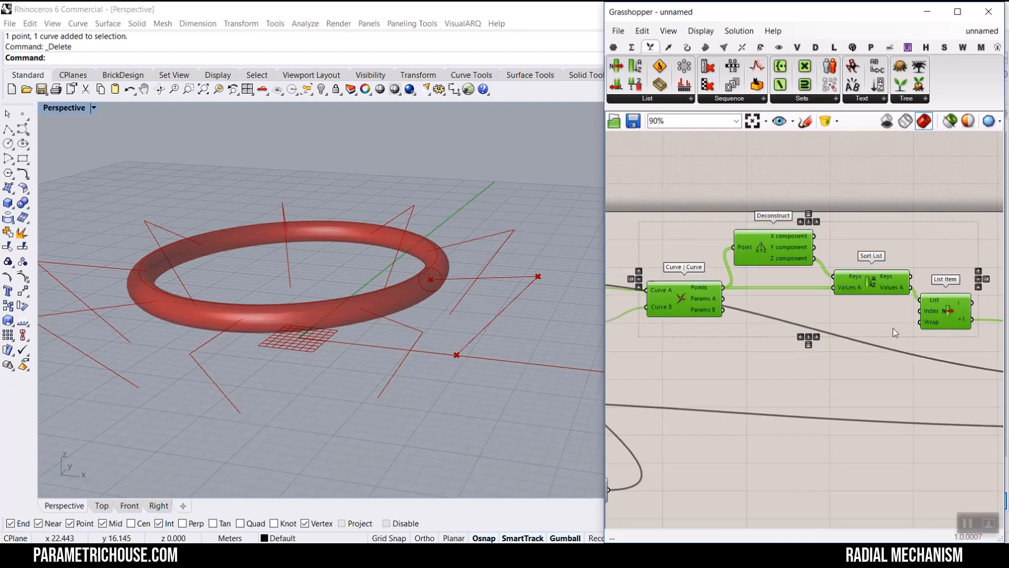
right_drag(786, 347, 910, 336)
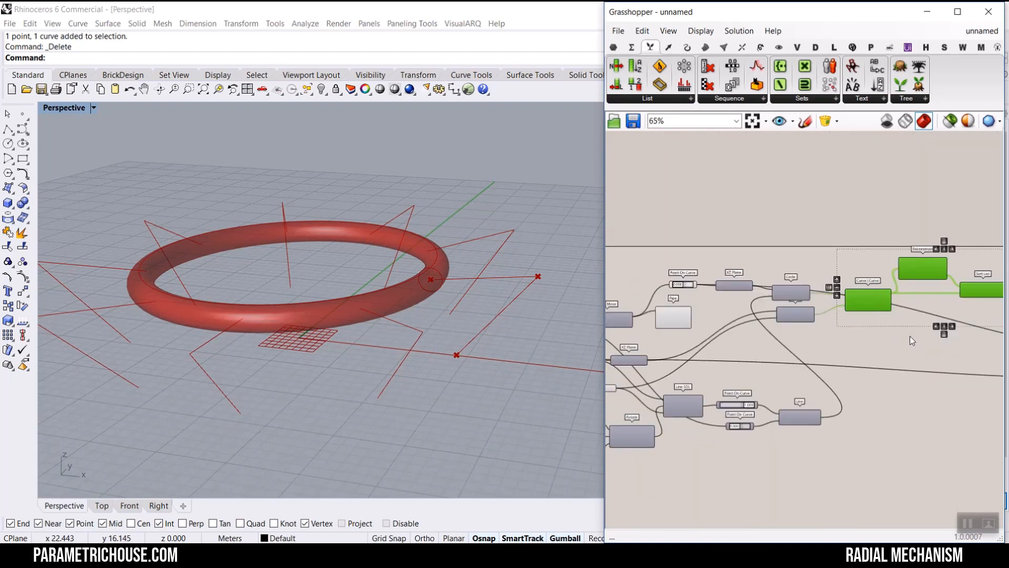
scroll(917, 335, down, 4)
scroll(816, 354, up, 8)
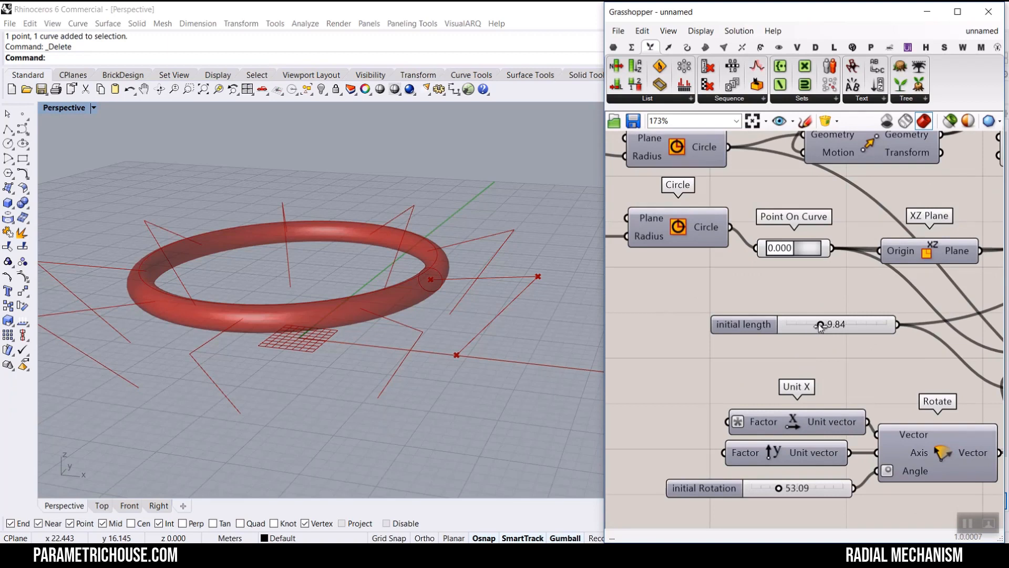
mouse_move(818, 326)
mouse_down()
mouse_move(836, 327)
mouse_move(811, 327)
mouse_up()
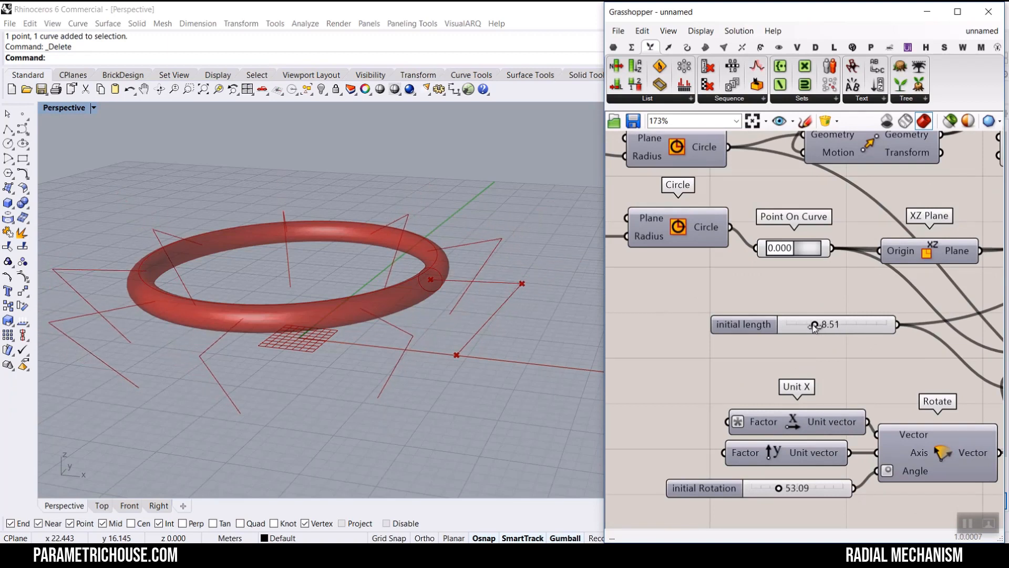
- Test the mechanism by adjusting the initial rotation and initial length sliders
drag(787, 492, 809, 454)
right_drag(771, 335, 900, 408)
scroll(644, 311, up, 3)
drag(653, 310, 637, 309)
right_drag(664, 253, 736, 319)
mouse_move(730, 241)
mouse_down()
mouse_move(709, 239)
mouse_move(733, 242)
mouse_up()
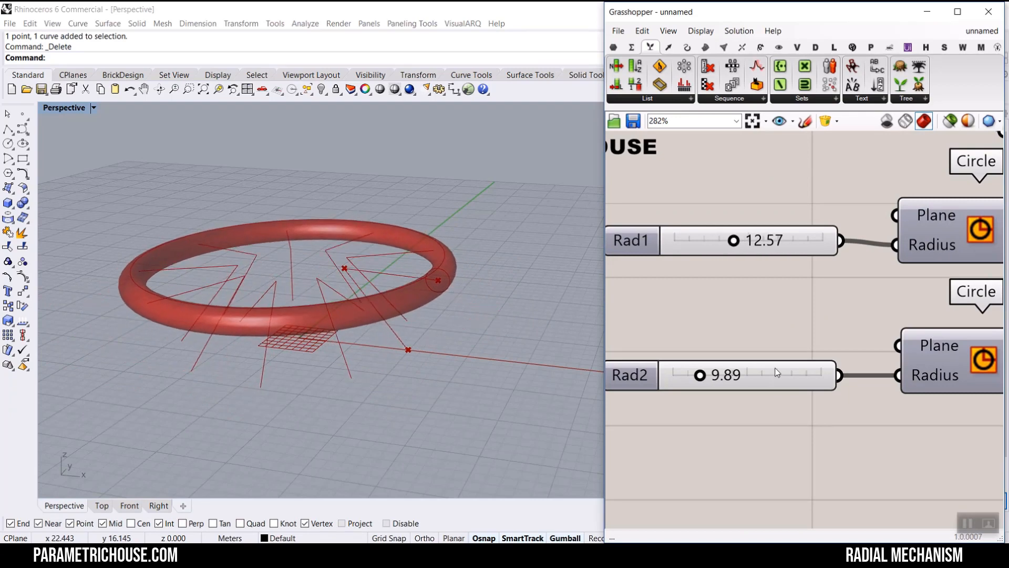
scroll(778, 372, down, 6)
right_drag(777, 372, 713, 292)
scroll(880, 346, up, 3)
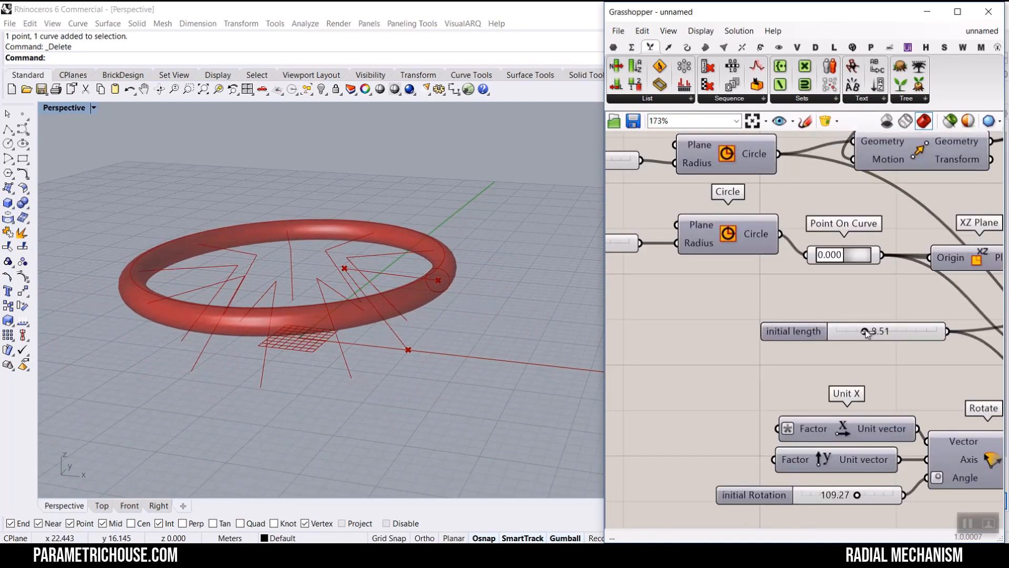
drag(866, 332, 878, 333)
- Raise the ring by setting the Unit Z factor slider to 16.70
right_drag(703, 270, 865, 342)
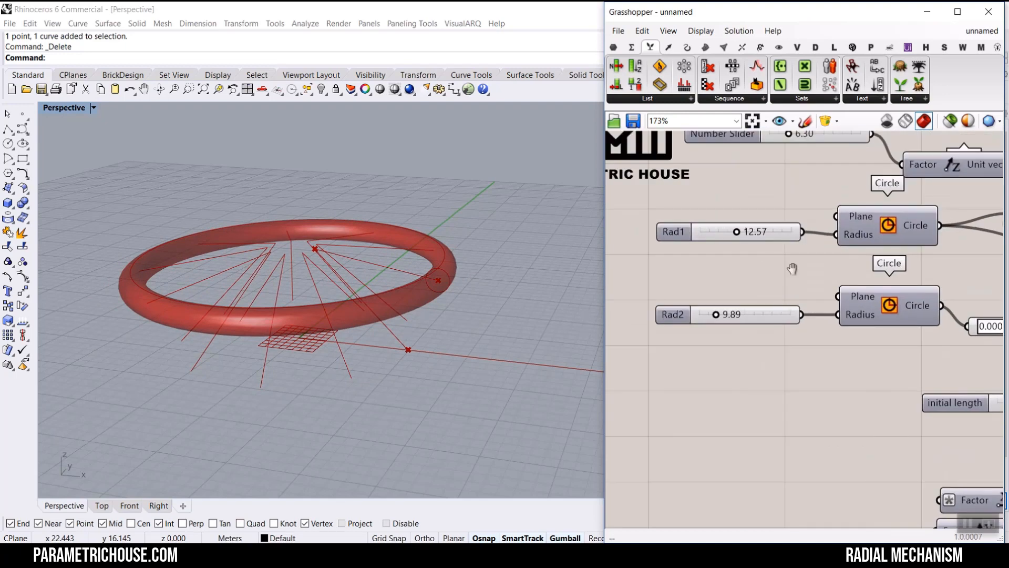
right_drag(792, 268, 766, 380)
drag(762, 244, 794, 245)
- Open the finished reference definition, examine its components and geometry, and return to the working definition
scroll(296, 301, down, 2)
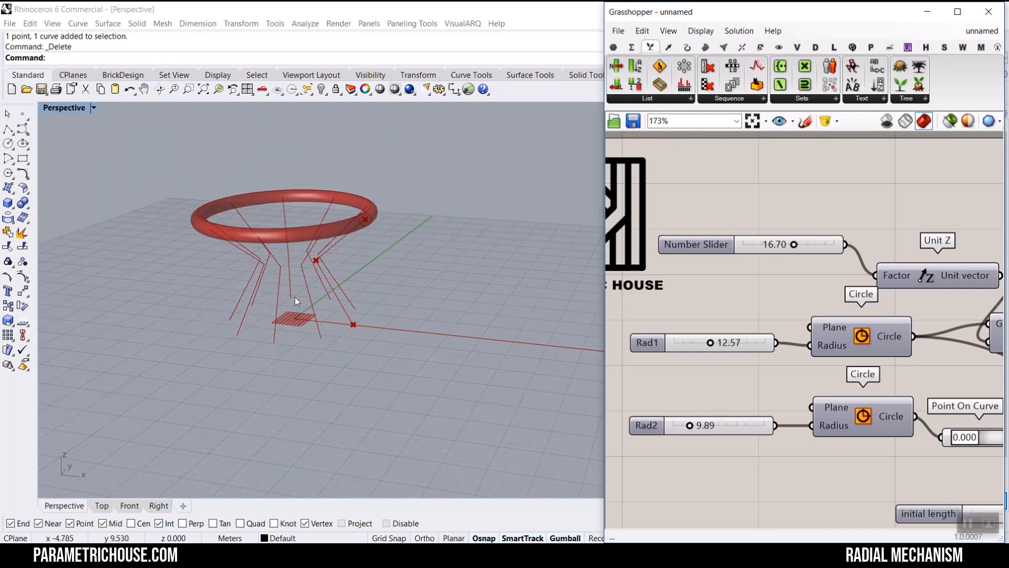
scroll(723, 293, down, 10)
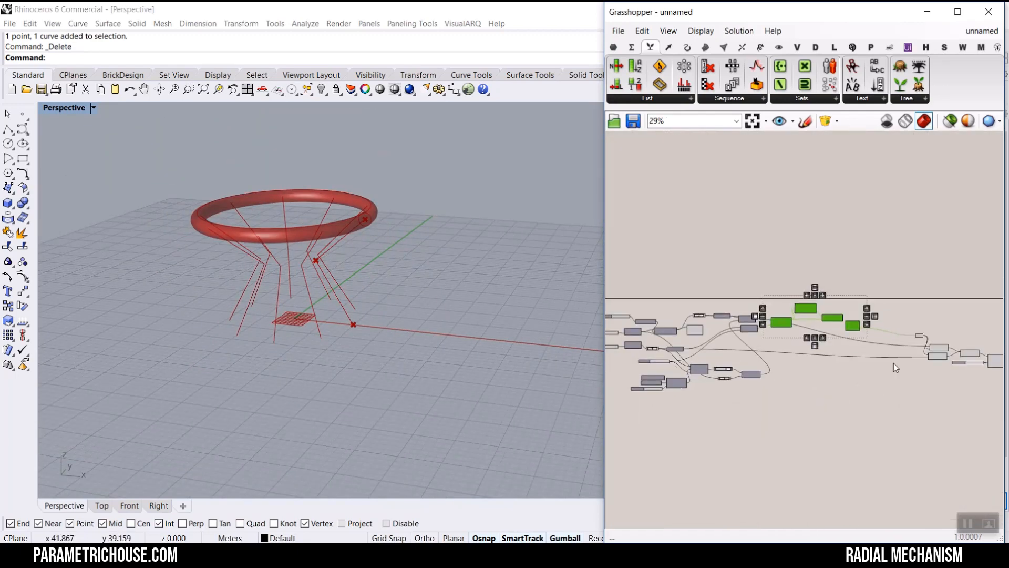
scroll(821, 327, up, 10)
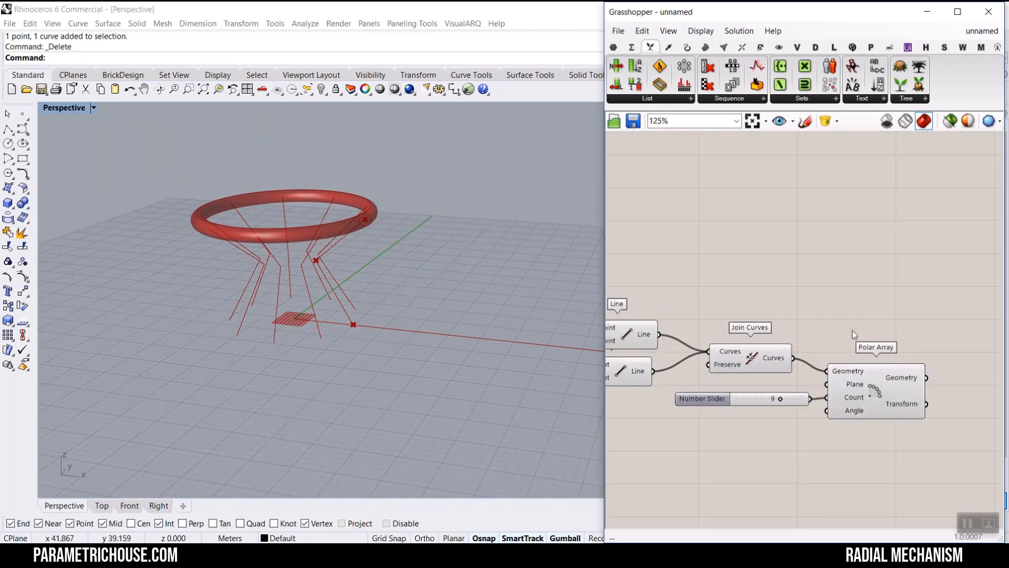
click(976, 37)
click(965, 179)
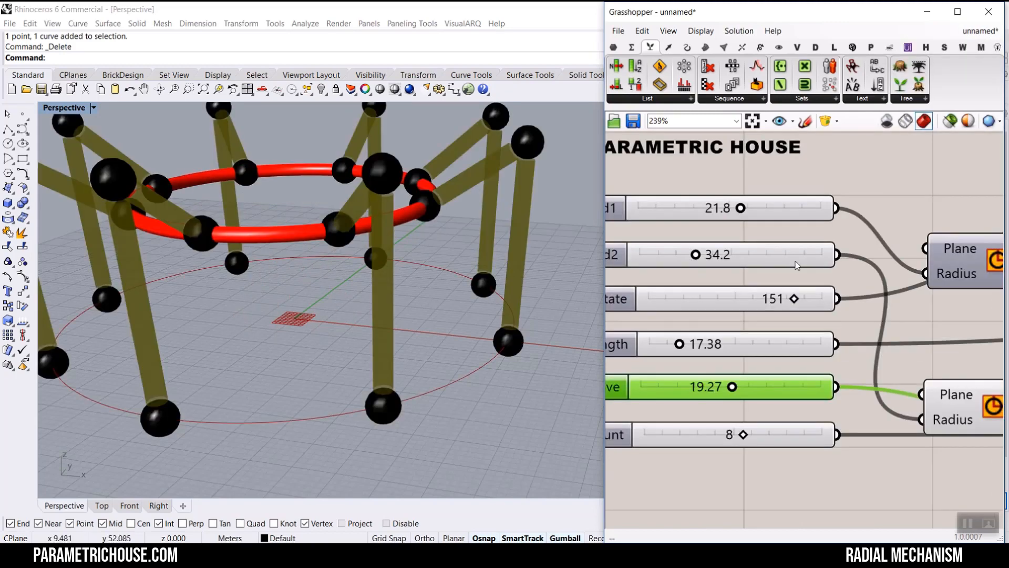
scroll(797, 265, down, 5)
scroll(759, 279, up, 3)
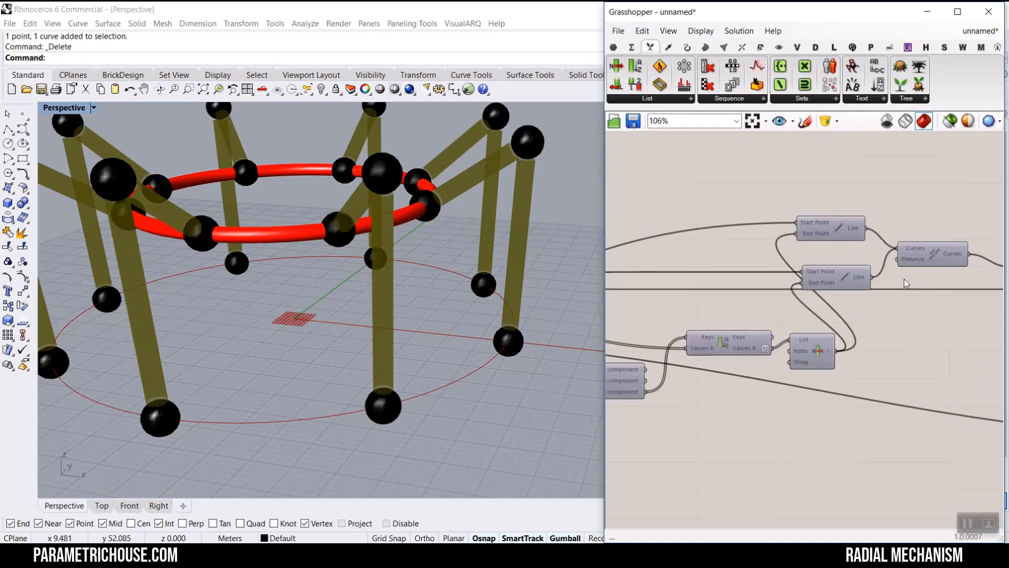
right_drag(905, 279, 735, 271)
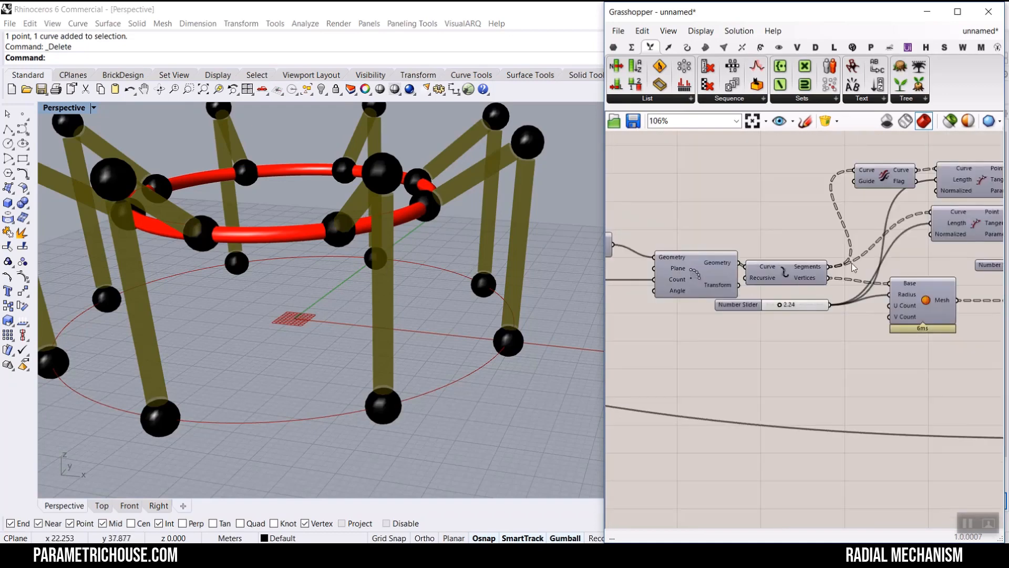
right_drag(854, 267, 760, 265)
scroll(760, 266, down, 3)
scroll(953, 255, up, 4)
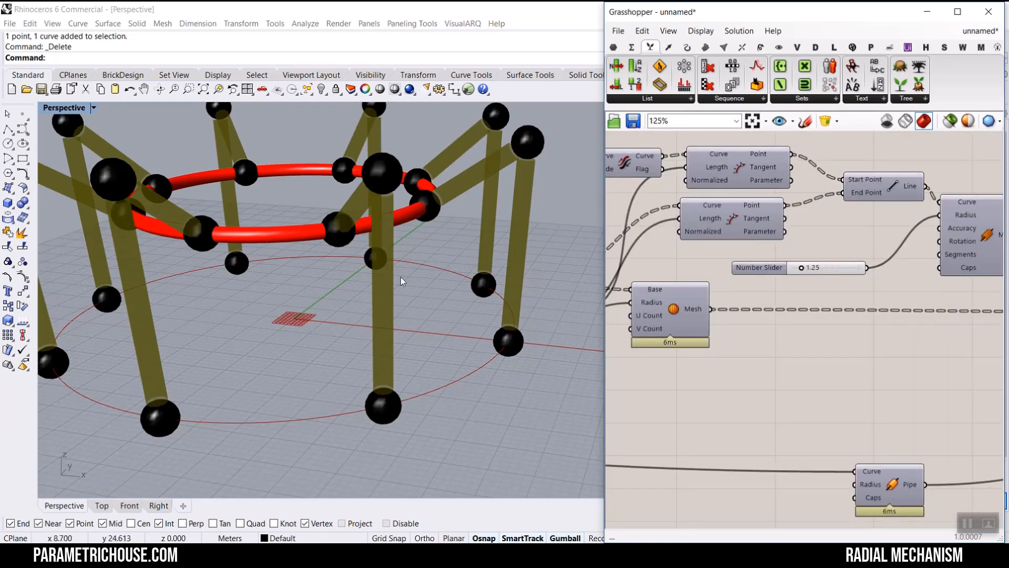
mouse_move(402, 282)
right_down()
mouse_move(331, 290)
mouse_move(452, 269)
mouse_move(363, 310)
mouse_move(416, 293)
mouse_move(403, 295)
right_up()
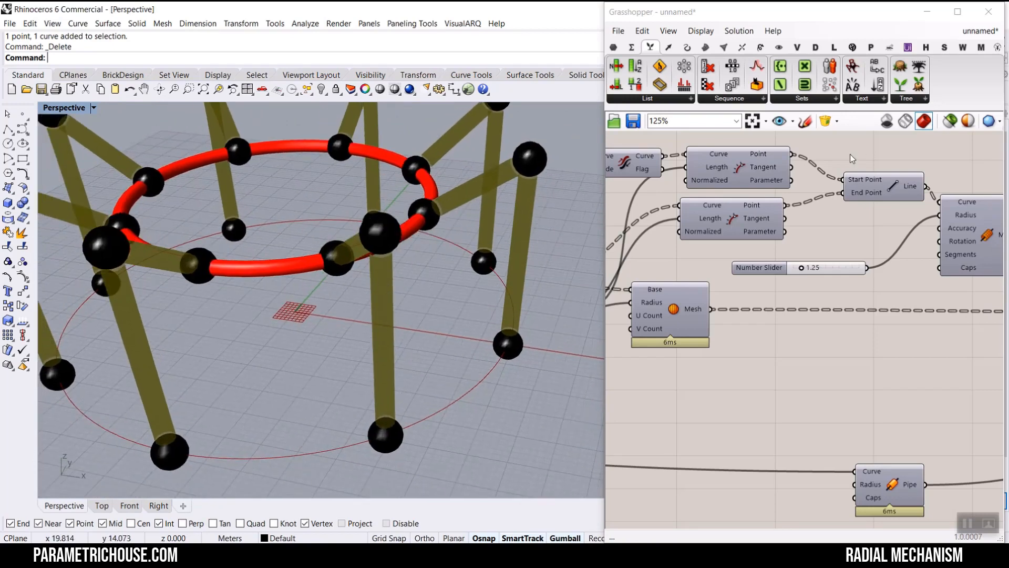
click(981, 30)
click(951, 156)
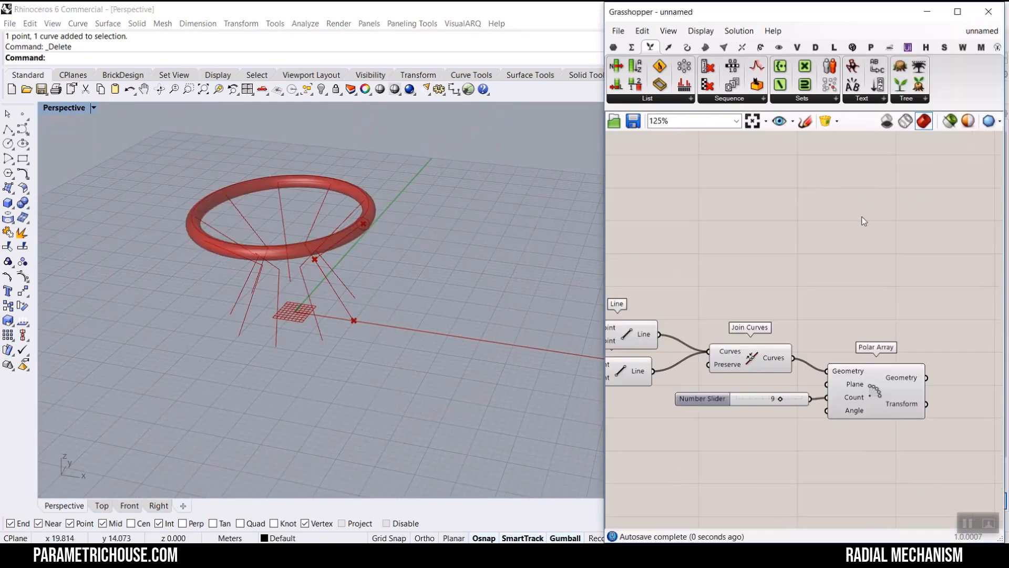
- Add an Explode component and connect the Polar Array geometry to its Curve input
right_drag(834, 293, 808, 271)
click(804, 270)
scroll(811, 273, up, 2)
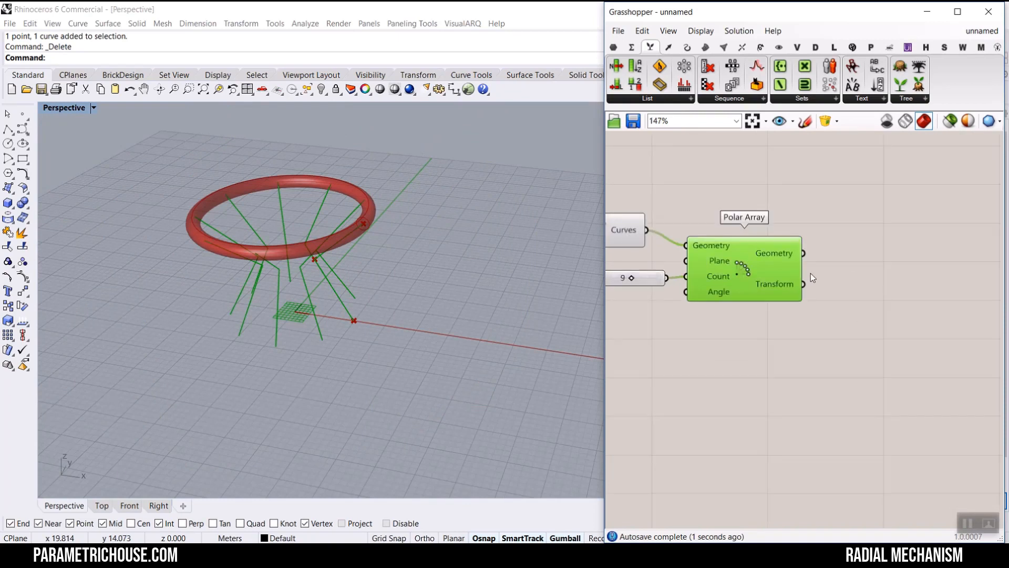
mouse_move(779, 260)
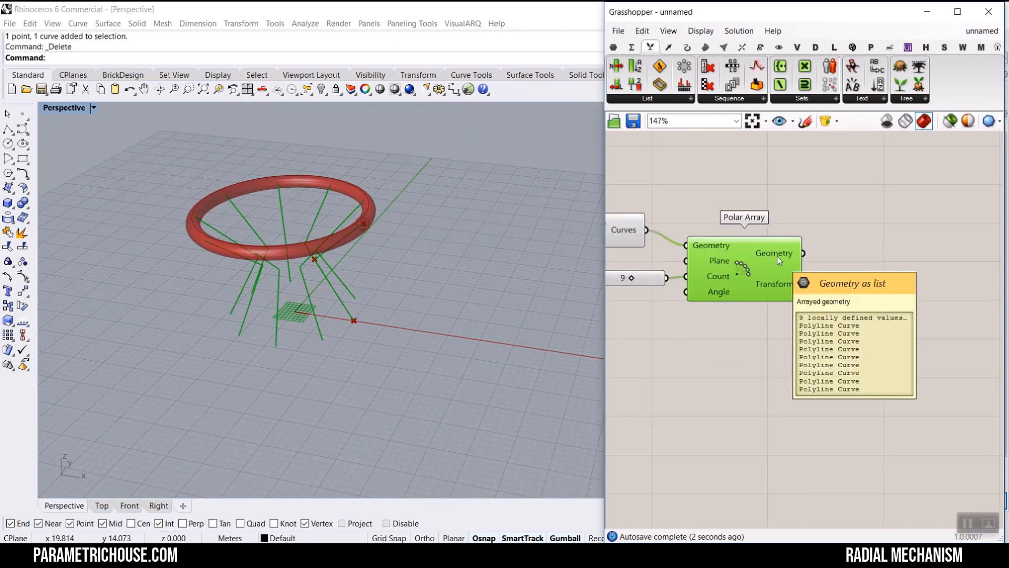
click(687, 48)
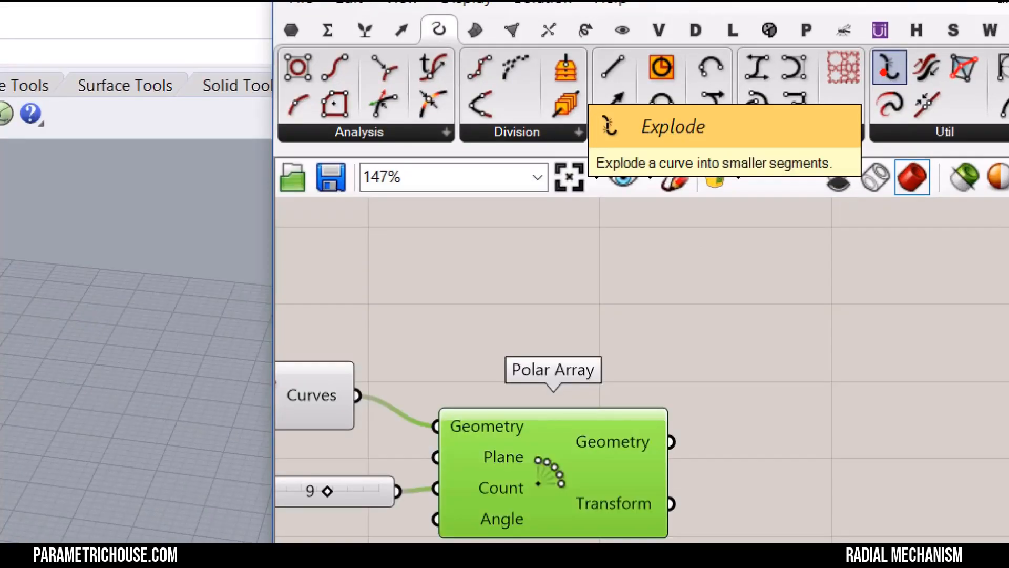
click(889, 68)
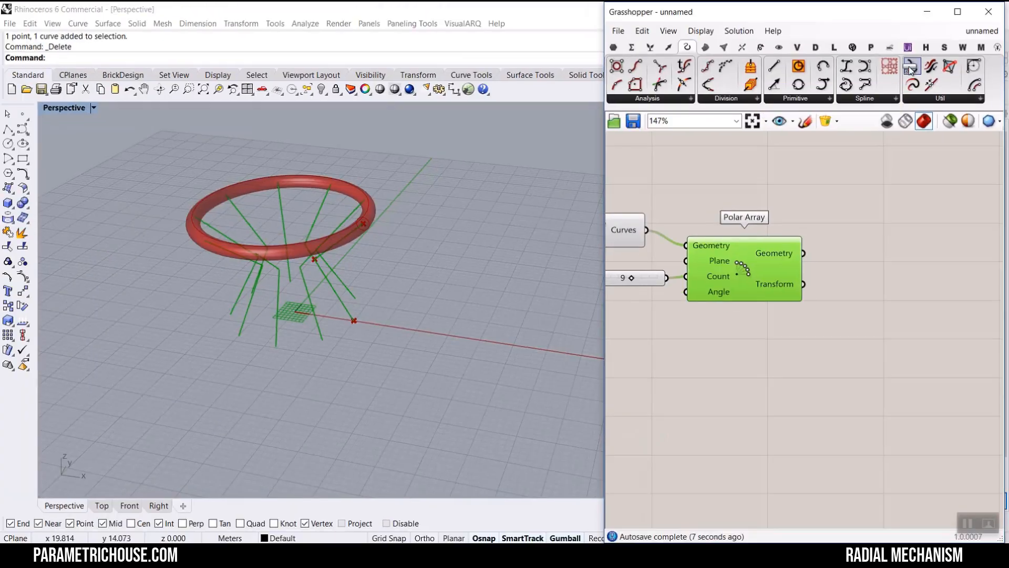
scroll(894, 270, up, 4)
click(894, 270)
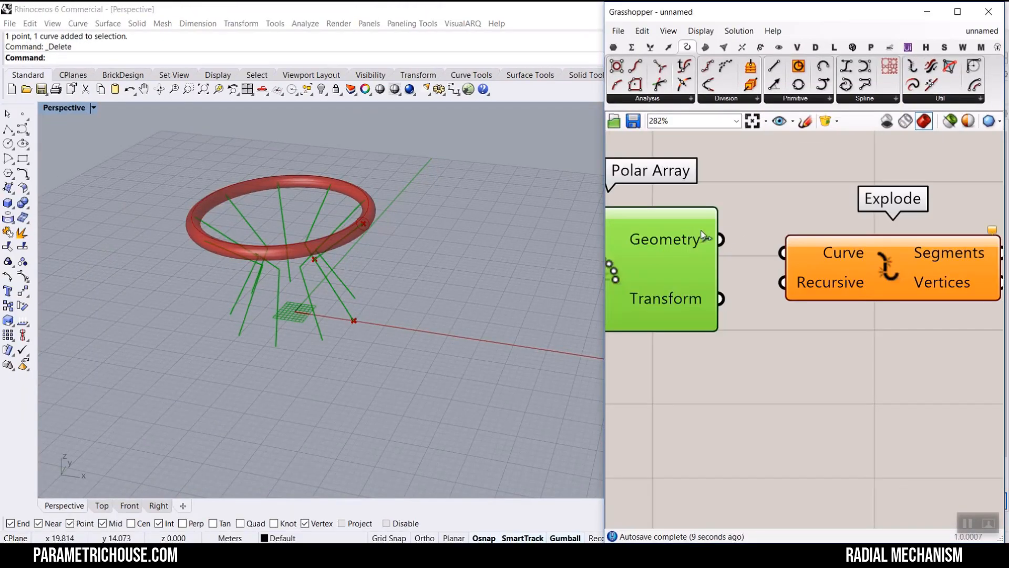
drag(721, 239, 782, 252)
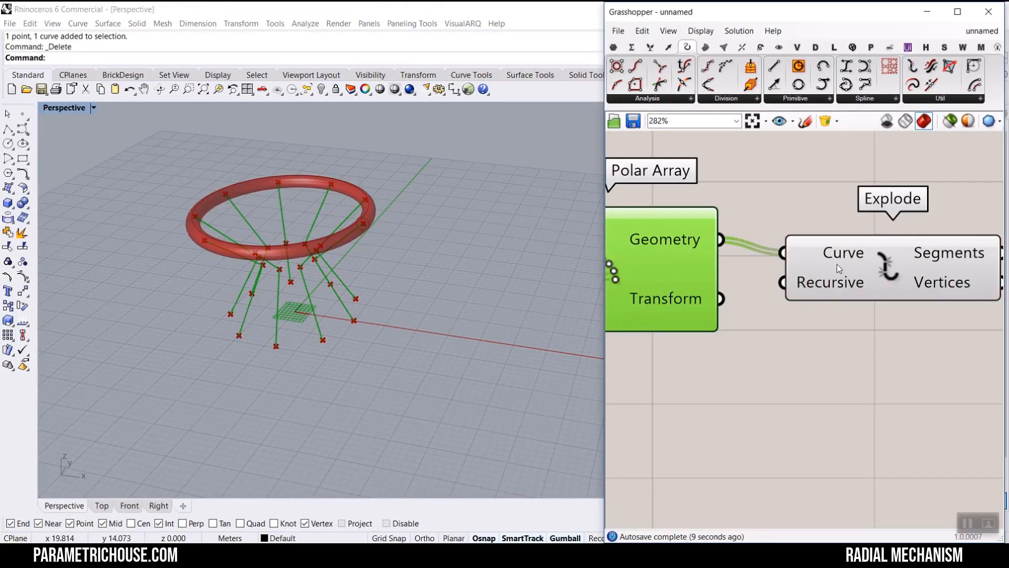
- Inspect the Explode Segments output and flatten it
right_drag(883, 264, 723, 203)
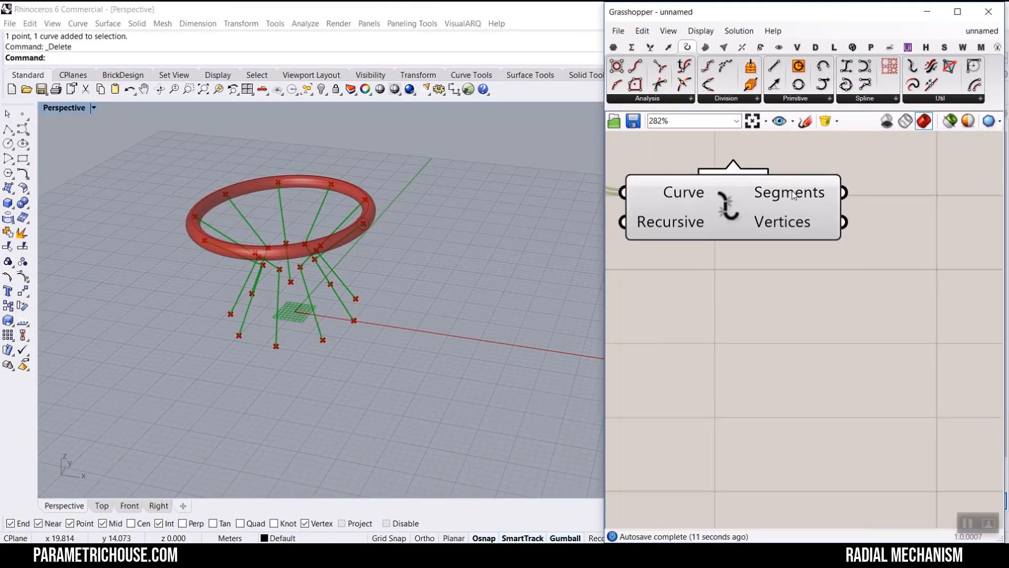
mouse_move(793, 198)
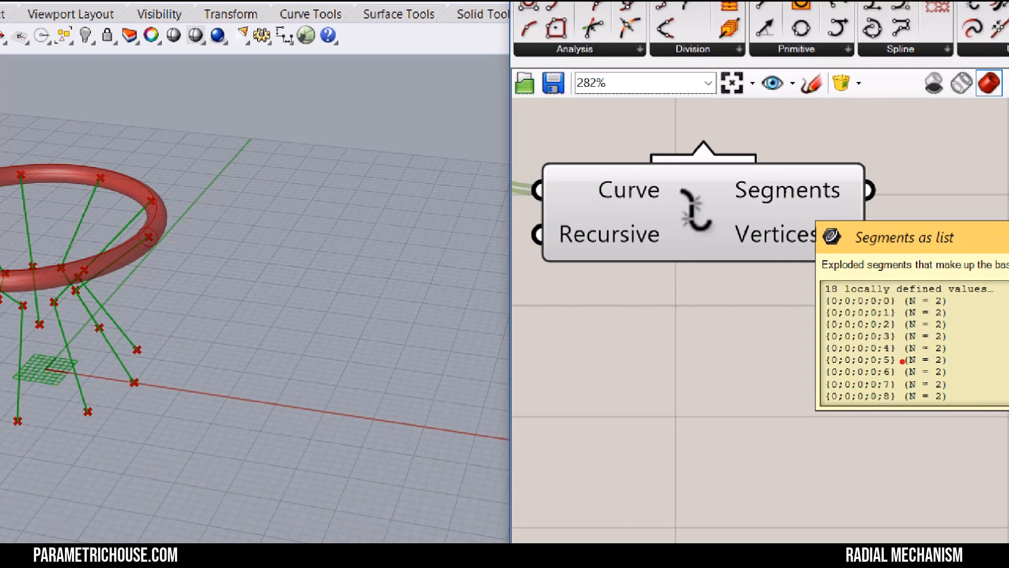
mouse_move(847, 166)
mouse_down()
mouse_move(846, 218)
mouse_move(866, 202)
mouse_up()
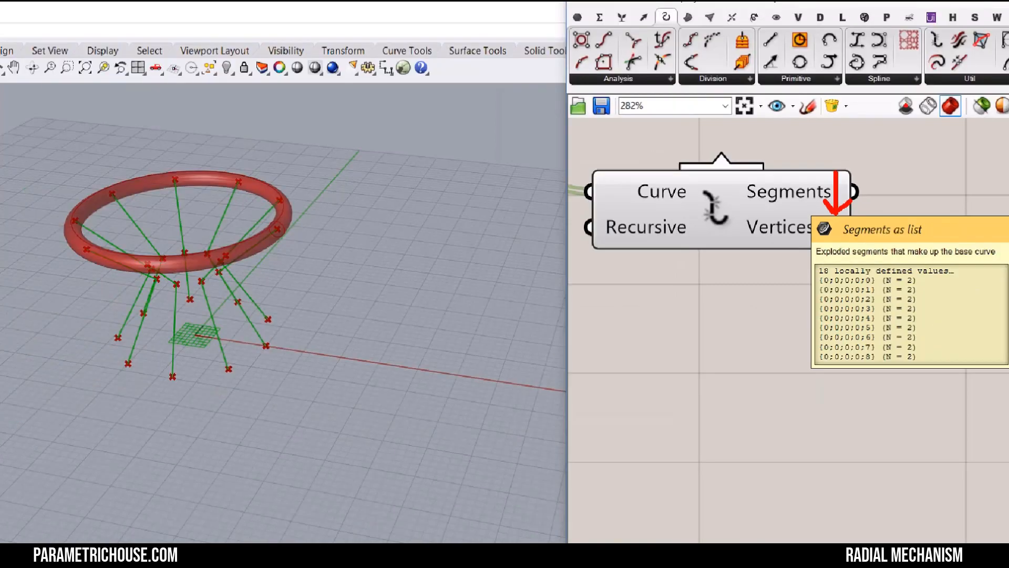
key(Escape)
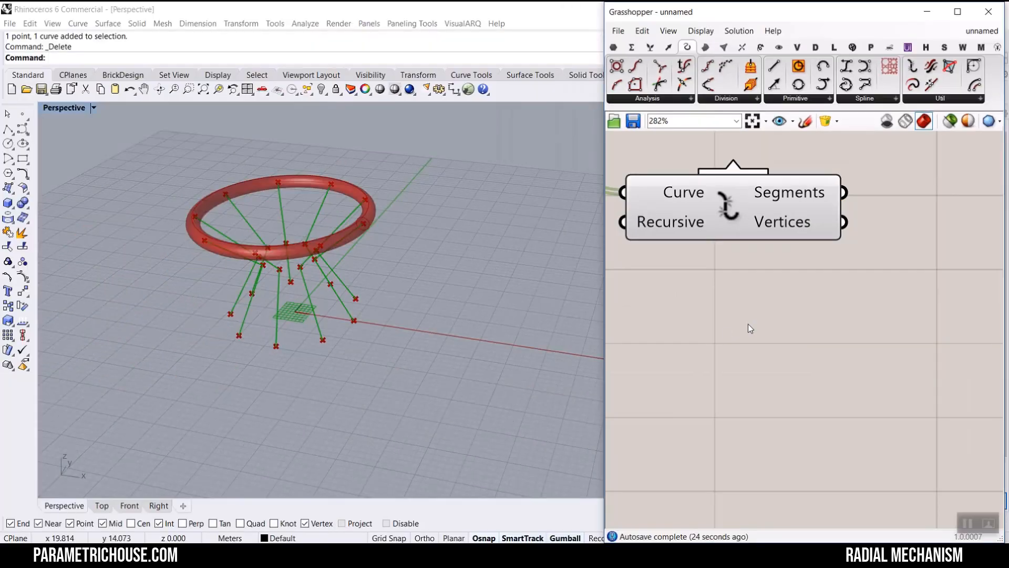
right_click(799, 192)
click(827, 241)
right_drag(845, 247, 841, 257)
scroll(841, 258, down, 2)
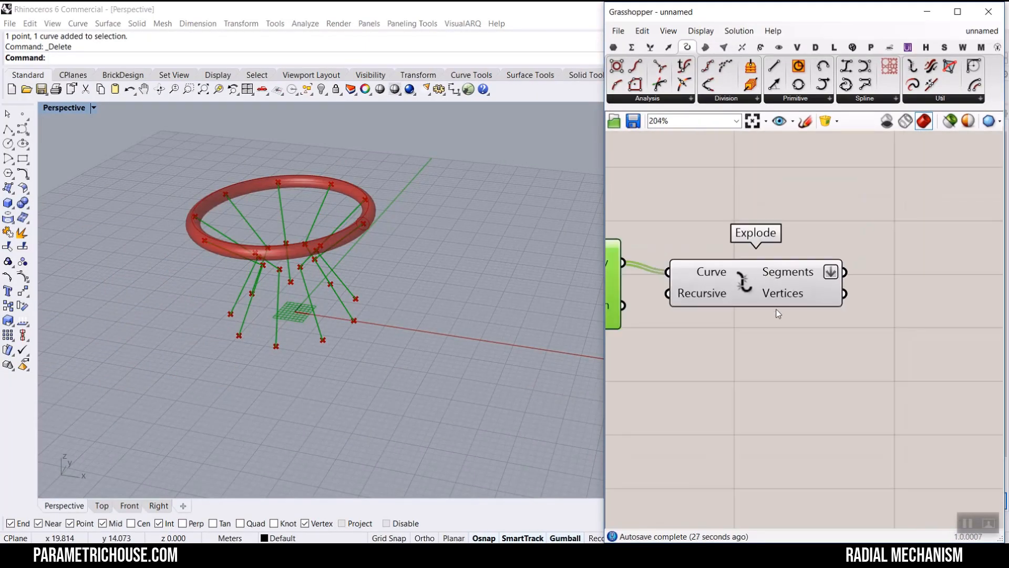
mouse_move(817, 271)
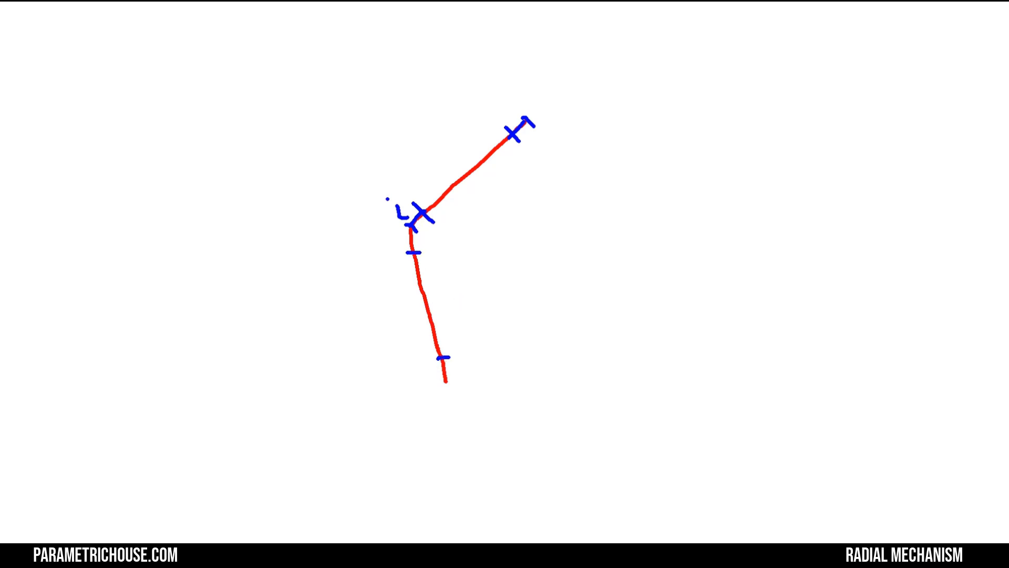
mouse_move(401, 212)
mouse_down()
mouse_move(399, 241)
mouse_move(430, 213)
mouse_move(415, 211)
mouse_up()
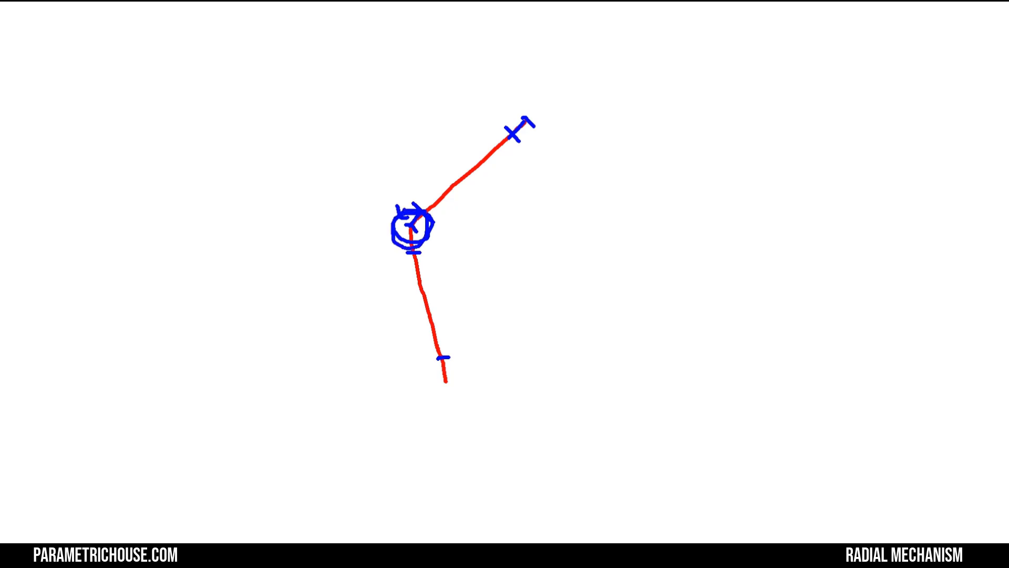
mouse_move(411, 205)
mouse_down()
mouse_move(500, 135)
mouse_move(434, 217)
mouse_up()
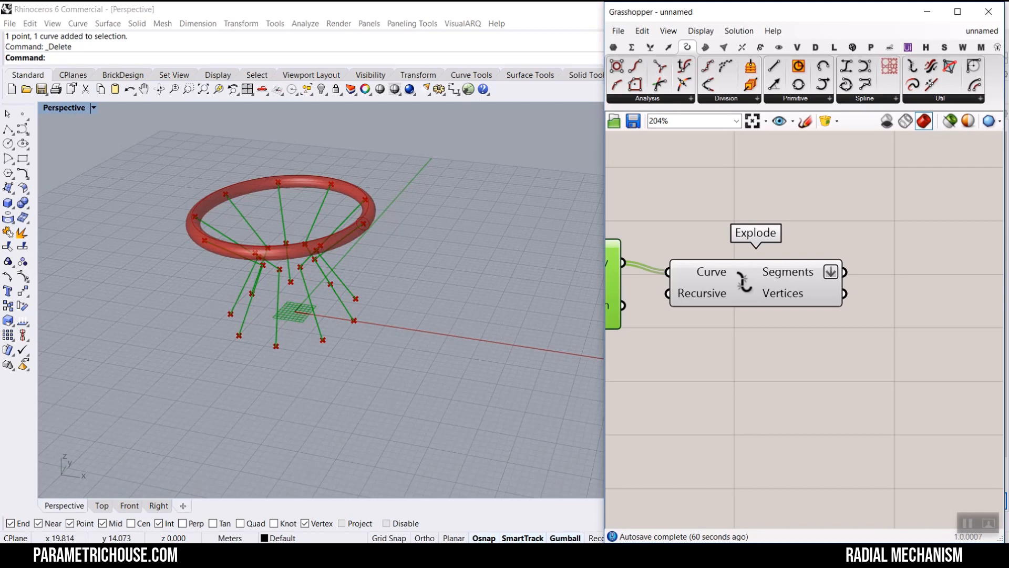
- Add an Evaluate Length component and feed the flattened segments into its Curve input
click(646, 465)
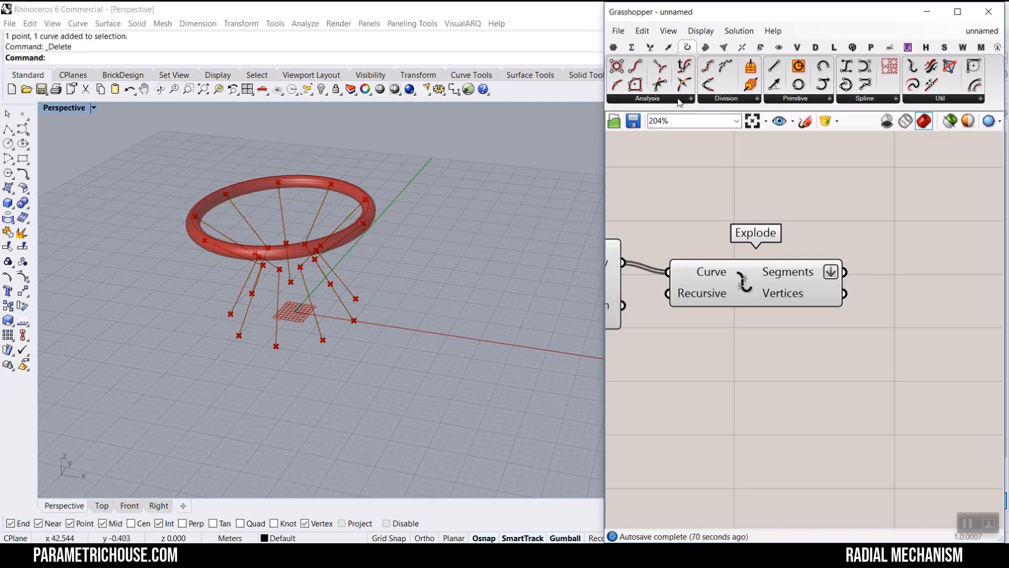
click(671, 100)
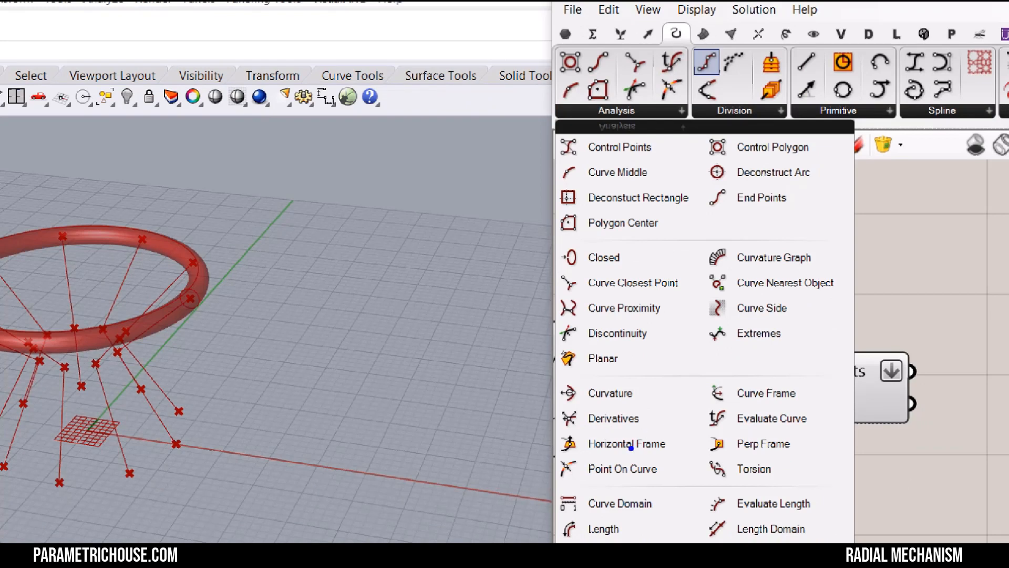
ctrl+drag(703, 484, 831, 519)
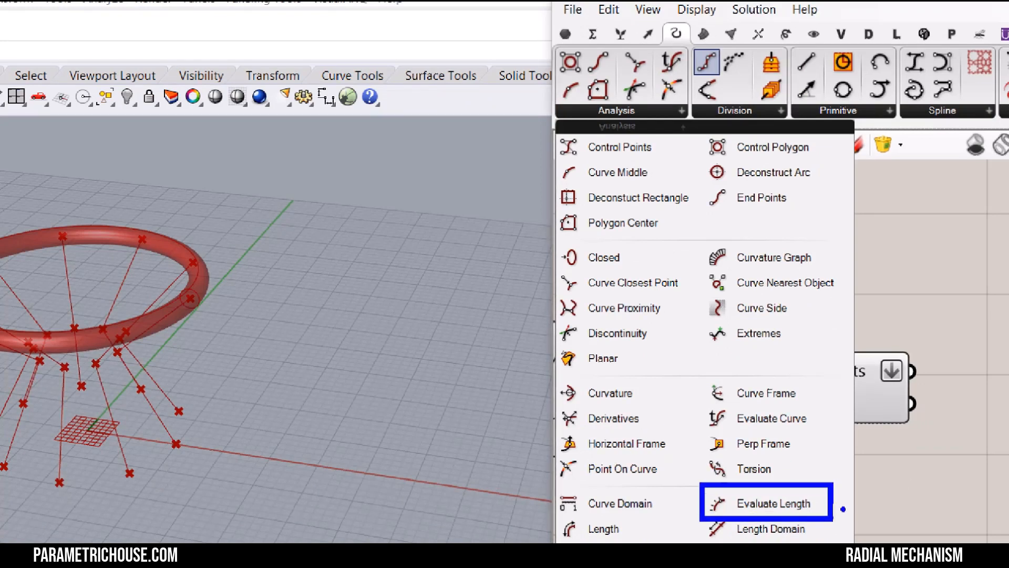
mouse_move(896, 464)
mouse_down()
mouse_move(827, 502)
mouse_move(851, 511)
mouse_up()
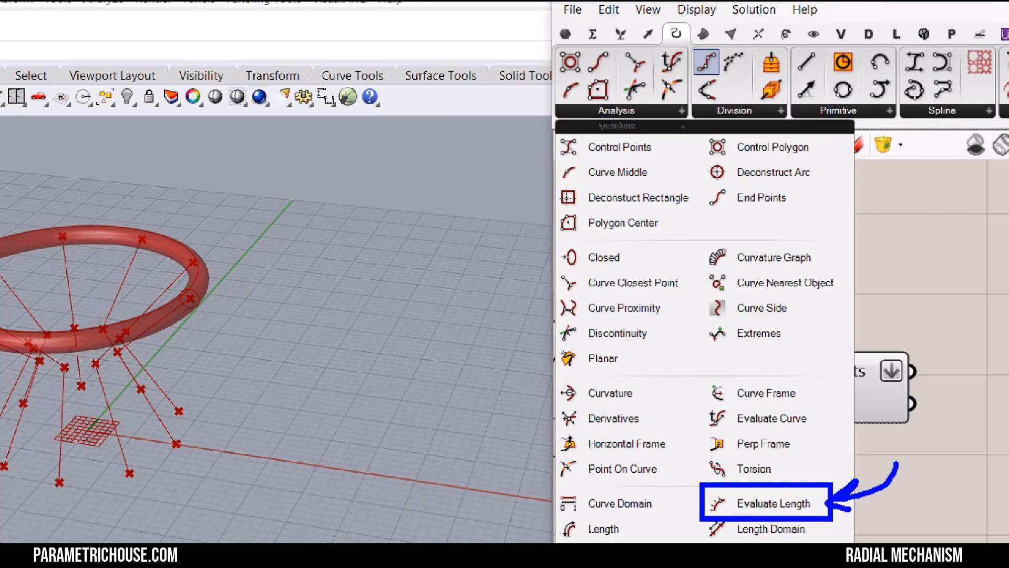
key(Escape)
click(647, 99)
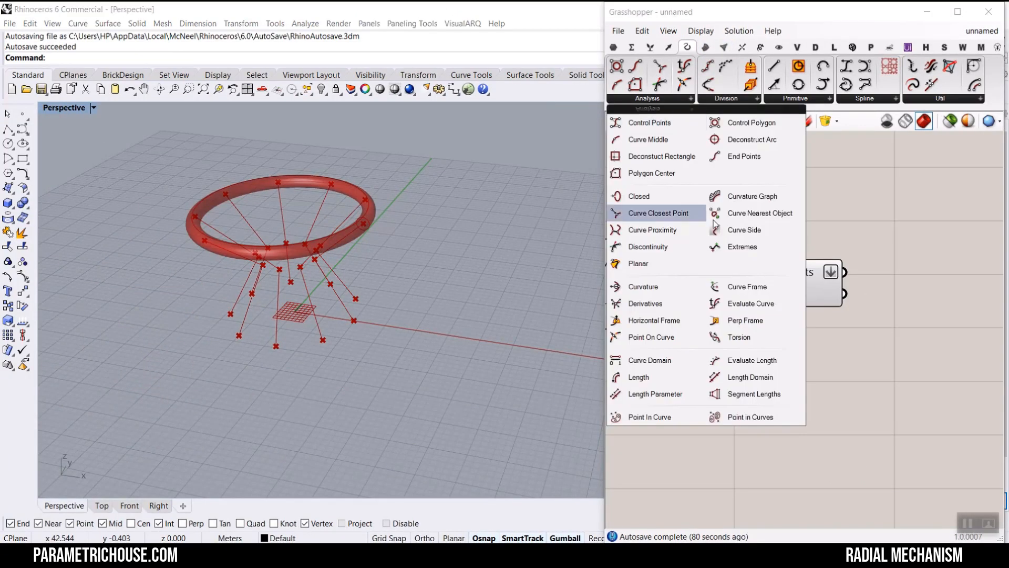
click(752, 360)
click(969, 302)
right_drag(877, 304, 674, 277)
drag(741, 281, 806, 253)
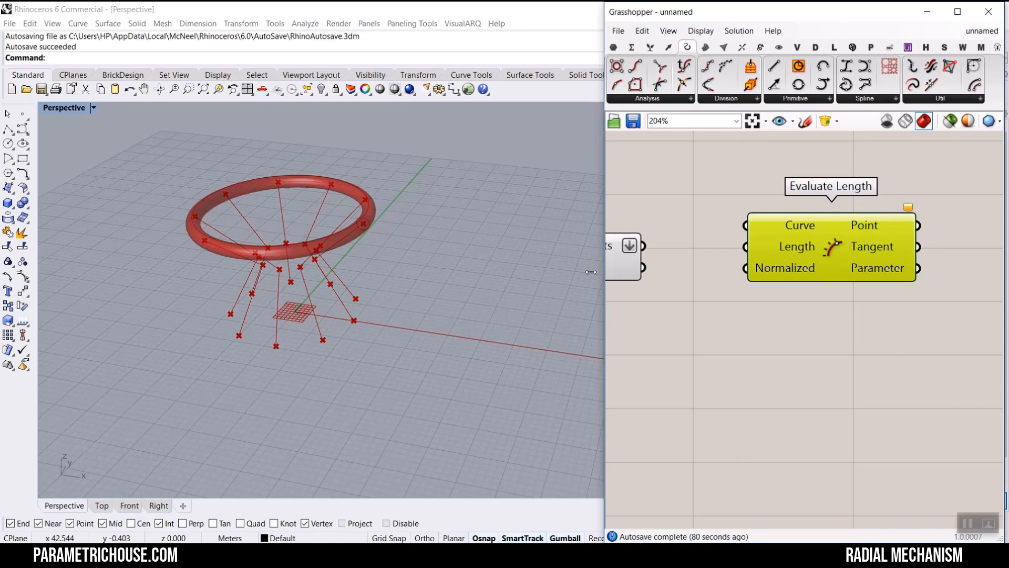
- Set the Evaluate Length Normalized input to False
drag(591, 272, 452, 272)
right_drag(499, 269, 570, 268)
scroll(571, 268, up, 2)
drag(579, 258, 746, 225)
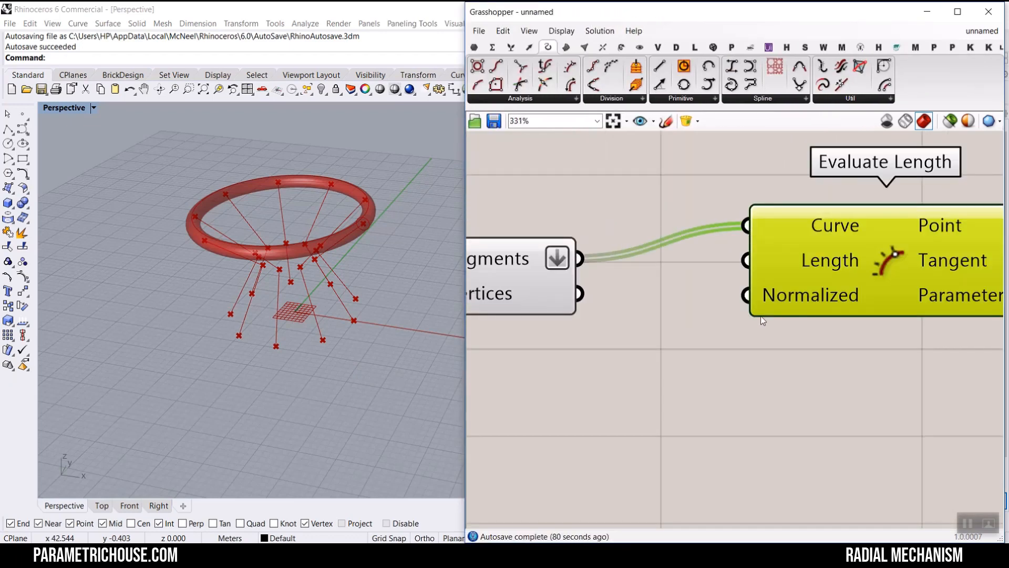
right_drag(819, 288, 612, 294)
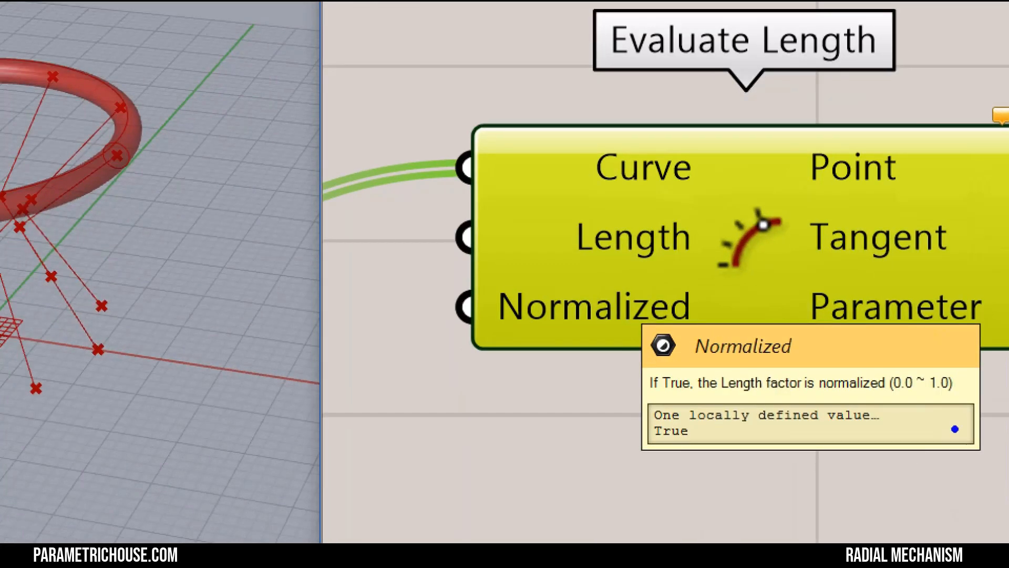
drag(957, 401, 884, 401)
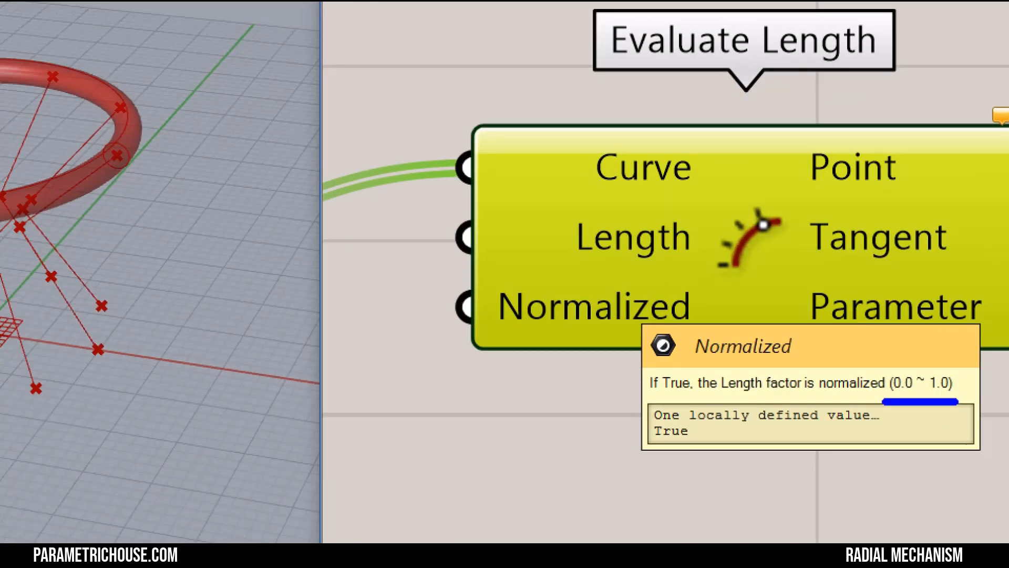
mouse_move(689, 418)
mouse_down()
mouse_move(649, 446)
mouse_move(719, 474)
mouse_up()
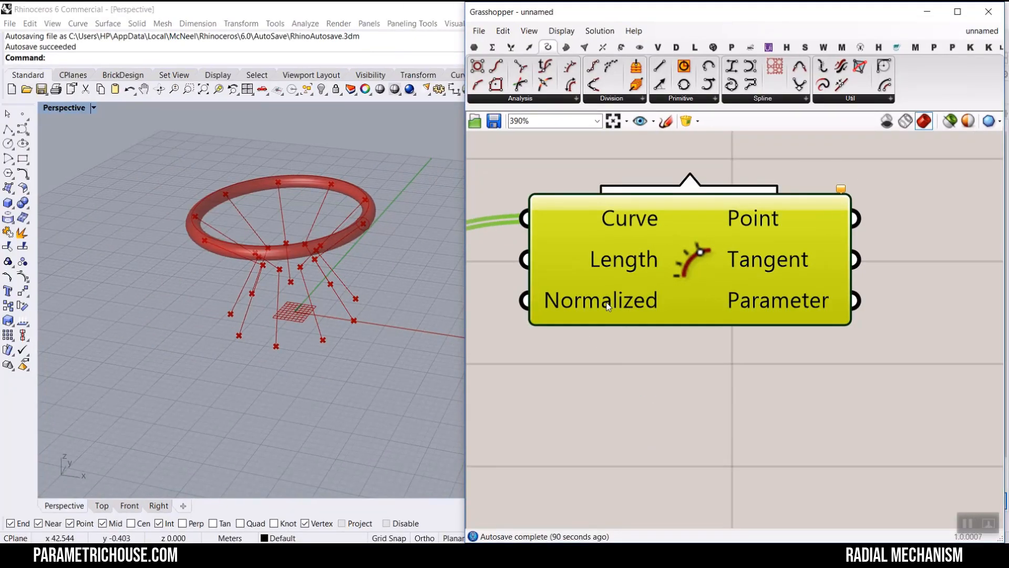
right_click(602, 308)
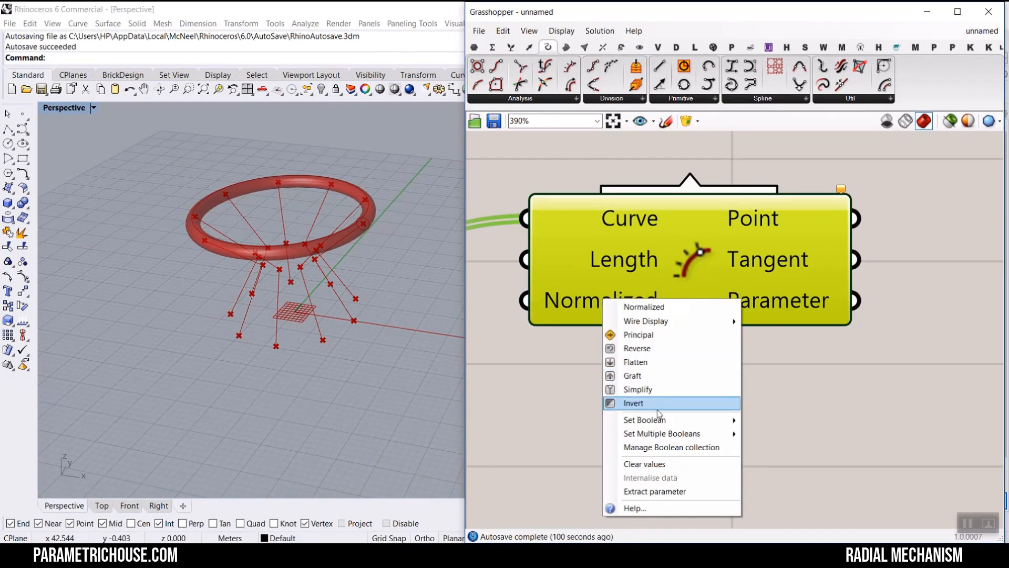
mouse_move(662, 420)
click(765, 415)
scroll(676, 321, down, 3)
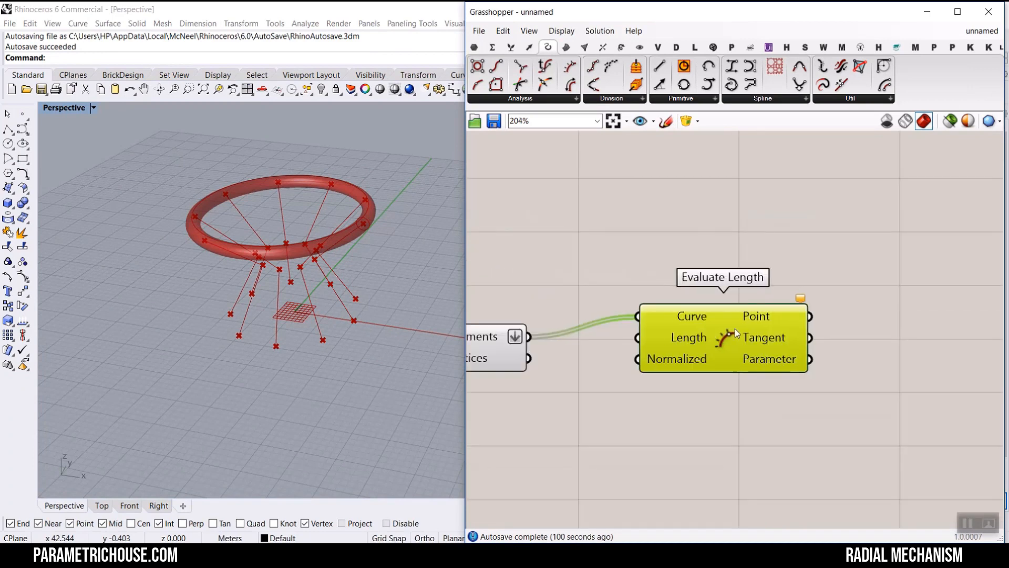
- Add a number slider and connect it to the Evaluate Length component's Length input, setting it to about 1.88
scroll(557, 279, up, 3)
text(1.25)
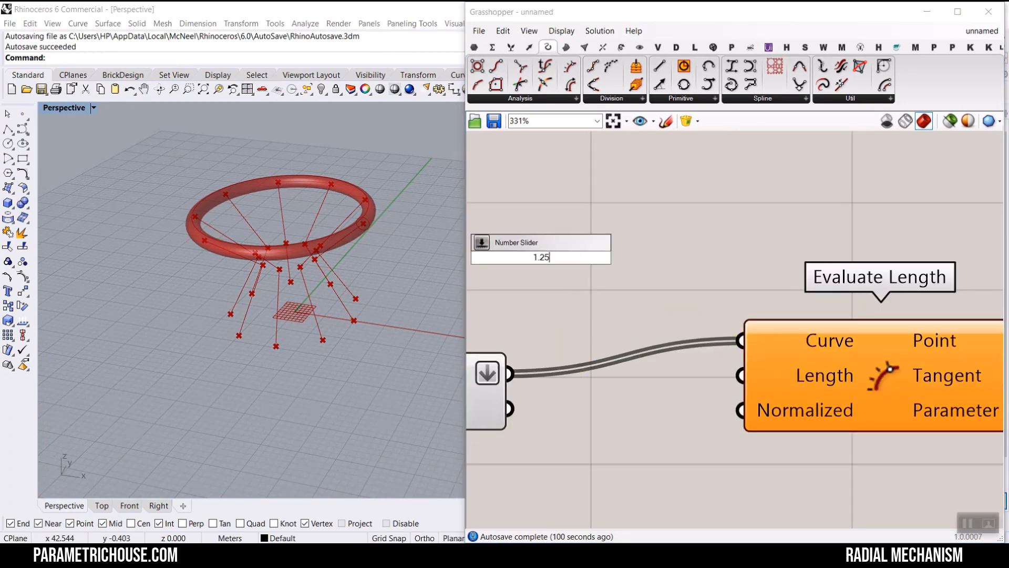
key(Return)
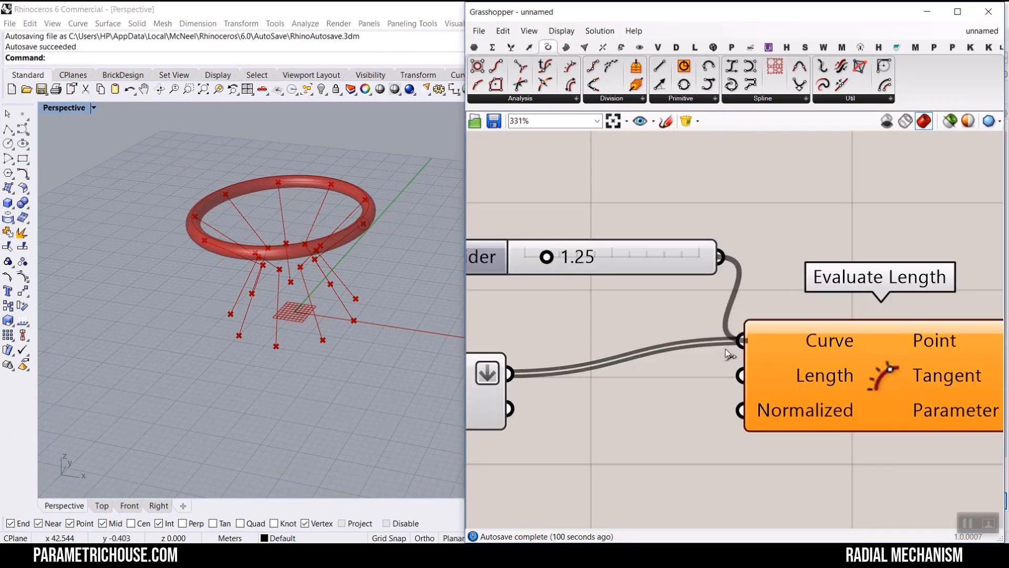
drag(729, 355, 741, 375)
scroll(541, 279, up, 2)
mouse_move(552, 253)
mouse_down()
mouse_move(520, 254)
mouse_move(564, 254)
mouse_up()
scroll(273, 280, up, 3)
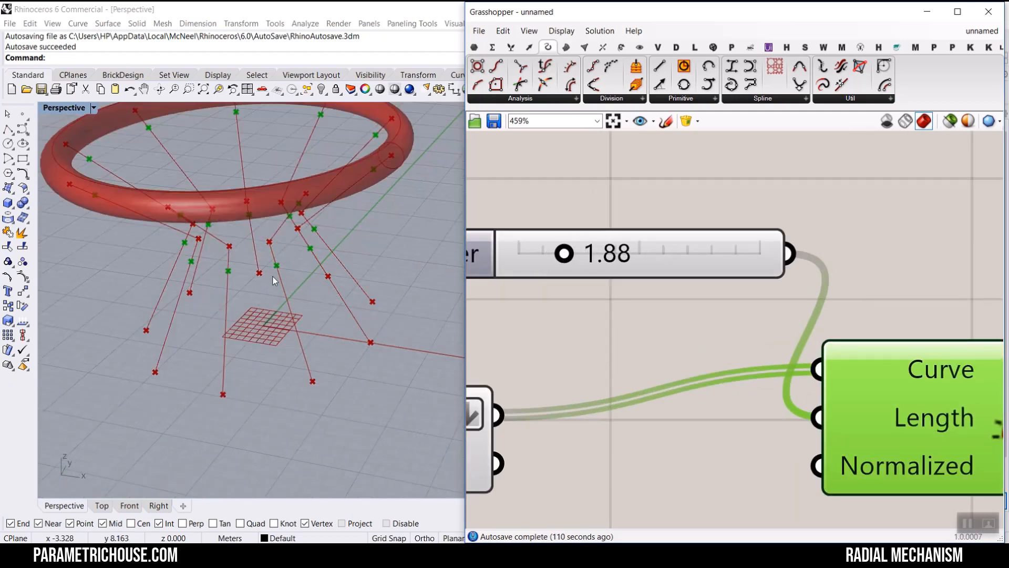
right_drag(753, 311, 686, 285)
scroll(687, 284, down, 3)
scroll(303, 372, up, 2)
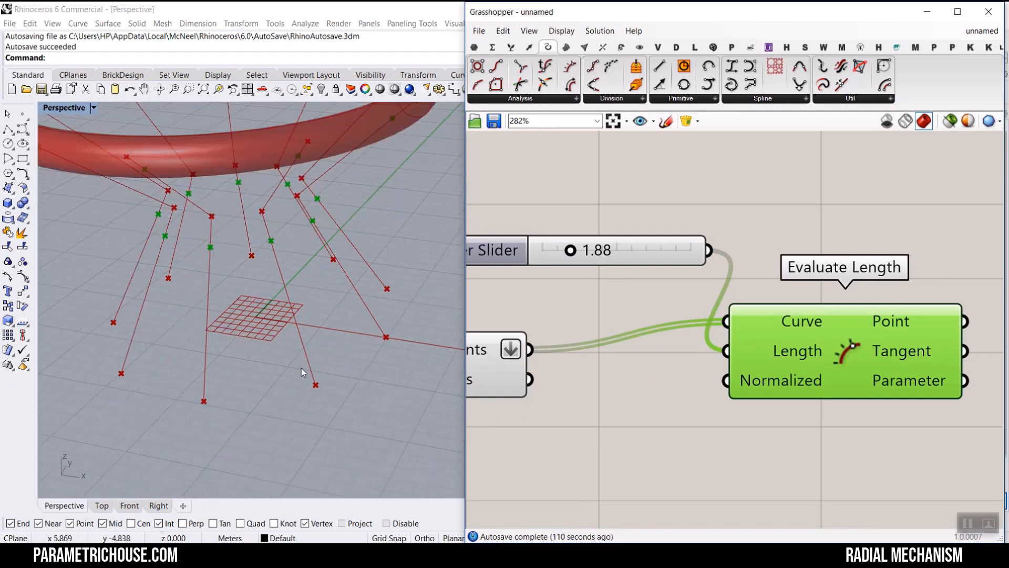
scroll(784, 309, down, 2)
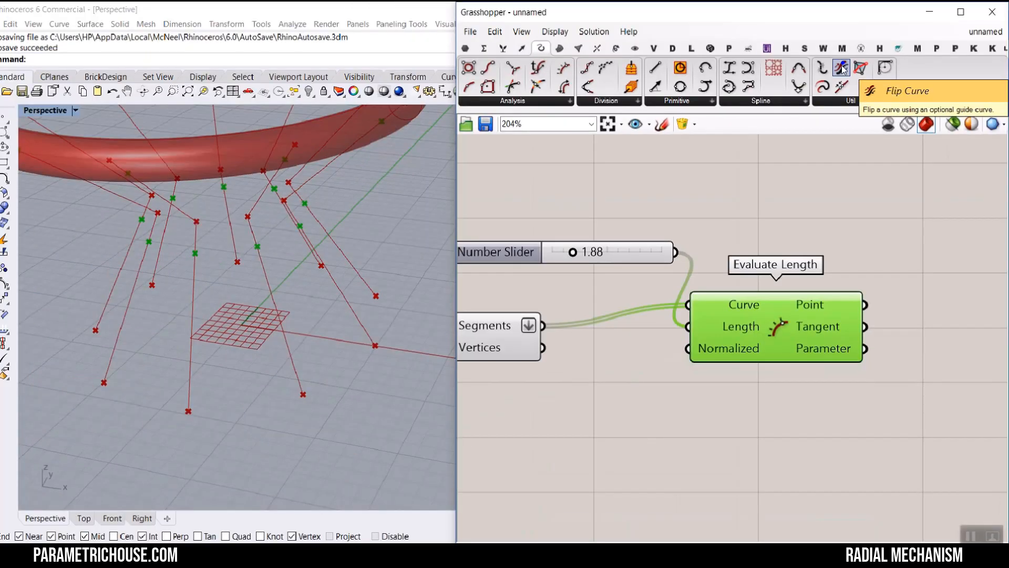
- Add a Flip Curve component and feed the Explode segments into its Curve input
click(842, 71)
scroll(651, 434, up, 2)
click(638, 372)
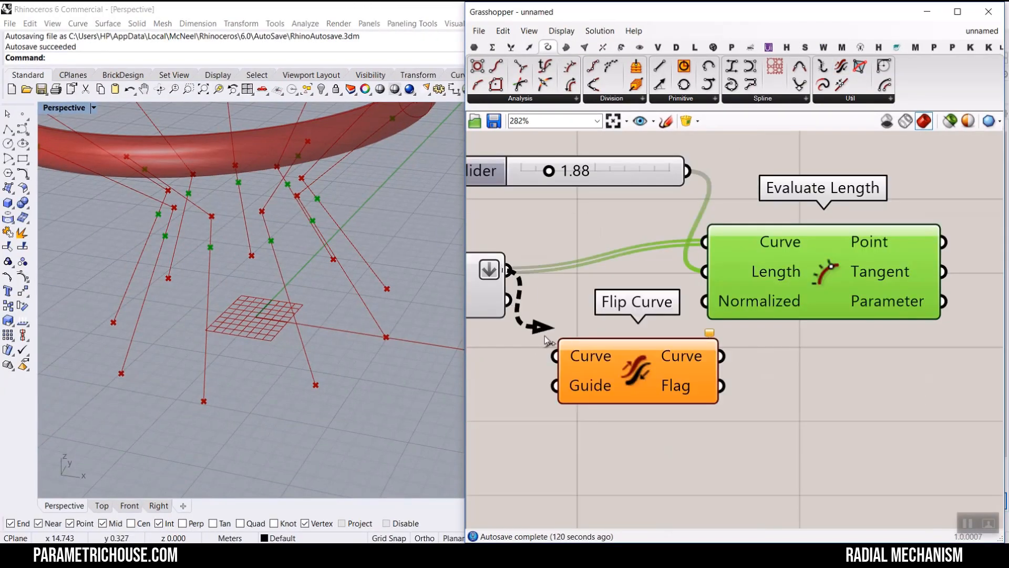
drag(544, 336, 559, 356)
- Duplicate the Evaluate Length component, feeding it the flipped curves and the same length slider
right_drag(621, 326, 536, 298)
key(ctrl+c)
key(ctrl+v)
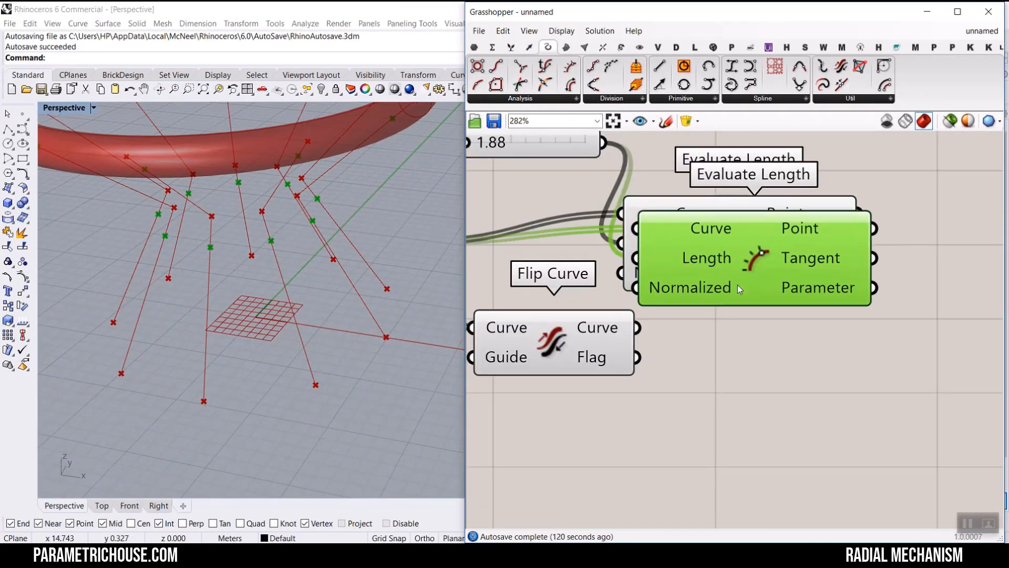
drag(737, 286, 765, 379)
drag(638, 329, 668, 329)
scroll(670, 341, down, 2)
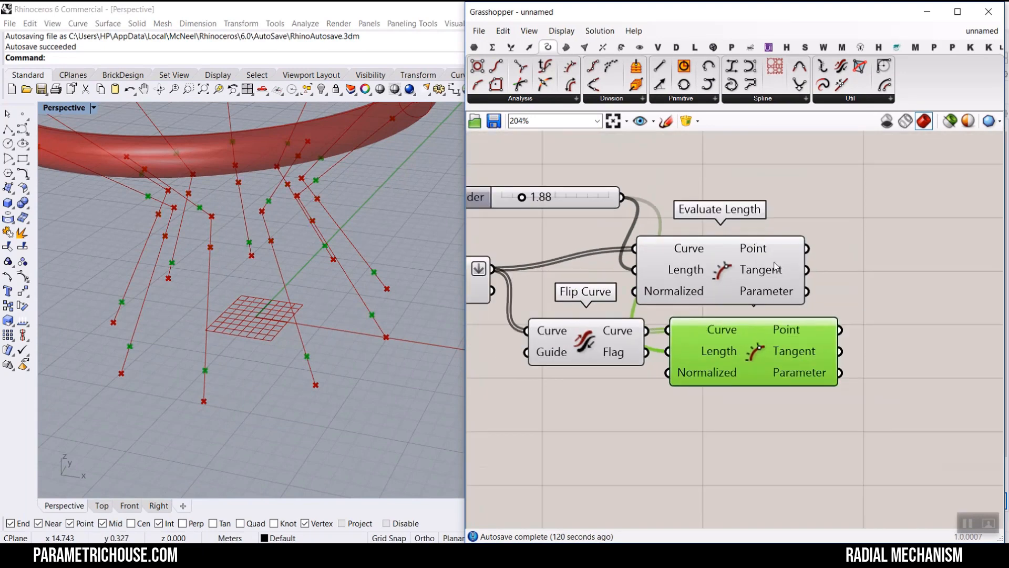
drag(844, 217, 718, 365)
- Adjust the length slider to 0.97
right_drag(545, 215, 580, 238)
scroll(572, 227, up, 3)
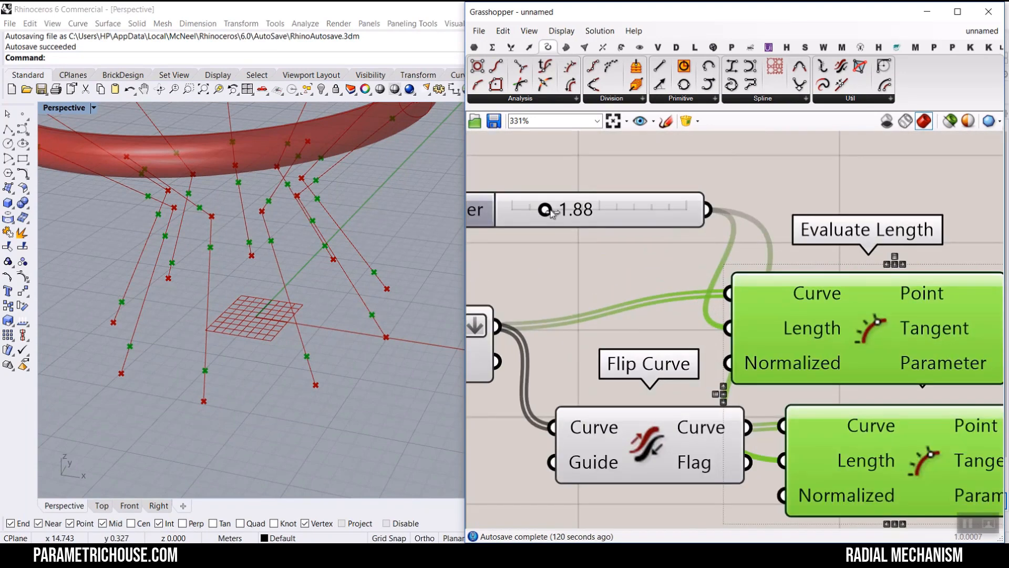
drag(551, 212, 533, 227)
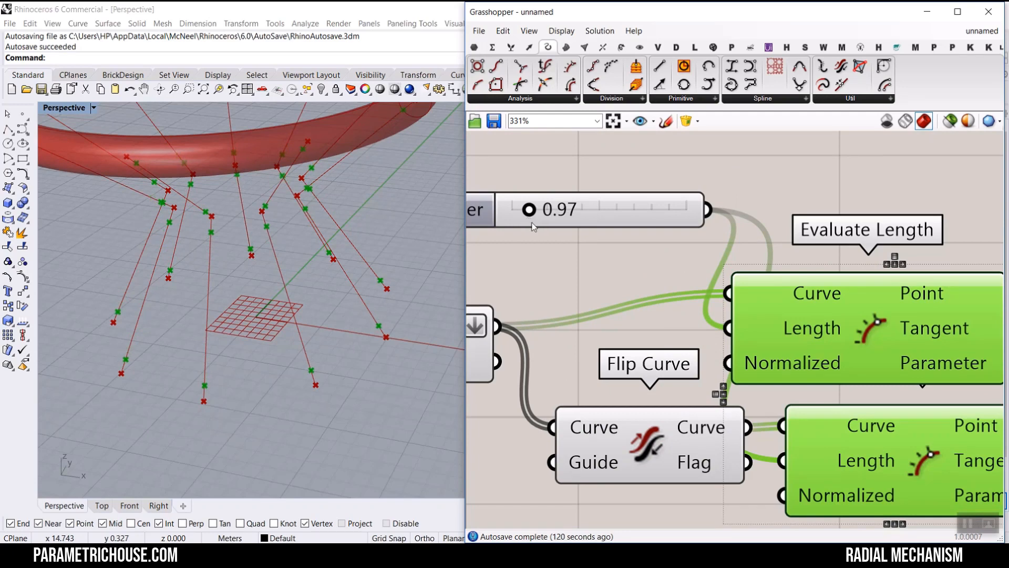
- Turn off the preview of the Explode, Flip Curve and Evaluate Length components
scroll(693, 245, down, 4)
drag(711, 381, 510, 197)
right_click(509, 196)
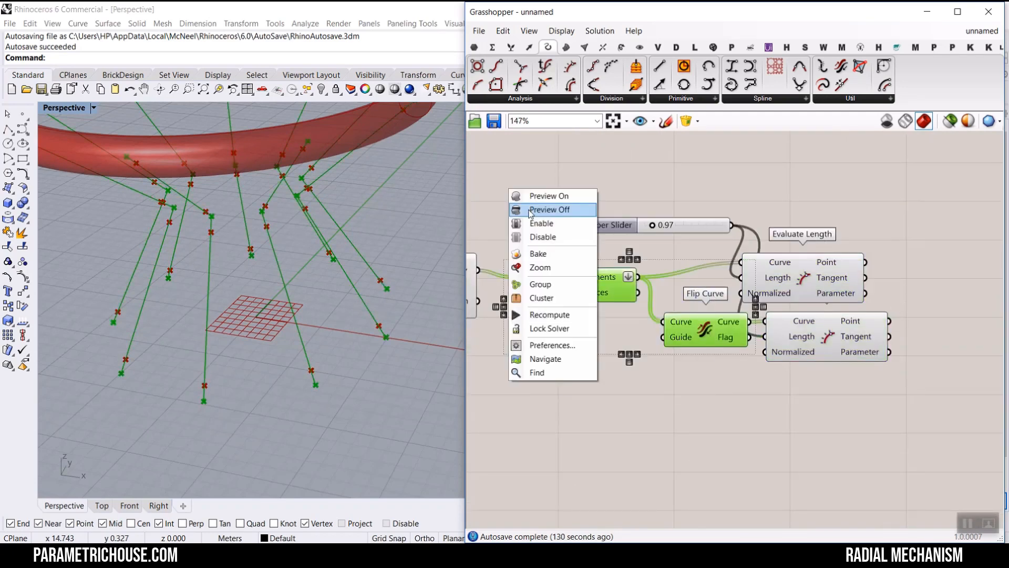
click(531, 210)
click(538, 209)
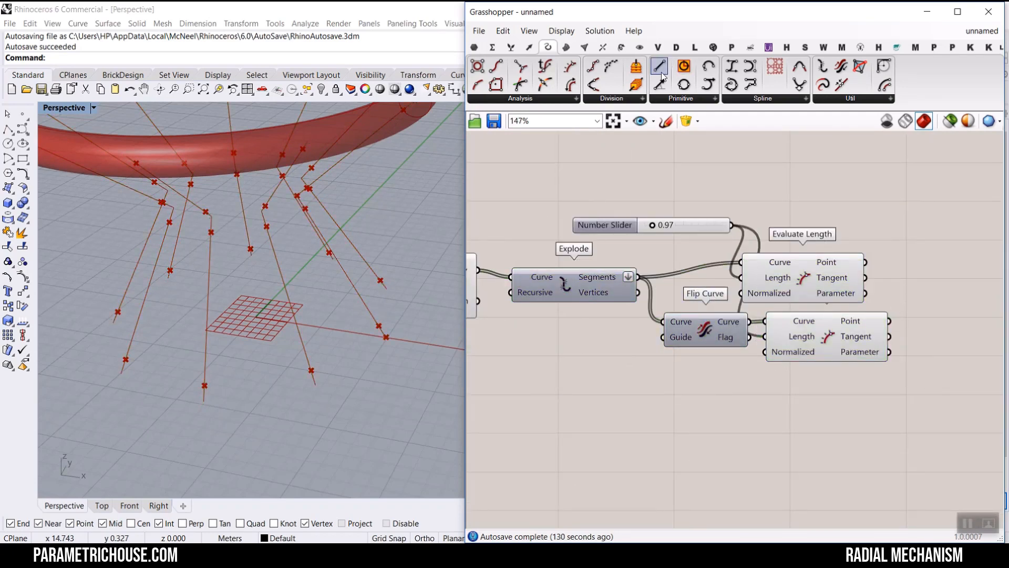
- Add a Line component connecting the Point outputs of both Evaluate Length components as start and end points
scroll(945, 301, up, 1)
click(945, 301)
scroll(736, 278, up, 3)
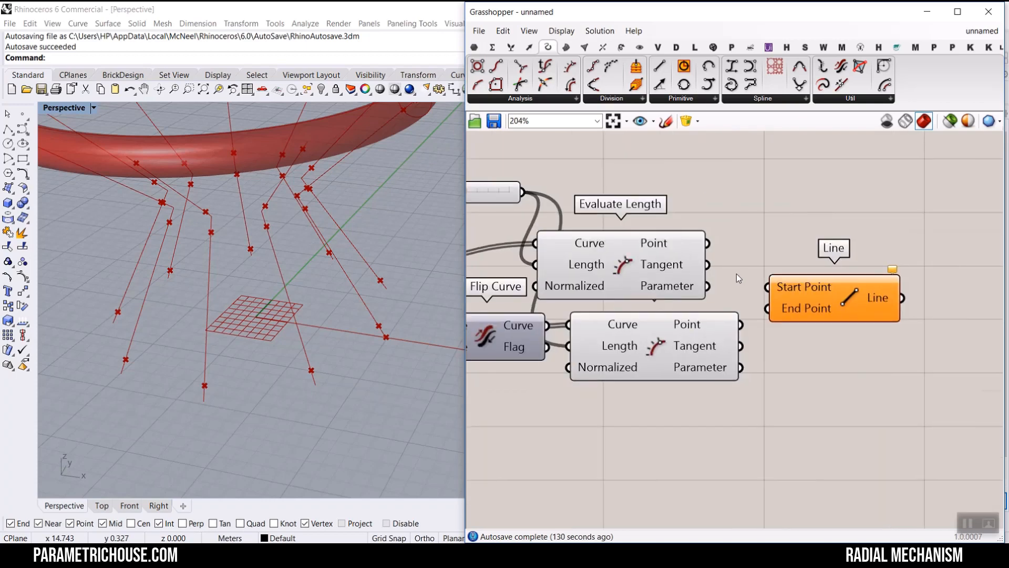
drag(745, 335, 612, 251)
scroll(757, 315, down, 6)
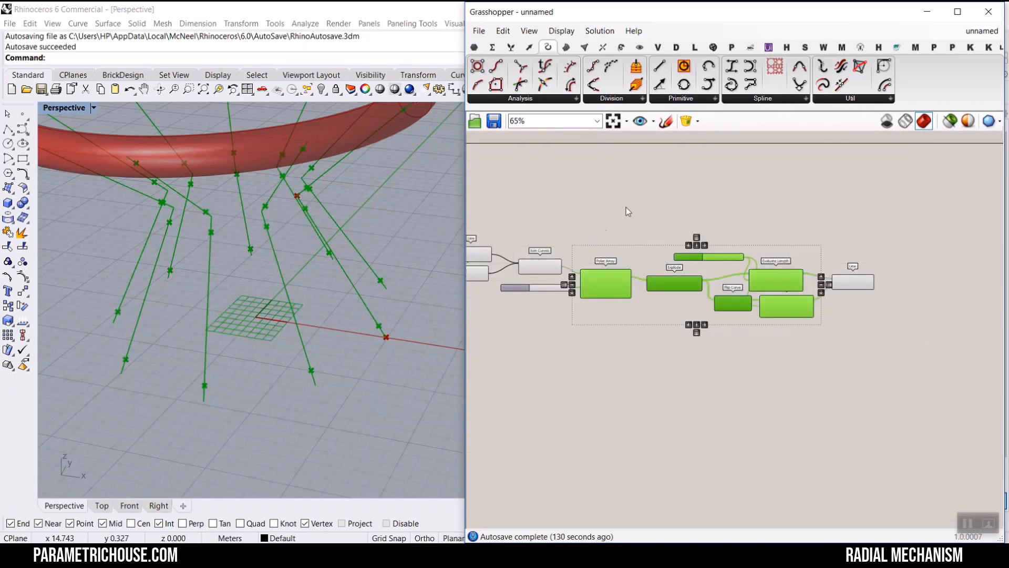
right_click(630, 198)
click(652, 212)
click(652, 213)
scroll(802, 279, up, 1)
scroll(801, 279, up, 3)
click(907, 284)
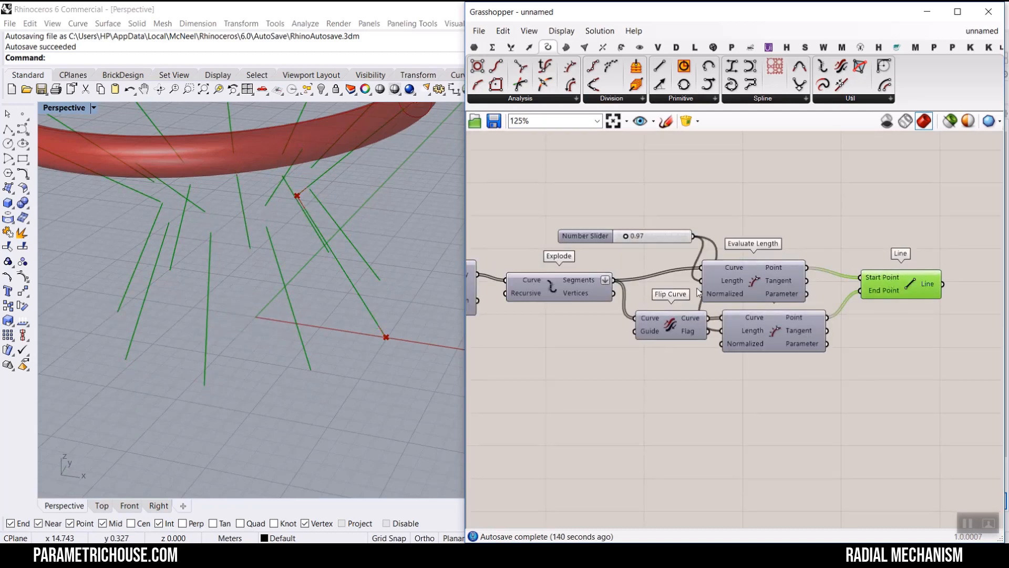
- Move the length slider to test how the new lines shift in the viewport
right_drag(308, 229, 312, 206)
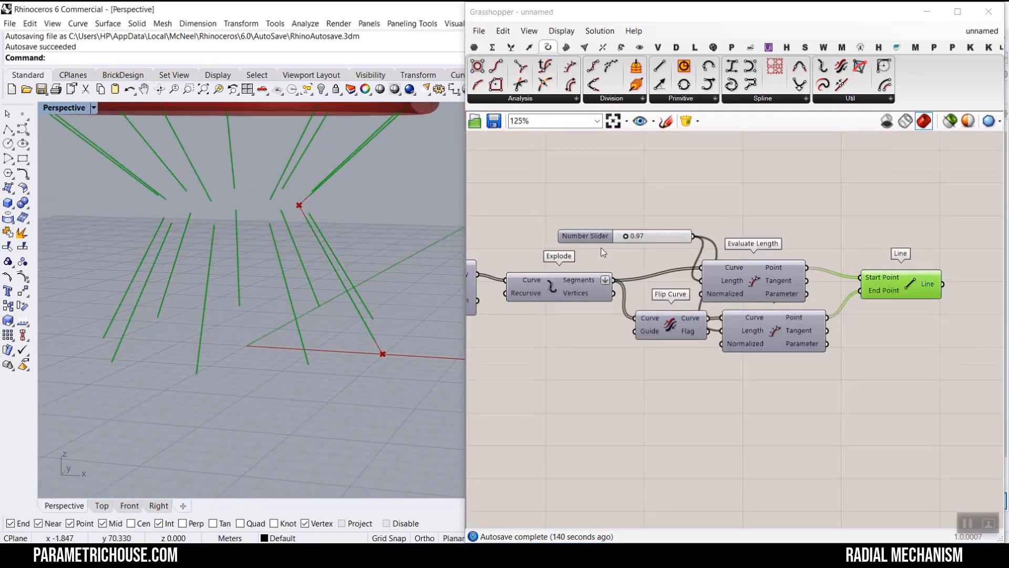
scroll(598, 248, up, 3)
drag(644, 227, 655, 228)
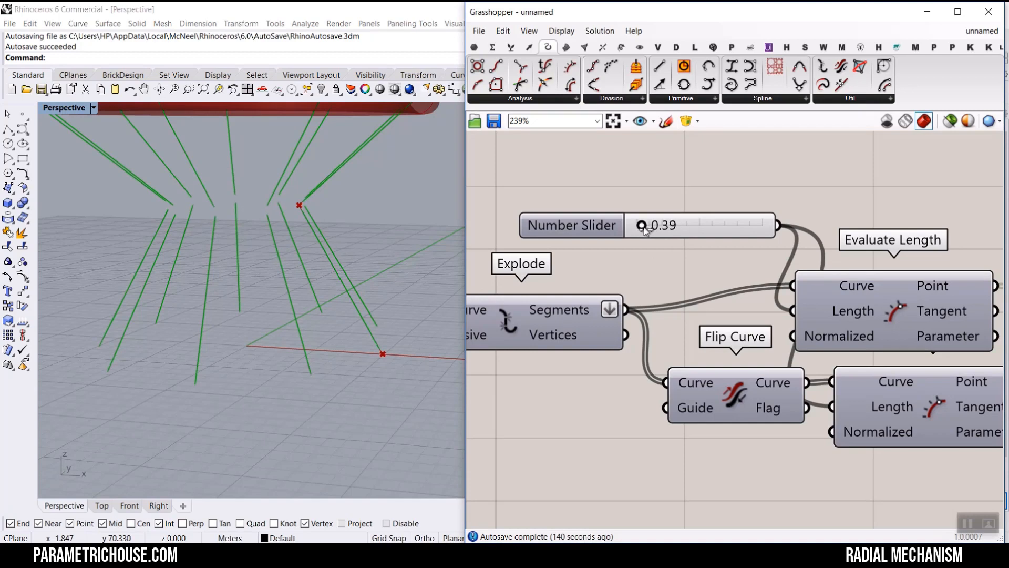
mouse_move(231, 232)
right_down()
mouse_move(126, 267)
mouse_move(165, 205)
mouse_move(228, 250)
mouse_move(230, 240)
right_up()
scroll(727, 241, down, 4)
click(751, 210)
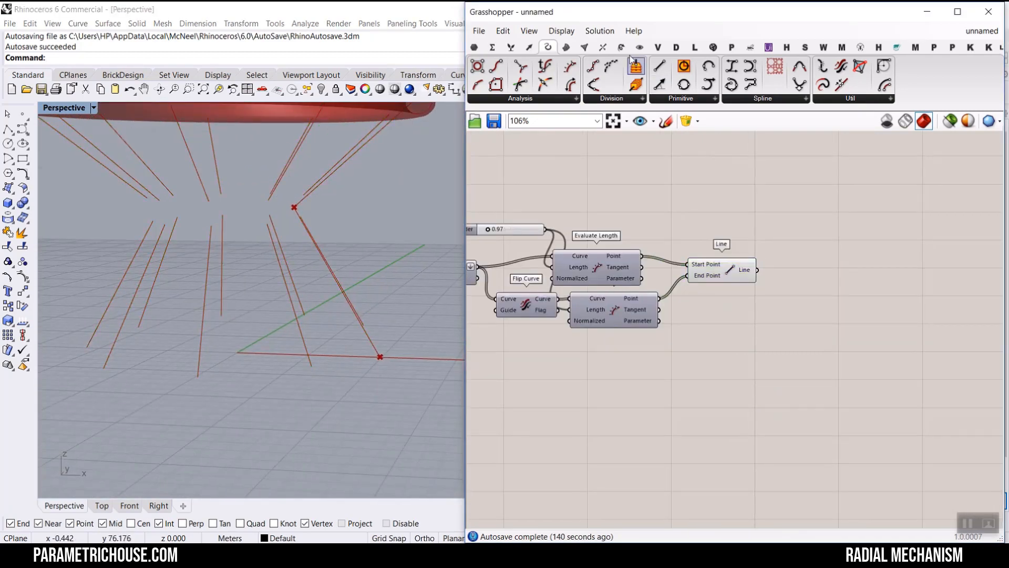
- Add a Pipe component and feed the Line output into its Curve input
click(566, 47)
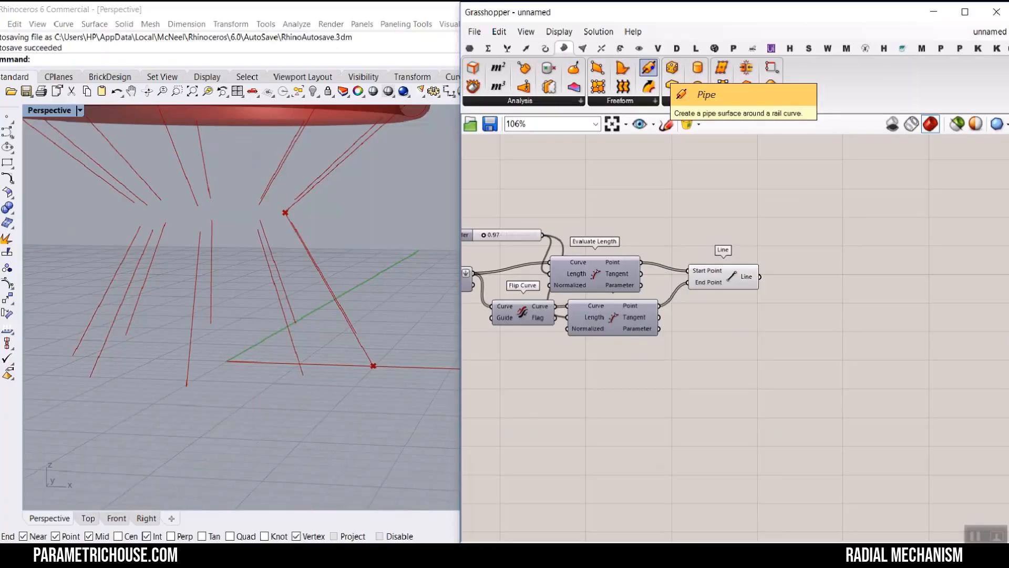
scroll(817, 314, up, 3)
click(817, 314)
drag(723, 254, 768, 295)
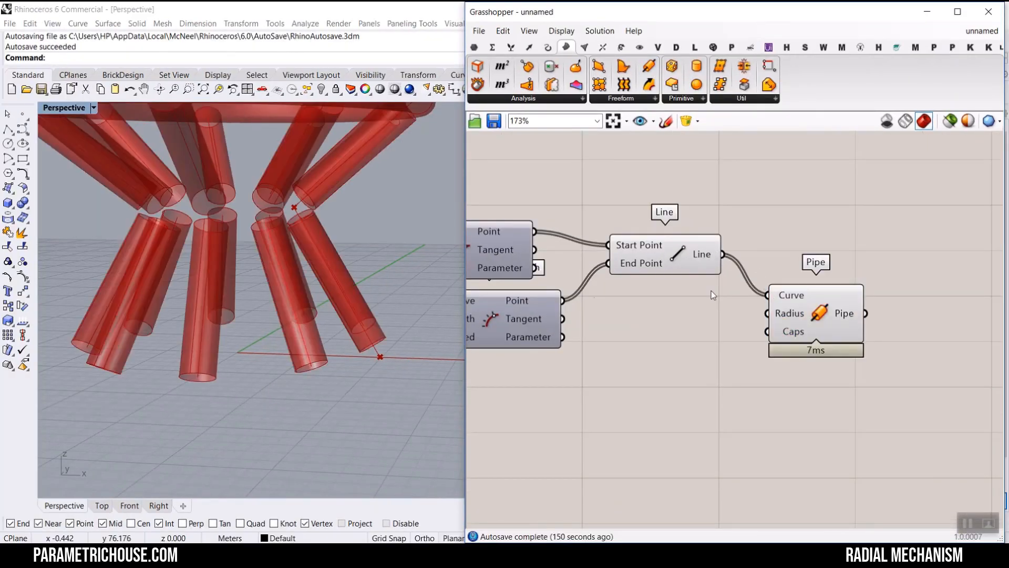
- Add a number slider starting at 0.58 to drive the Pipe radius, adjusting it to 0.43
right_drag(405, 263, 368, 283)
scroll(678, 326, up, 2)
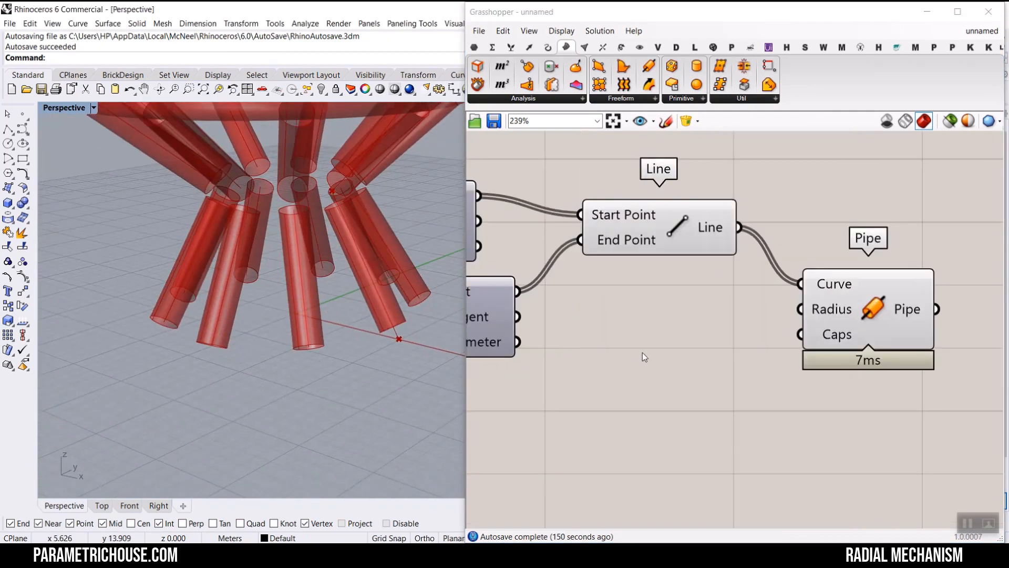
double_click(633, 377)
text(0.58)
key(Return)
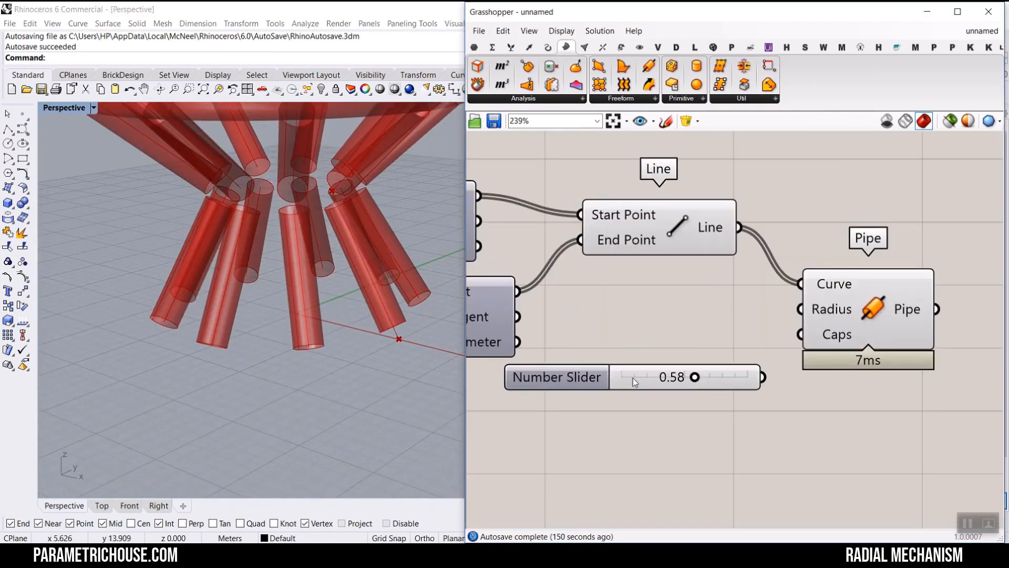
drag(784, 318, 800, 309)
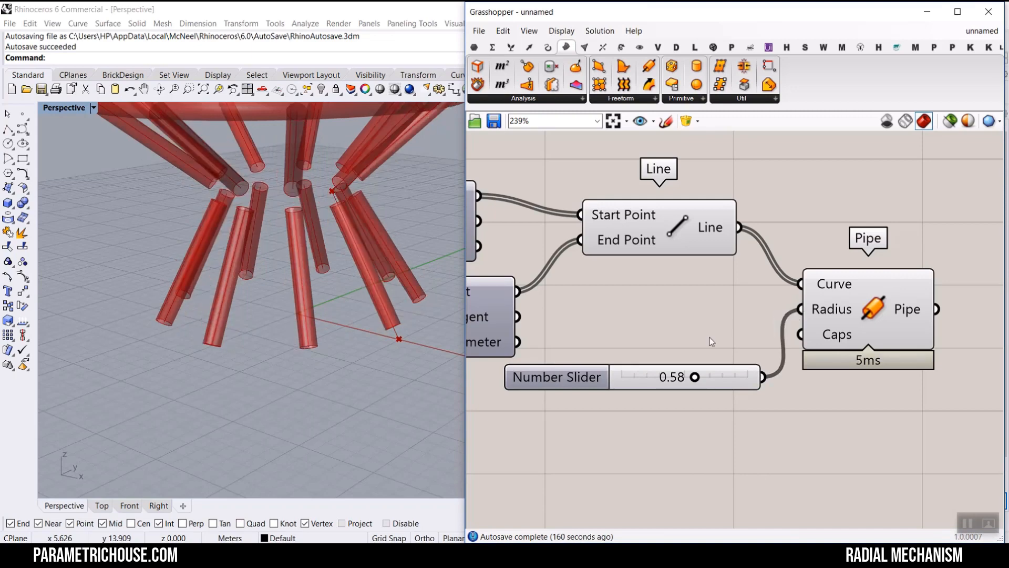
drag(694, 377, 676, 376)
right_drag(270, 257, 368, 255)
scroll(755, 297, down, 4)
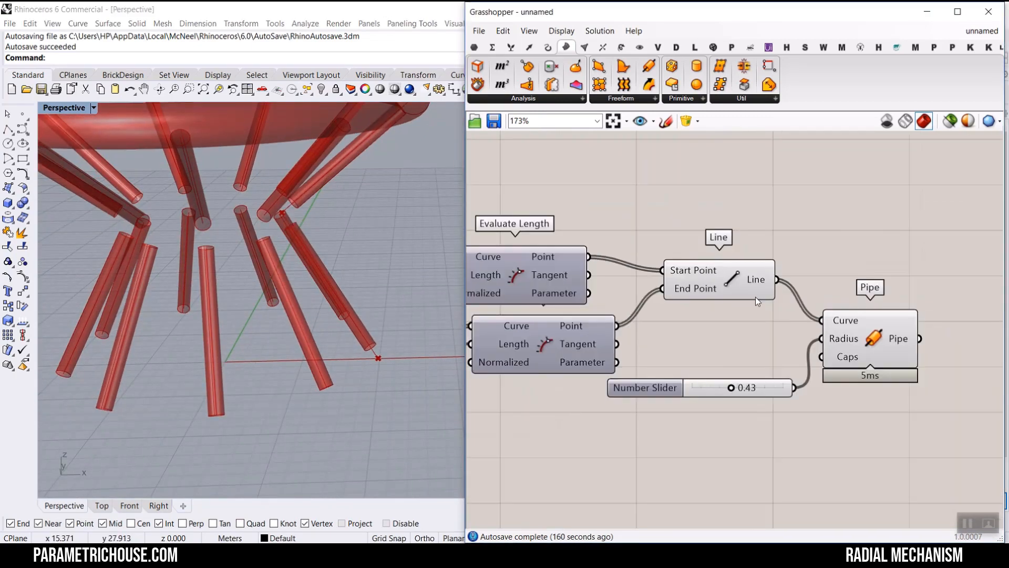
- Add a Point parameter fed by the Explode Vertices output and flatten it
right_drag(620, 289, 748, 307)
scroll(213, 235, up, 5)
right_drag(288, 244, 207, 215)
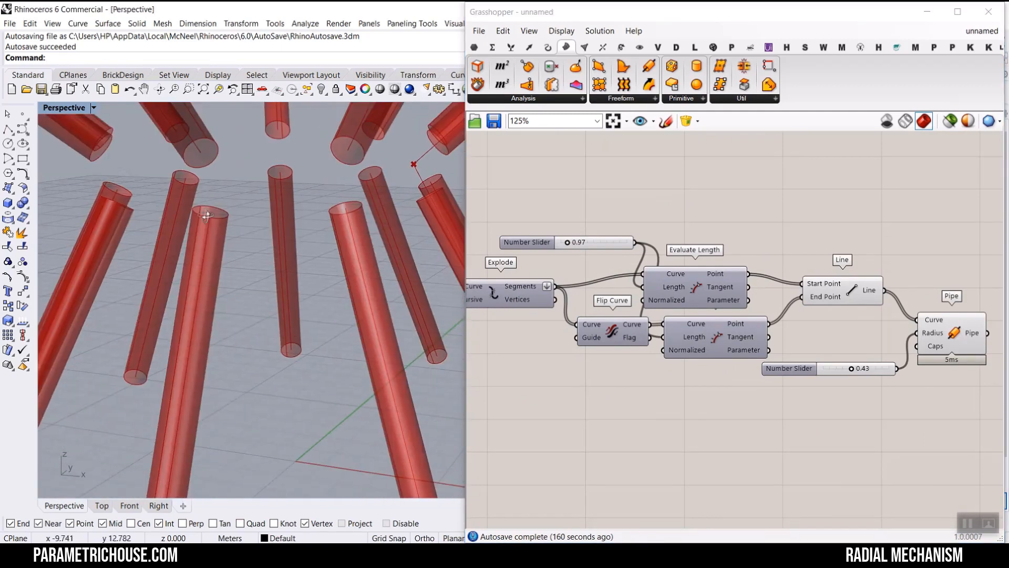
right_drag(540, 291, 662, 295)
scroll(661, 294, up, 3)
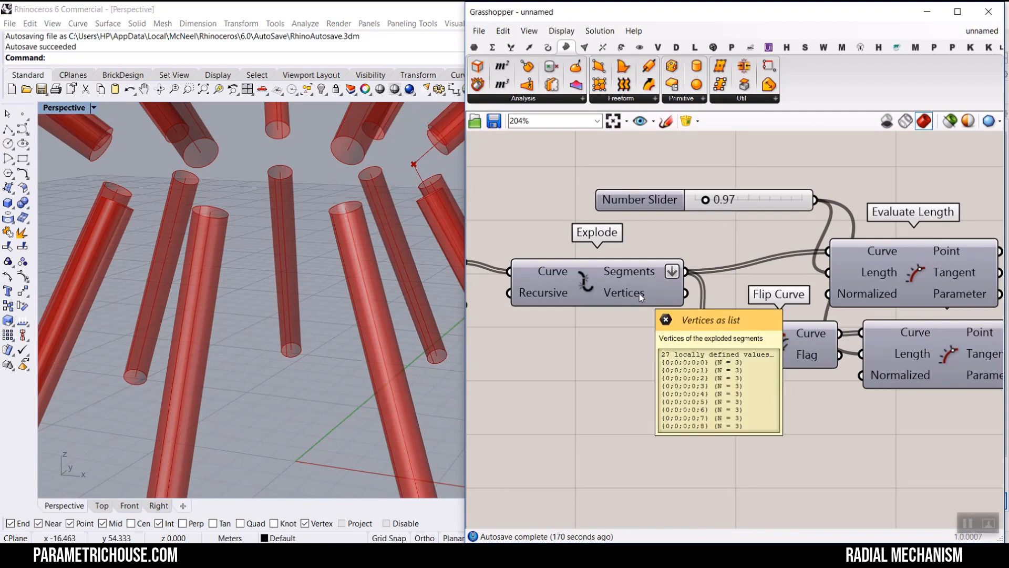
click(476, 48)
scroll(555, 269, down, 3)
click(676, 370)
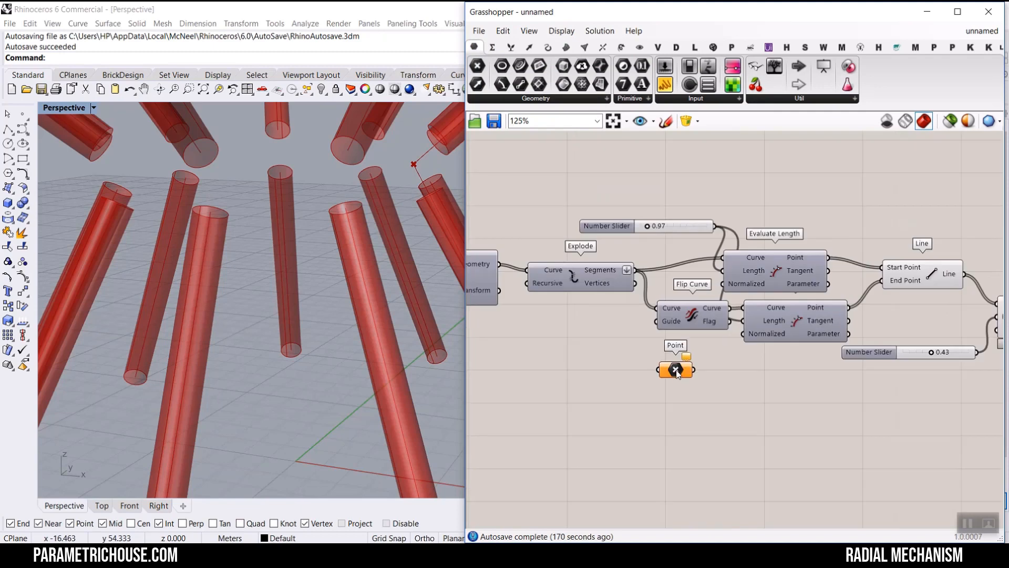
scroll(673, 372, up, 3)
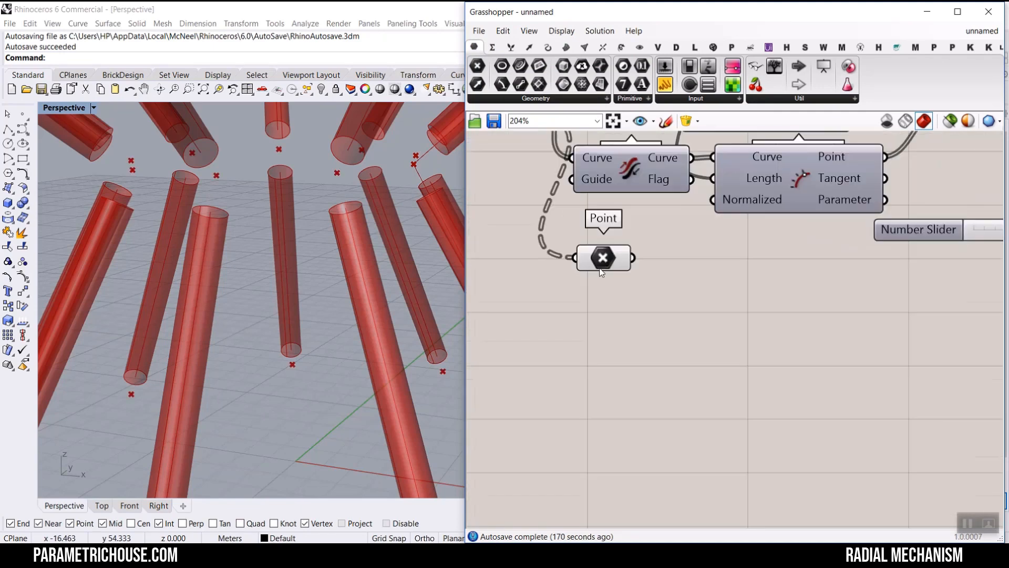
right_click(603, 258)
click(631, 364)
drag(605, 258, 608, 301)
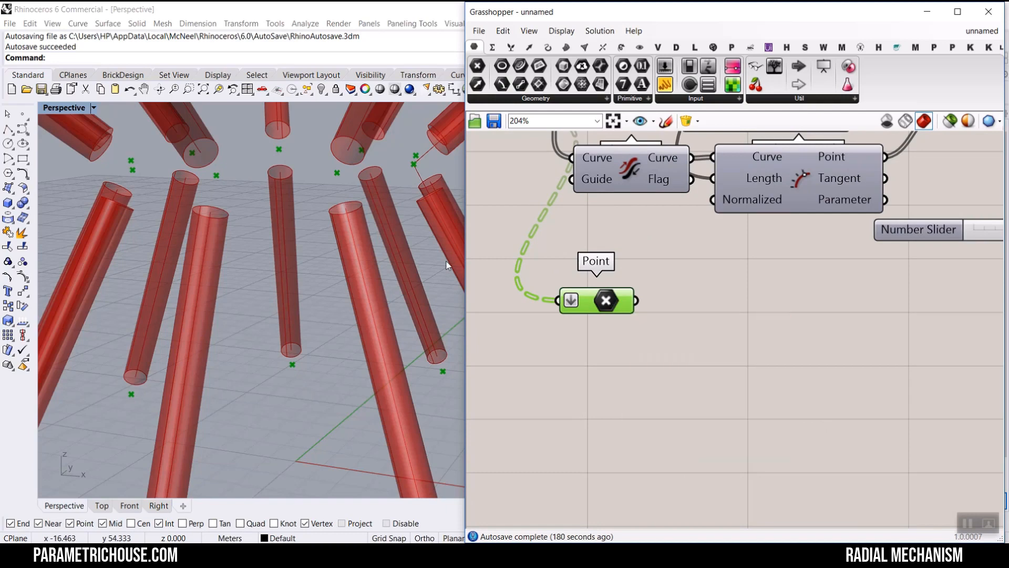
- Add a Cull Duplicates component fed by the flattened points and inspect its culled points
click(531, 48)
click(710, 100)
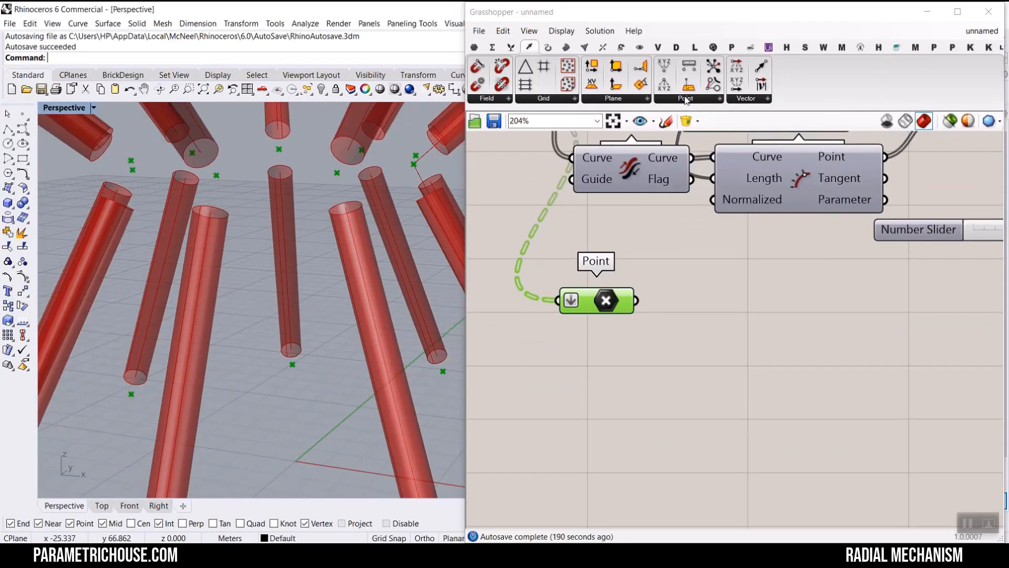
click(686, 101)
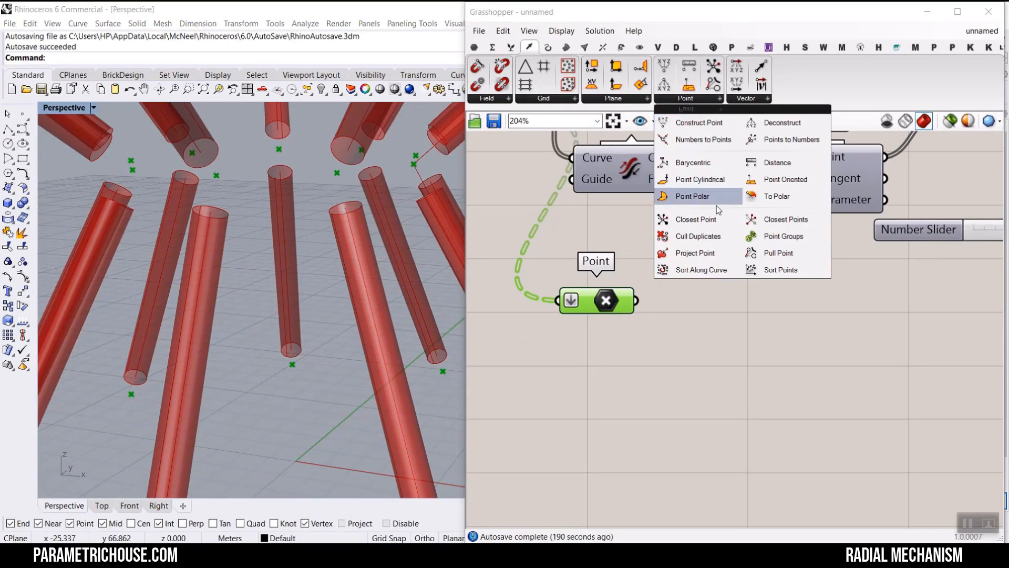
click(678, 219)
click(657, 321)
drag(655, 322, 656, 326)
drag(696, 342, 700, 320)
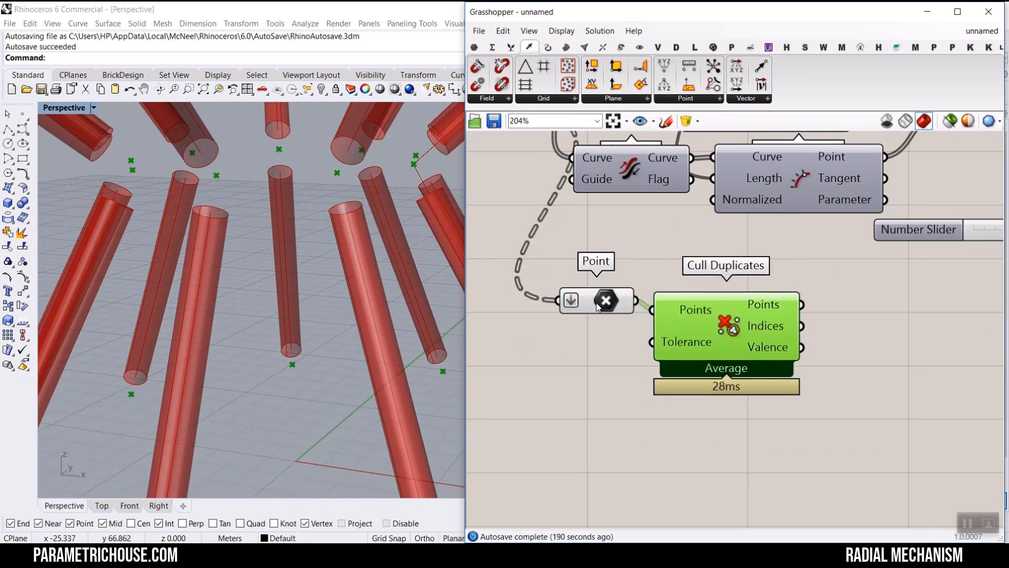
scroll(601, 306, up, 4)
right_drag(609, 290, 571, 240)
click(582, 258)
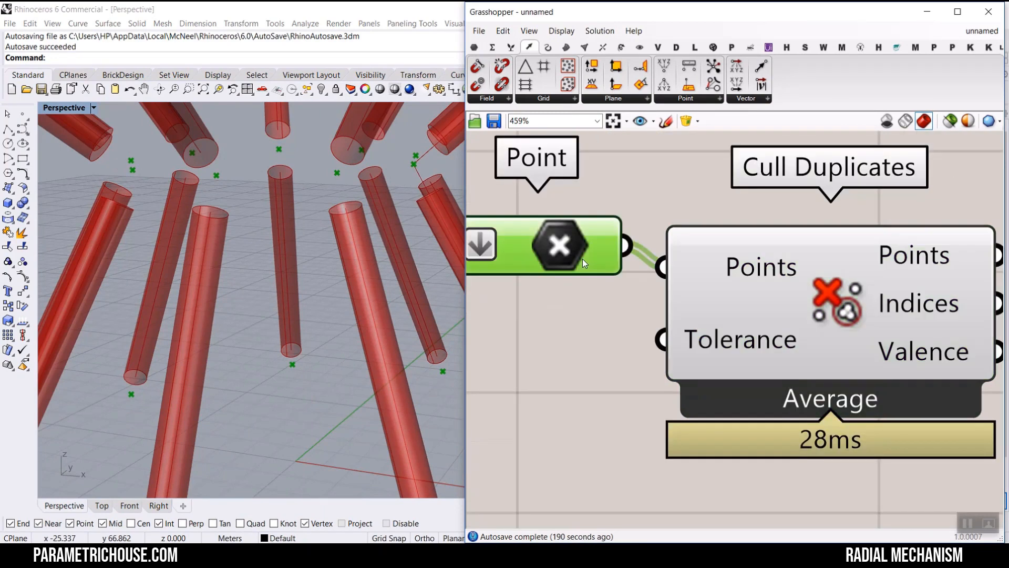
mouse_move(590, 245)
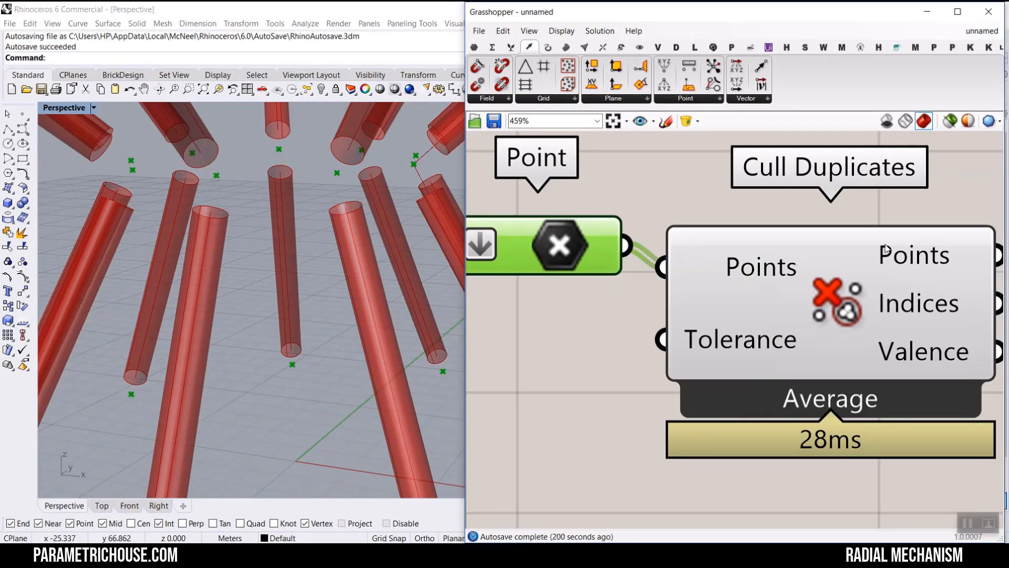
mouse_move(887, 249)
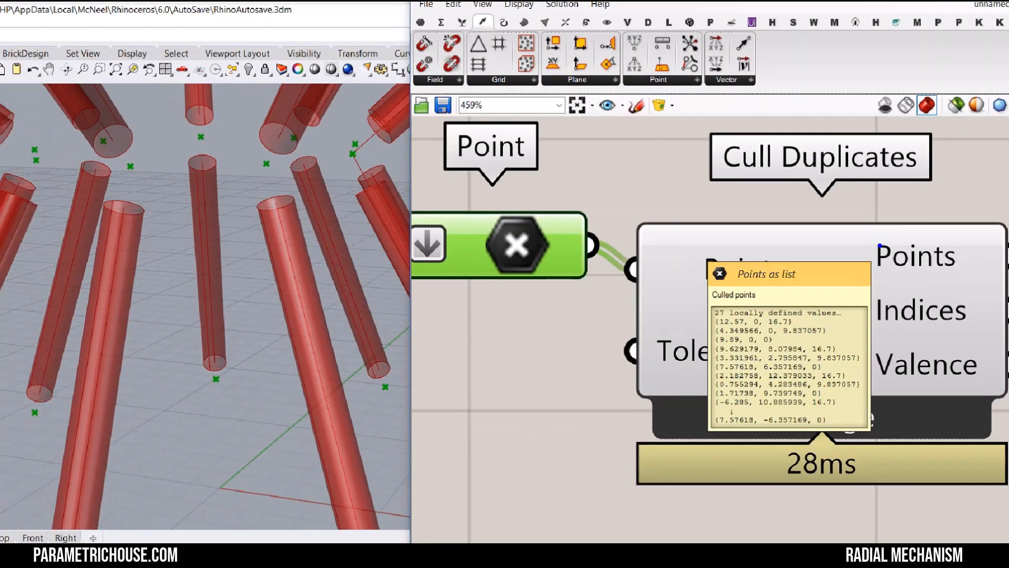
- Delete the Cull Duplicates component
scroll(883, 254, down, 3)
click(858, 261)
key(Delete)
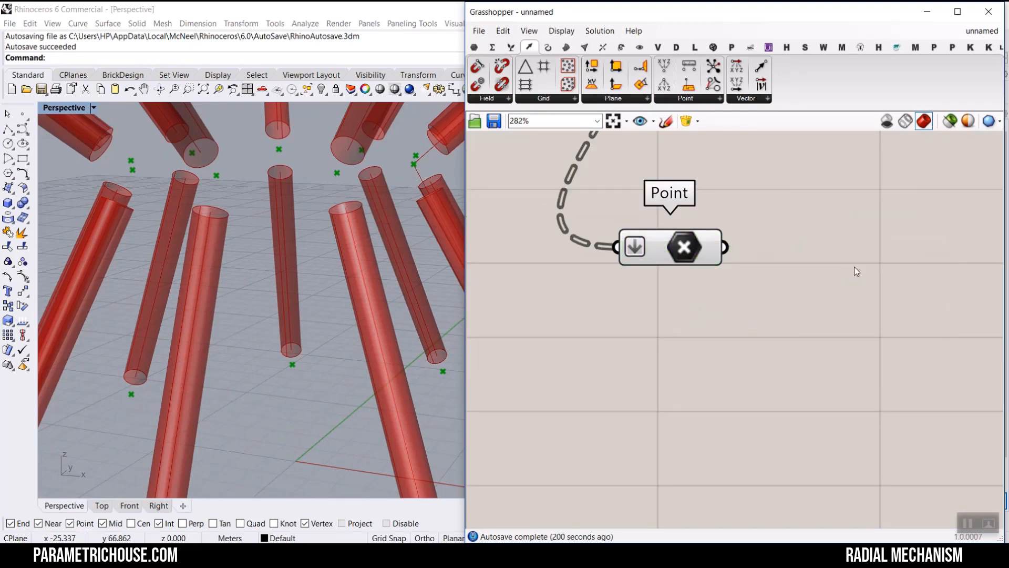
- Add a Sphere component and feed the Point parameter into its Base input
scroll(753, 279, down, 3)
right_drag(752, 279, 657, 316)
drag(657, 316, 686, 354)
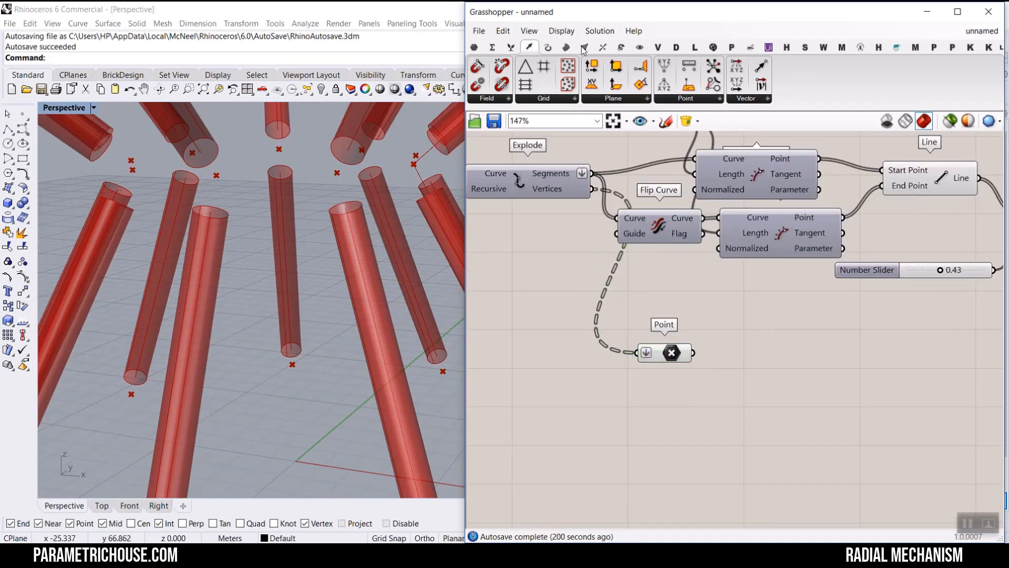
click(566, 46)
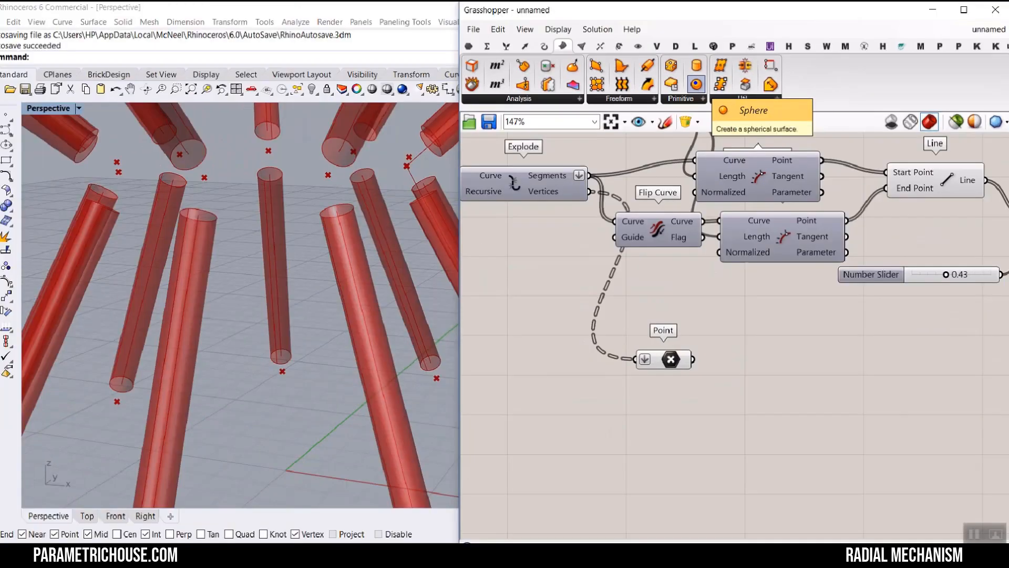
drag(696, 85, 798, 358)
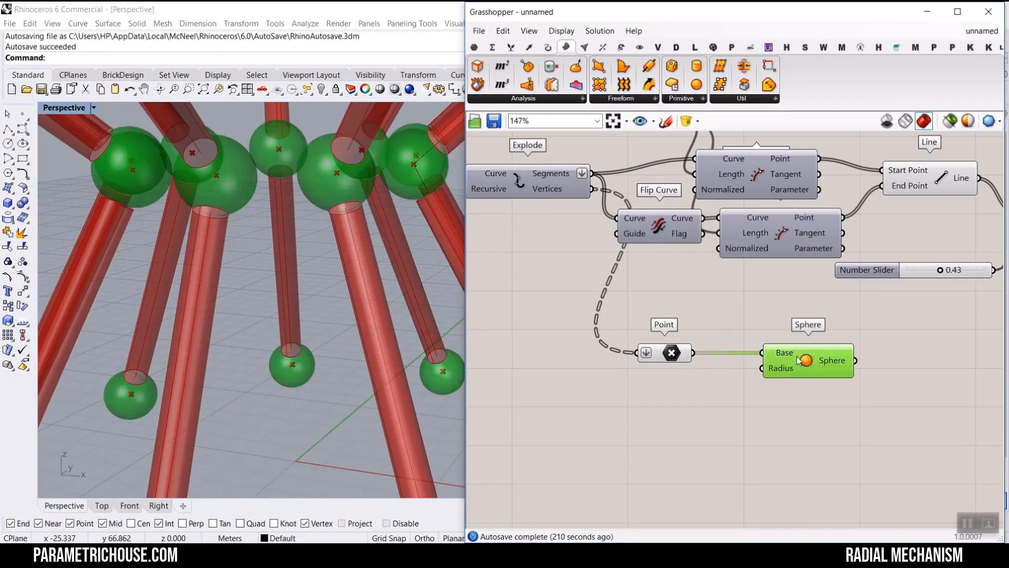
right_drag(647, 295, 703, 306)
scroll(616, 248, down, 3)
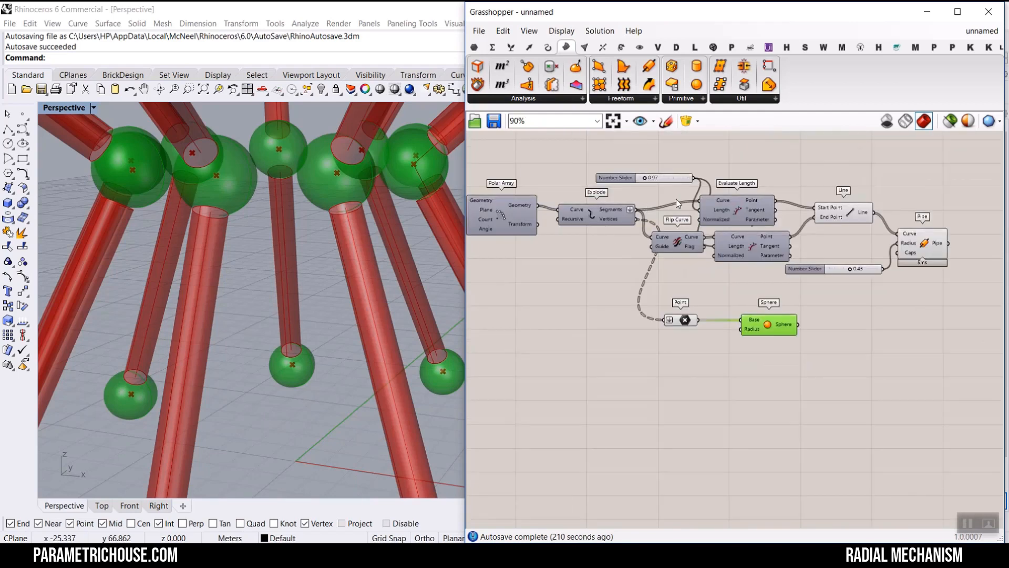
- Connect the 0.97 number slider to the Sphere's Radius input
drag(665, 174, 626, 313)
scroll(639, 312, up, 3)
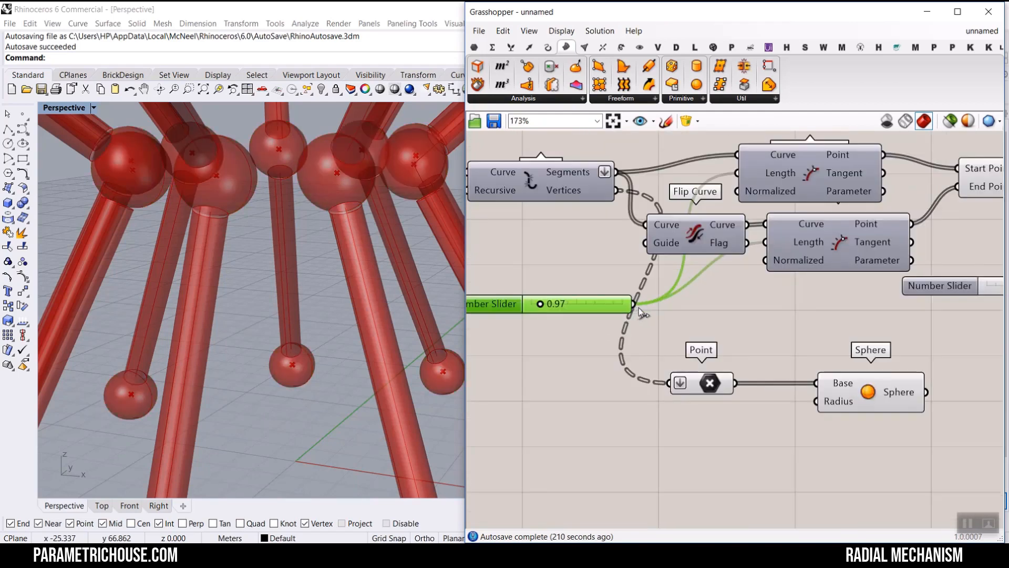
click(838, 384)
scroll(330, 265, down, 3)
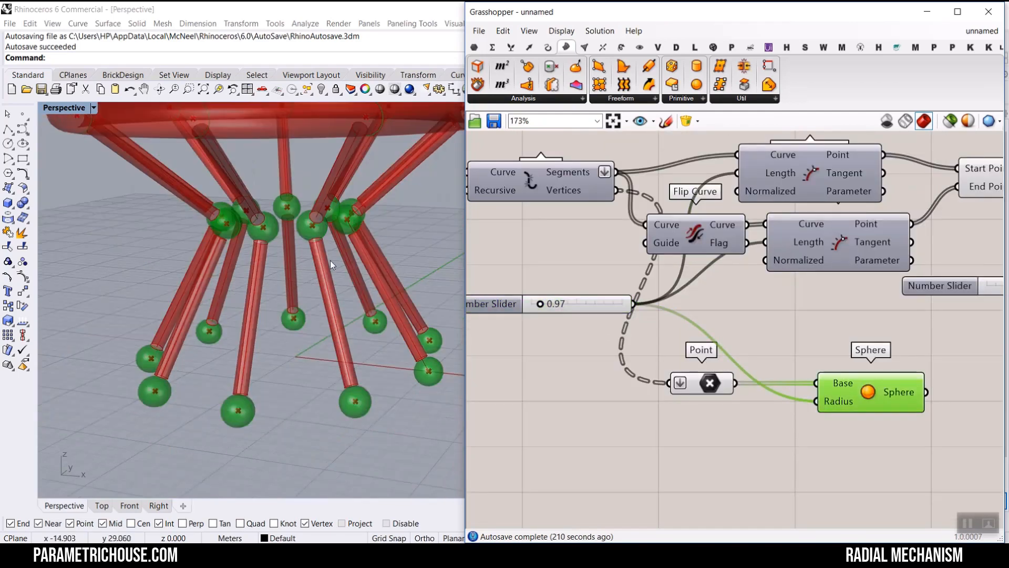
- Set the number slider driving the Unit Z factor to 14.19 to test the mechanism
click(757, 323)
scroll(744, 300, down, 6)
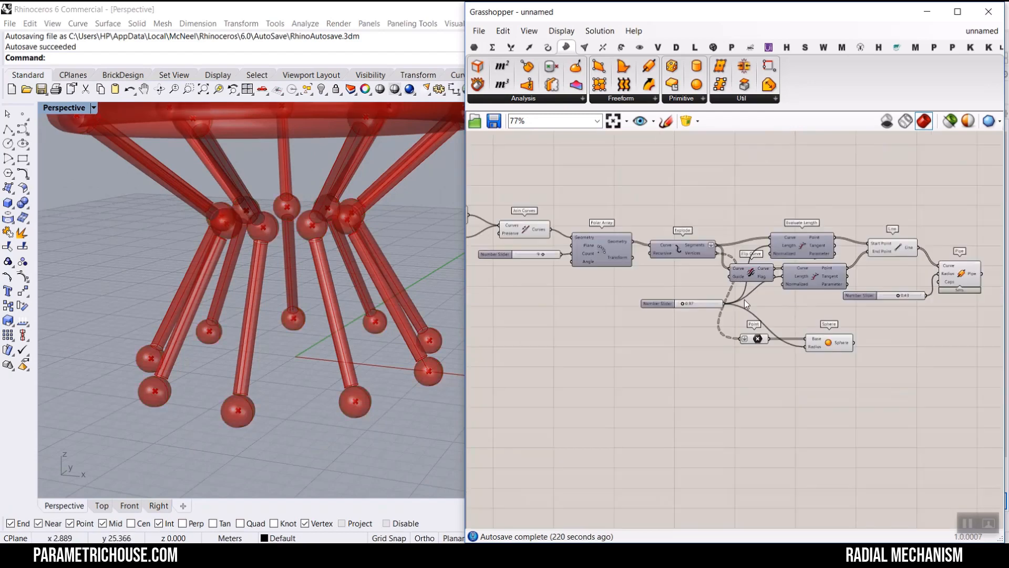
scroll(772, 325, up, 2)
click(773, 321)
scroll(774, 318, down, 4)
scroll(602, 270, up, 10)
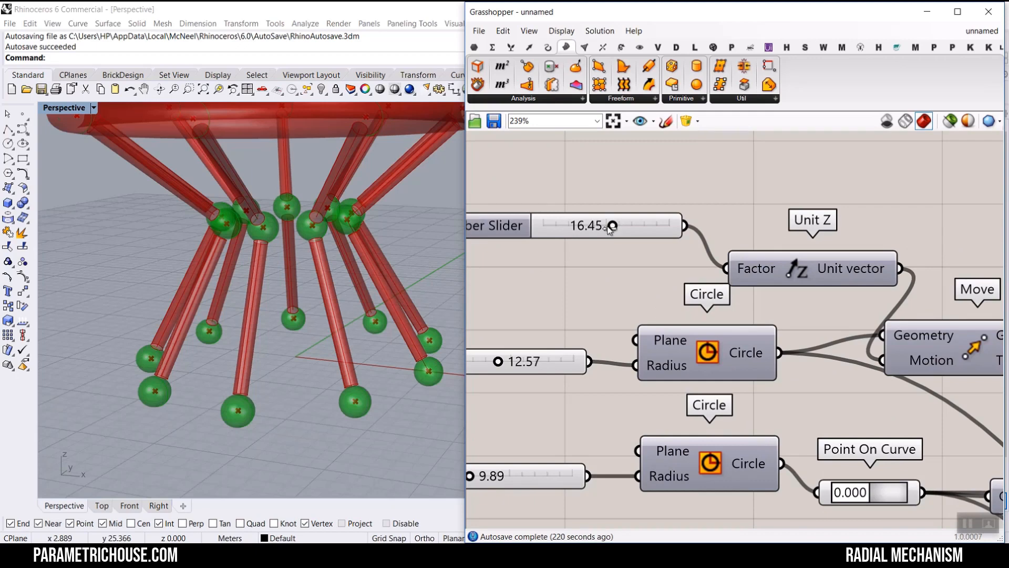
drag(589, 228, 606, 231)
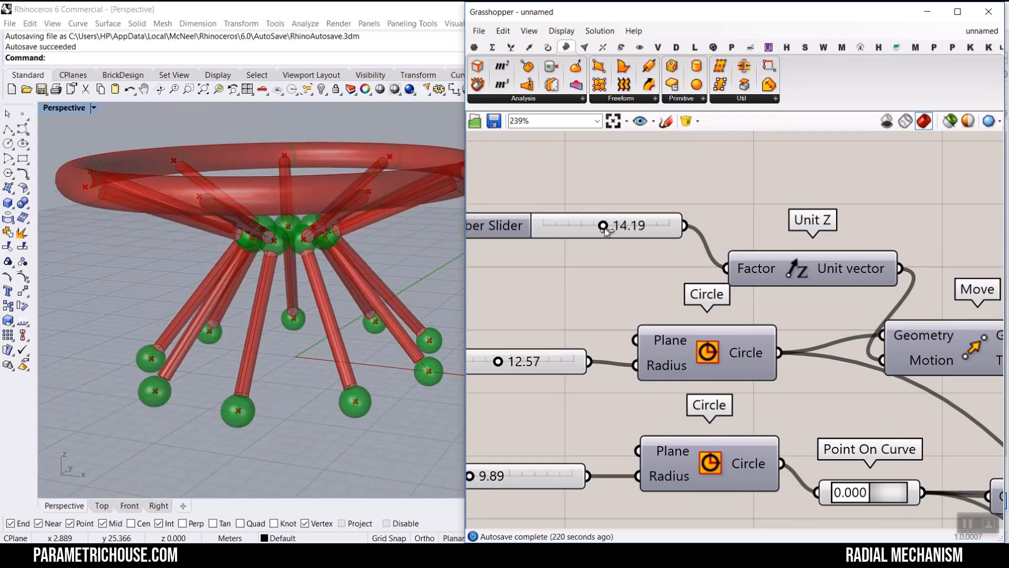
- Open the canvas widgets options to adjust the canvas display
scroll(752, 221, down, 7)
right_drag(741, 225, 547, 226)
right_drag(999, 264, 651, 282)
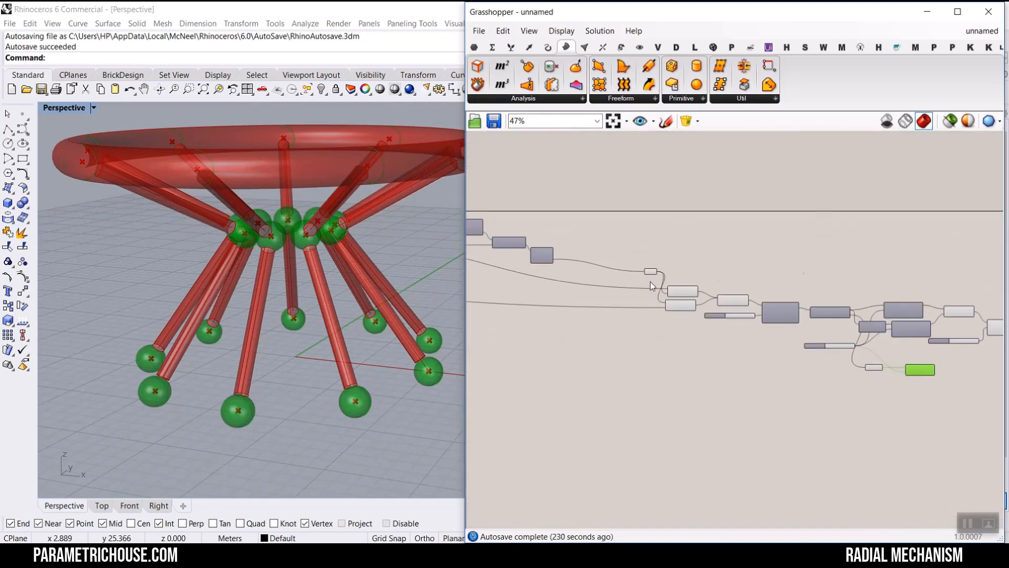
scroll(922, 359, up, 4)
right_drag(921, 360, 758, 286)
scroll(798, 345, up, 2)
right_drag(798, 345, 736, 431)
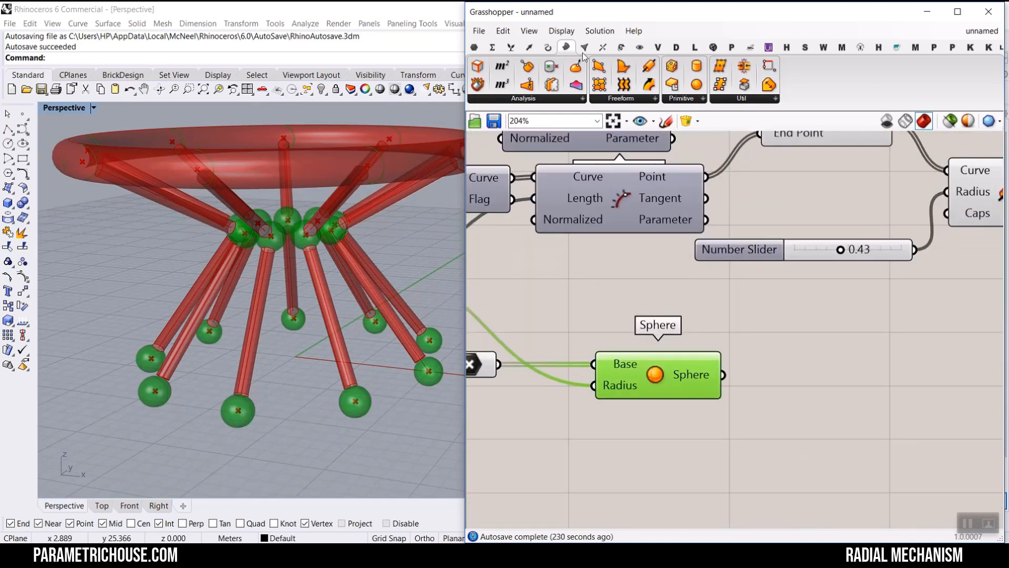
click(557, 32)
mouse_move(682, 270)
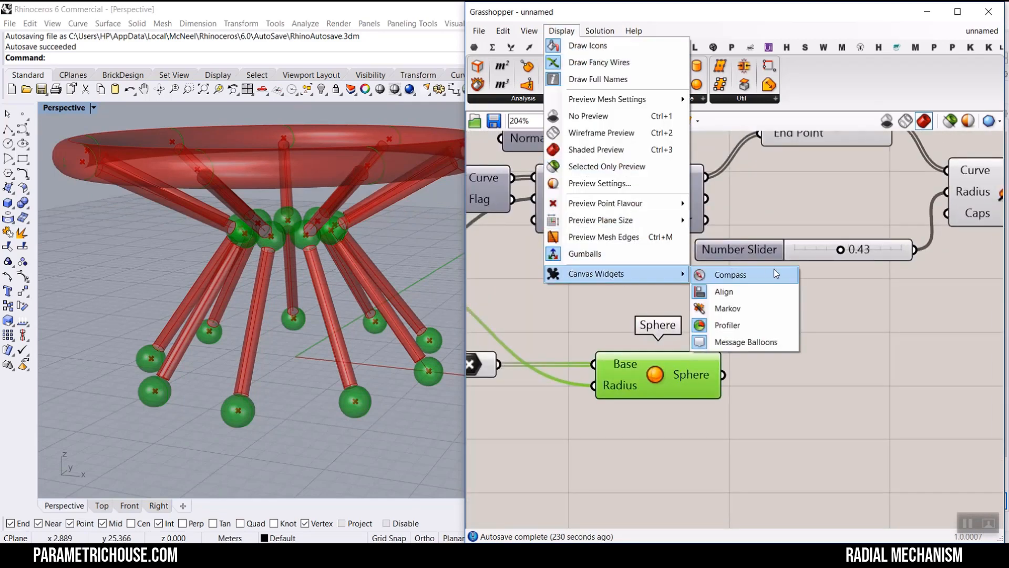
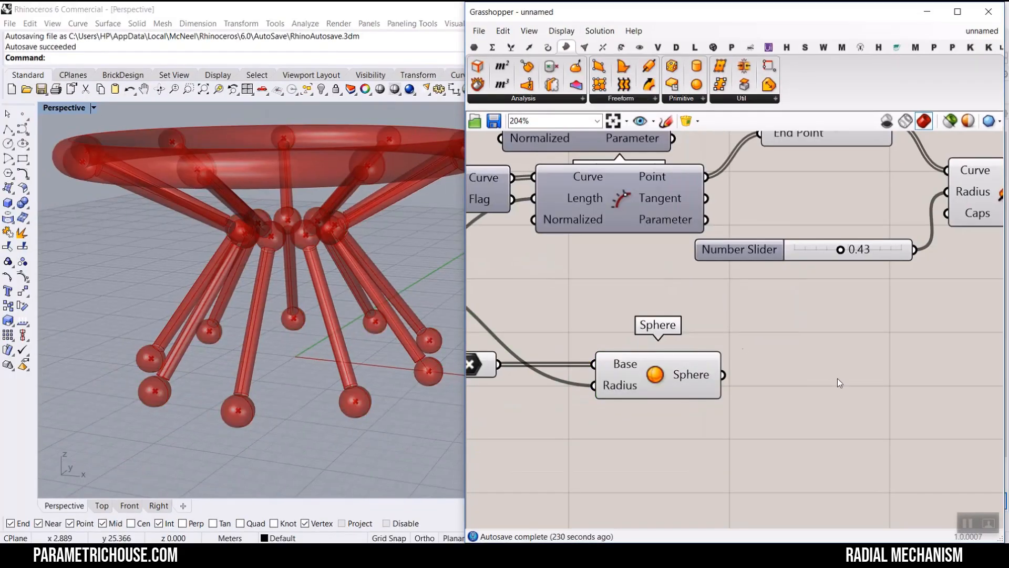
- Delete the Sphere component from the canvas
scroll(701, 347, down, 4)
scroll(703, 343, up, 3)
right_drag(702, 343, 579, 385)
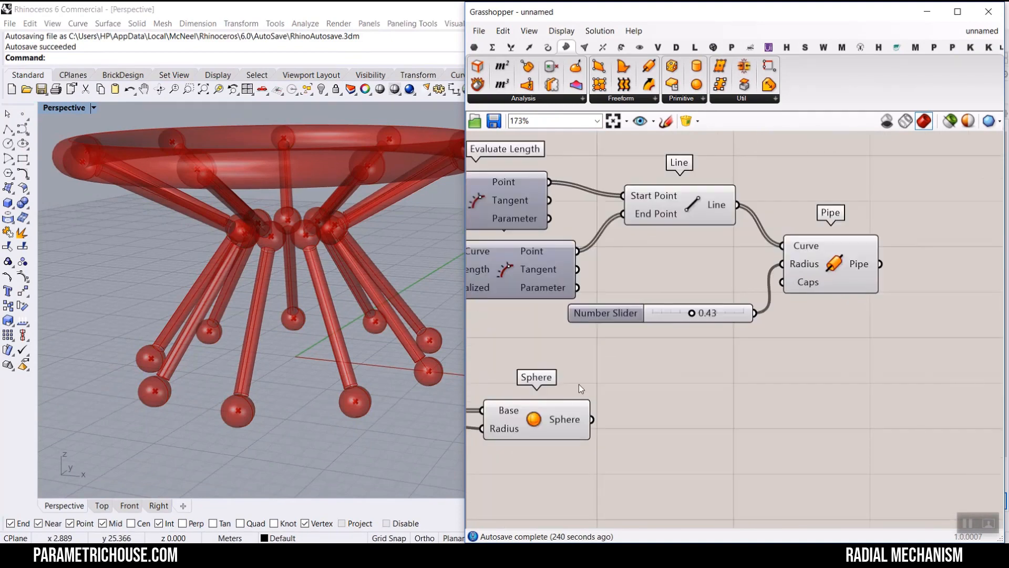
right_drag(549, 429, 620, 398)
mouse_move(584, 400)
mouse_down()
mouse_move(600, 390)
mouse_move(598, 399)
mouse_up()
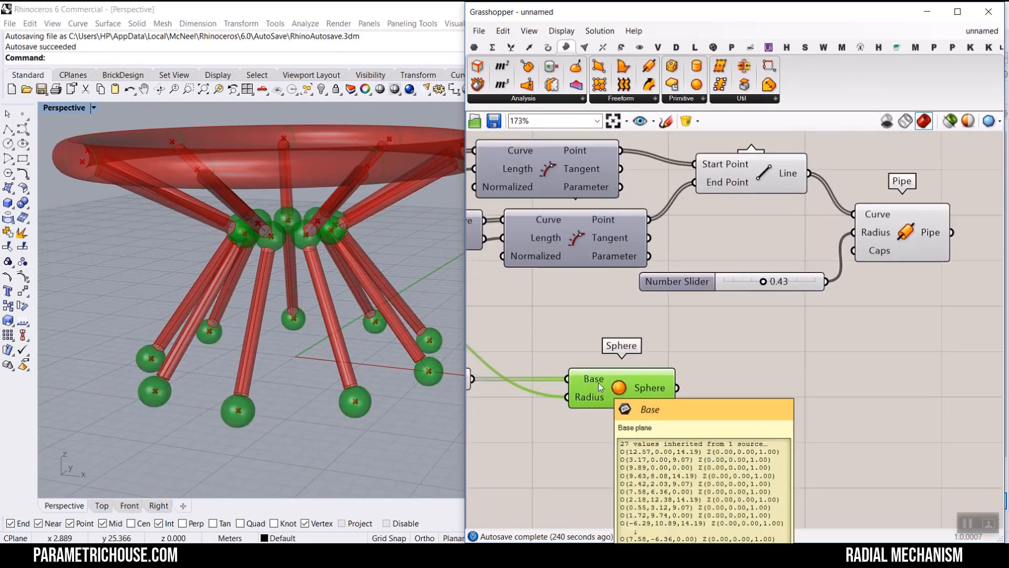
key(Delete)
- Add a Mesh Sphere component, feeding the Point parameter into Base and the 0.97 slider into Radius
click(587, 48)
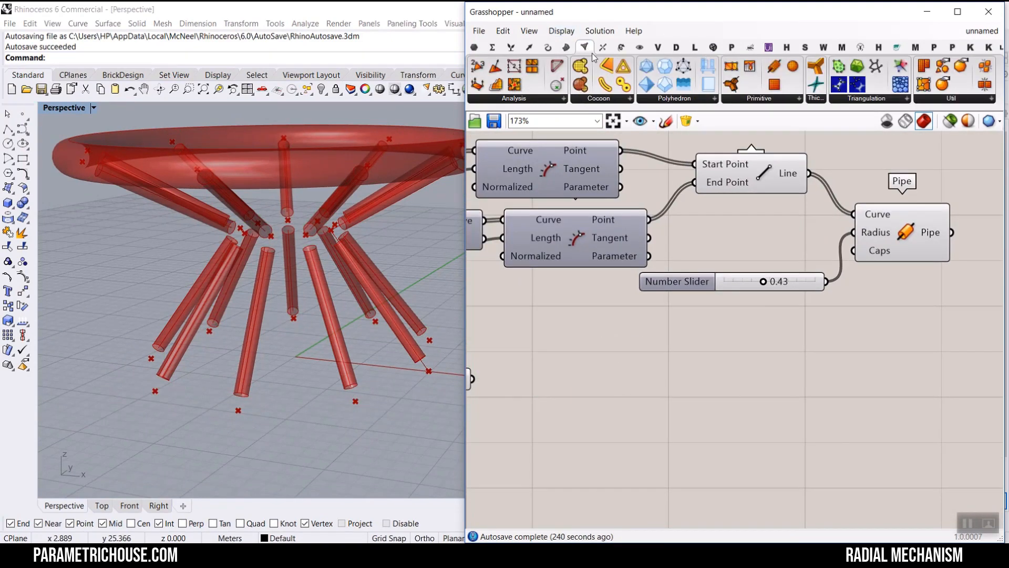
click(790, 99)
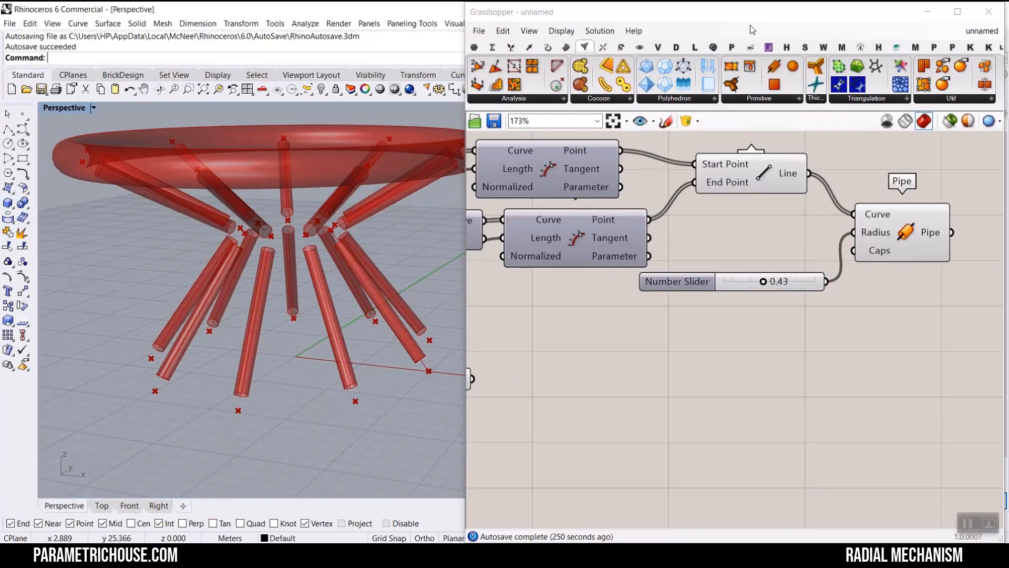
click(758, 98)
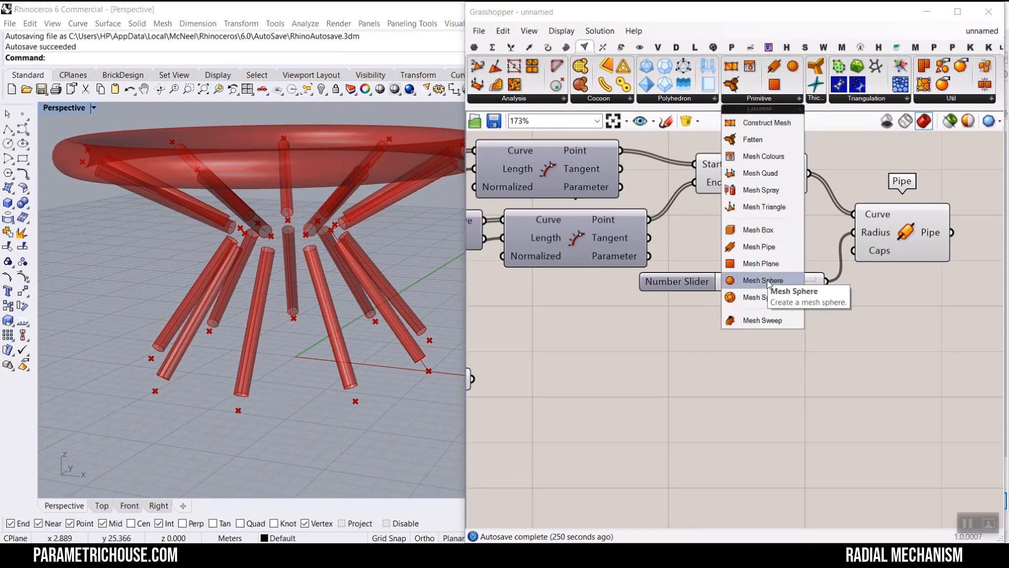
drag(765, 279, 709, 386)
right_drag(499, 378, 683, 345)
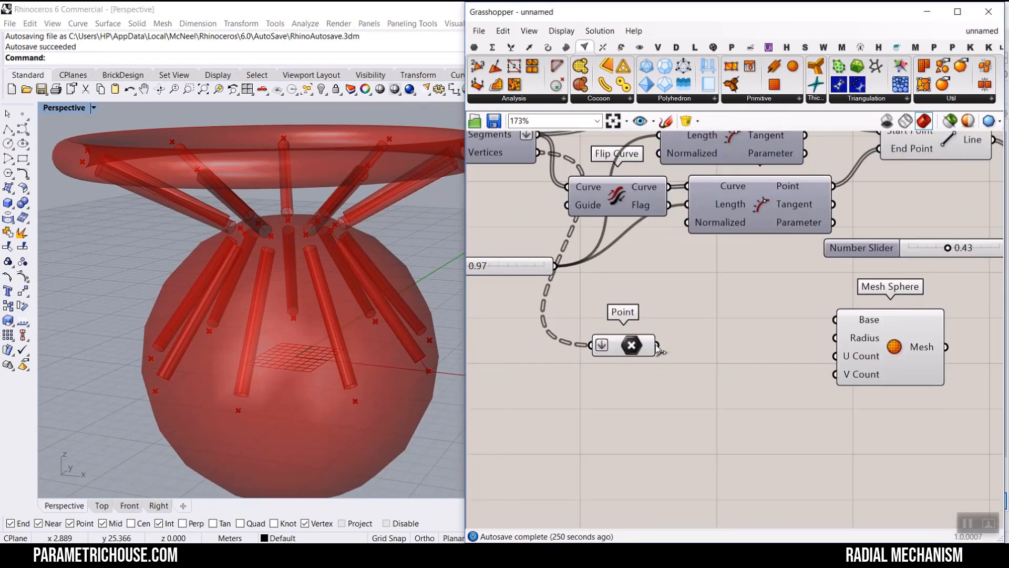
drag(837, 322, 836, 319)
right_drag(564, 269, 623, 324)
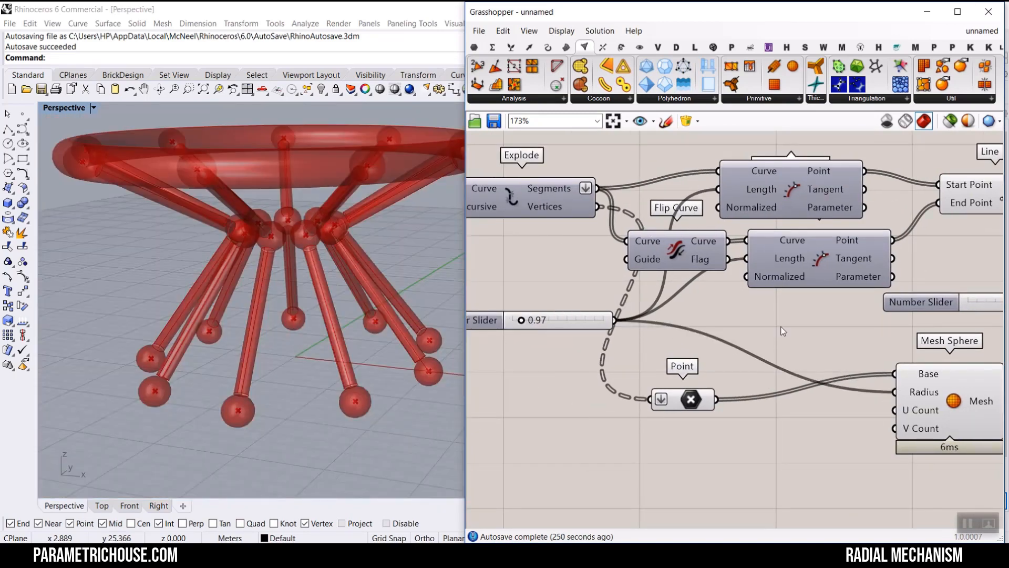
- Add a Custom Preview component and connect the Mesh Sphere's Mesh output to its Geometry input
scroll(708, 276, down, 6)
scroll(708, 275, up, 8)
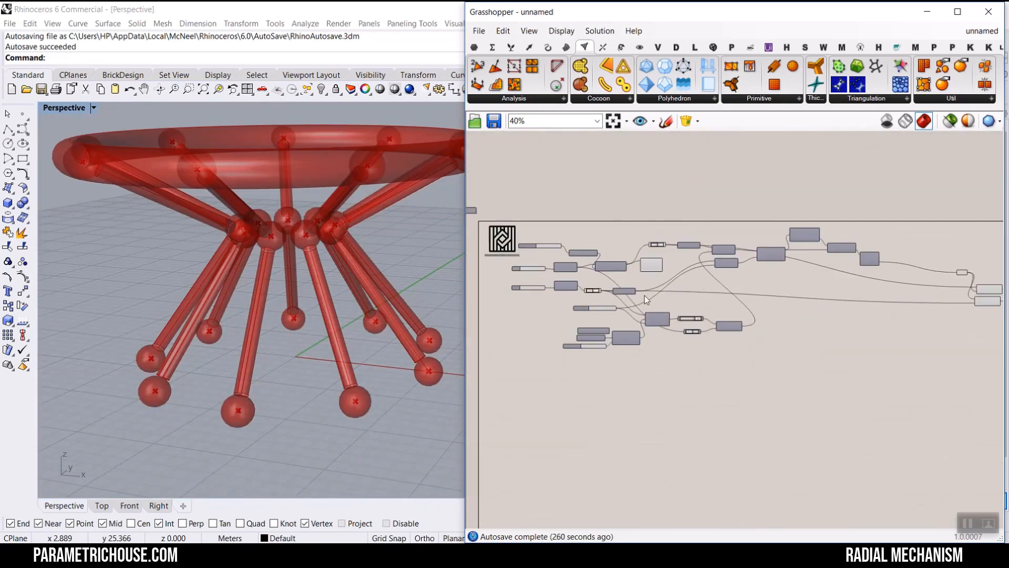
scroll(569, 229, up, 3)
mouse_move(589, 196)
mouse_down()
mouse_move(577, 196)
mouse_move(635, 198)
mouse_move(589, 199)
mouse_move(599, 201)
mouse_up()
scroll(569, 273, down, 12)
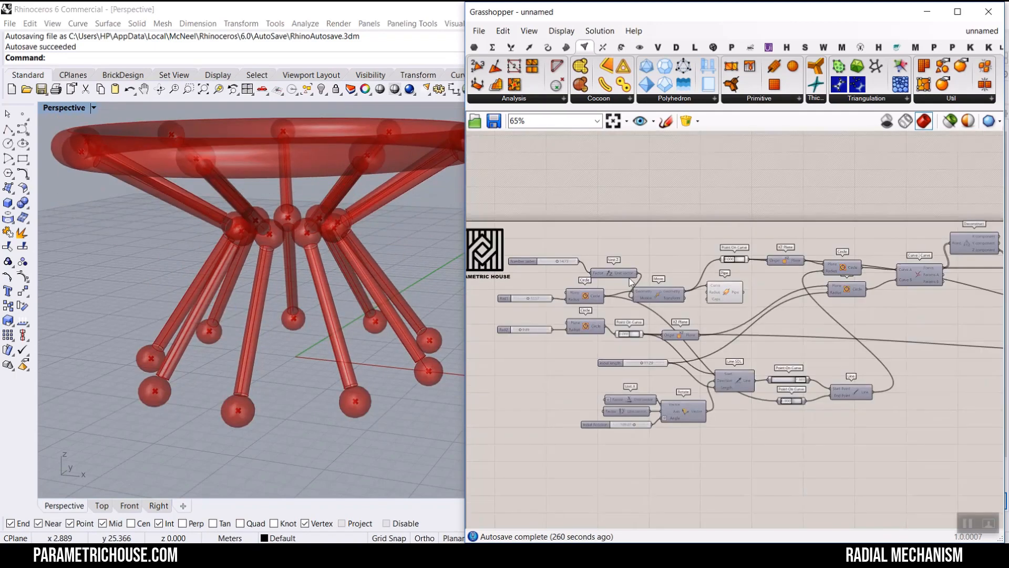
scroll(742, 302, up, 8)
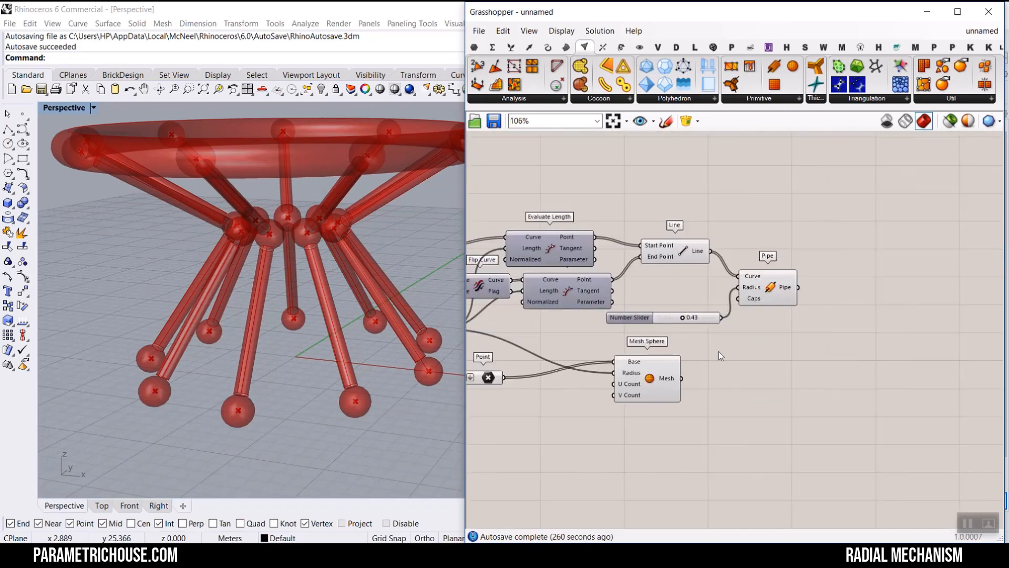
click(639, 47)
drag(752, 84, 739, 408)
scroll(621, 409, up, 2)
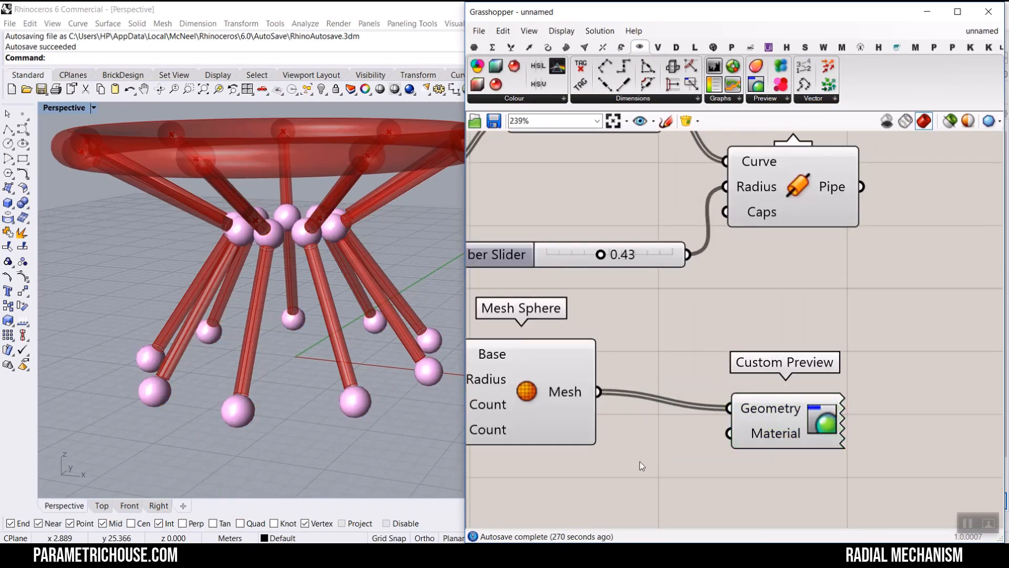
- Add a black Colour Swatch and connect it to the Custom Preview's Material input
double_click(639, 462)
text(swat)
key(Return)
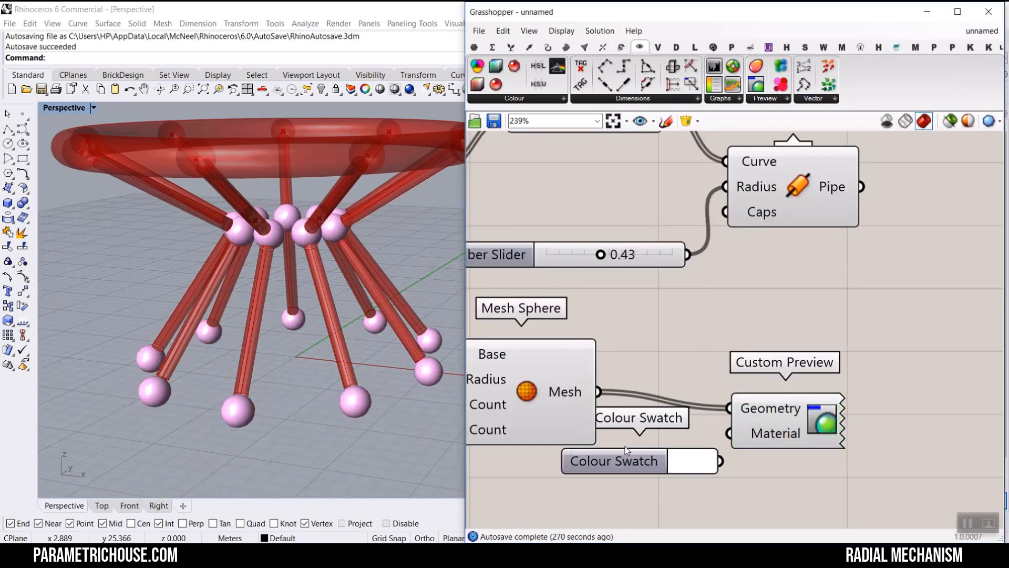
drag(721, 463, 760, 451)
click(665, 487)
drag(715, 423, 669, 452)
right_drag(602, 320, 564, 327)
scroll(564, 328, down, 3)
drag(660, 395, 687, 386)
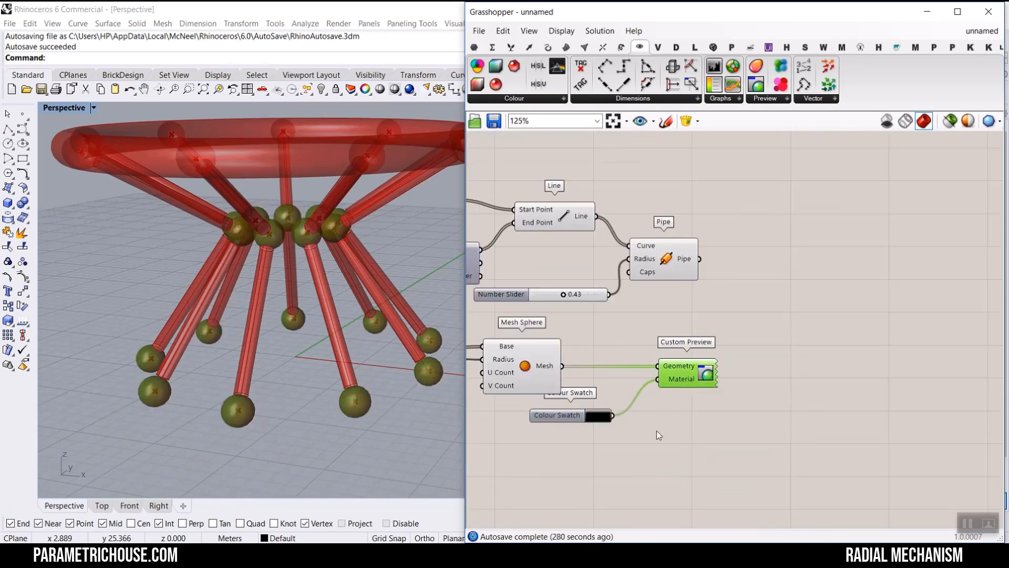
- Turn off the preview of the original leg components, leaving only the Custom Preview displayed
scroll(627, 427, down, 4)
drag(692, 445, 475, 286)
right_click(558, 250)
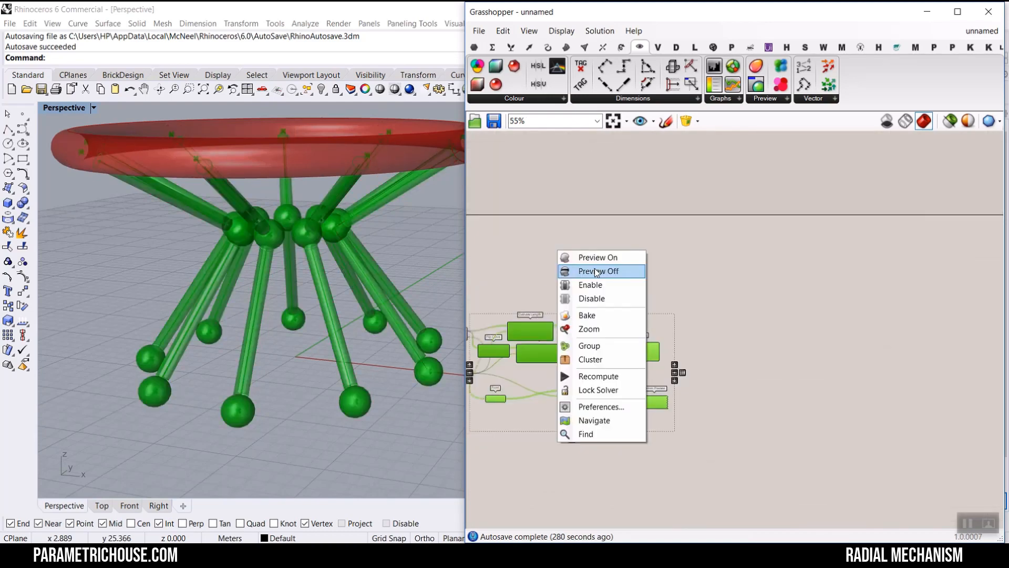
click(598, 270)
click(598, 270)
scroll(638, 415, up, 3)
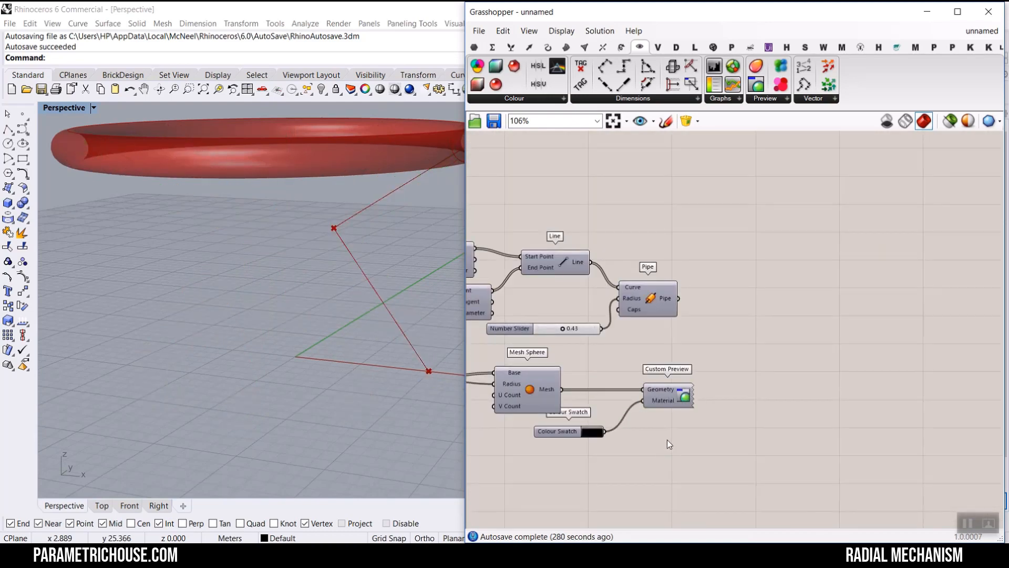
right_click(685, 404)
click(702, 419)
- Duplicate the Custom Preview and Colour Swatch pair
drag(610, 397, 604, 395)
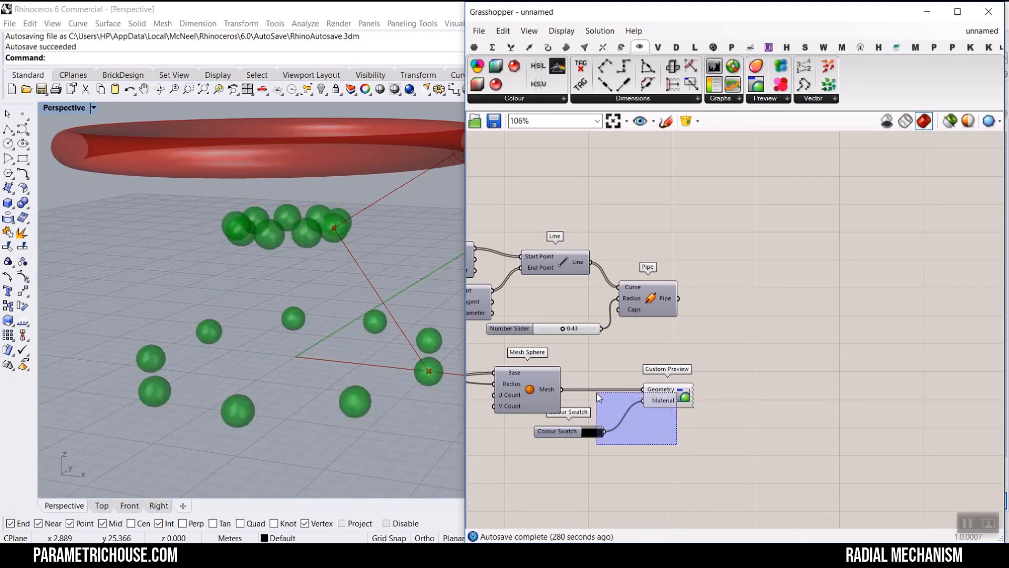
alt+drag(674, 390, 764, 316)
click(705, 267)
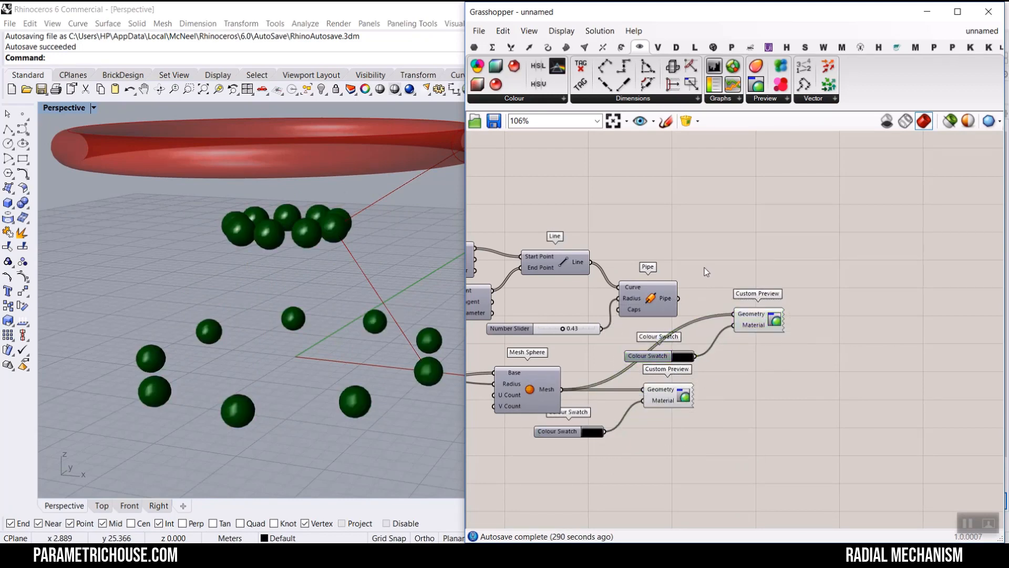
- Connect the leg Pipe output to the duplicated Custom Preview and set its swatch colour to yellow
scroll(676, 306, up, 2)
drag(680, 293, 769, 318)
click(685, 384)
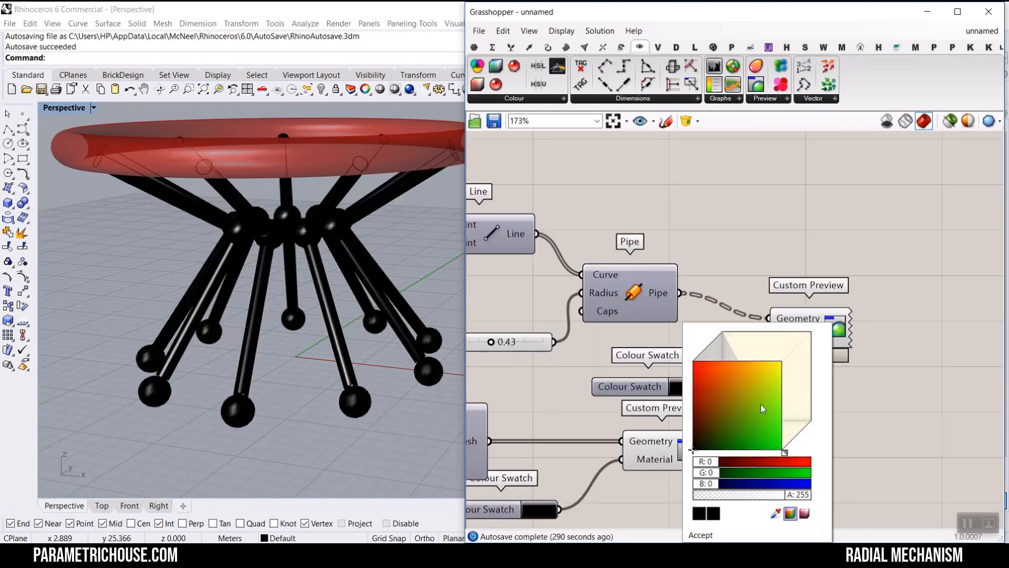
click(773, 371)
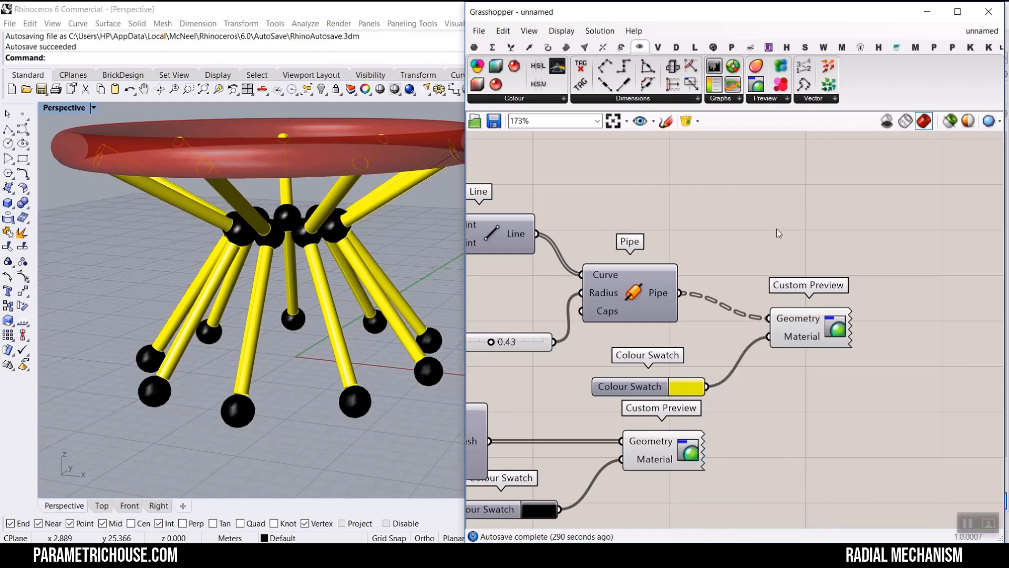
- Copy the Custom Preview and yellow swatch next to the ring Pipe and connect the Pipe output to its Geometry
drag(865, 261, 717, 379)
alt+drag(817, 322, 819, 352)
scroll(870, 344, down, 11)
scroll(743, 315, up, 5)
scroll(743, 346, down, 1)
scroll(607, 359, up, 6)
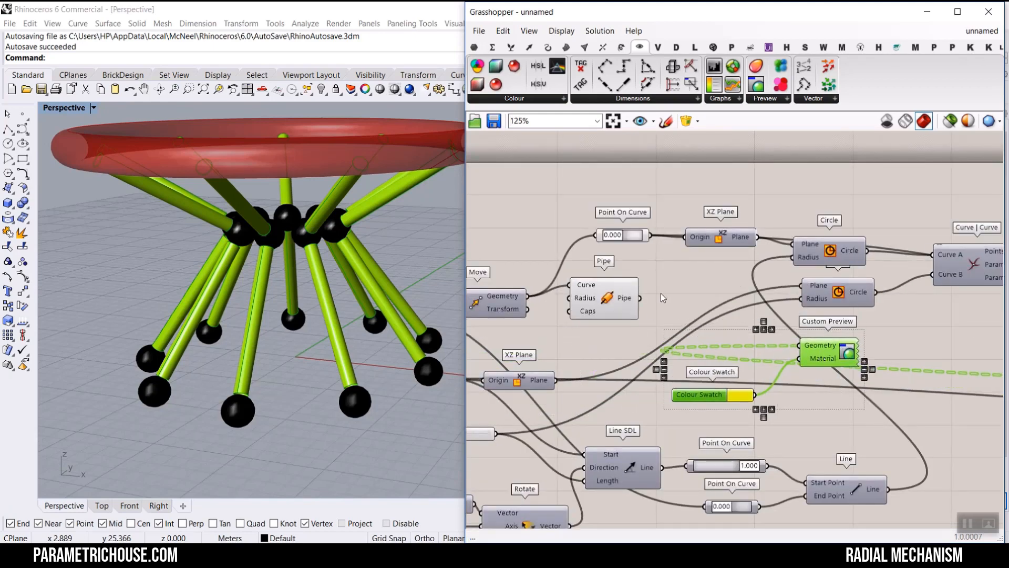
drag(641, 298, 791, 345)
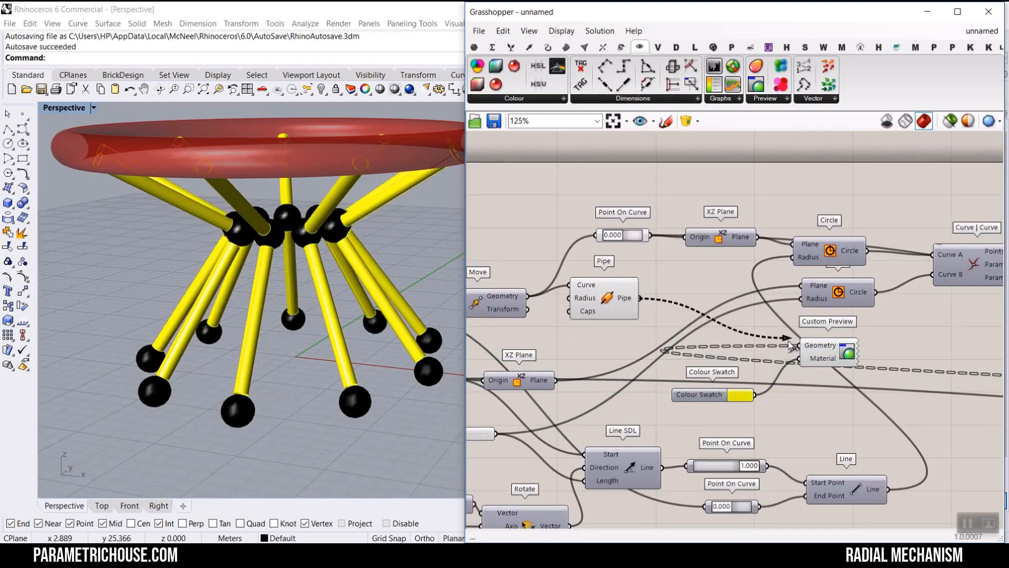
- Set the ring's Colour Swatch to red
click(750, 396)
drag(813, 392, 699, 325)
click(645, 285)
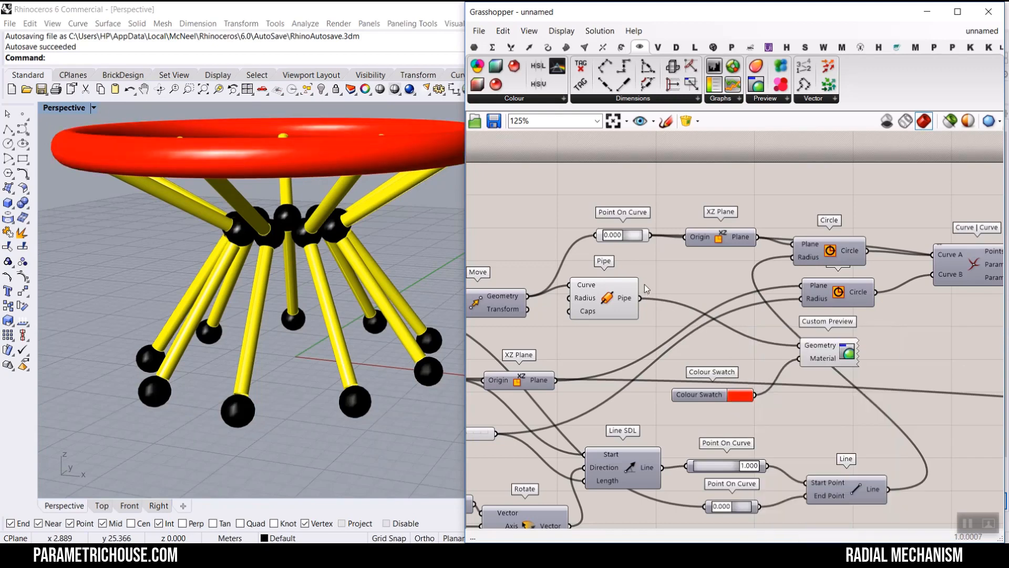
- Add a 0.25 number slider and connect it to the ring Pipe's Radius input
scroll(621, 287, up, 4)
double_click(594, 284)
text(d)
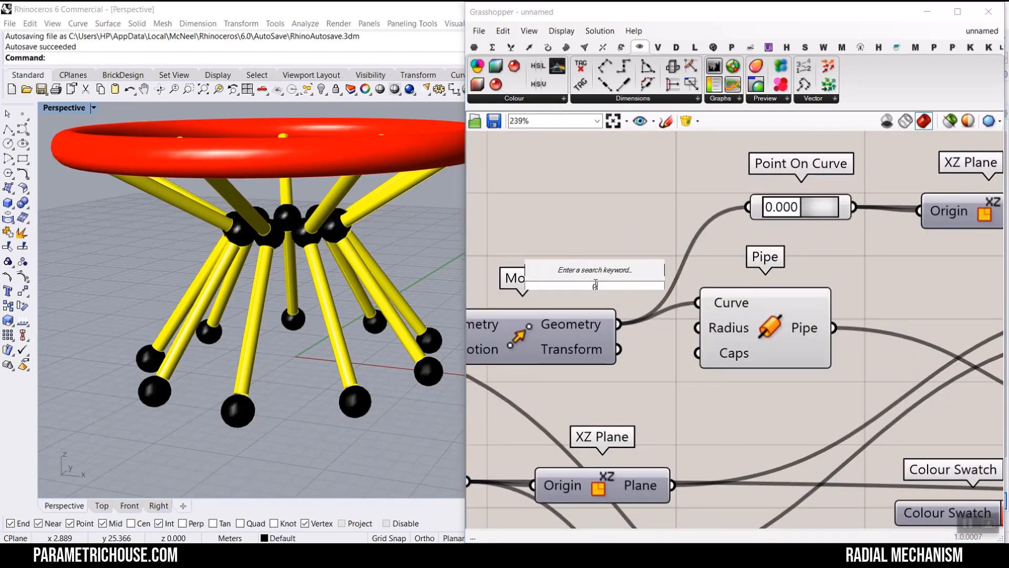
text(.25)
key(Return)
drag(665, 276, 654, 242)
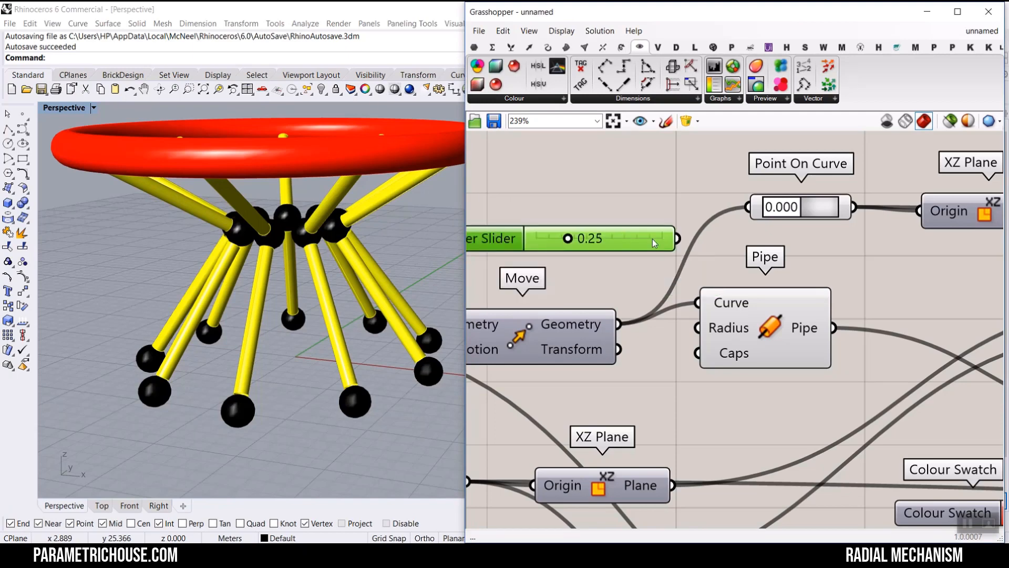
drag(692, 327, 697, 328)
scroll(165, 184, down, 3)
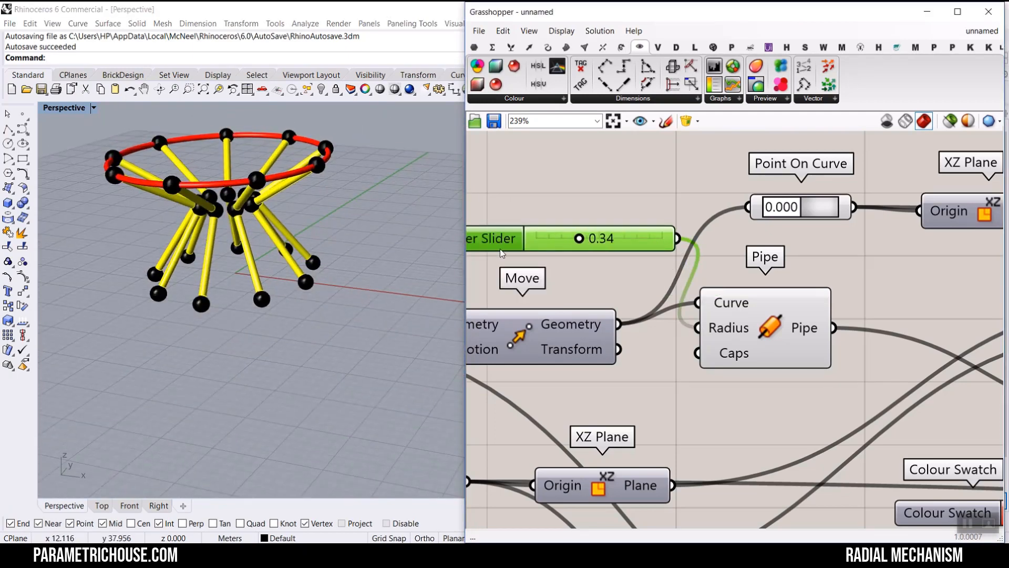
- Select all components on the canvas and turn their preview off
right_drag(221, 210, 245, 213)
scroll(618, 260, down, 3)
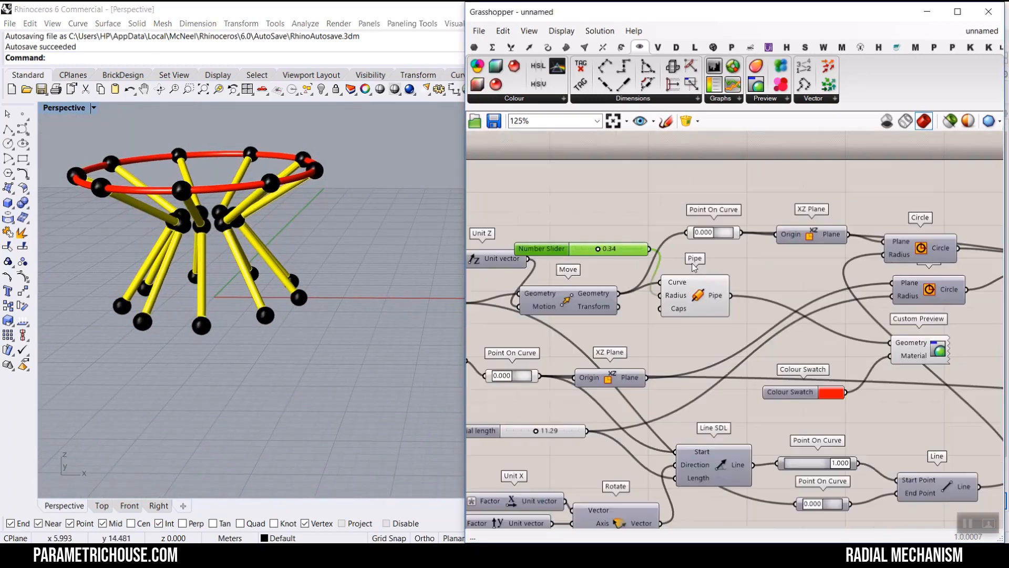
scroll(694, 267, down, 2)
scroll(767, 275, down, 2)
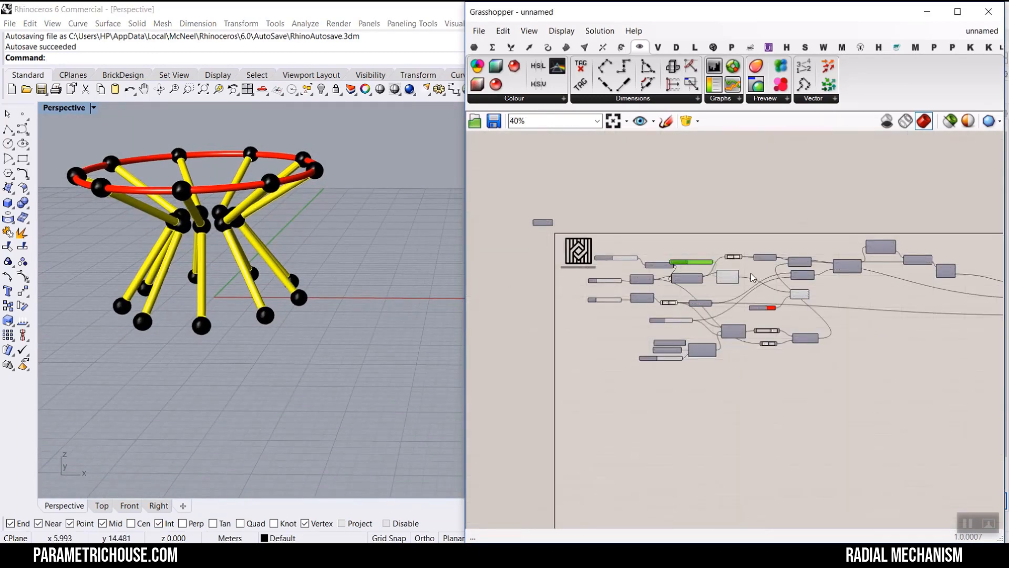
scroll(753, 277, down, 4)
drag(950, 338, 629, 225)
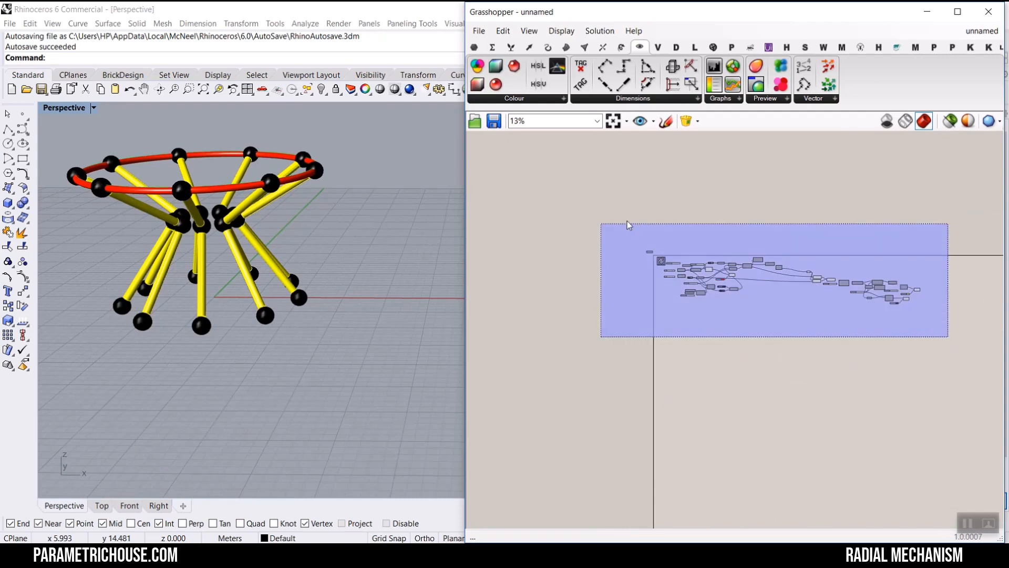
right_click(708, 204)
click(739, 225)
click(739, 223)
scroll(767, 269, up, 7)
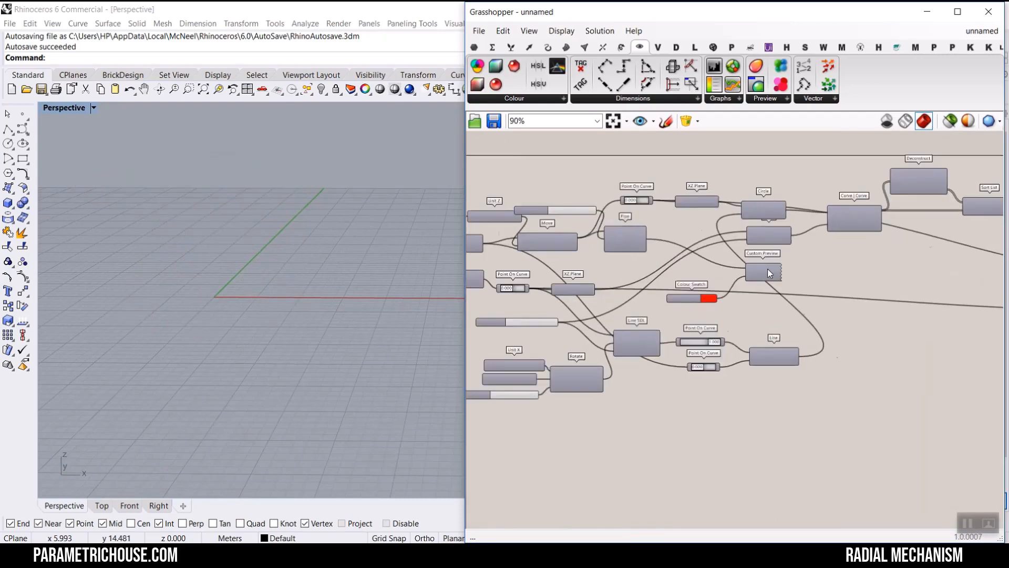
- Turn preview back on for the three Custom Preview components
right_click(770, 269)
click(780, 288)
scroll(831, 258, down, 4)
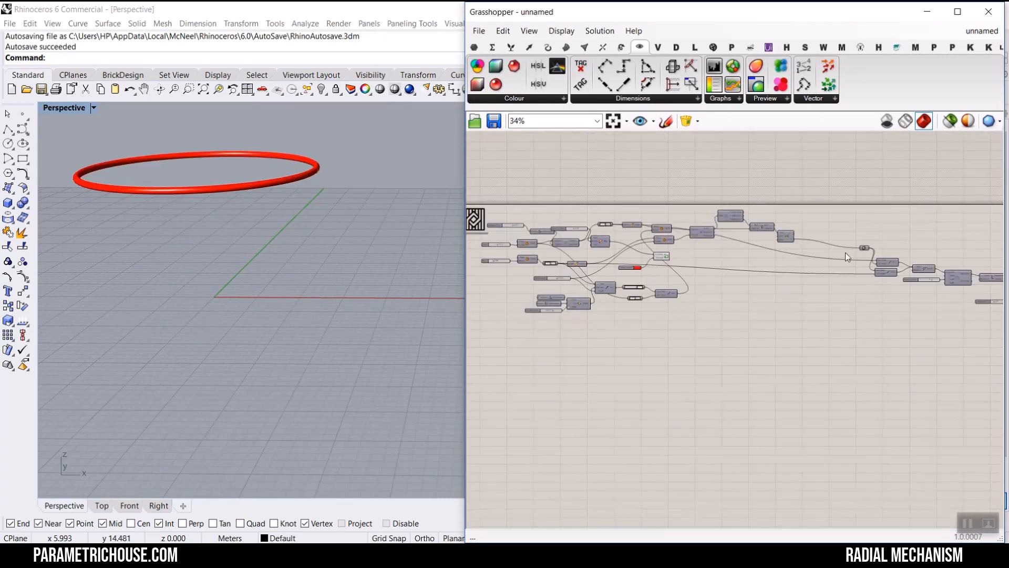
scroll(800, 268, up, 4)
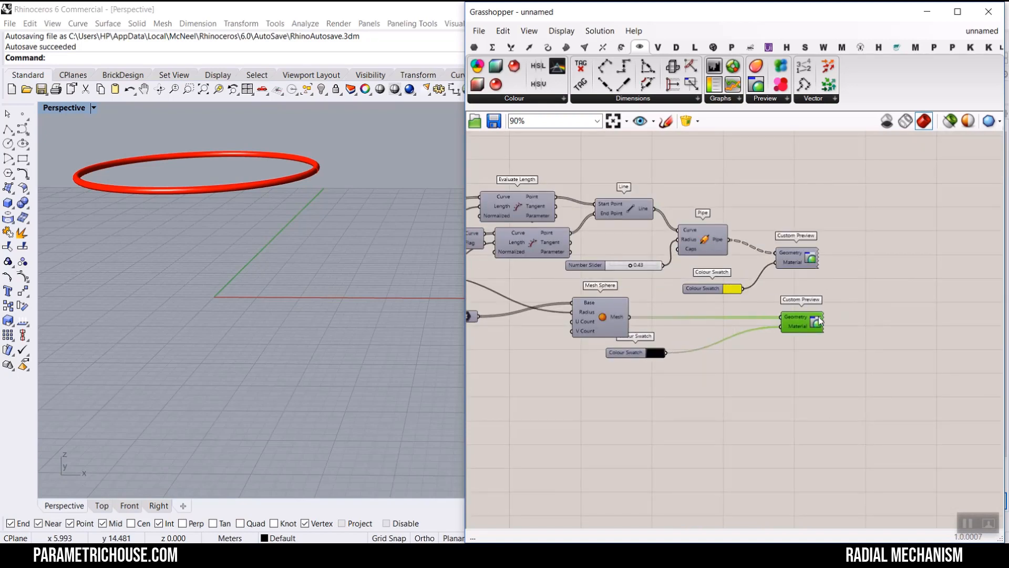
right_click(866, 207)
click(883, 210)
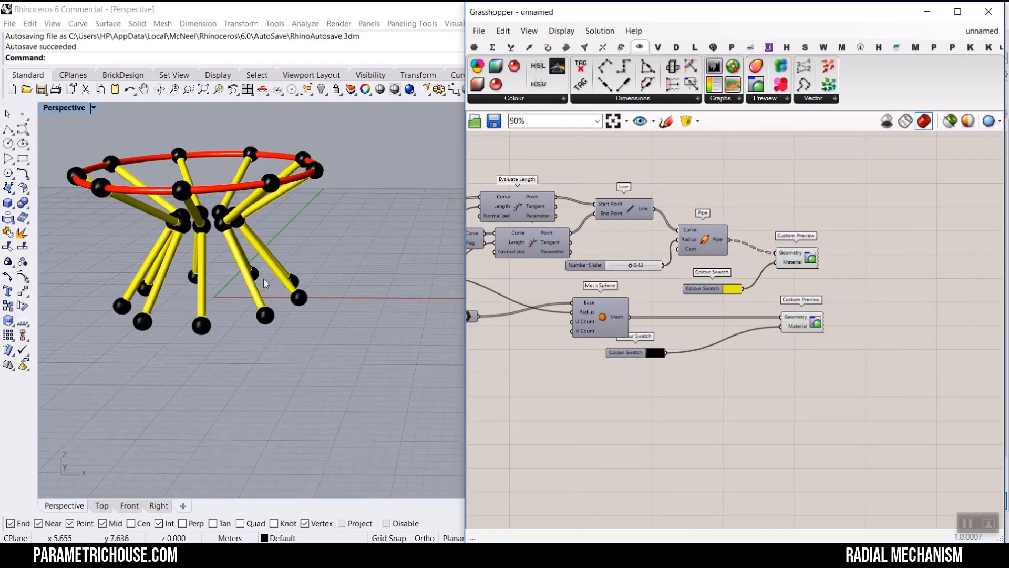
right_drag(227, 239, 262, 280)
scroll(261, 279, down, 3)
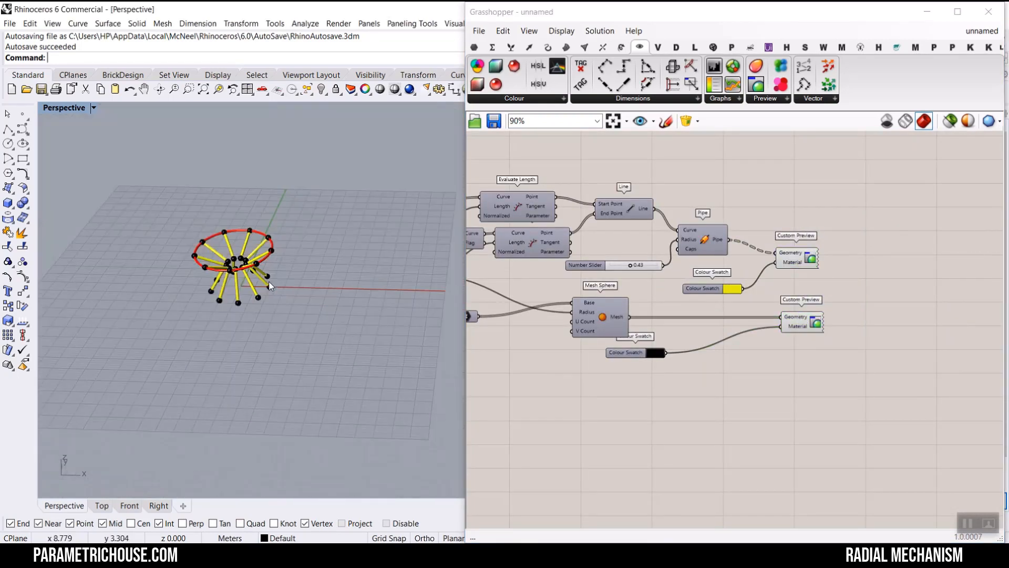
scroll(273, 267, up, 2)
scroll(766, 261, down, 6)
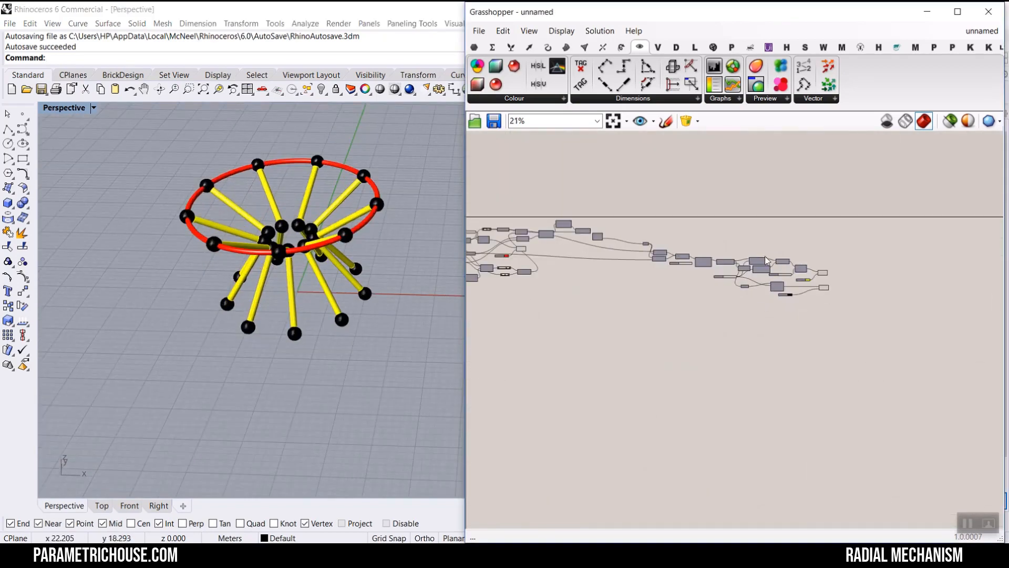
right_drag(563, 256, 714, 291)
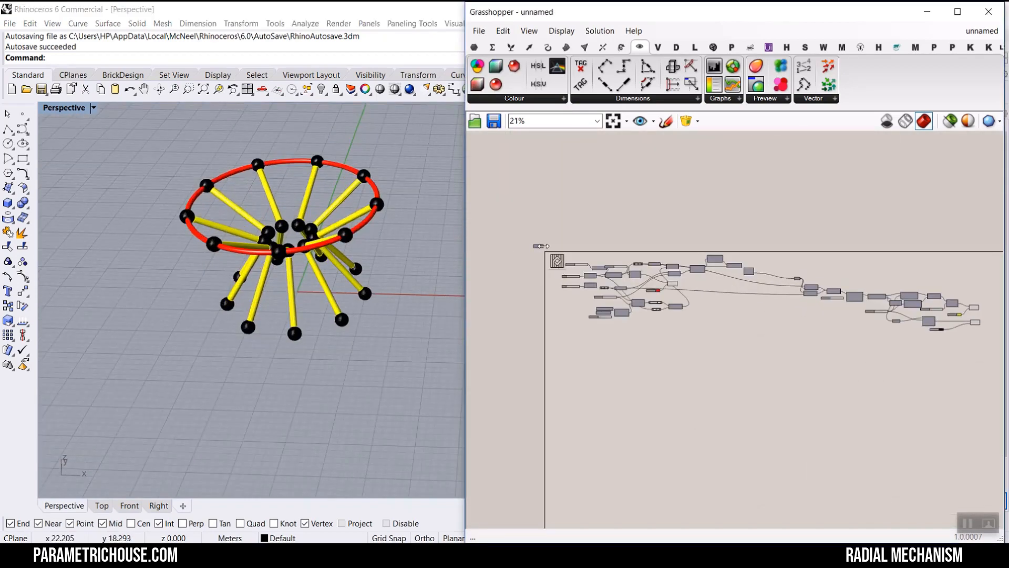
- Set the Rad1 slider to about 14.32 and the Rad2 slider to about 22.46
drag(541, 245, 657, 247)
scroll(788, 251, up, 8)
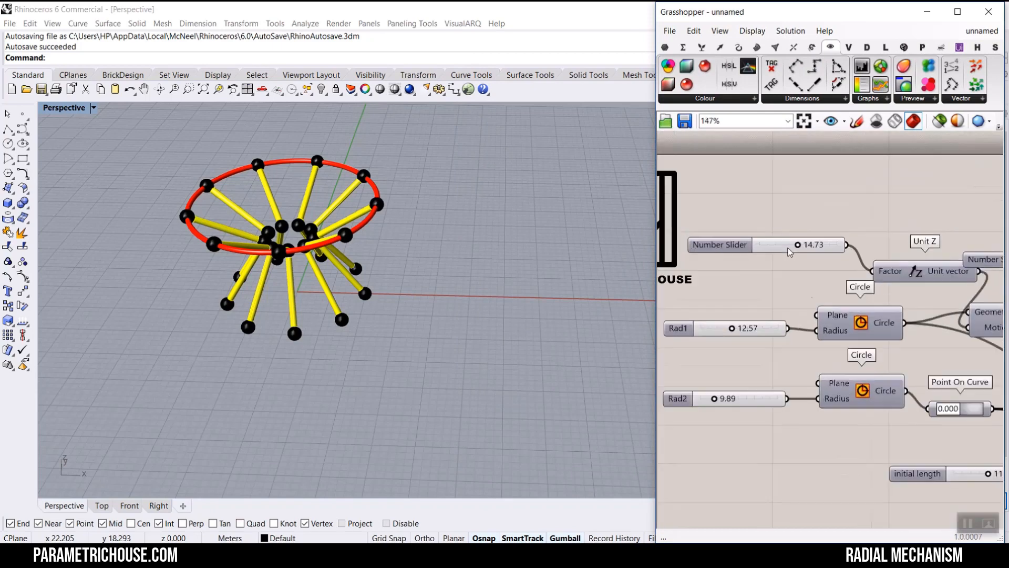
scroll(790, 251, up, 4)
drag(793, 328, 810, 333)
right_drag(779, 470, 765, 368)
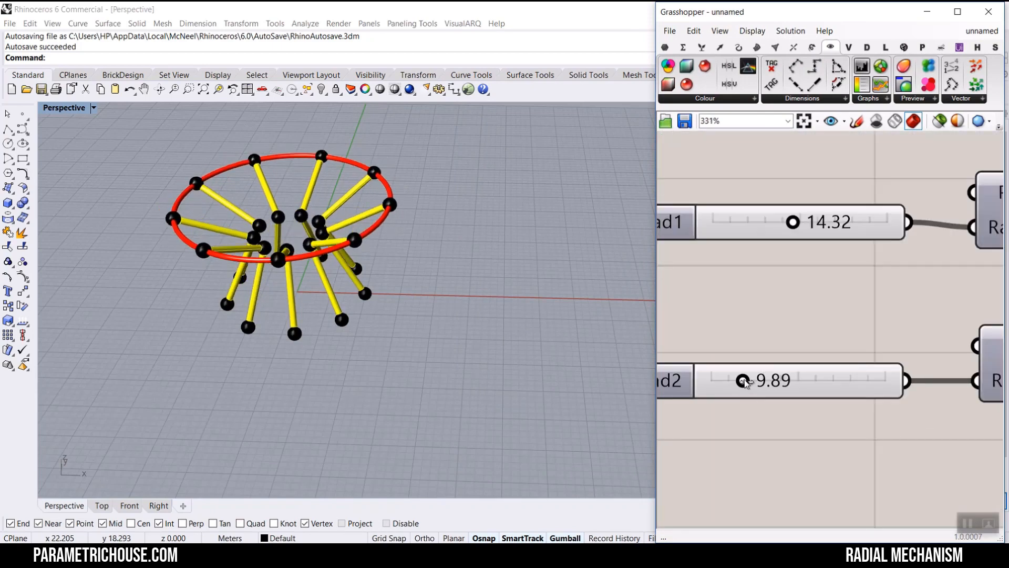
drag(745, 382, 787, 381)
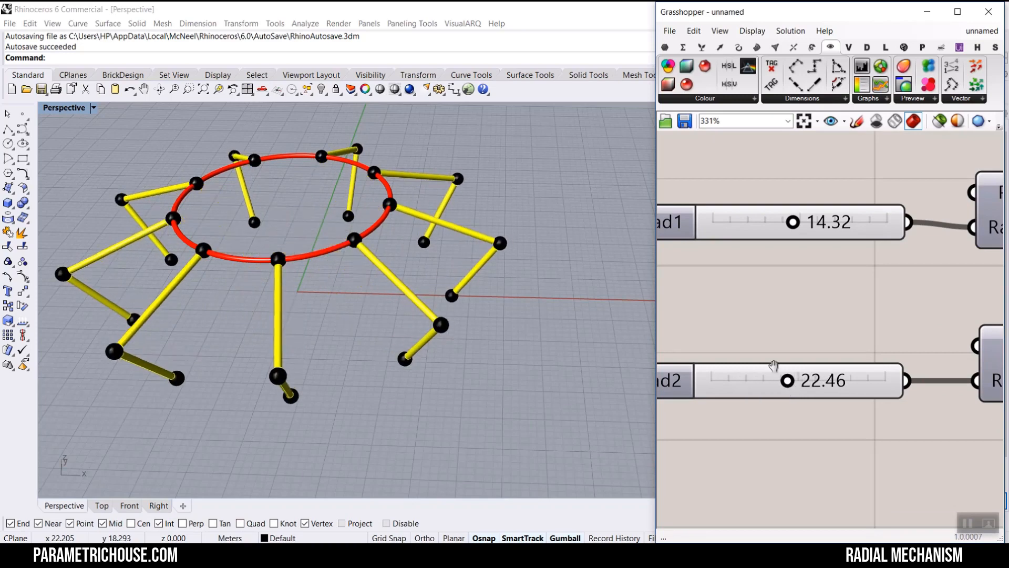
- Set the initial length slider to about 15.97 and the initial rotation slider to about 90.74
scroll(774, 366, down, 5)
right_drag(819, 433, 743, 365)
right_drag(353, 392, 371, 311)
scroll(821, 376, down, 3)
right_drag(822, 379, 678, 318)
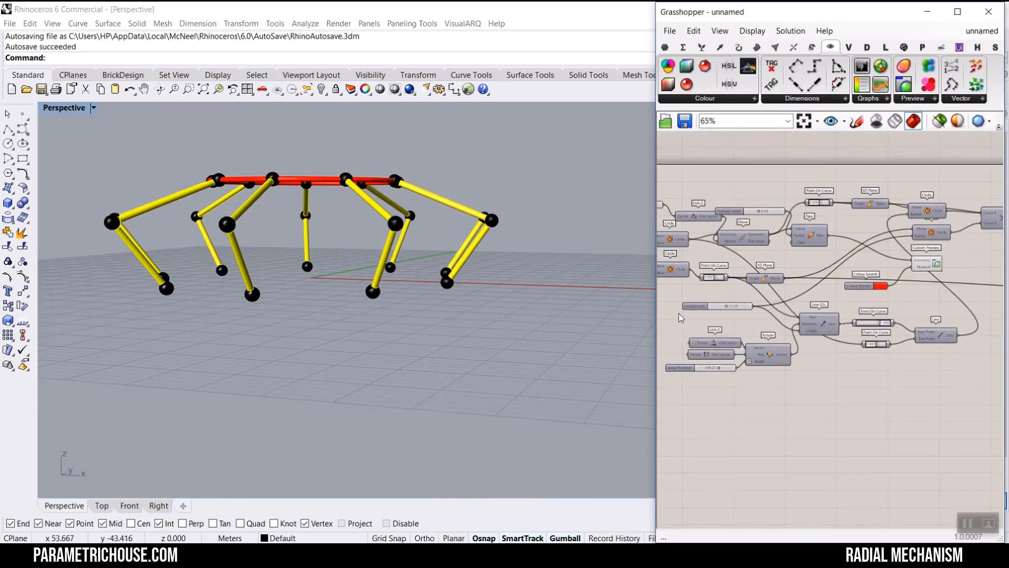
scroll(714, 316, up, 3)
mouse_move(739, 299)
mouse_down()
mouse_move(763, 301)
mouse_move(753, 301)
mouse_up()
right_drag(693, 444, 794, 431)
scroll(795, 432, up, 3)
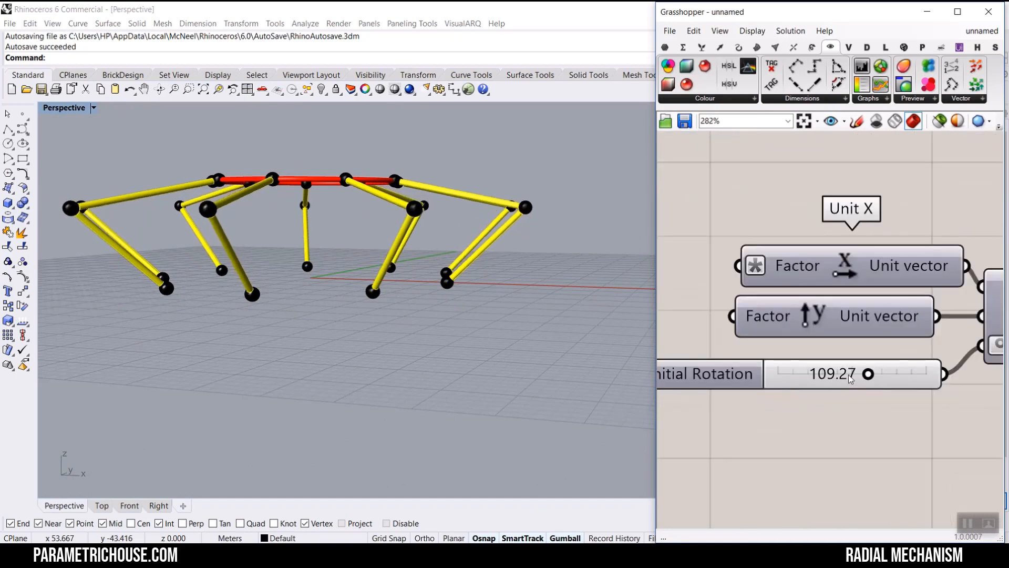
mouse_move(868, 374)
mouse_down()
mouse_move(819, 374)
mouse_move(871, 377)
mouse_move(852, 373)
mouse_up()
- Set the Unit Z number slider to 0 and rename it movement
scroll(820, 294, down, 5)
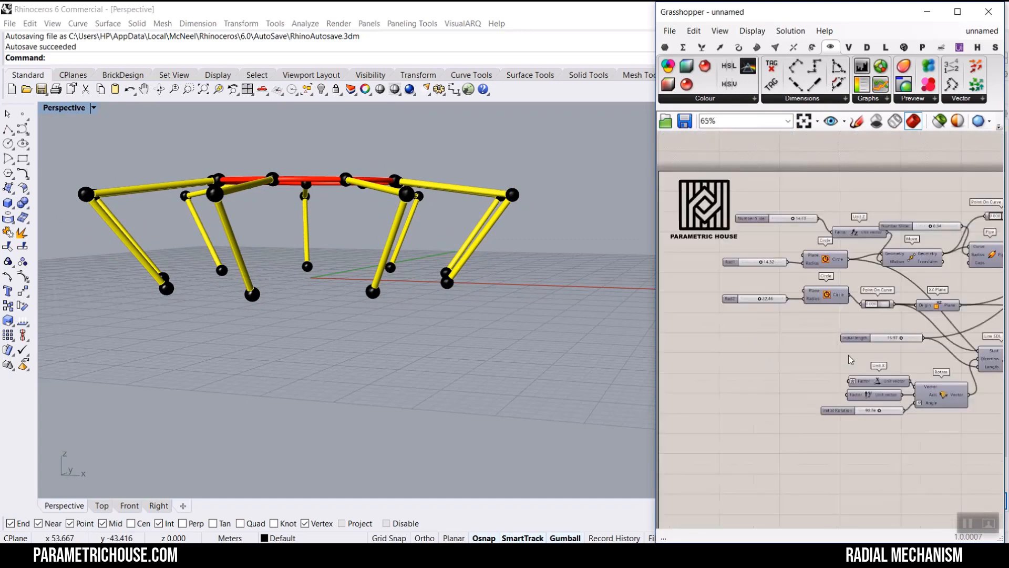
scroll(808, 272, up, 3)
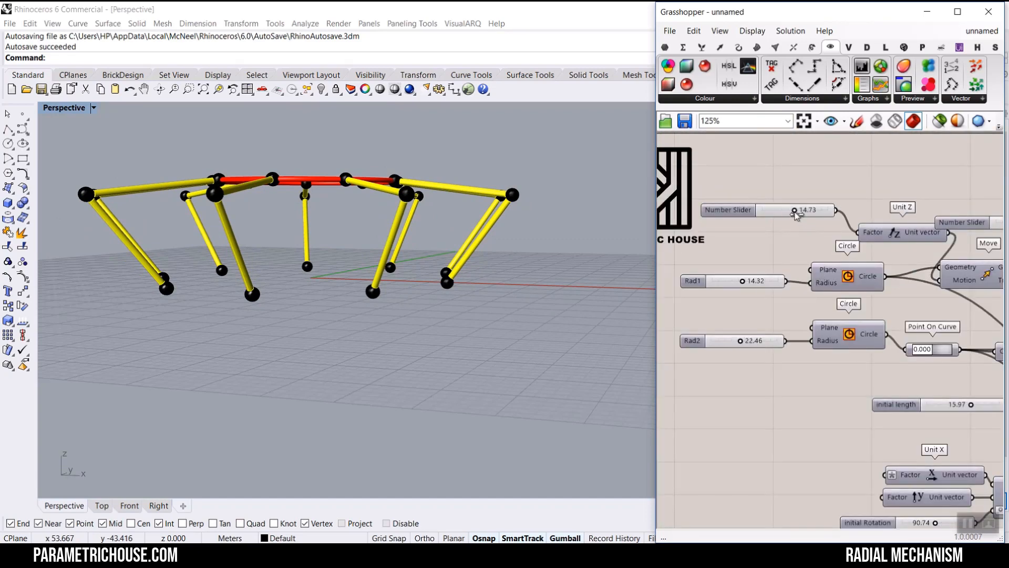
drag(795, 210, 749, 220)
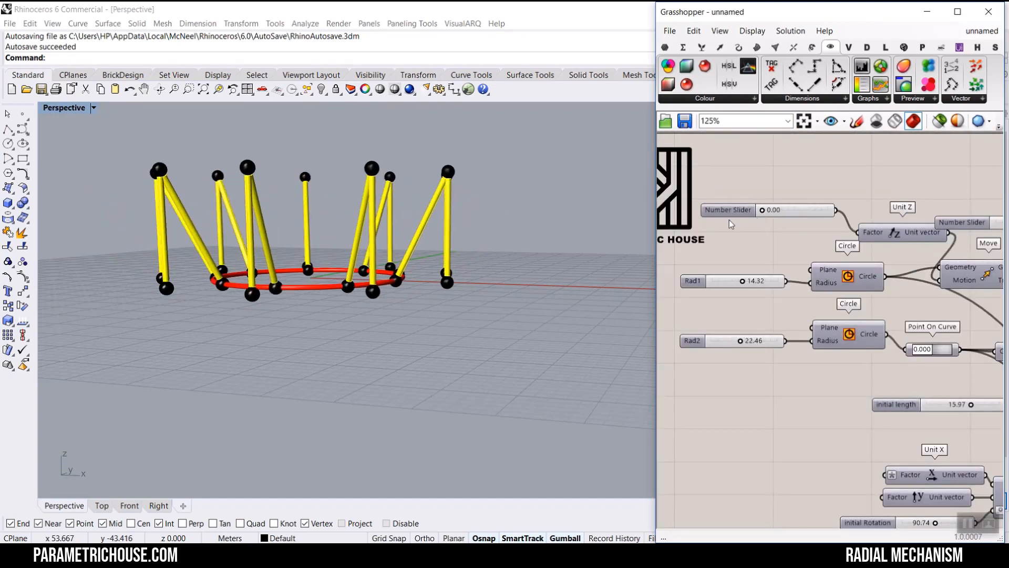
right_click(727, 214)
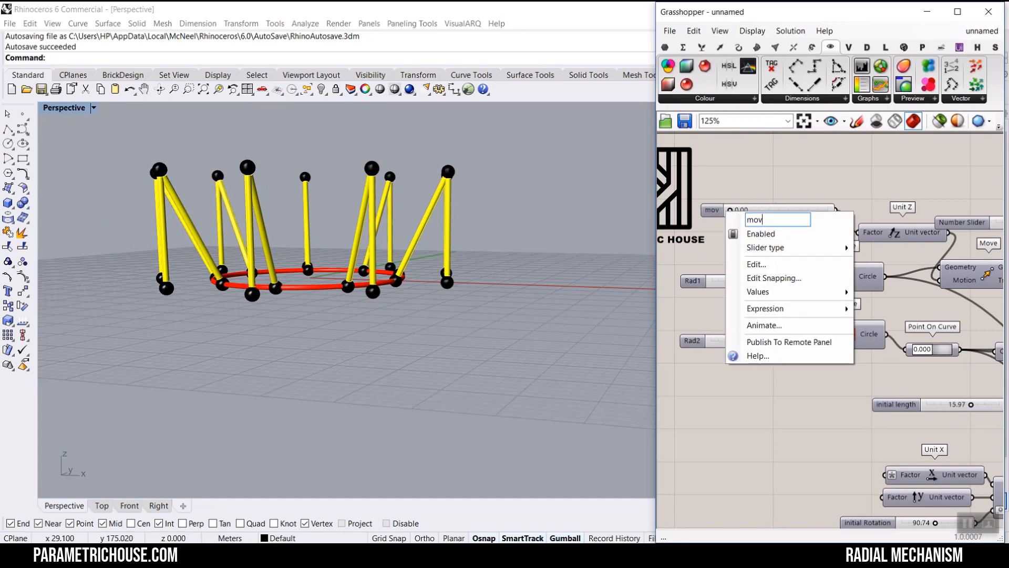
- Rename the ring's pipe radius slider to piperadi
right_drag(984, 216, 768, 283)
right_click(768, 260)
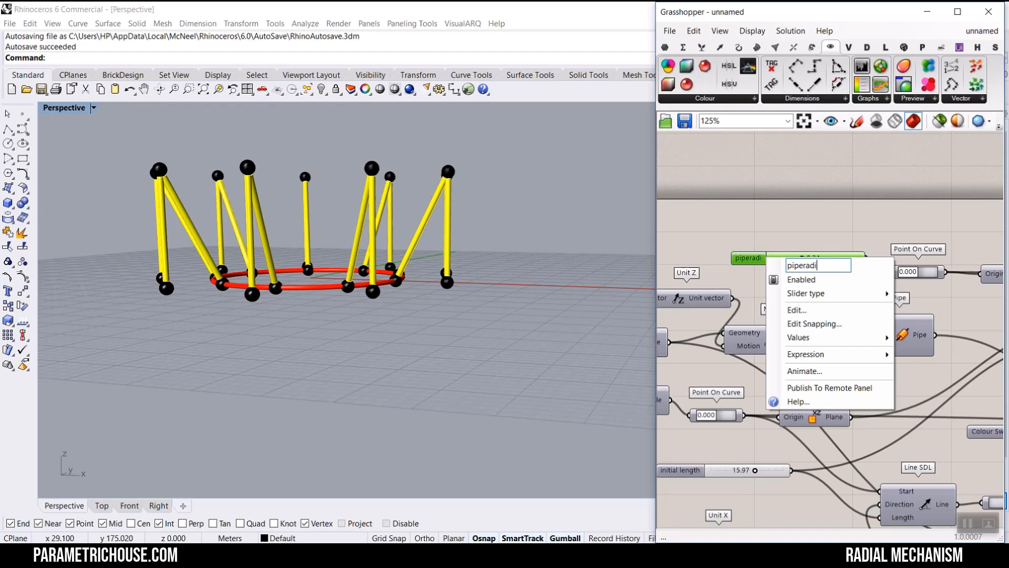
click(767, 222)
- Set the initial length slider to about 13.53
scroll(785, 220, down, 2)
right_drag(262, 226, 278, 273)
scroll(261, 267, up, 4)
scroll(267, 292, down, 5)
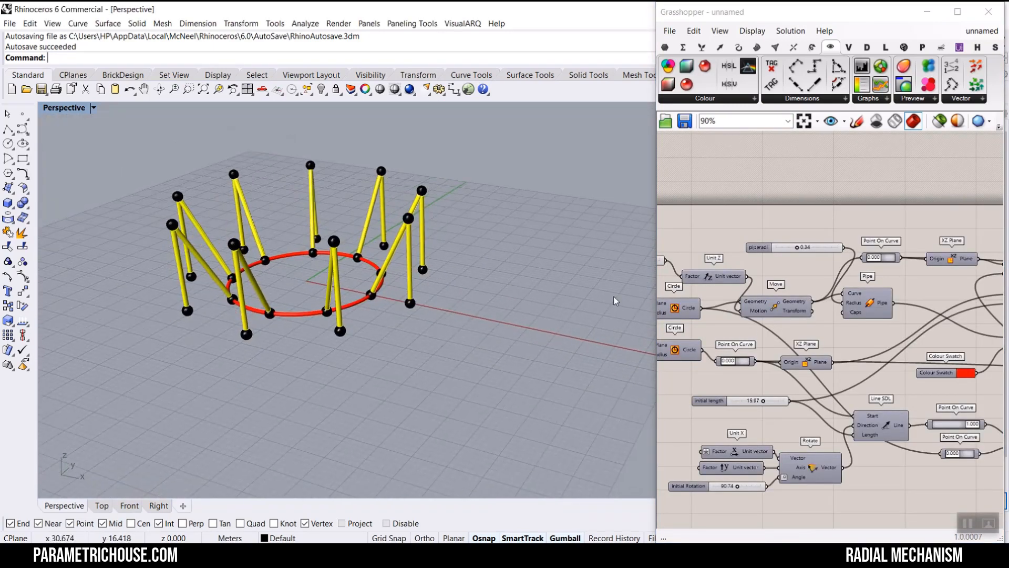
right_drag(747, 336, 839, 287)
scroll(841, 295, down, 4)
scroll(828, 330, up, 3)
right_drag(412, 335, 337, 352)
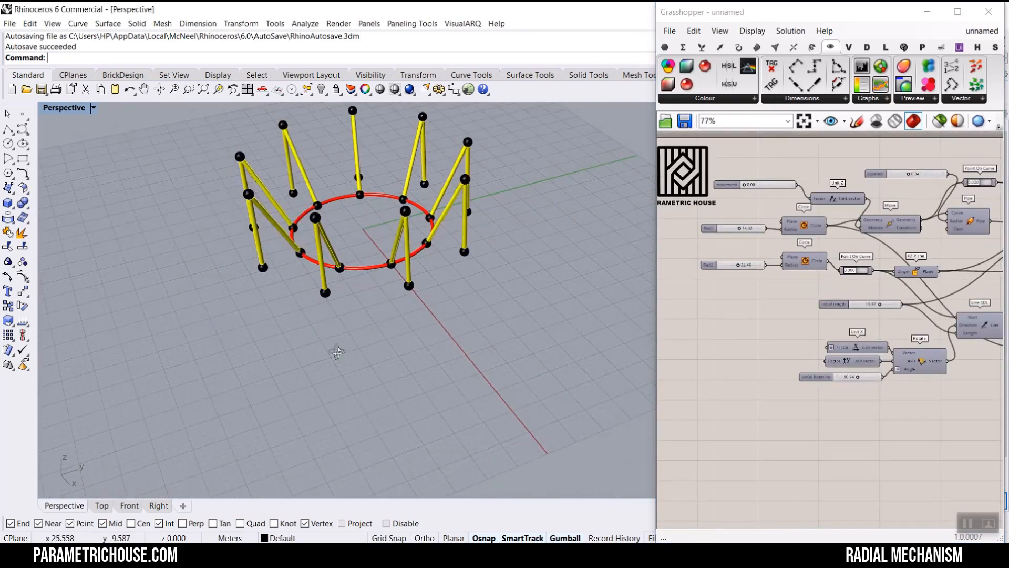
scroll(371, 275, up, 3)
scroll(858, 337, up, 5)
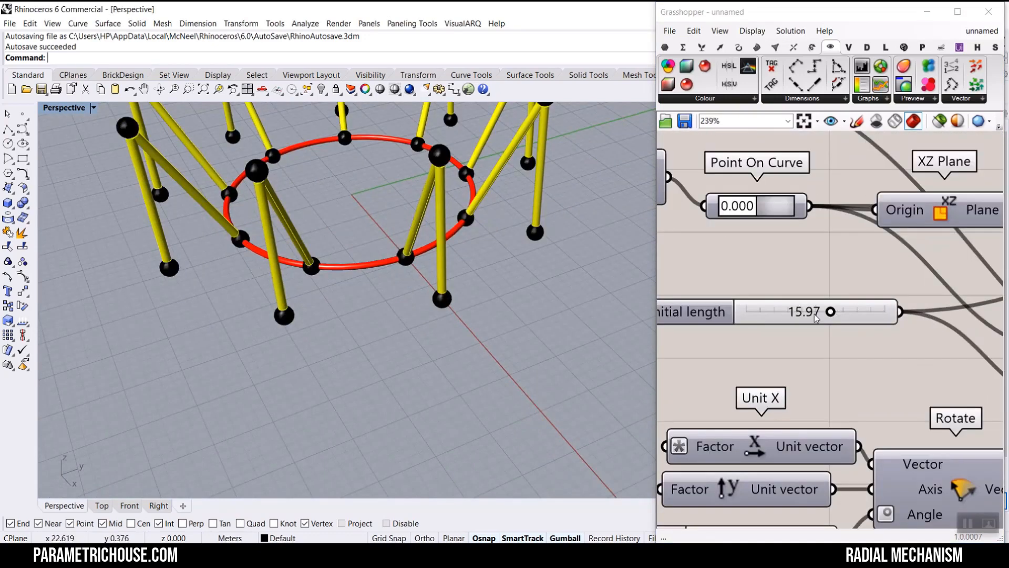
mouse_move(832, 313)
mouse_down()
mouse_move(786, 311)
mouse_move(822, 311)
mouse_up()
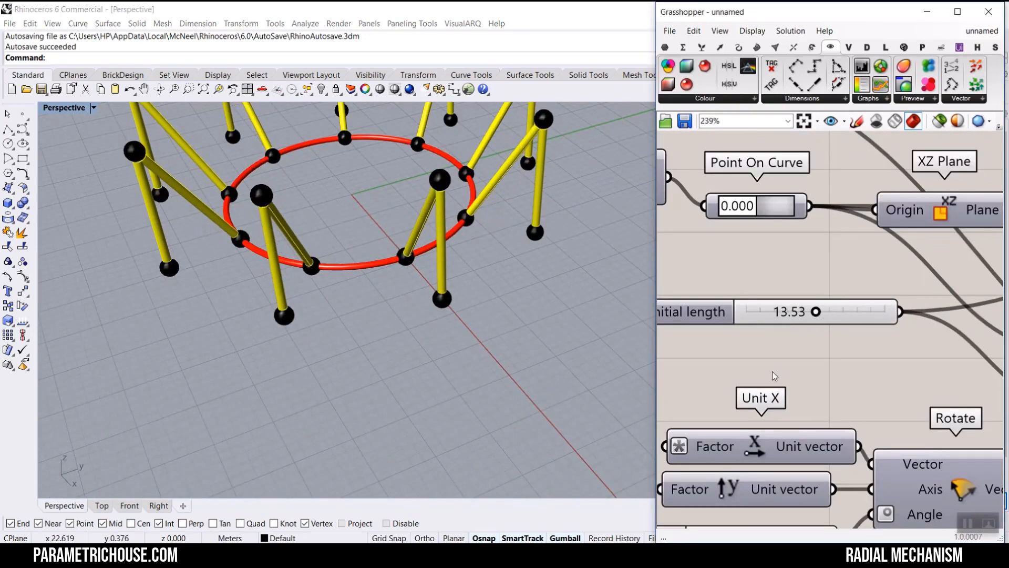
- Set the initial rotation slider to about 113.01
scroll(809, 342, down, 2)
scroll(797, 392, up, 4)
drag(873, 374, 897, 392)
scroll(401, 319, down, 5)
scroll(409, 281, up, 3)
right_drag(409, 282, 368, 331)
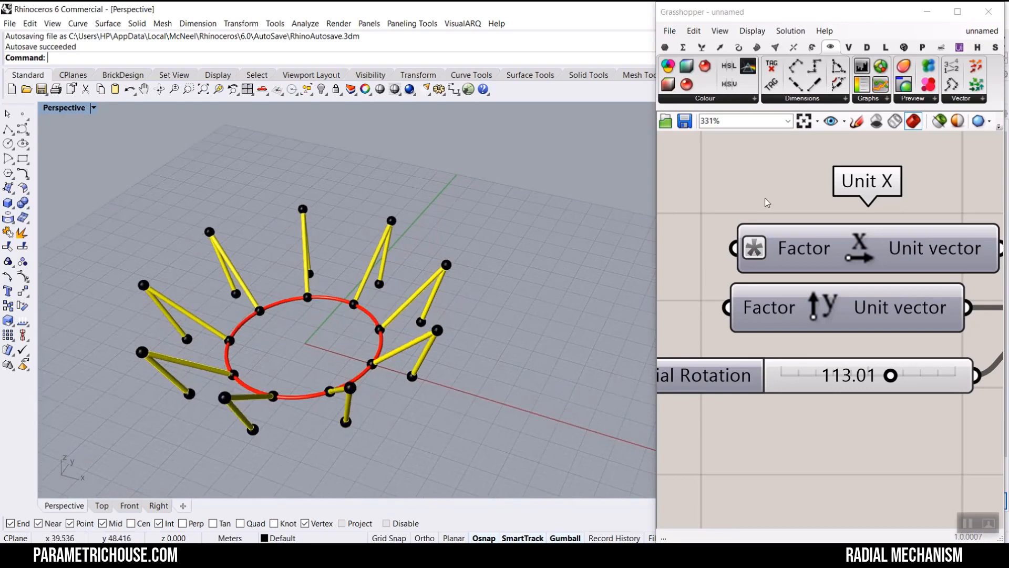
- Slide the movement slider to about 13.81
right_drag(765, 247, 871, 287)
scroll(870, 287, down, 6)
right_drag(794, 216, 821, 274)
scroll(763, 222, up, 4)
right_drag(801, 199, 771, 353)
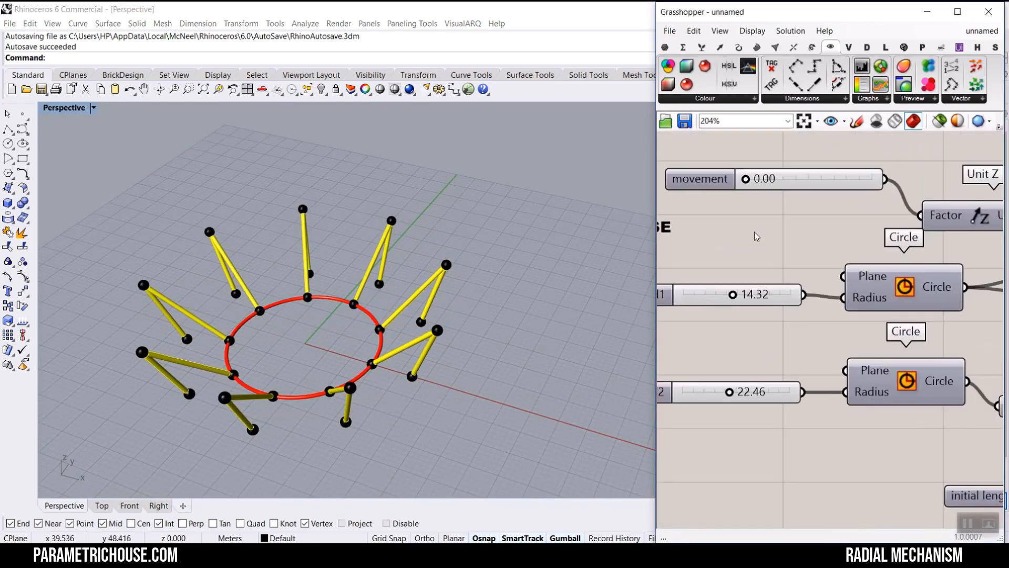
scroll(749, 189, up, 2)
drag(744, 174, 826, 174)
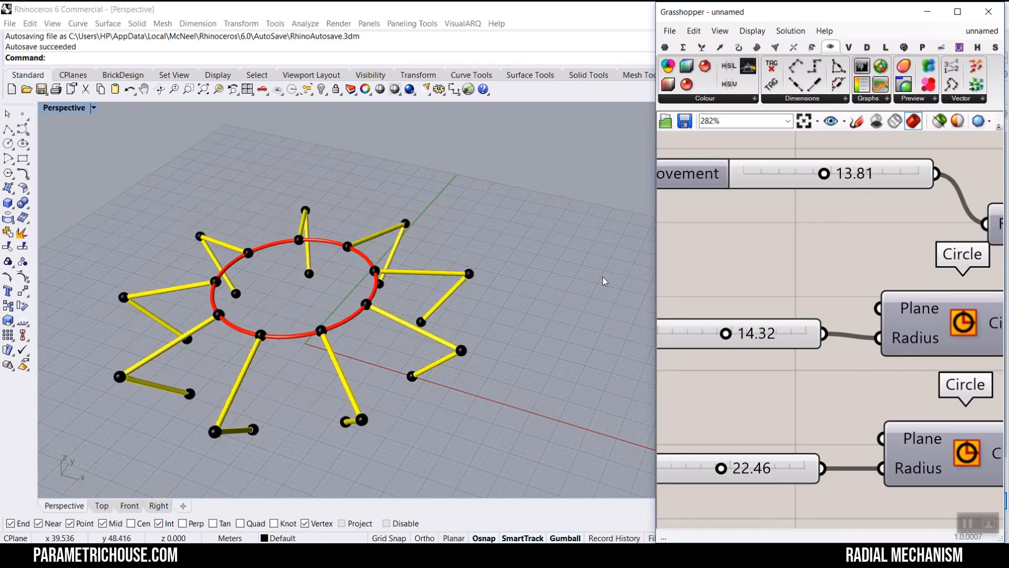
- Set the Rad2 slider to about 13.76 and the Rad1 slider to about 28.42
right_drag(456, 294, 402, 276)
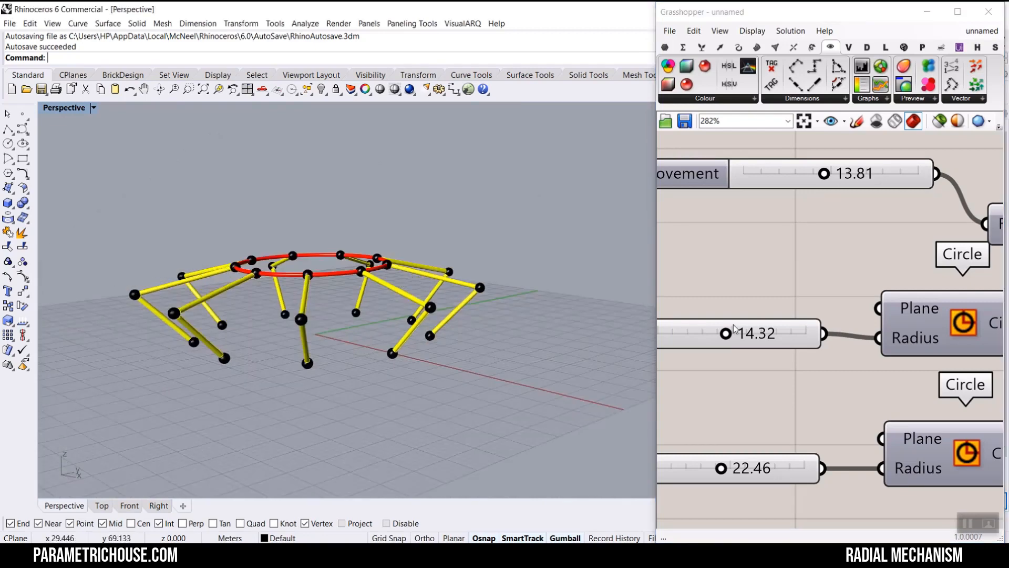
drag(722, 468, 689, 470)
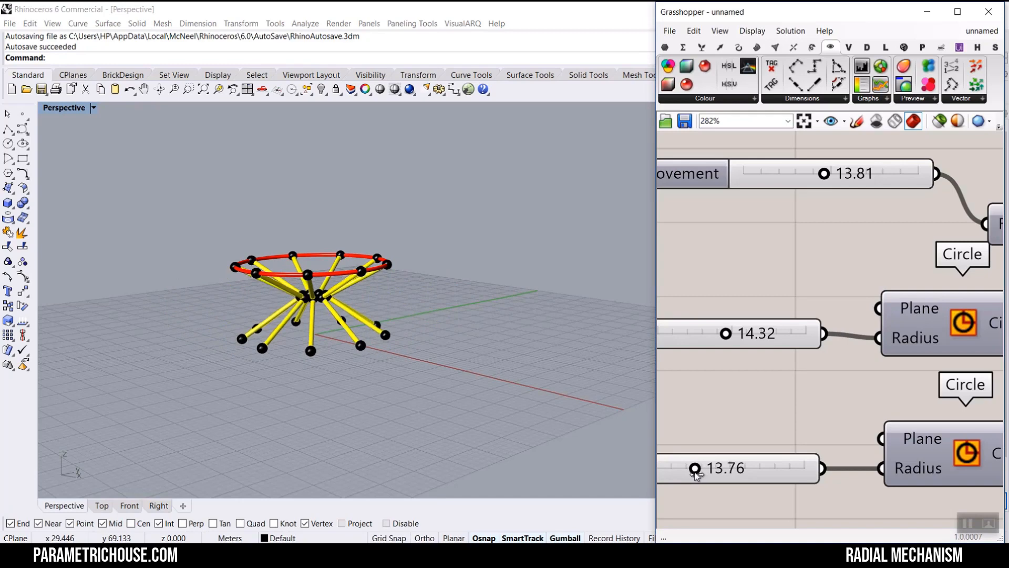
right_drag(488, 273, 485, 334)
drag(727, 336, 798, 337)
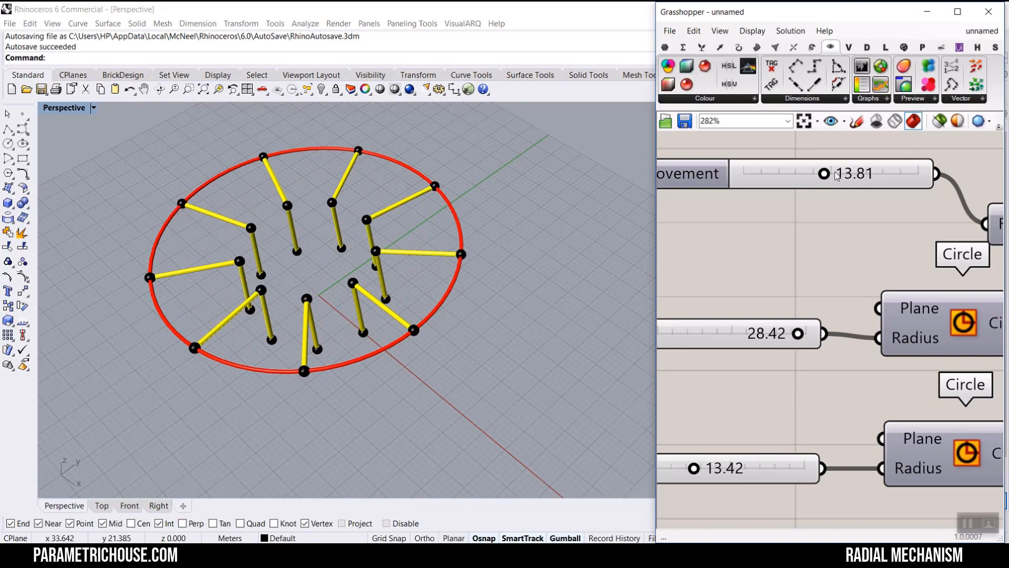
- Return the movement slider to 0
drag(804, 175, 743, 174)
right_drag(336, 295, 478, 313)
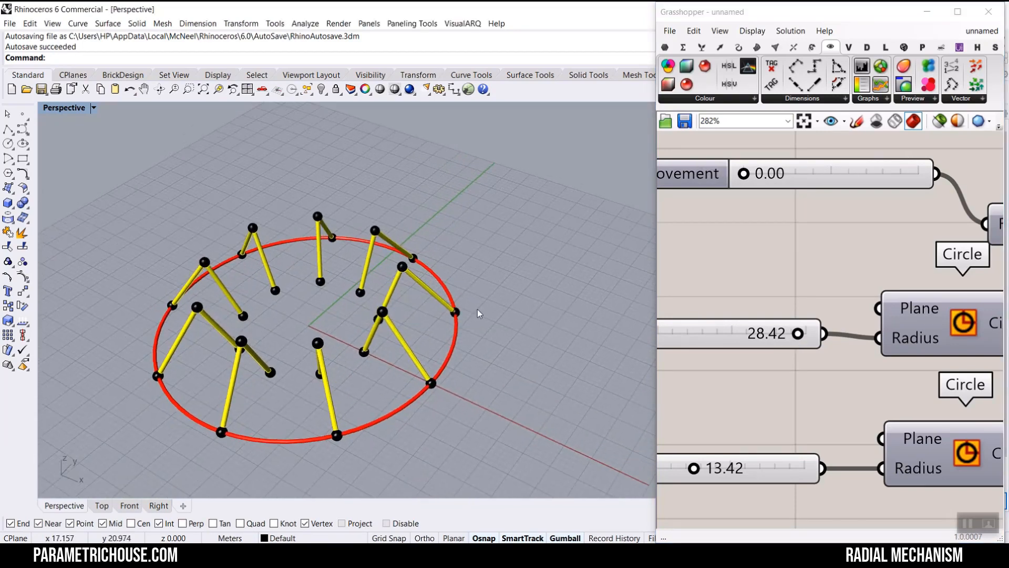
mouse_move(799, 336)
mouse_down()
mouse_move(783, 337)
mouse_move(802, 338)
mouse_up()
- Set the initial length slider to about 24.38 and the initial rotation slider to about 88.57
right_drag(720, 451, 785, 336)
drag(766, 356, 737, 356)
right_drag(392, 362, 338, 301)
scroll(938, 447, down, 6)
right_drag(938, 447, 784, 319)
scroll(873, 328, up, 7)
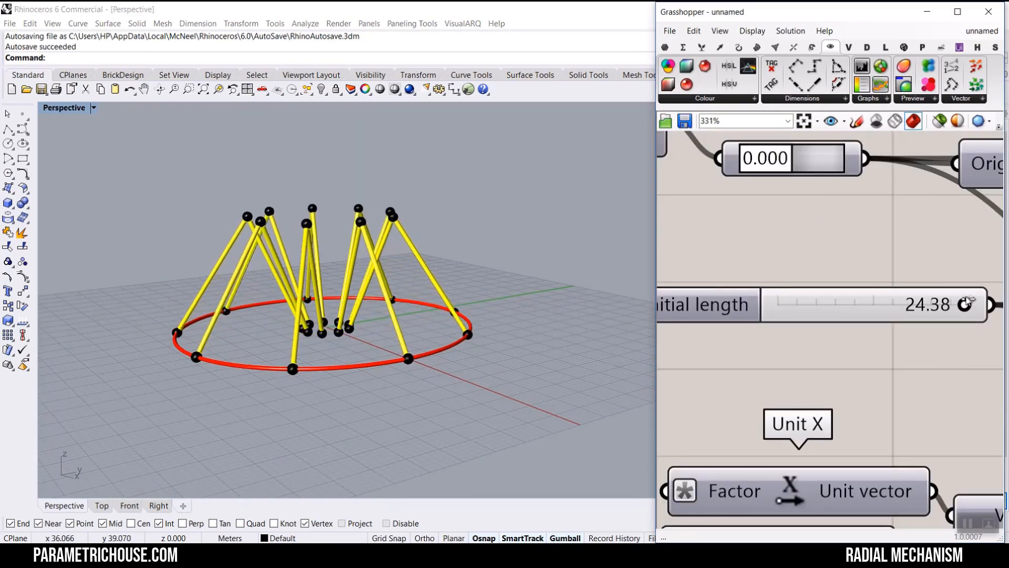
scroll(802, 393, down, 7)
scroll(806, 391, up, 7)
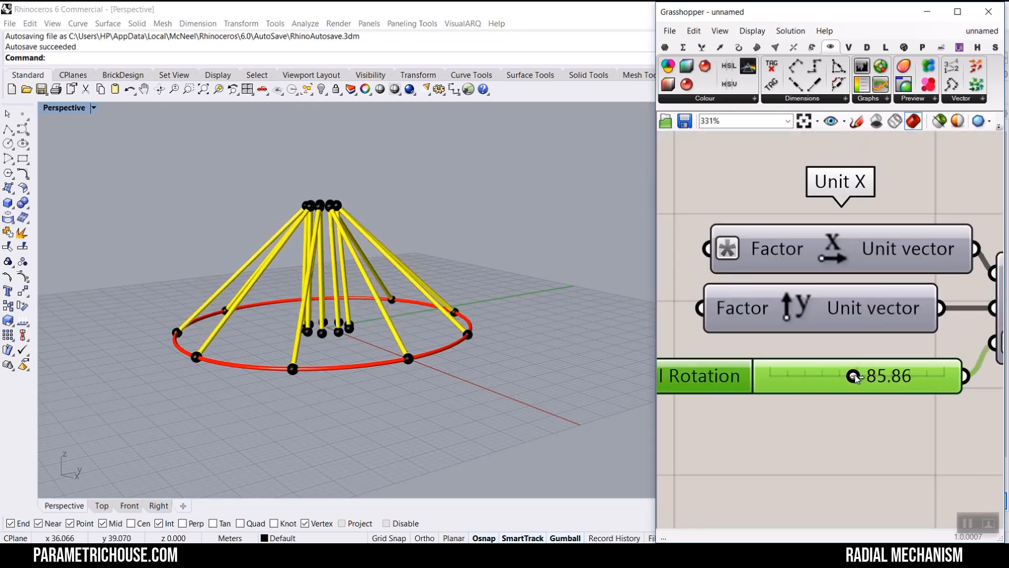
right_drag(345, 274, 404, 285)
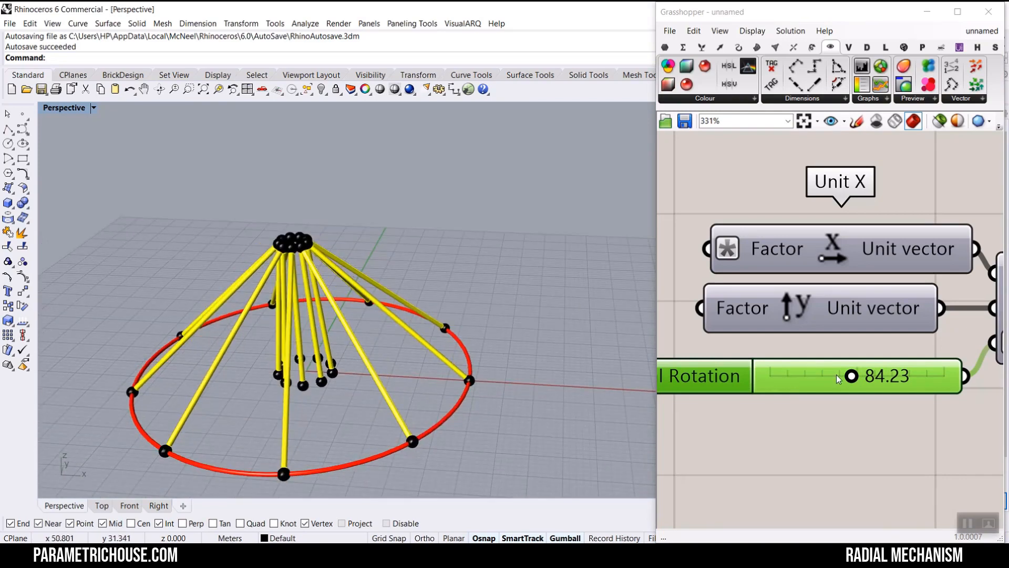
drag(851, 376, 855, 377)
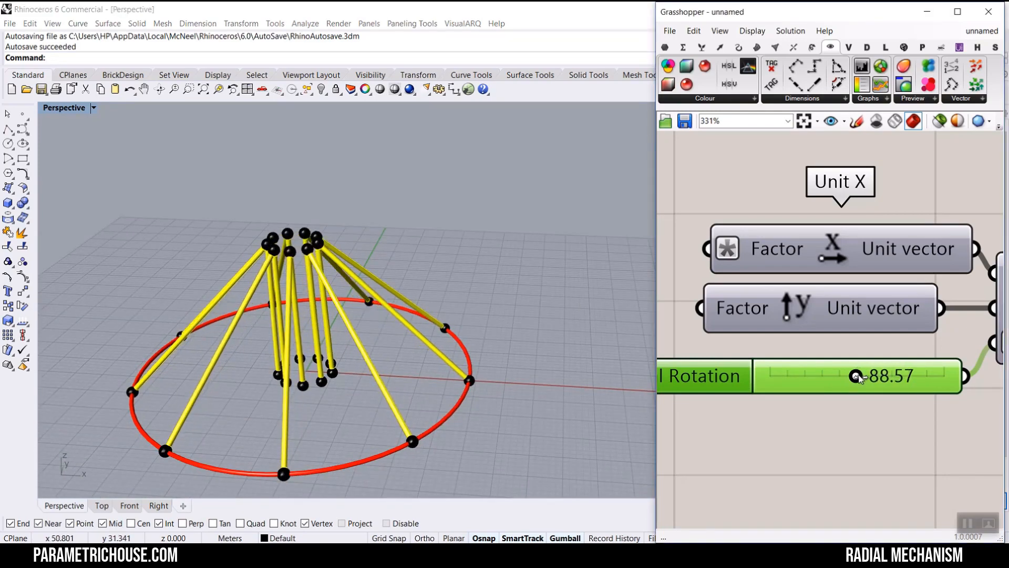
- Set the initial rotation slider to about 71.58
right_drag(315, 320, 289, 315)
scroll(763, 258, down, 5)
scroll(749, 243, up, 5)
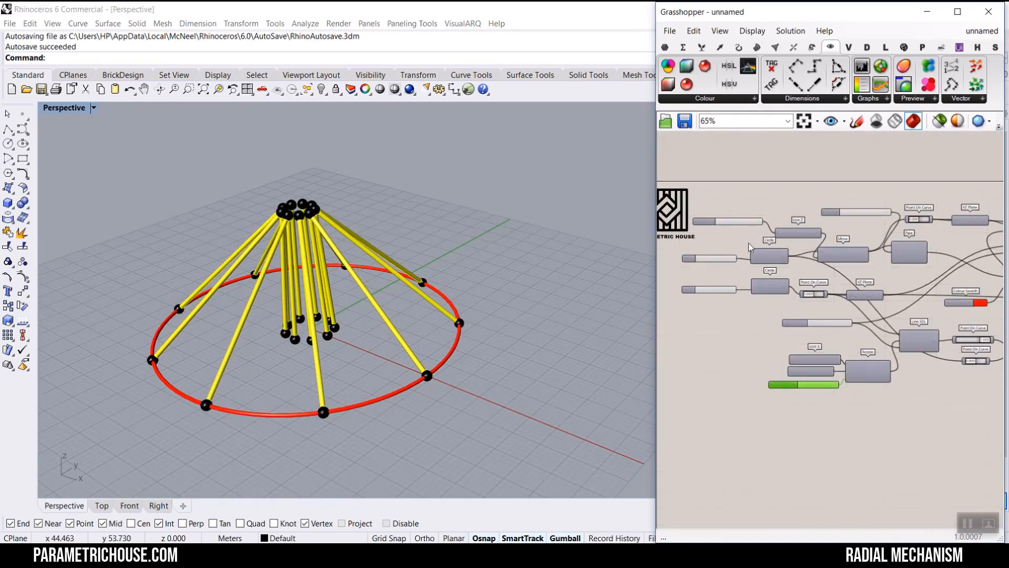
mouse_move(698, 222)
mouse_down()
mouse_move(927, 212)
mouse_move(684, 234)
mouse_up()
scroll(812, 334, down, 5)
scroll(765, 344, up, 5)
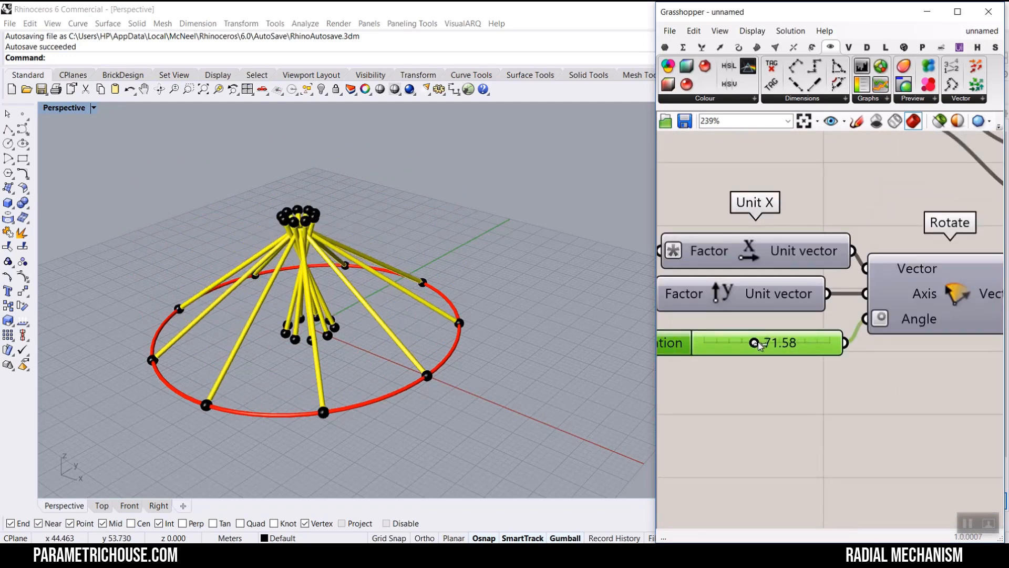
scroll(771, 296, down, 5)
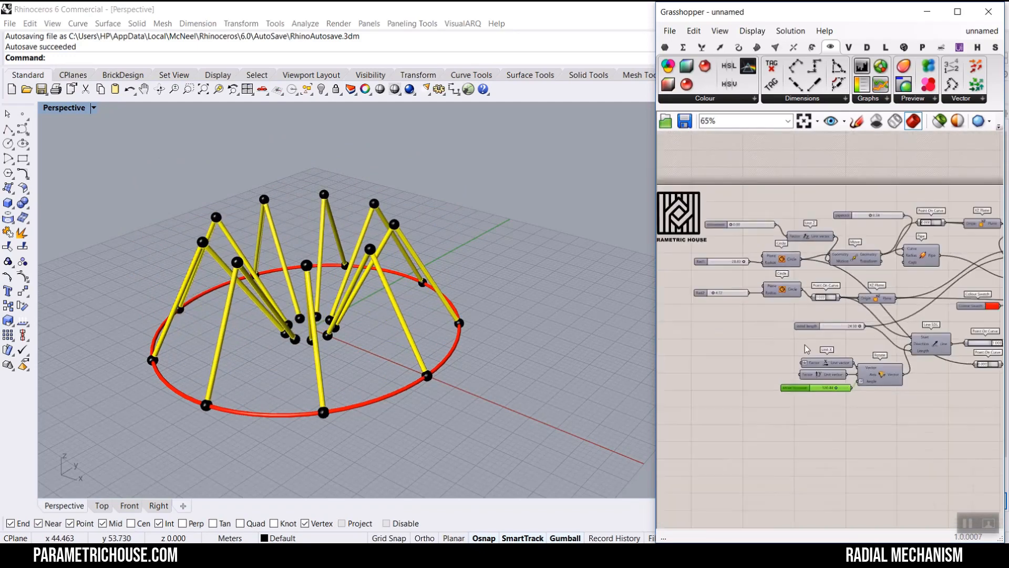
scroll(767, 298, up, 5)
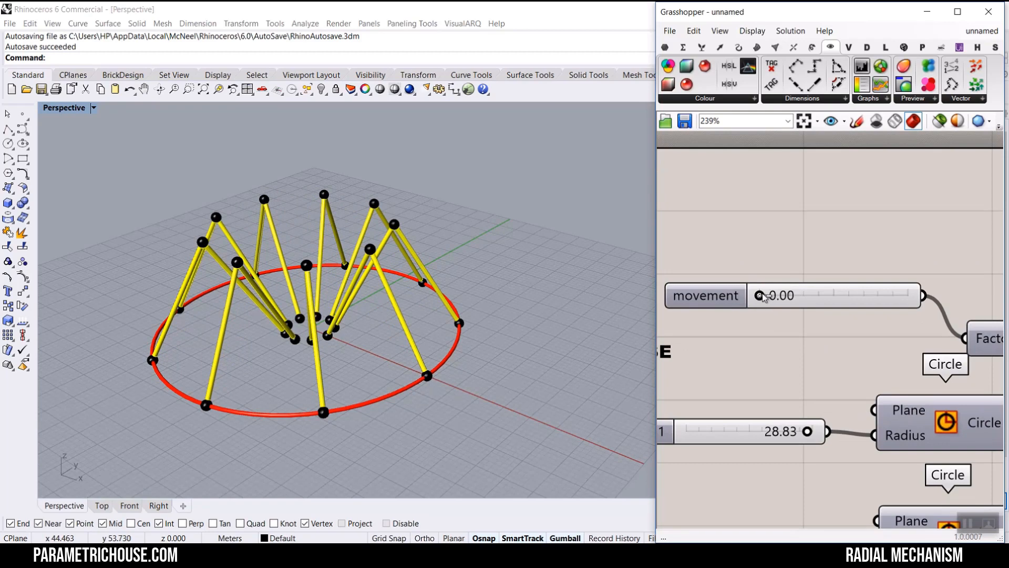
- Slide the movement slider to its maximum of 30, then open and confirm its slider settings
drag(763, 297, 928, 299)
double_click(701, 306)
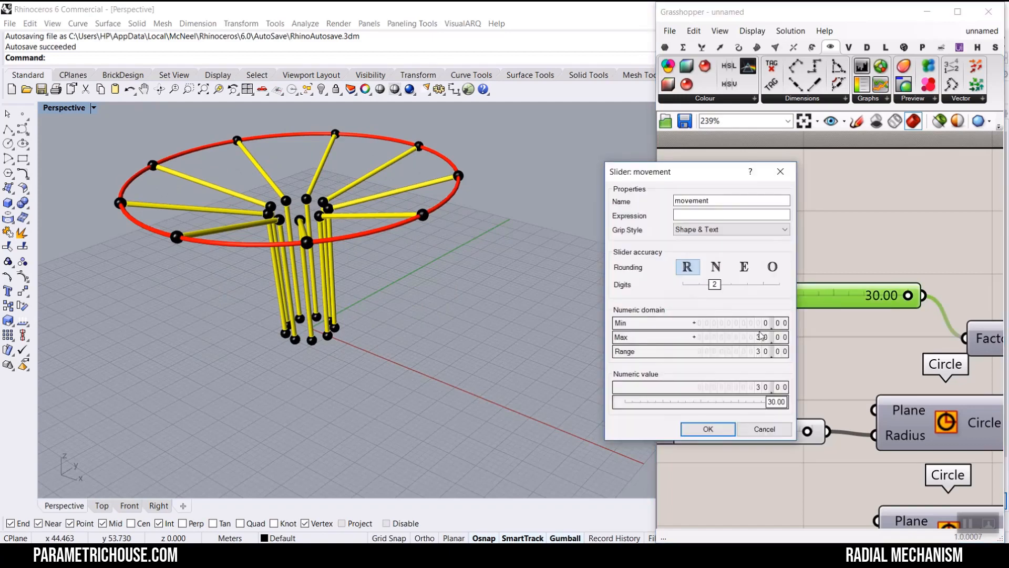
click(708, 429)
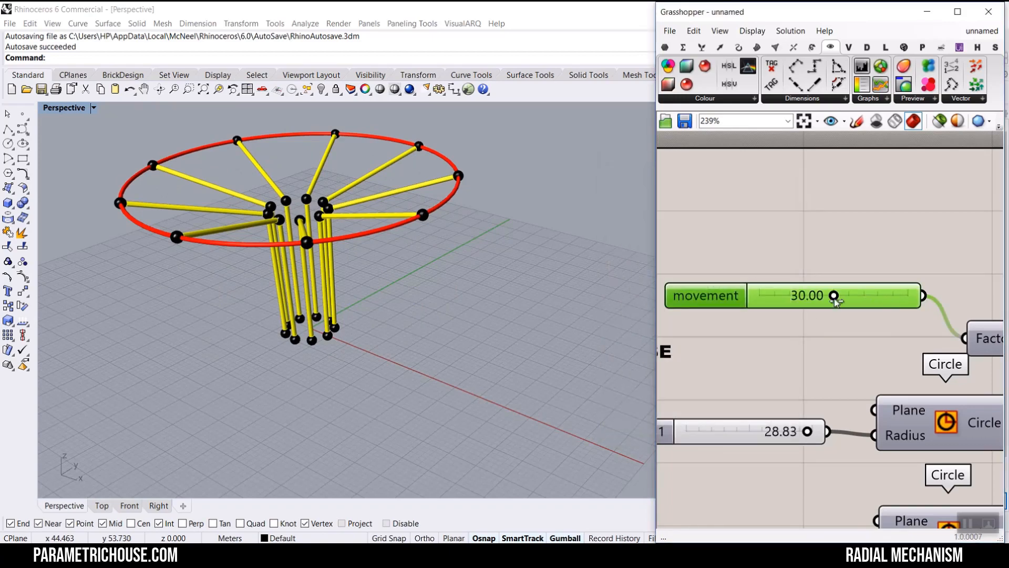
- Slide the movement slider to about 35.73
drag(833, 296, 749, 297)
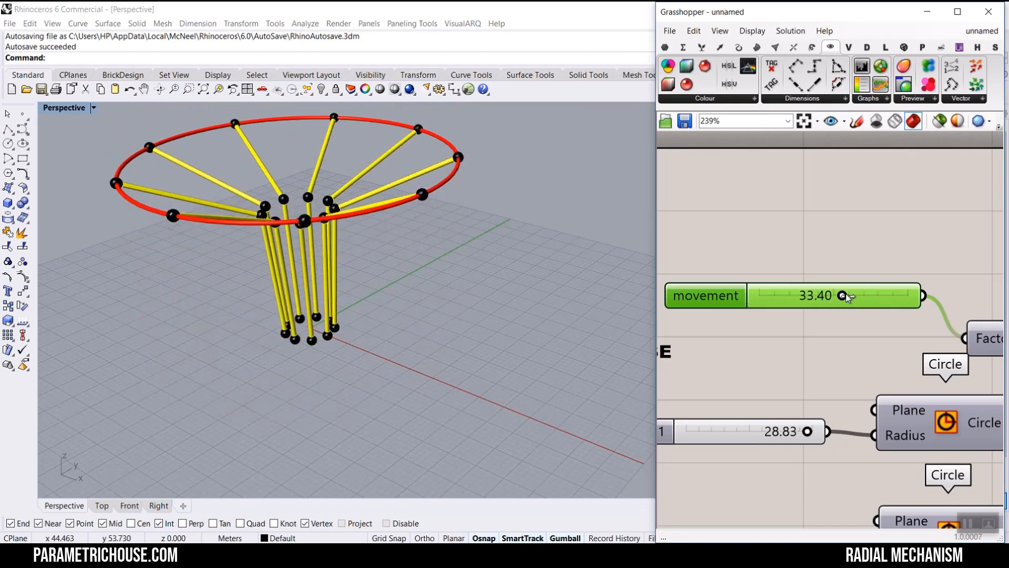
scroll(314, 292, up, 5)
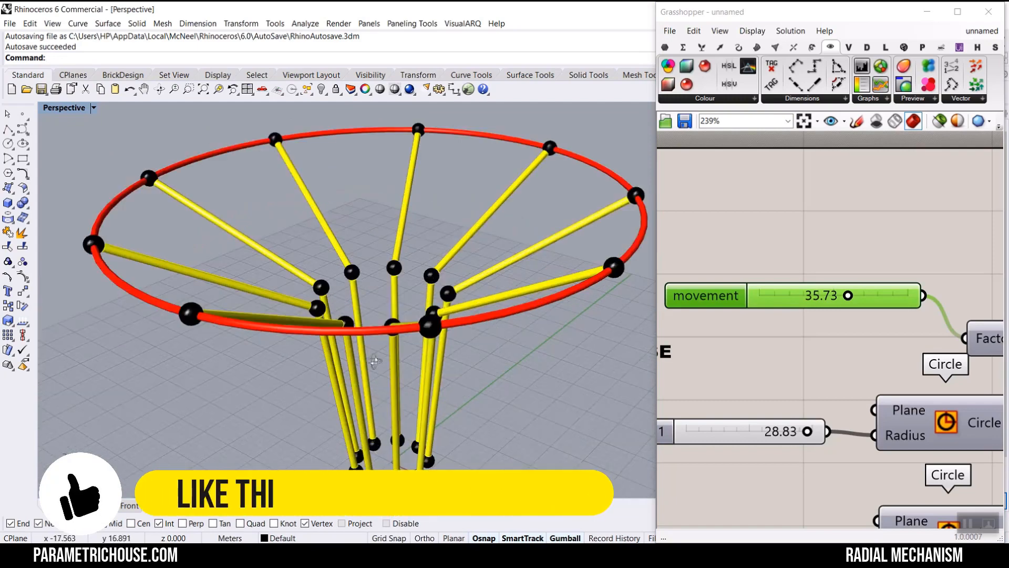
right_drag(376, 260, 342, 315)
scroll(844, 270, down, 10)
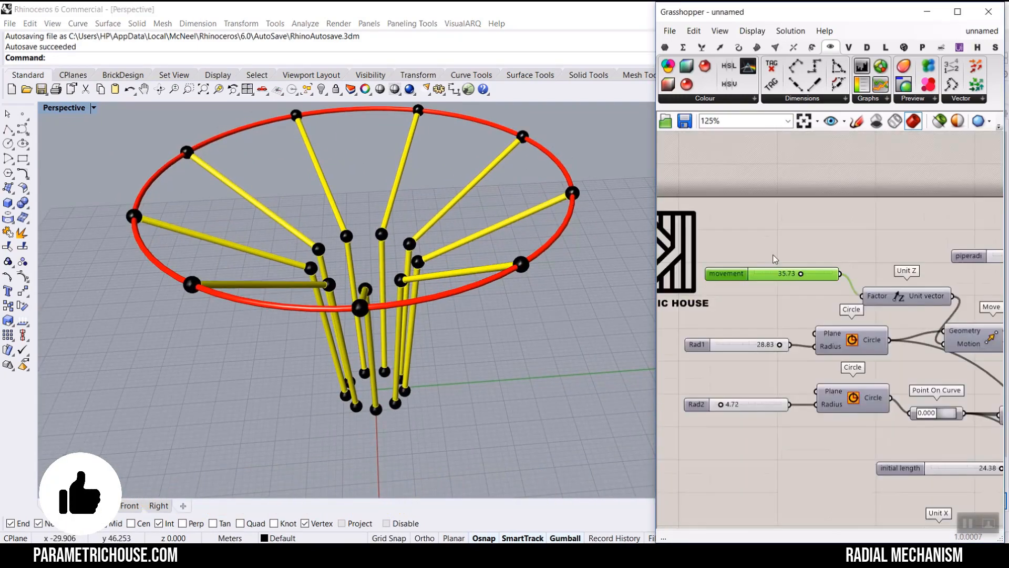
- Set the legs' pipe radius slider to 1.00
scroll(840, 303, up, 9)
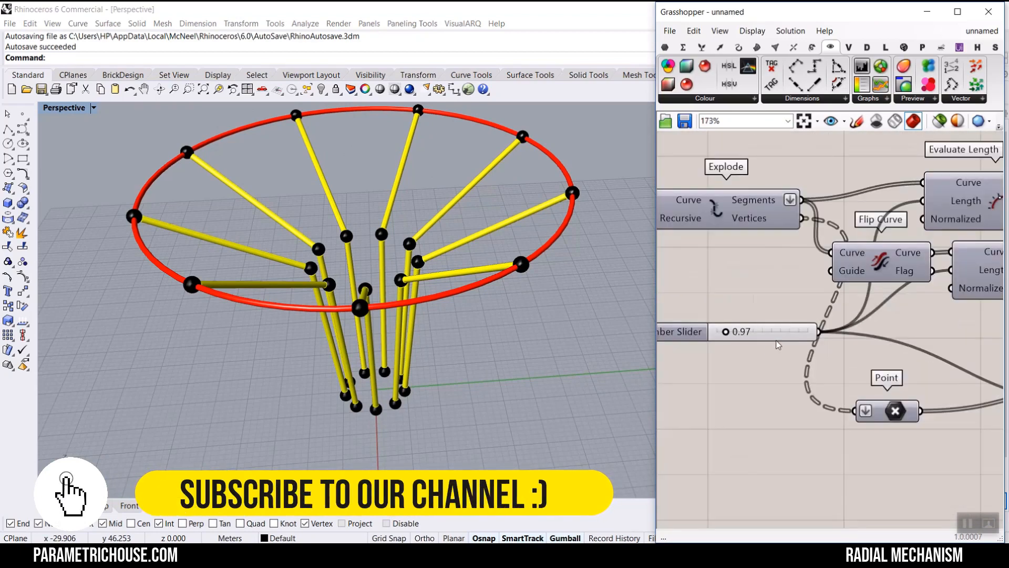
drag(734, 337, 736, 337)
scroll(849, 374, down, 3)
right_drag(848, 373, 710, 286)
scroll(904, 265, up, 3)
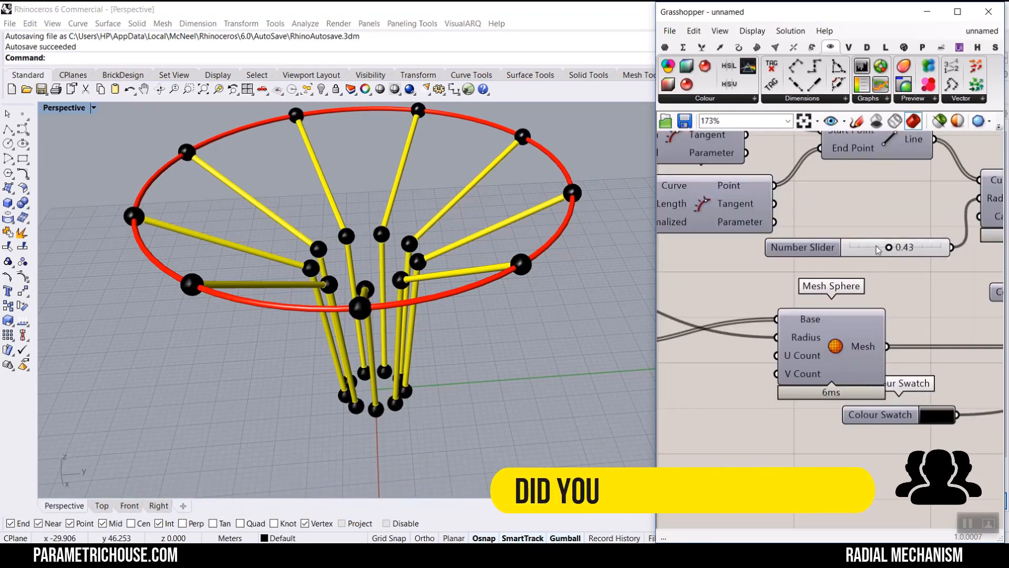
drag(895, 247, 959, 248)
right_drag(559, 311, 398, 275)
scroll(322, 289, down, 3)
scroll(397, 276, up, 2)
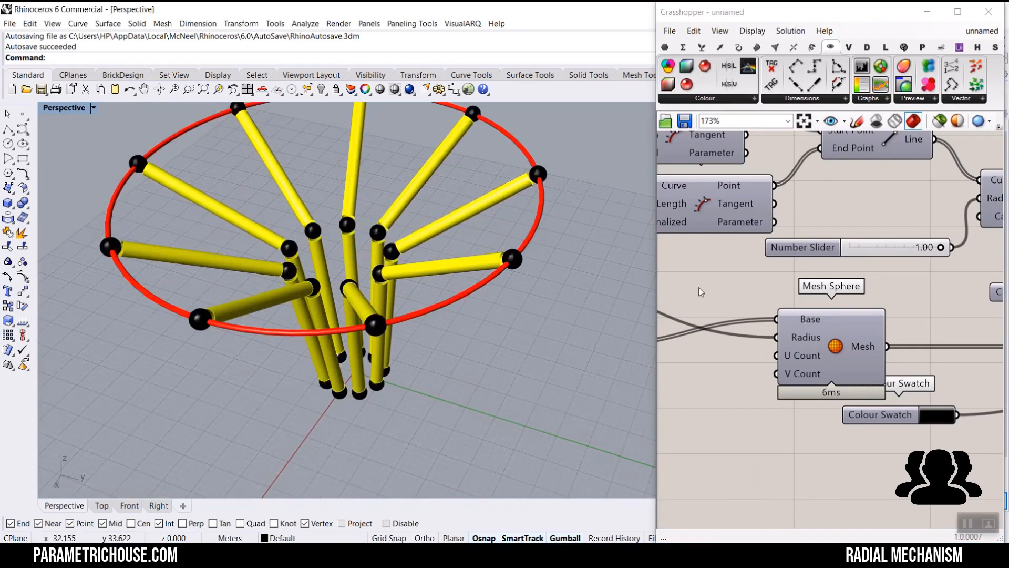
- Set the piperadi slider to about 0.83
scroll(819, 343, down, 8)
right_drag(771, 317, 990, 314)
scroll(750, 281, up, 5)
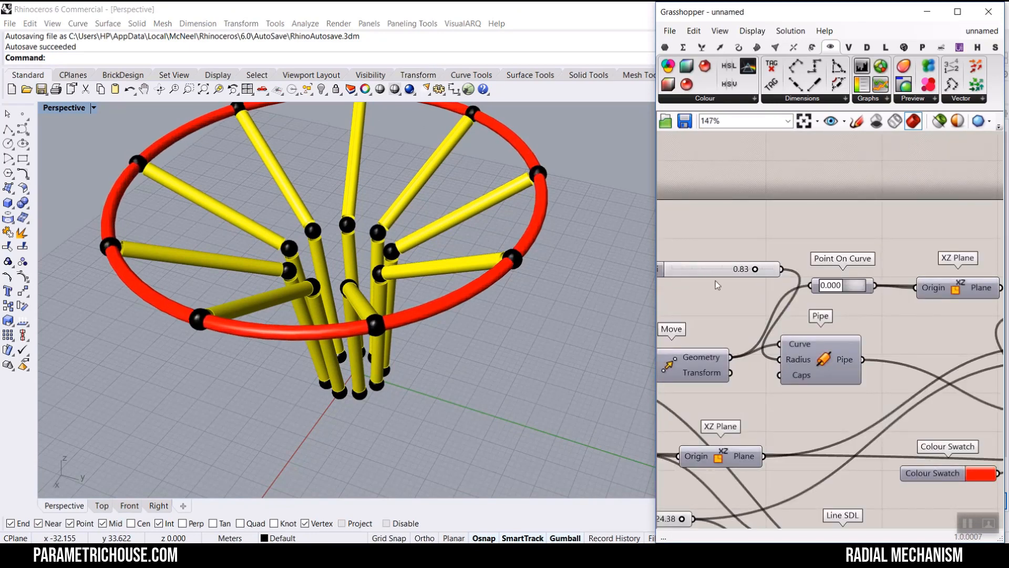
right_drag(349, 402, 306, 327)
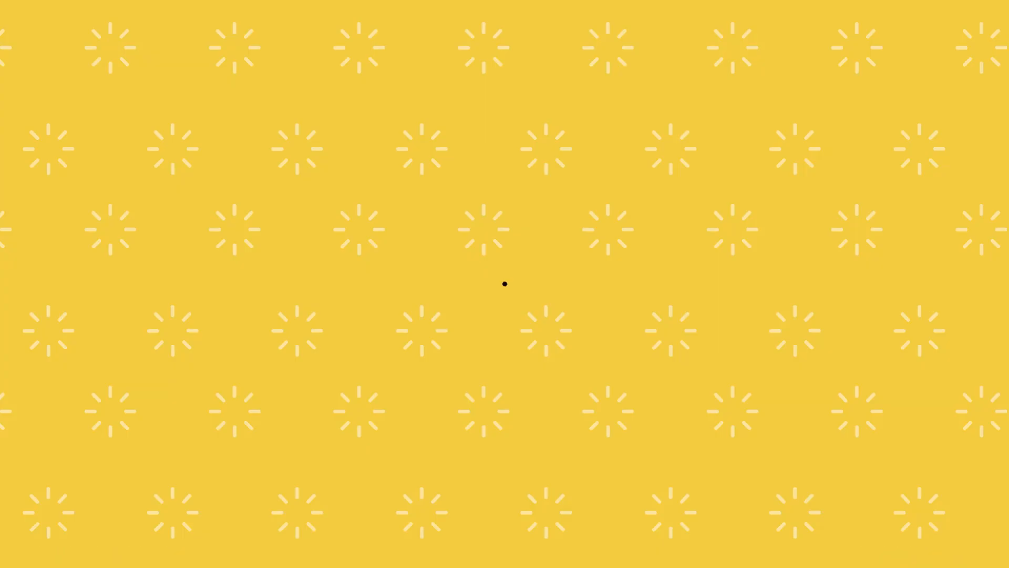